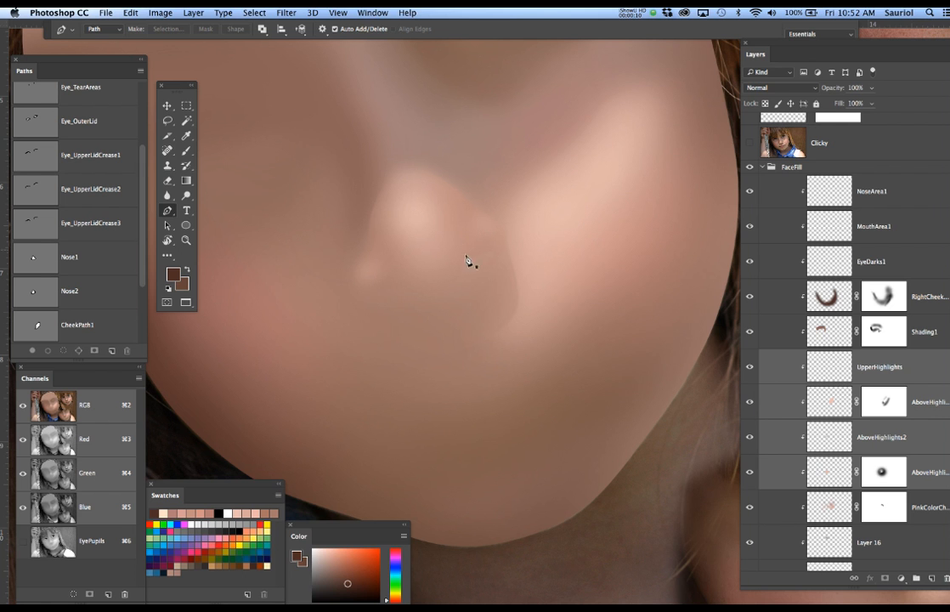
Color-label the four adjacent layers from UpperHighlights through AboveHighlights2 to the masked highlight layer below it orange, and save the document.
{"action": "left_click", "coordinate": [933, 368]}
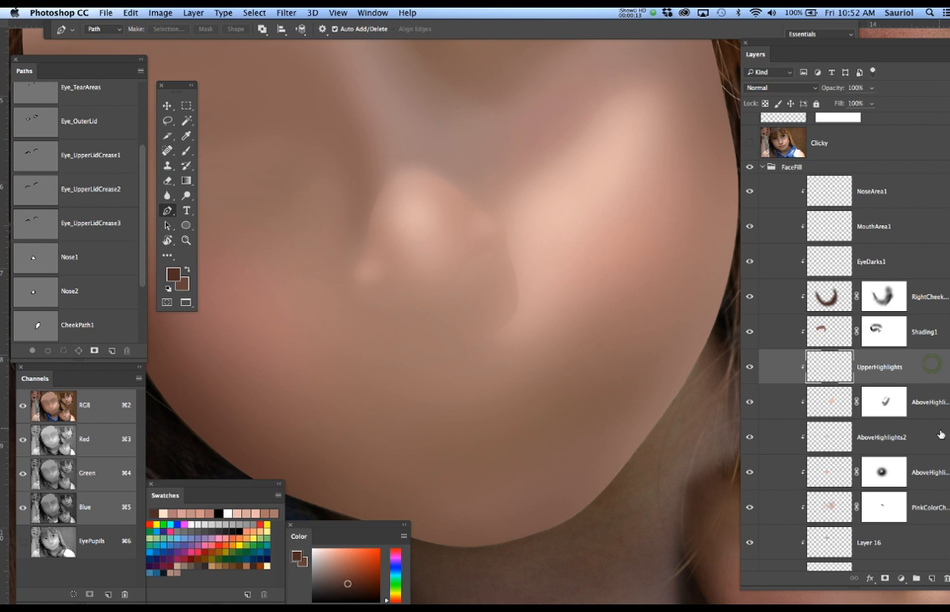
{"action": "left_click", "coordinate": [938, 474], "text": "shift"}
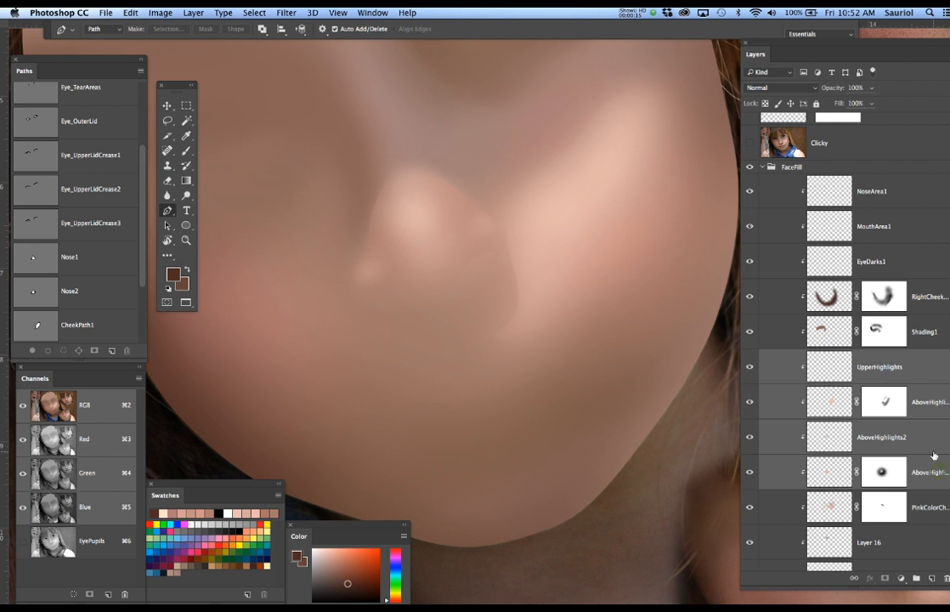
{"action": "right_click", "coordinate": [927, 368]}
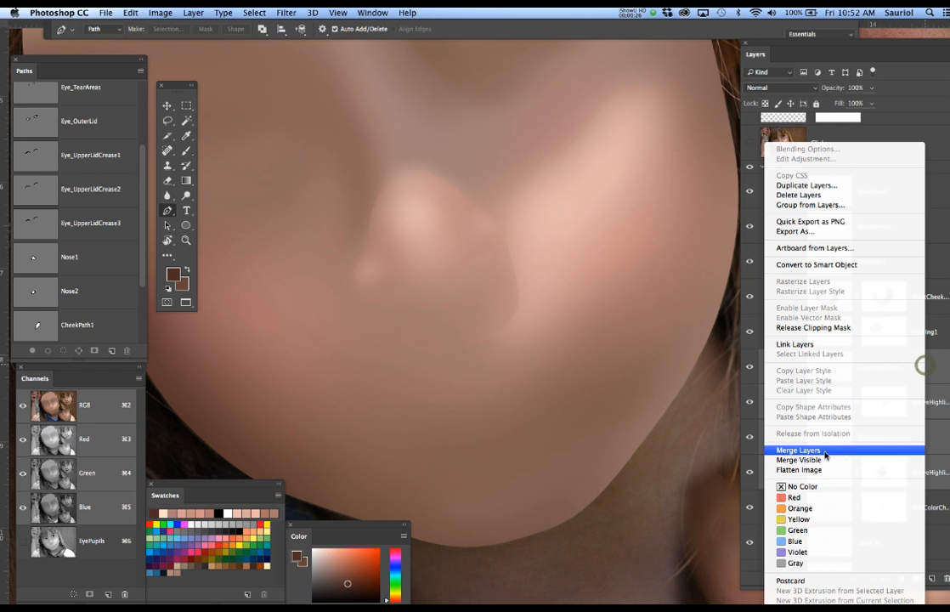
{"action": "left_click", "coordinate": [791, 508]}
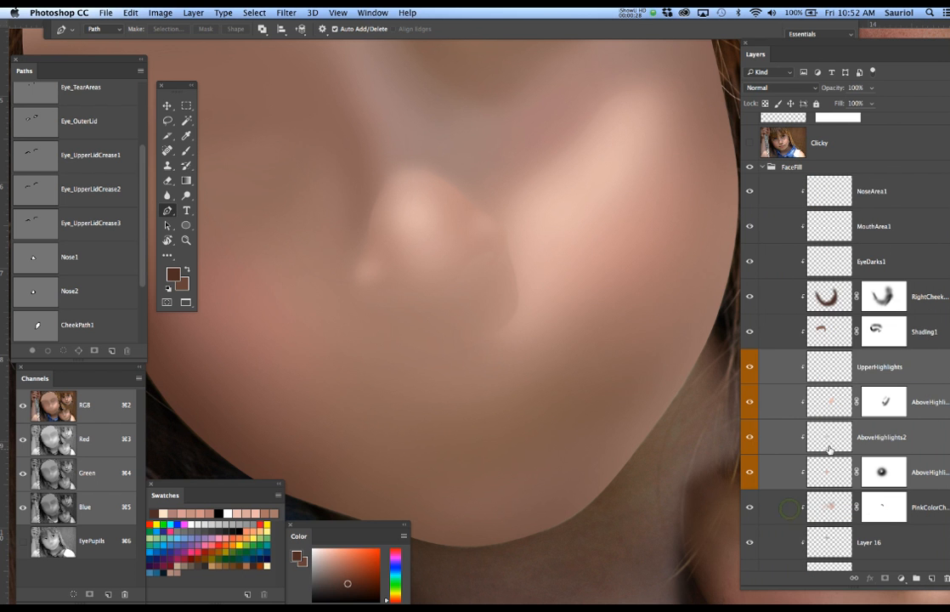
{"action": "left_click", "coordinate": [790, 329]}
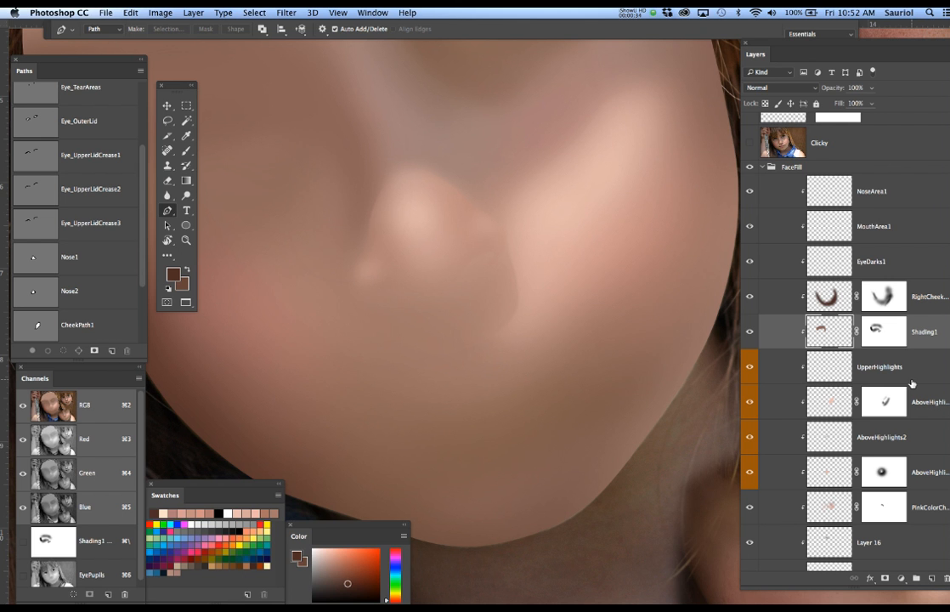
{"action": "key", "text": "super+s"}
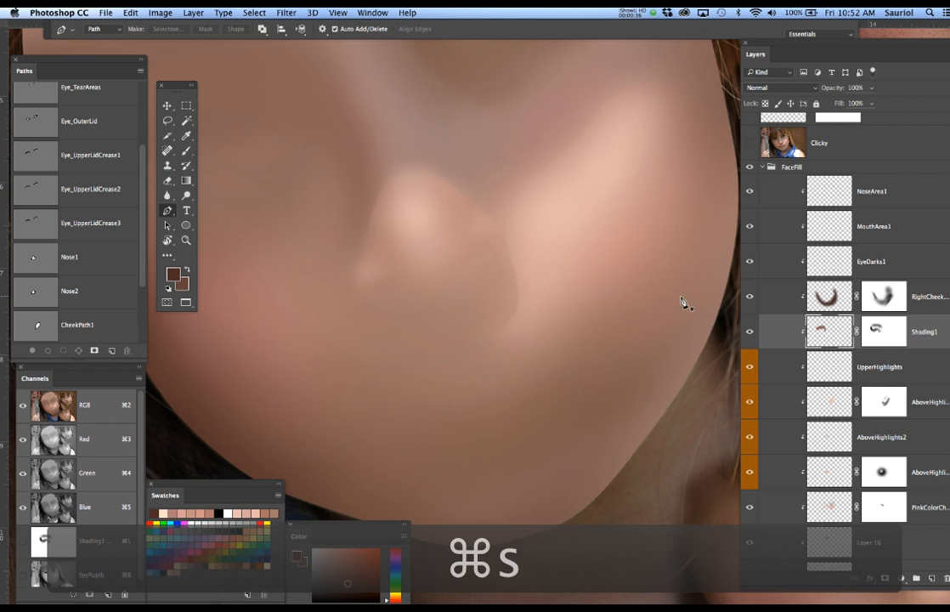
Select the UpperHighlights layer, show the Clicky layer, and display the anchor points of the small highlight path above the mouth.
{"action": "left_click", "coordinate": [925, 366]}
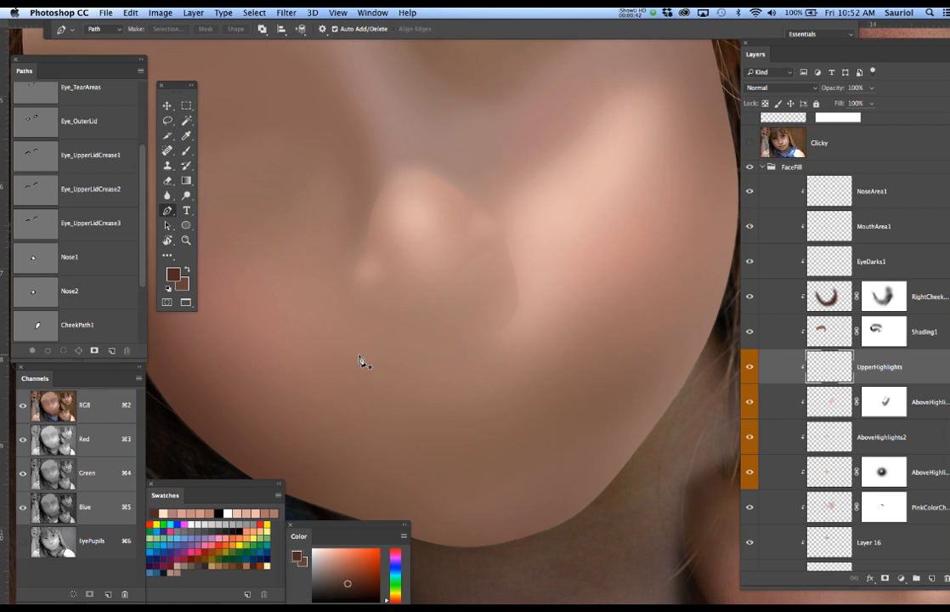
{"action": "left_click", "coordinate": [750, 146]}
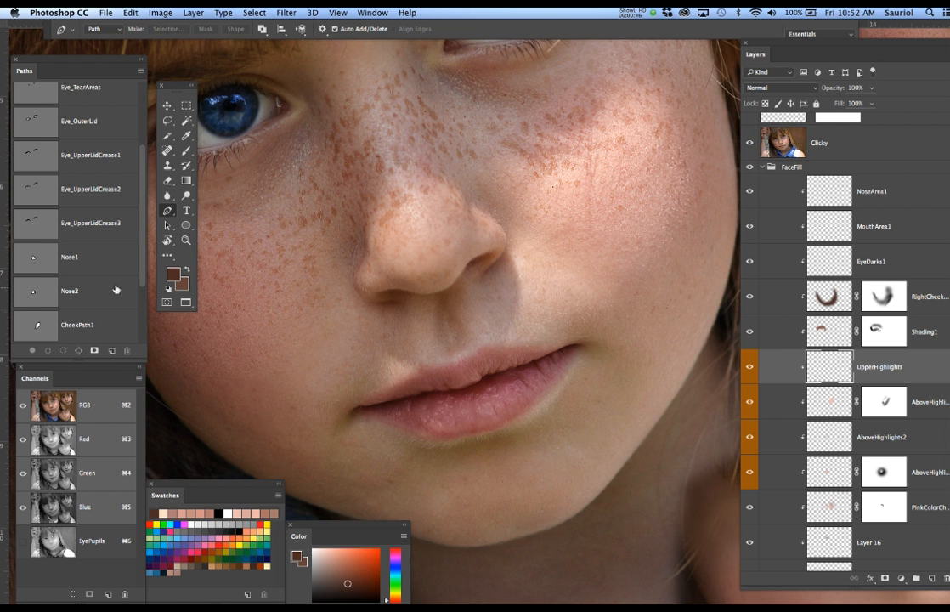
{"action": "left_click_drag", "start_coordinate": [145, 276], "coordinate": [138, 345]}
{"action": "left_click", "coordinate": [80, 334]}
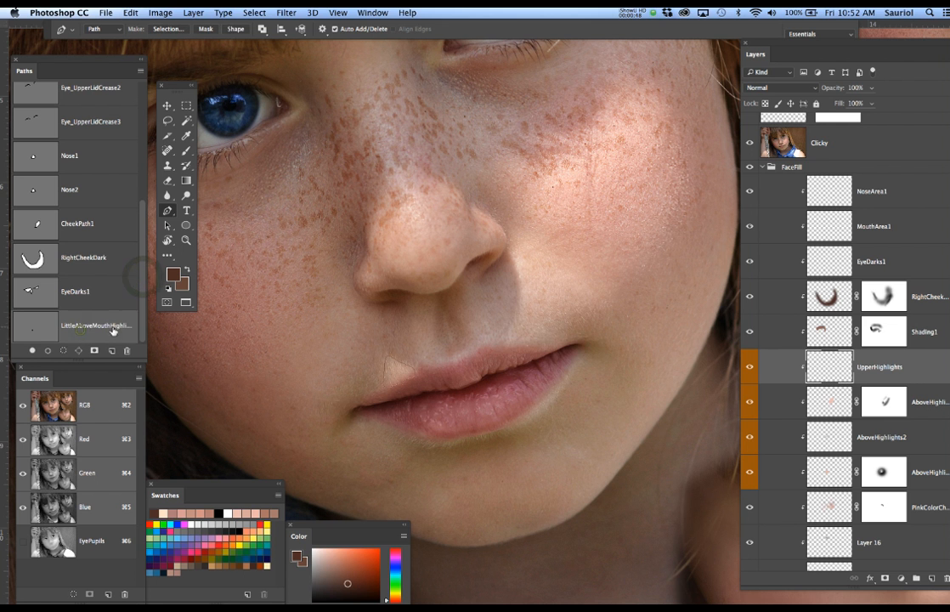
{"action": "scroll", "coordinate": [388, 401], "scroll_direction": "up", "scroll_amount": 2}
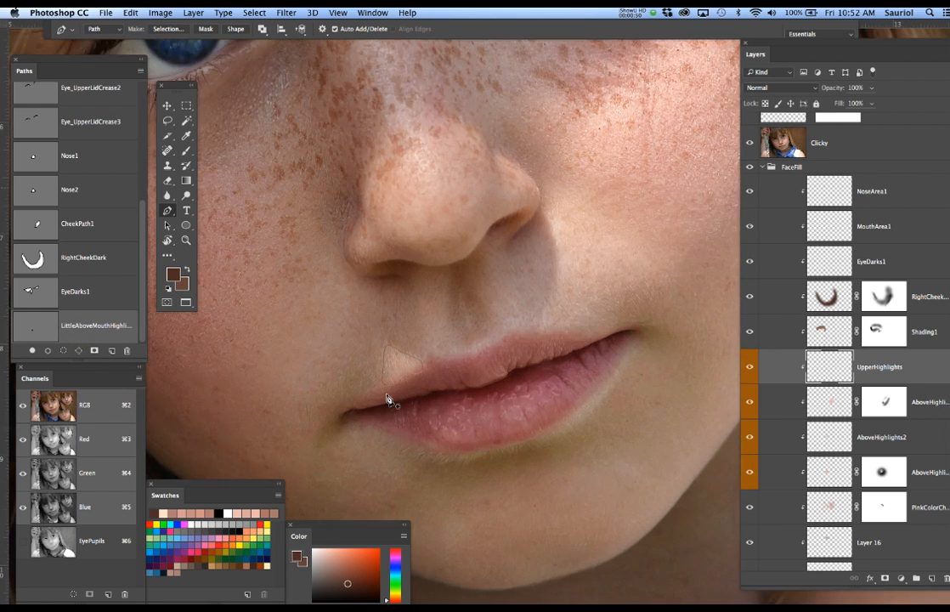
{"action": "key", "text": "p"}
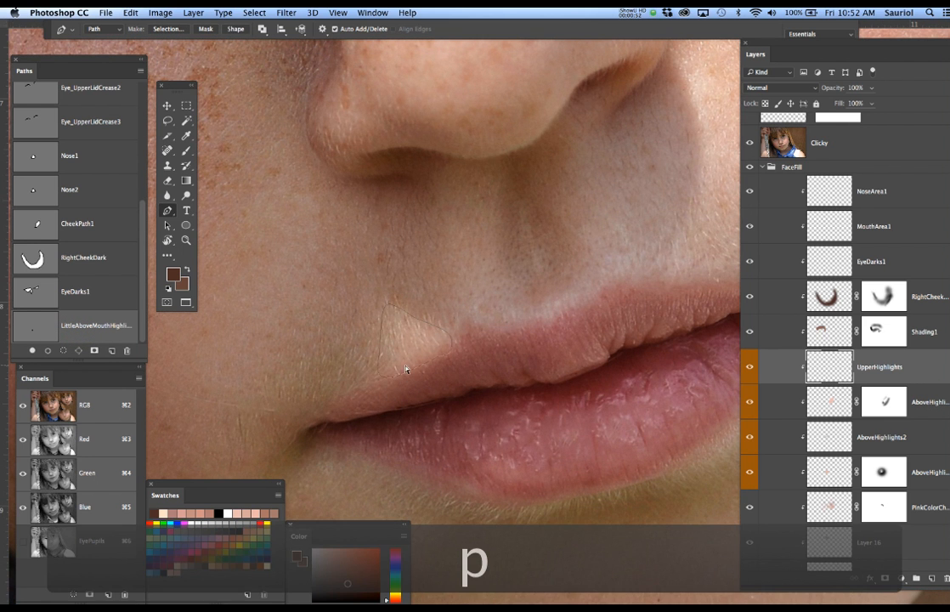
{"action": "left_click", "coordinate": [402, 373]}
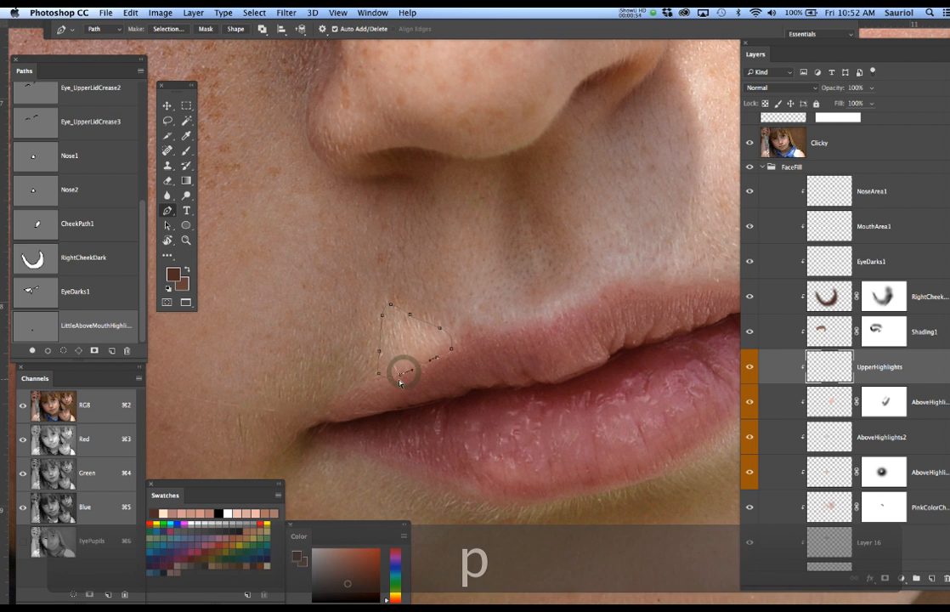
{"action": "scroll", "coordinate": [452, 362], "scroll_direction": "down", "scroll_amount": 4}
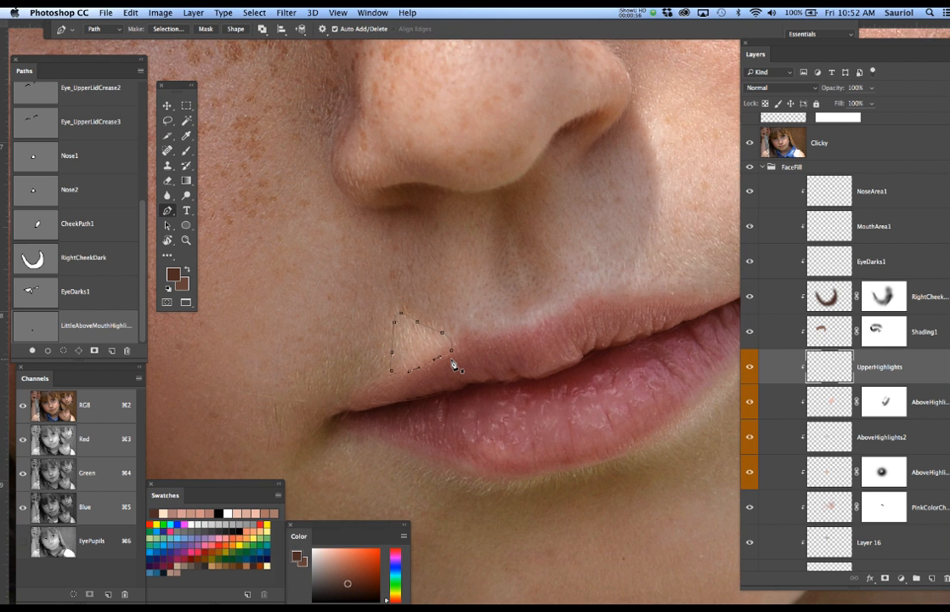
{"action": "scroll", "coordinate": [452, 363], "scroll_direction": "down", "scroll_amount": 2}
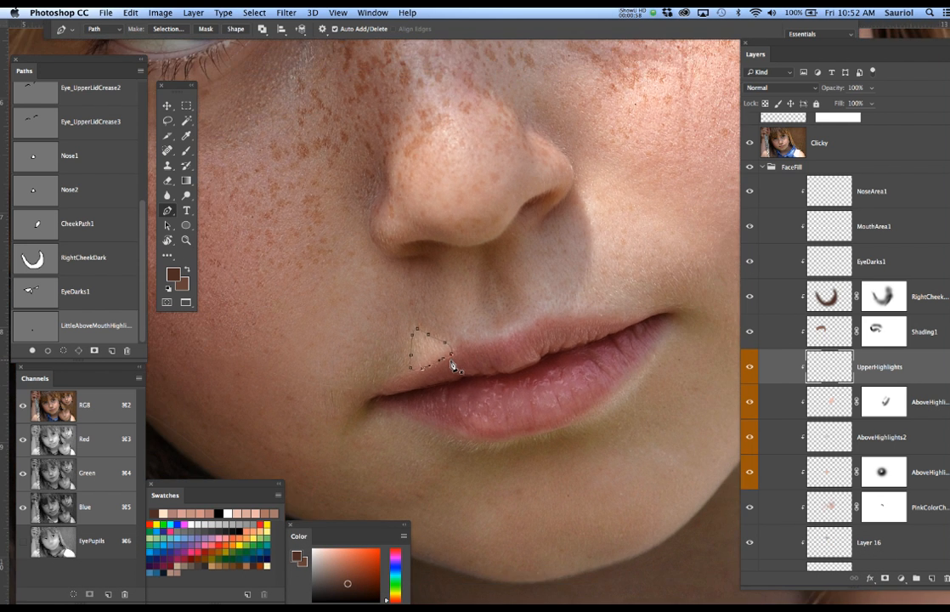
With the Brush tool, sample the Clicky photo's skin color inside the path above the lip, leaving the Clicky layer hidden.
{"action": "left_click", "coordinate": [750, 145]}
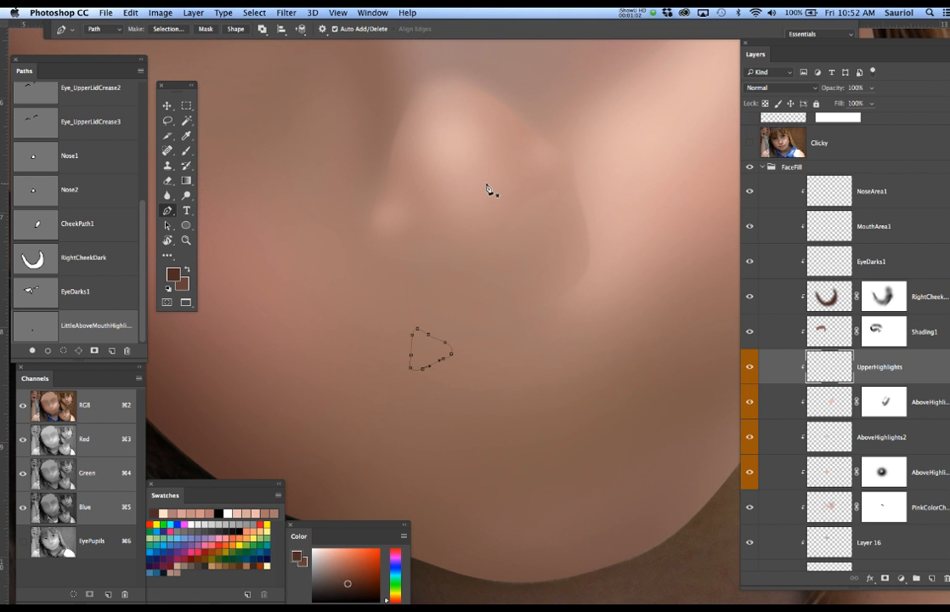
{"action": "key", "text": "b"}
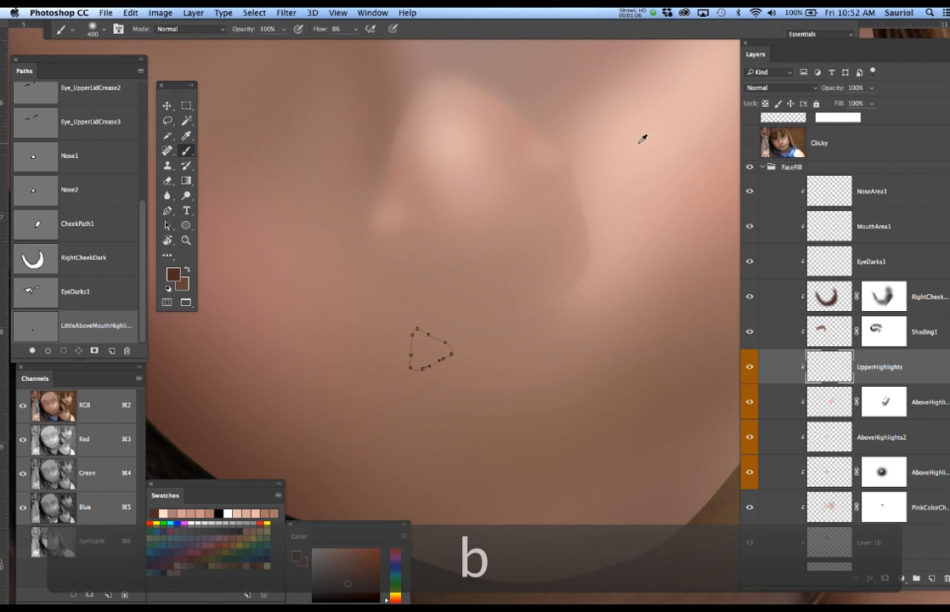
{"action": "left_click", "coordinate": [751, 143]}
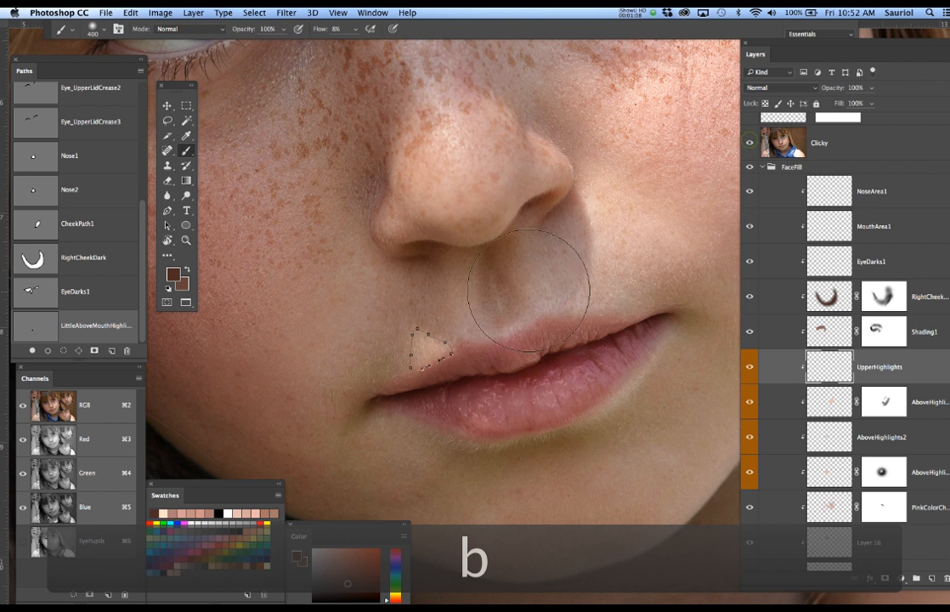
{"action": "left_click", "coordinate": [433, 342], "text": "alt"}
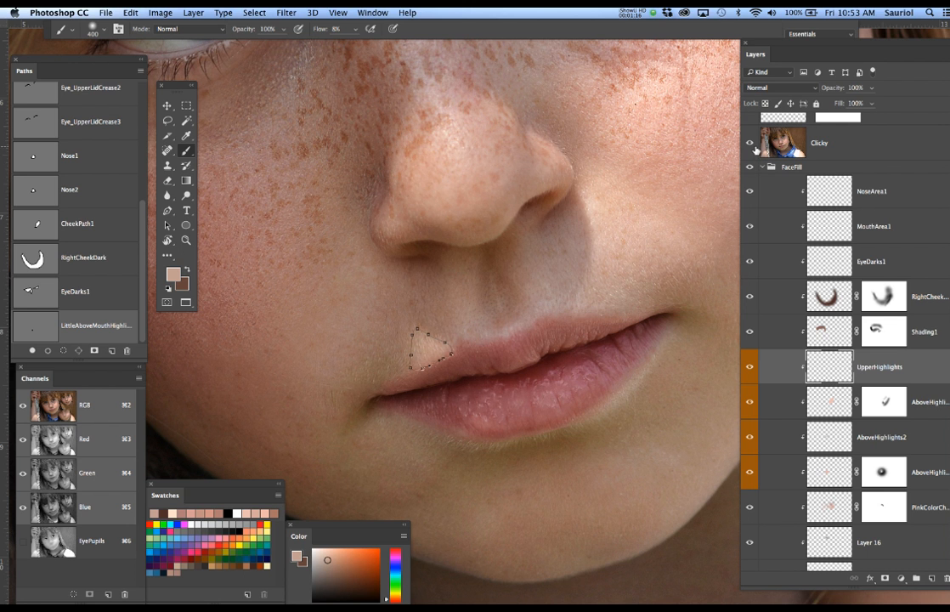
{"action": "left_click", "coordinate": [749, 147]}
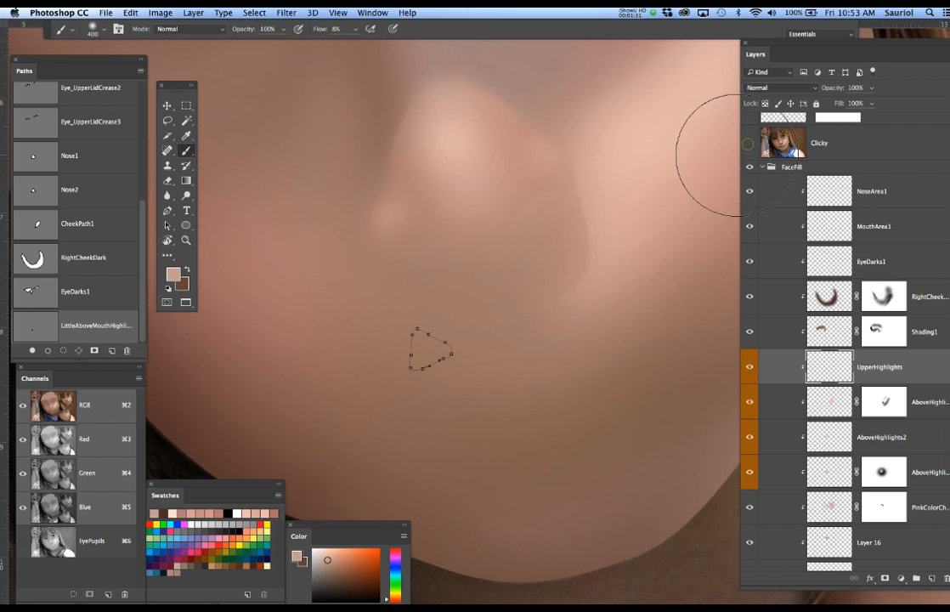
Rename the layer holding the smaller freckled reference portrait as SmallClick_Detail.
{"action": "left_click", "coordinate": [657, 267], "text": "alt+super"}
{"action": "left_click_drag", "start_coordinate": [652, 266], "coordinate": [542, 421]}
{"action": "left_click_drag", "start_coordinate": [536, 253], "coordinate": [519, 190]}
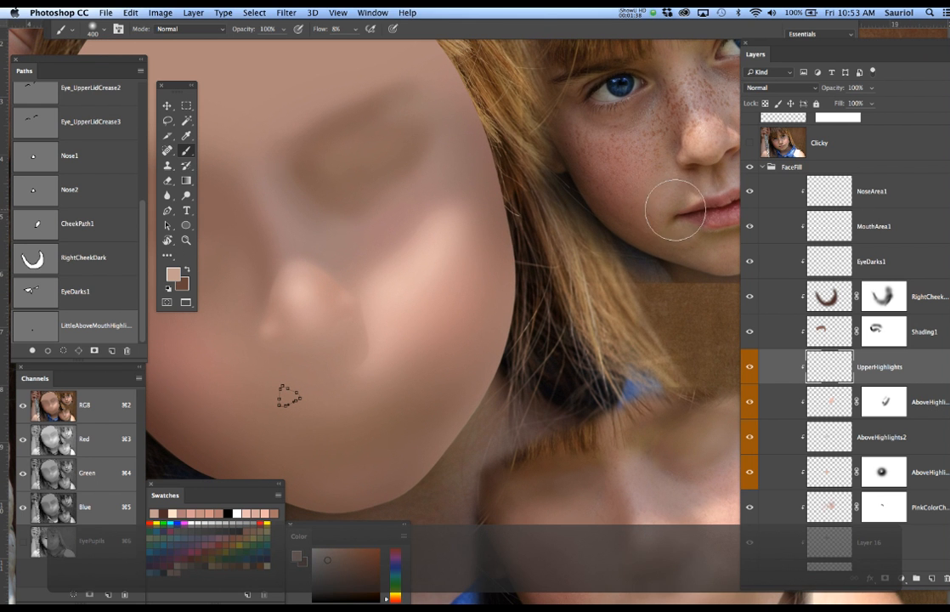
{"action": "left_click_drag", "start_coordinate": [579, 258], "coordinate": [589, 244]}
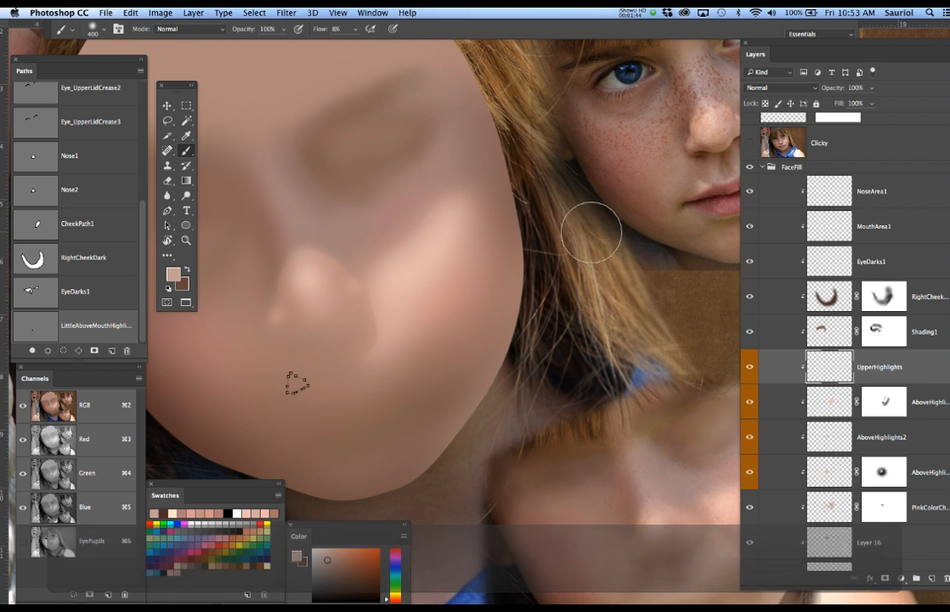
{"action": "key", "text": "v"}
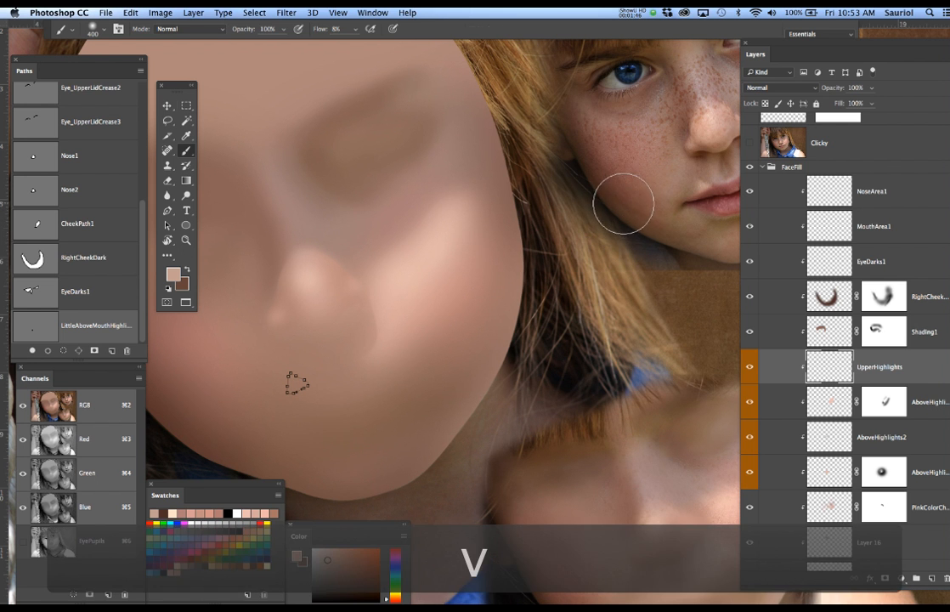
{"action": "right_click", "coordinate": [653, 169]}
{"action": "left_click", "coordinate": [655, 170]}
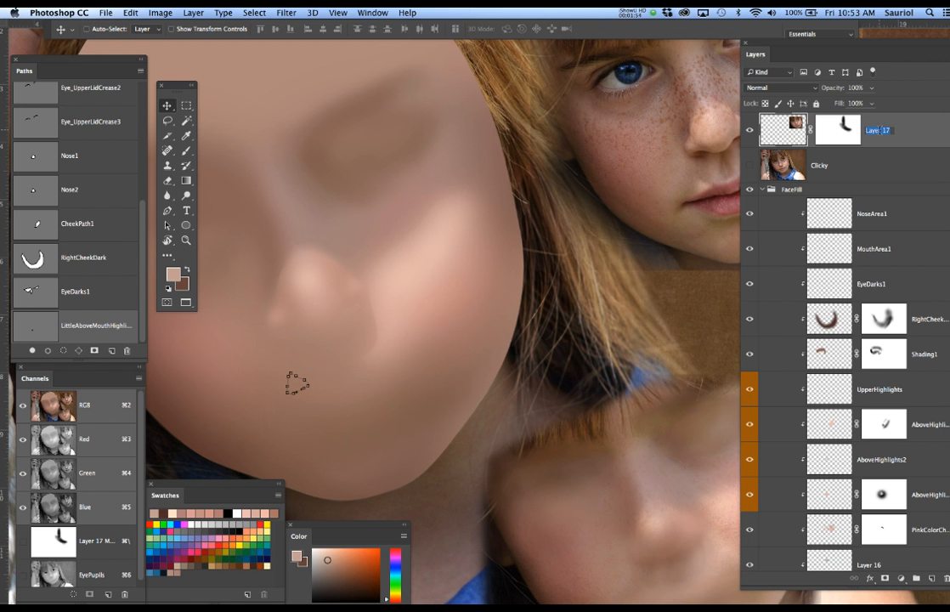
{"action": "type", "text": "C"}
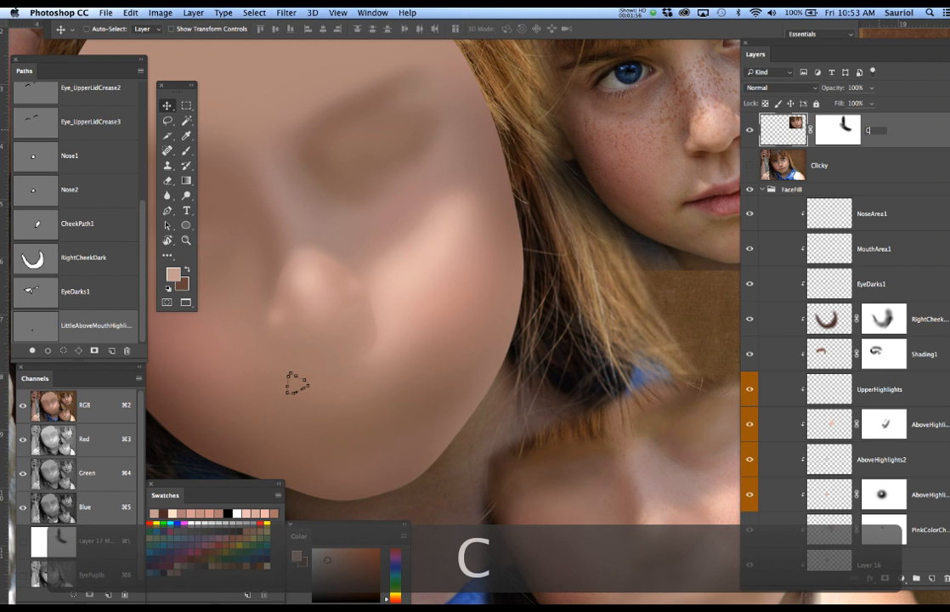
{"action": "type", "text": "Small"}
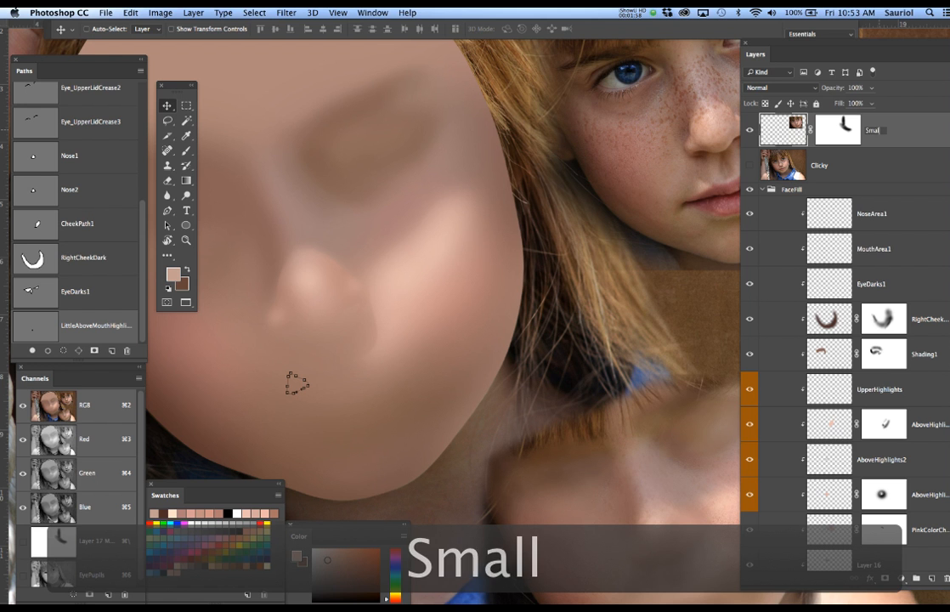
{"action": "type", "text": "Click"}
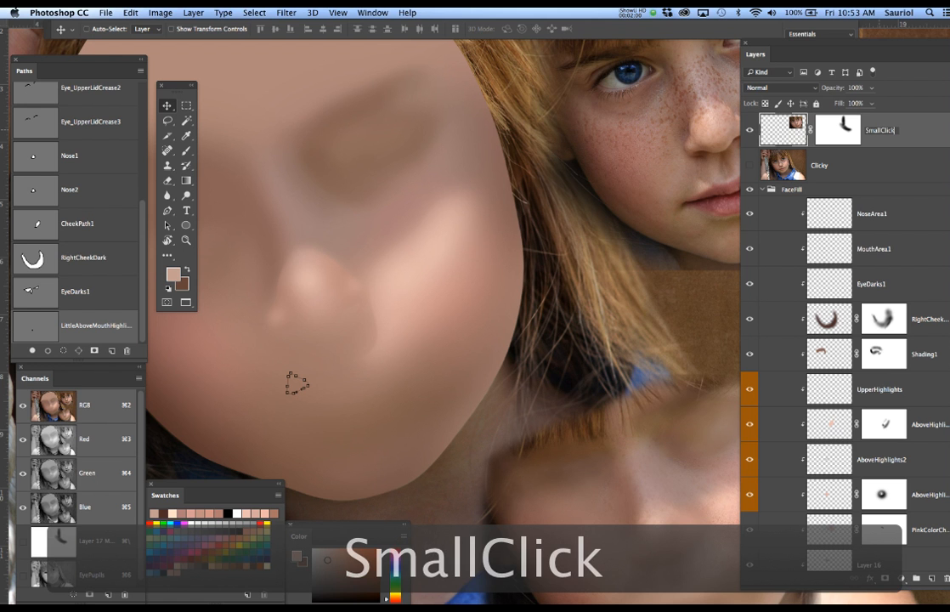
{"action": "type", "text": "_Detail"}
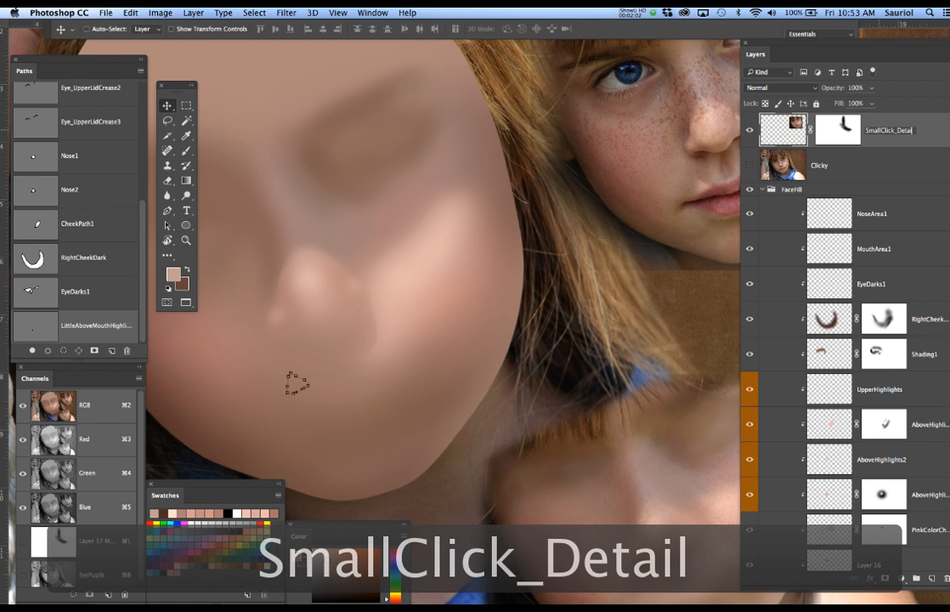
{"action": "key", "text": "Return"}
Move the SmallClick_Detail portrait over the large painted face and select its layer mask with the Brush tool active.
{"action": "key", "text": "v"}
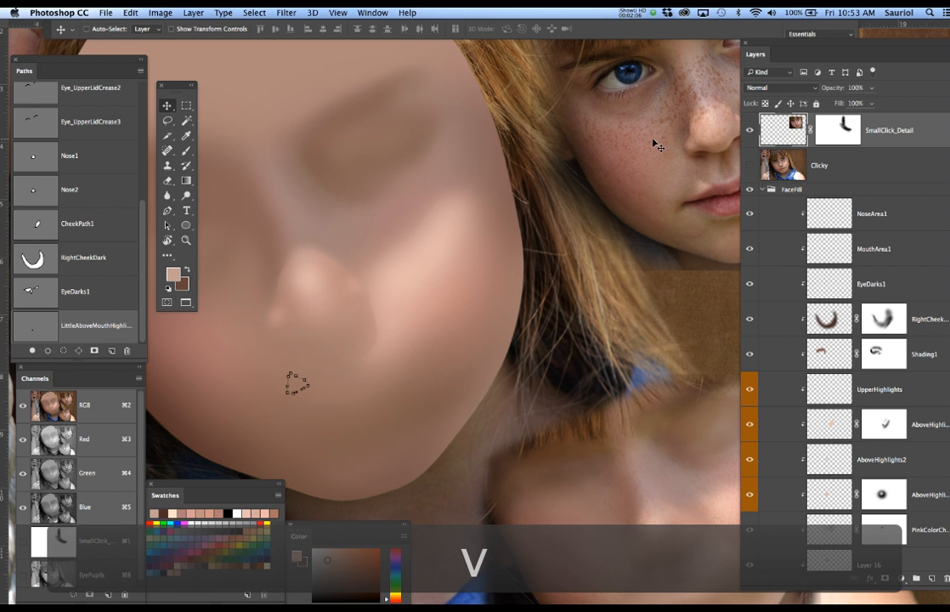
{"action": "right_click", "coordinate": [649, 140]}
{"action": "left_click", "coordinate": [649, 140]}
{"action": "left_click_drag", "start_coordinate": [648, 138], "coordinate": [428, 248]}
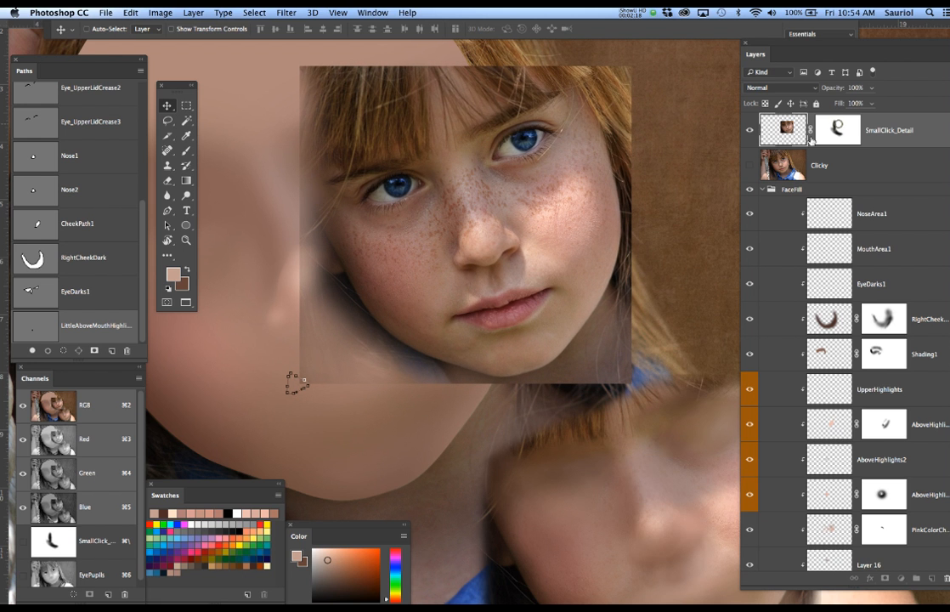
{"action": "left_click", "coordinate": [838, 128]}
{"action": "key", "text": "b"}
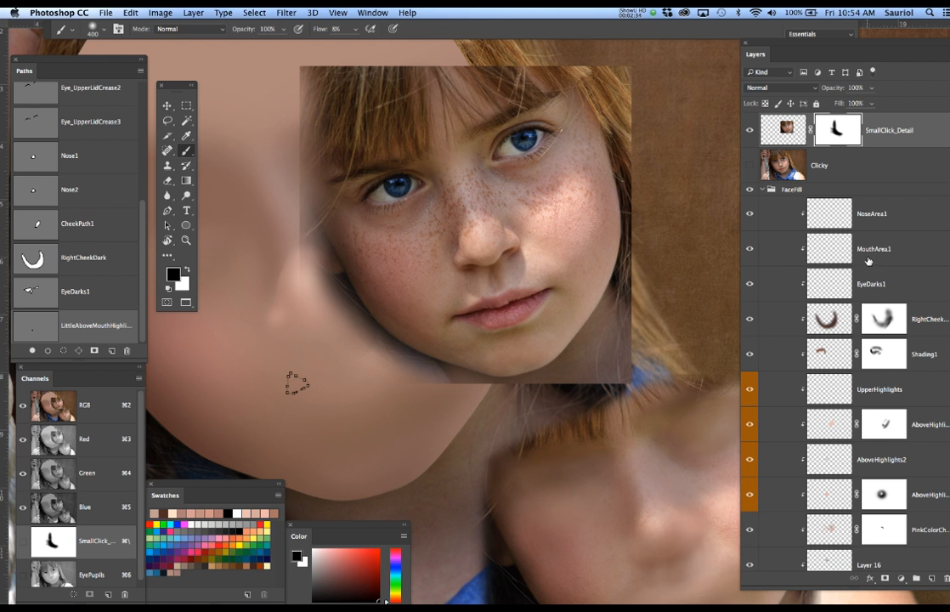
Copy the name of the UpperHighlights layer and add a new empty layer directly above it.
{"action": "left_click", "coordinate": [892, 392]}
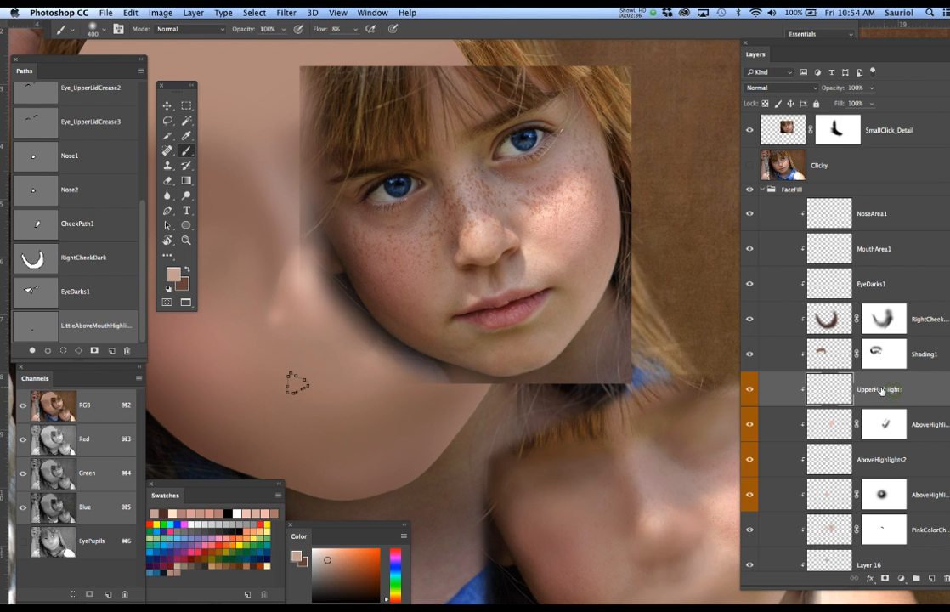
{"action": "scroll", "coordinate": [877, 397], "scroll_direction": "down", "scroll_amount": 1}
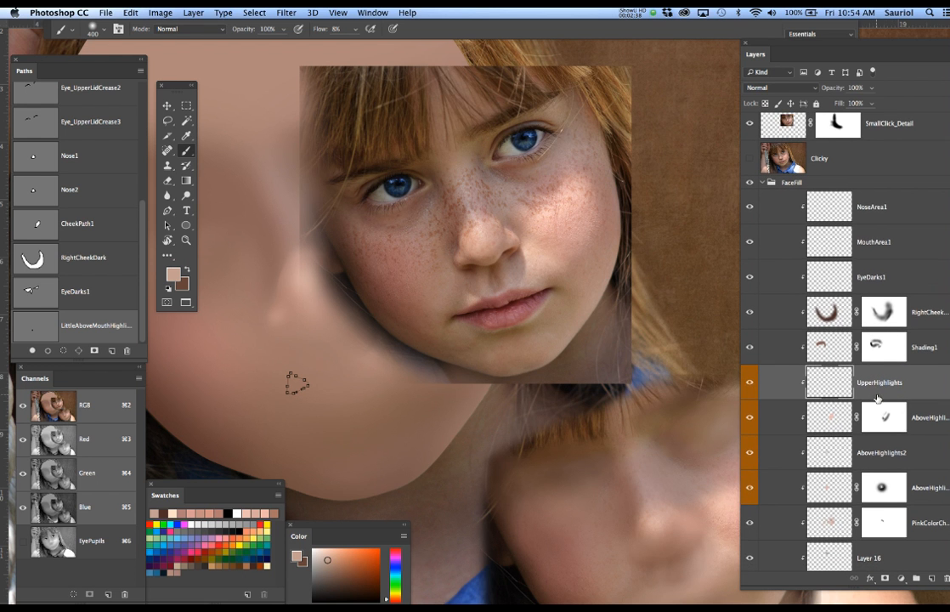
{"action": "scroll", "coordinate": [882, 389], "scroll_direction": "down", "scroll_amount": 1}
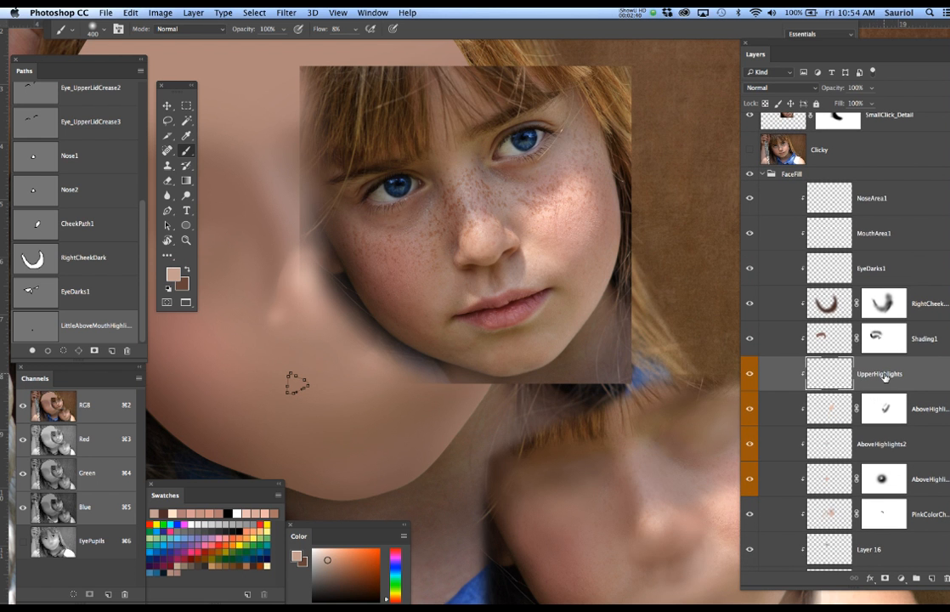
{"action": "double_click", "coordinate": [882, 375]}
{"action": "key", "text": "super+c"}
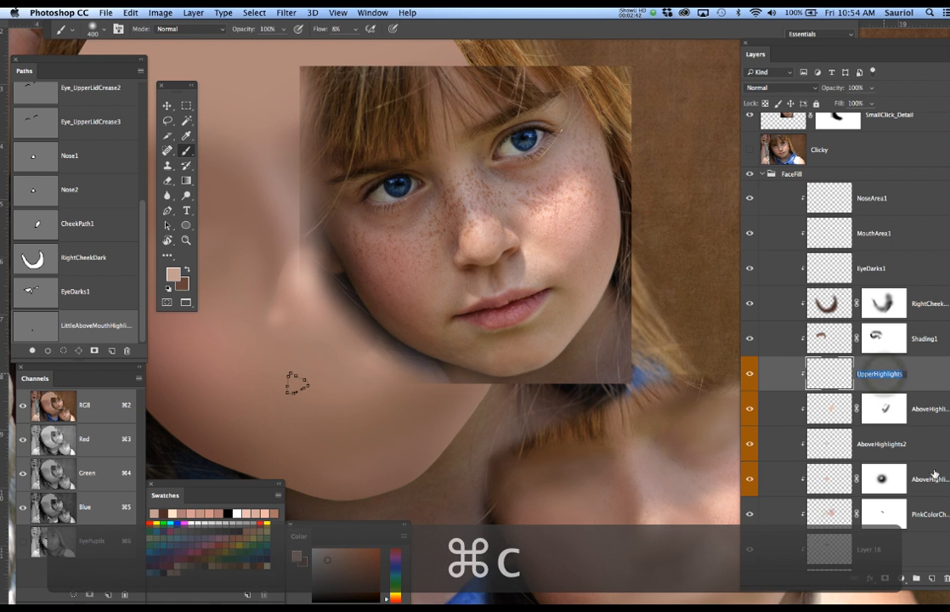
{"action": "left_click", "coordinate": [931, 581]}
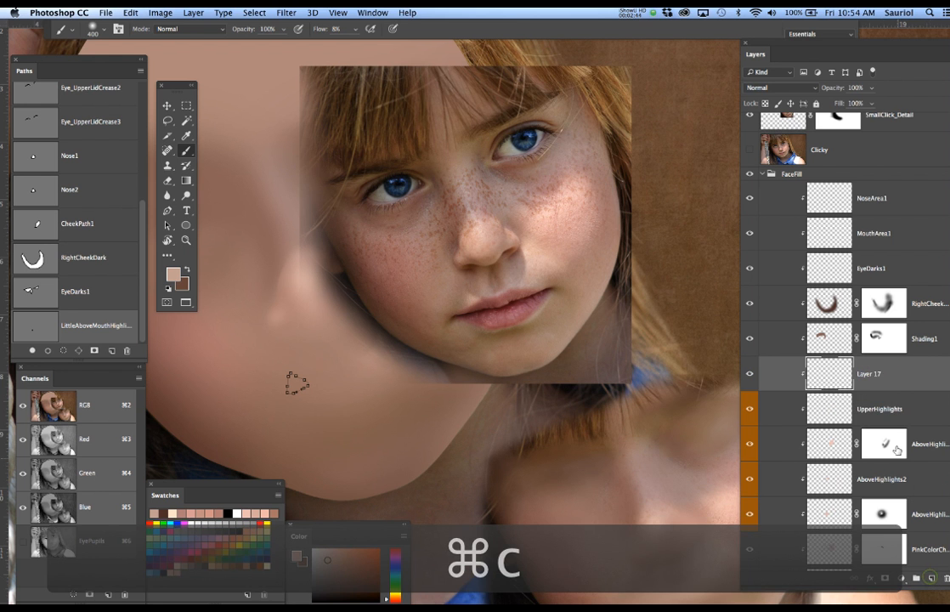
Rename the new empty layer UpperHighlights2 and give it an orange color label.
{"action": "double_click", "coordinate": [872, 374]}
{"action": "key", "text": "super+v"}
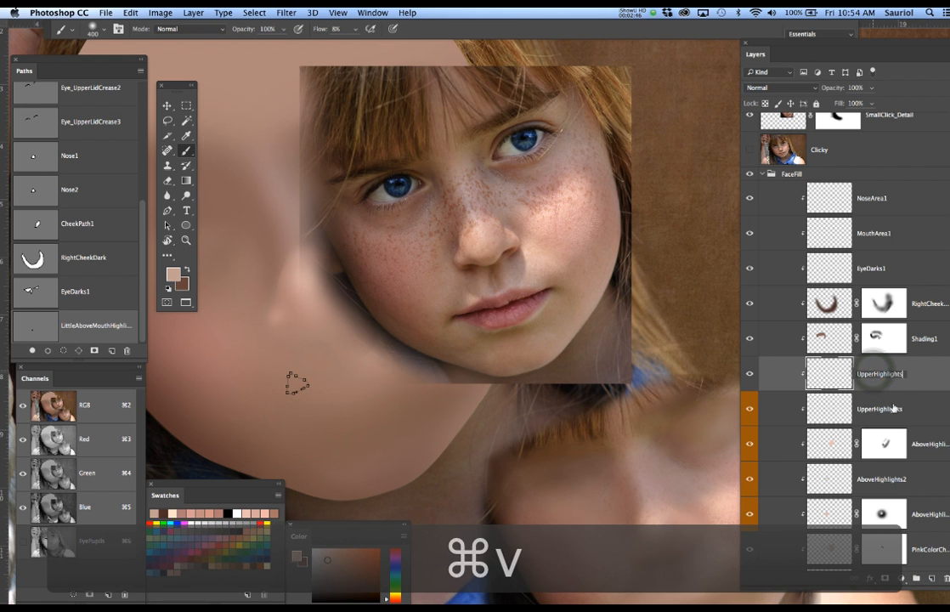
{"action": "type", "text": "2"}
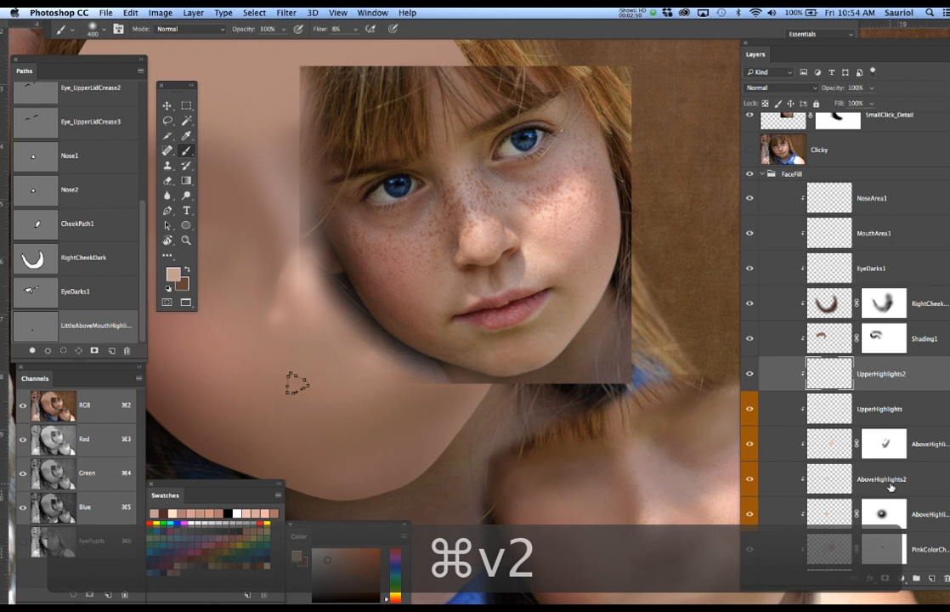
{"action": "right_click", "coordinate": [894, 385]}
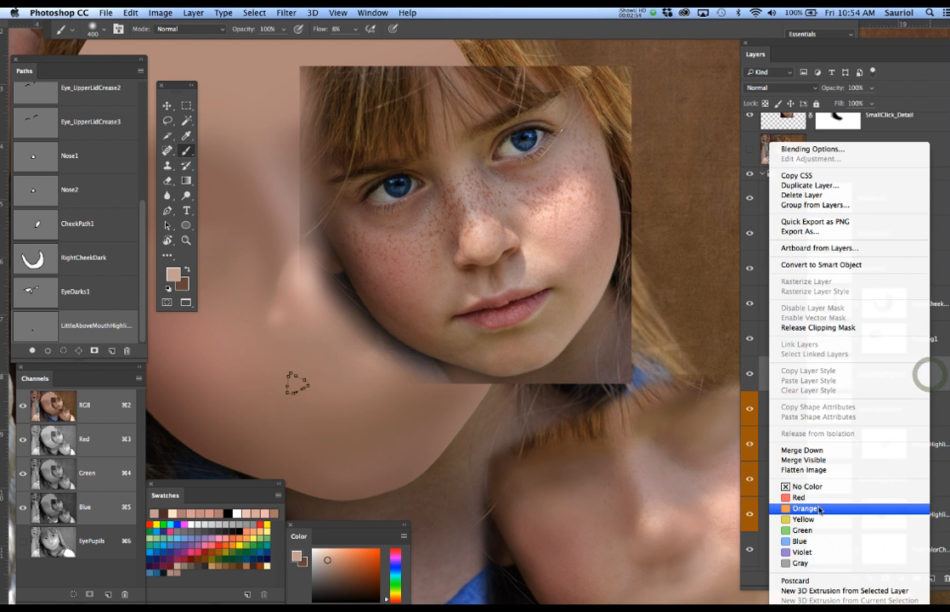
{"action": "left_click", "coordinate": [816, 509]}
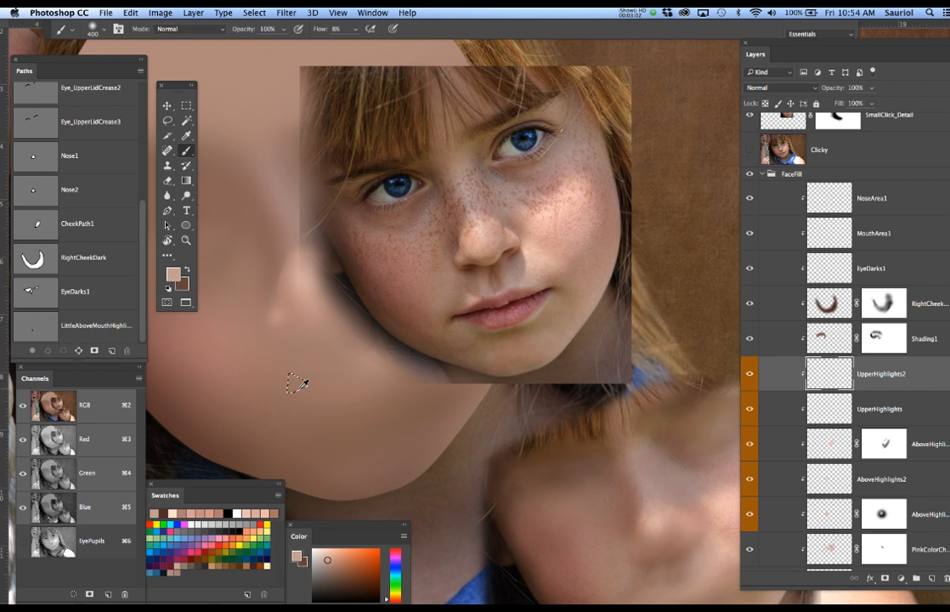
Load the small triangular above-mouth path as a selection, fill it with the sampled skin color on UpperHighlights2, and deselect.
{"action": "scroll", "coordinate": [300, 389], "scroll_direction": "up", "scroll_amount": 5}
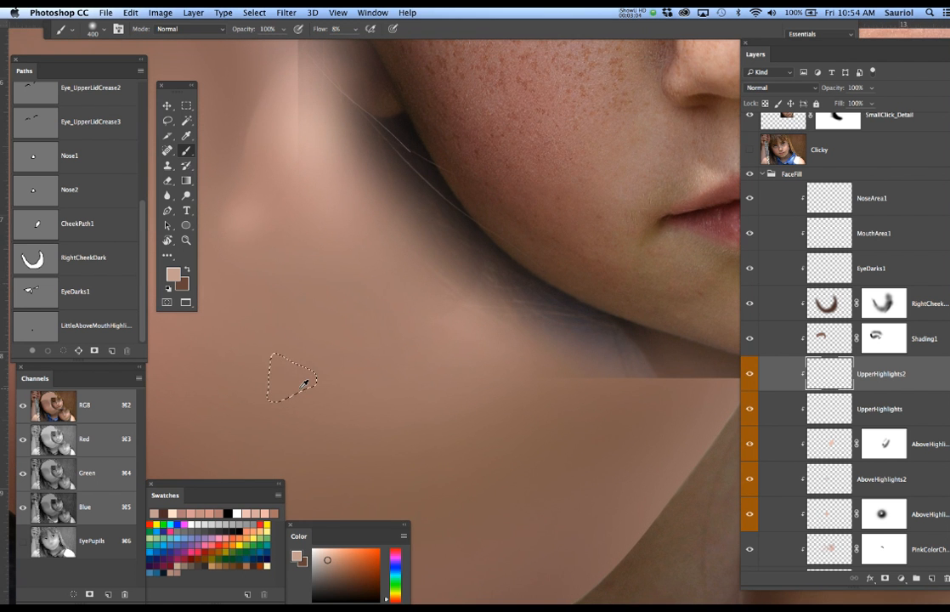
{"action": "left_click_drag", "start_coordinate": [343, 366], "coordinate": [307, 332]}
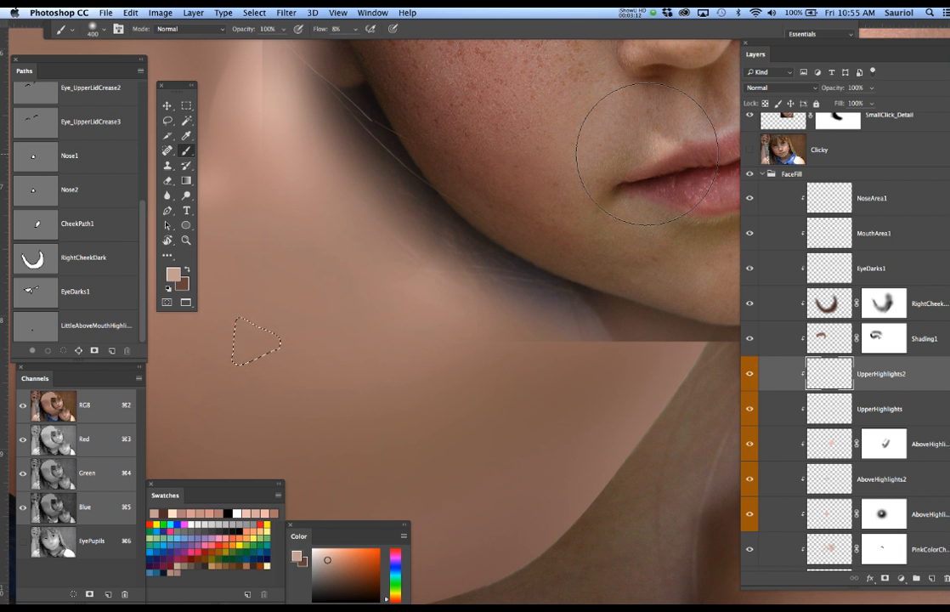
{"action": "left_click_drag", "start_coordinate": [176, 92], "coordinate": [166, 74]}
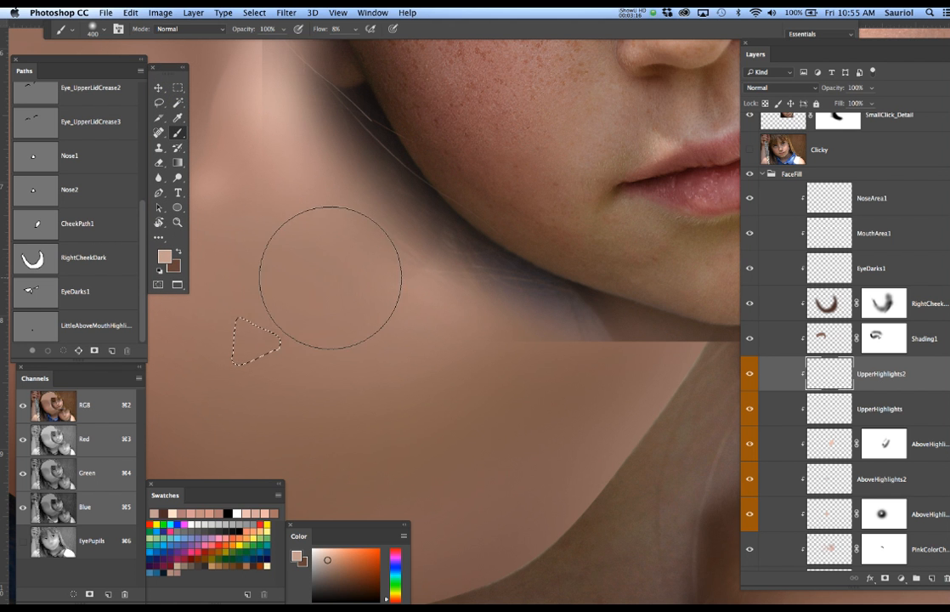
{"action": "left_click", "coordinate": [330, 279], "text": "alt"}
{"action": "left_click_drag", "start_coordinate": [330, 278], "coordinate": [329, 285]}
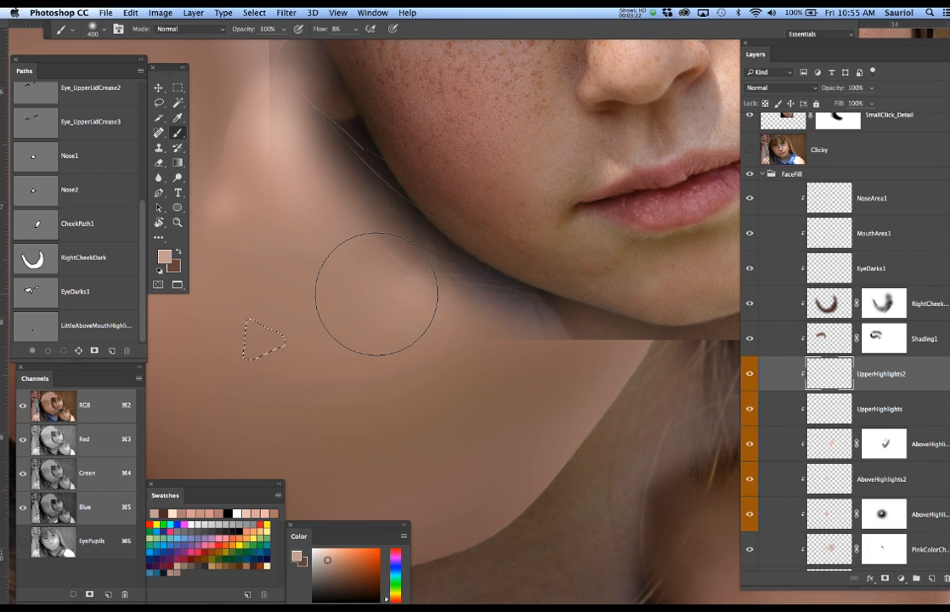
{"action": "key", "text": "super+h"}
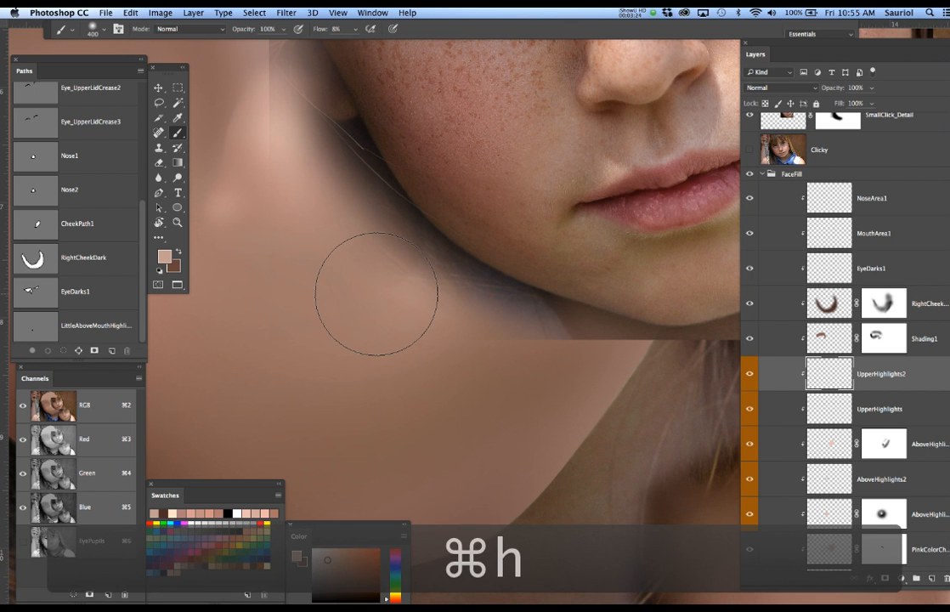
{"action": "key", "text": "alt"}
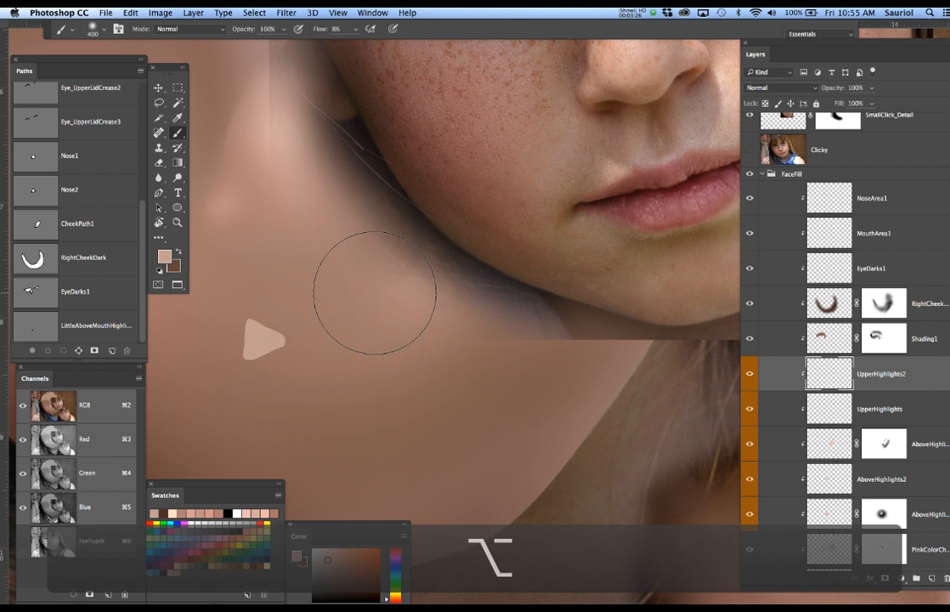
{"action": "key", "text": "super+d"}
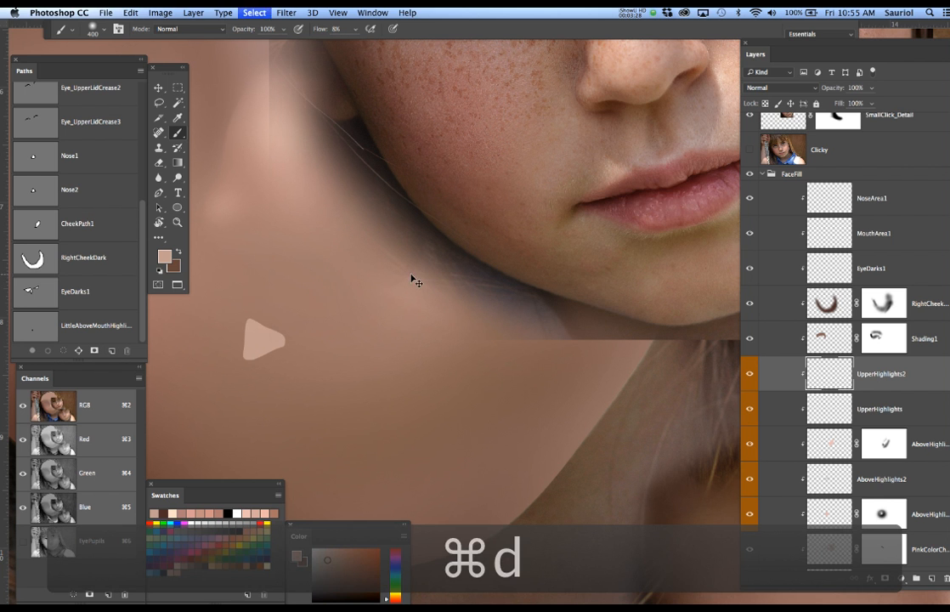
Add a layer mask to UpperHighlights2 and make the layer's pixels, not the mask, the active target.
{"action": "left_click", "coordinate": [885, 578]}
{"action": "left_click", "coordinate": [841, 373]}
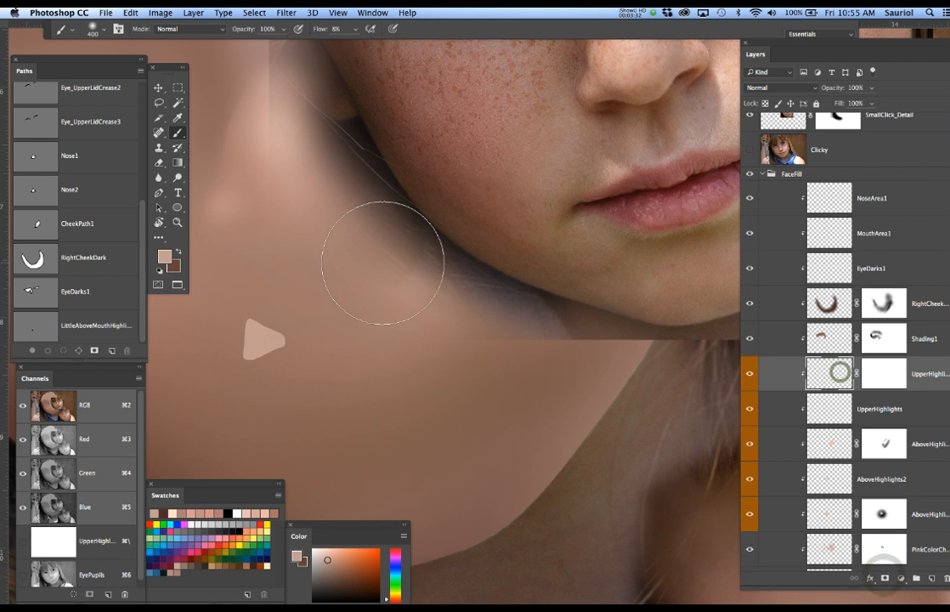
{"action": "left_click", "coordinate": [379, 268], "text": "alt"}
{"action": "left_click_drag", "start_coordinate": [369, 272], "coordinate": [395, 282]}
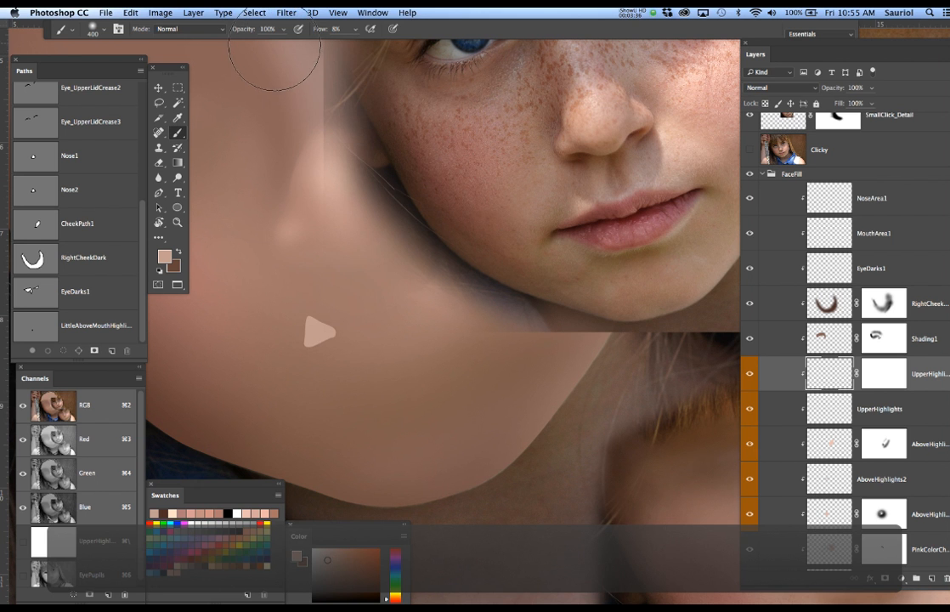
Apply a Gaussian Blur with a radius of 9.7 pixels to the triangular highlight on UpperHighlights2.
{"action": "left_click", "coordinate": [286, 13]}
{"action": "mouse_move", "coordinate": [302, 153]}
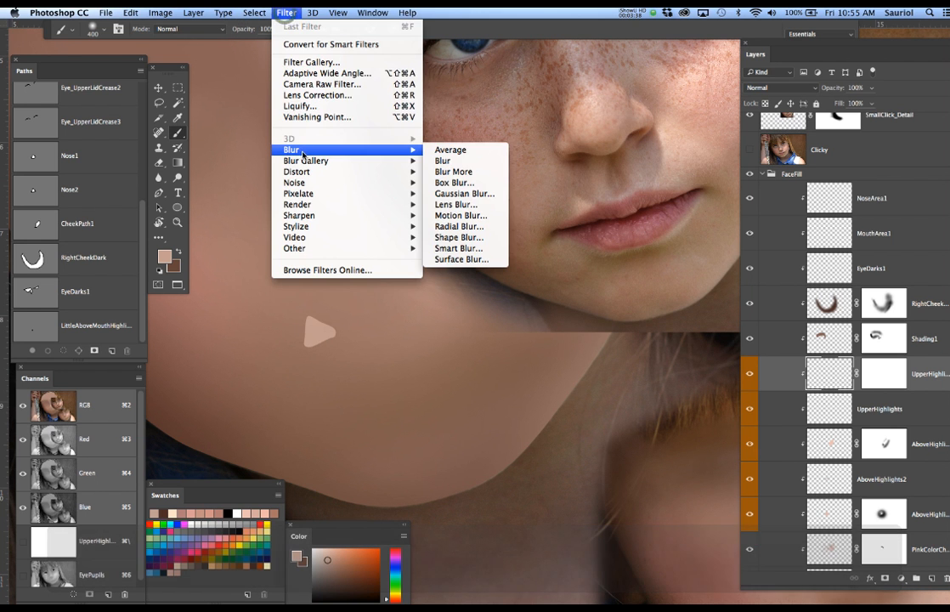
{"action": "left_click", "coordinate": [462, 193]}
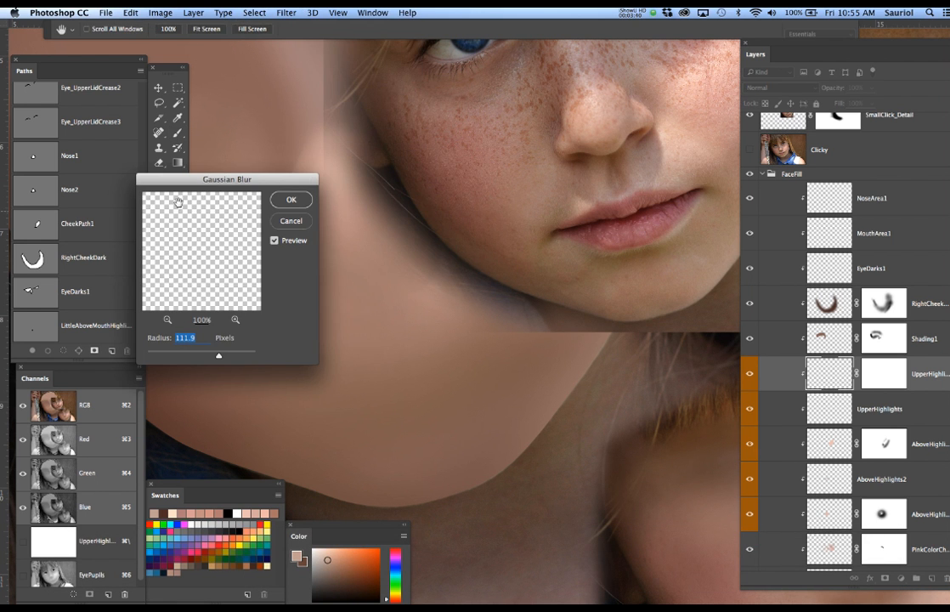
{"action": "left_click_drag", "start_coordinate": [184, 186], "coordinate": [453, 166]}
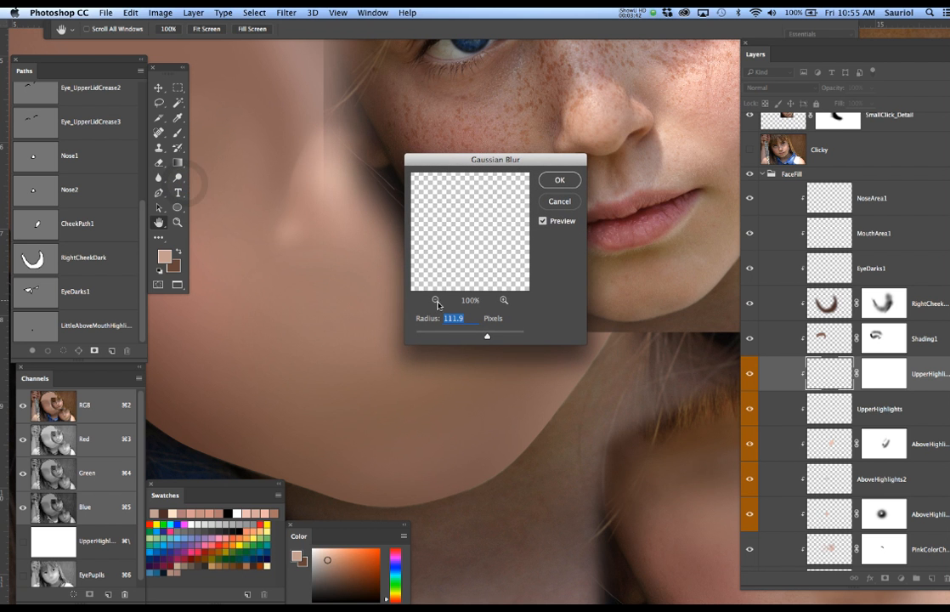
{"action": "left_click_drag", "start_coordinate": [488, 338], "coordinate": [451, 338]}
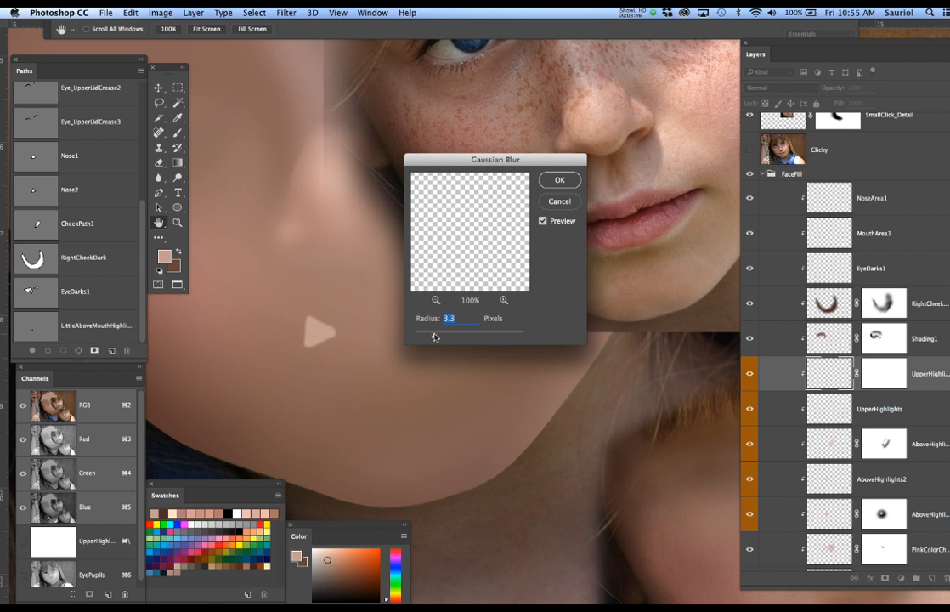
{"action": "left_click_drag", "start_coordinate": [447, 337], "coordinate": [452, 337]}
{"action": "left_click_drag", "start_coordinate": [437, 161], "coordinate": [330, 83]}
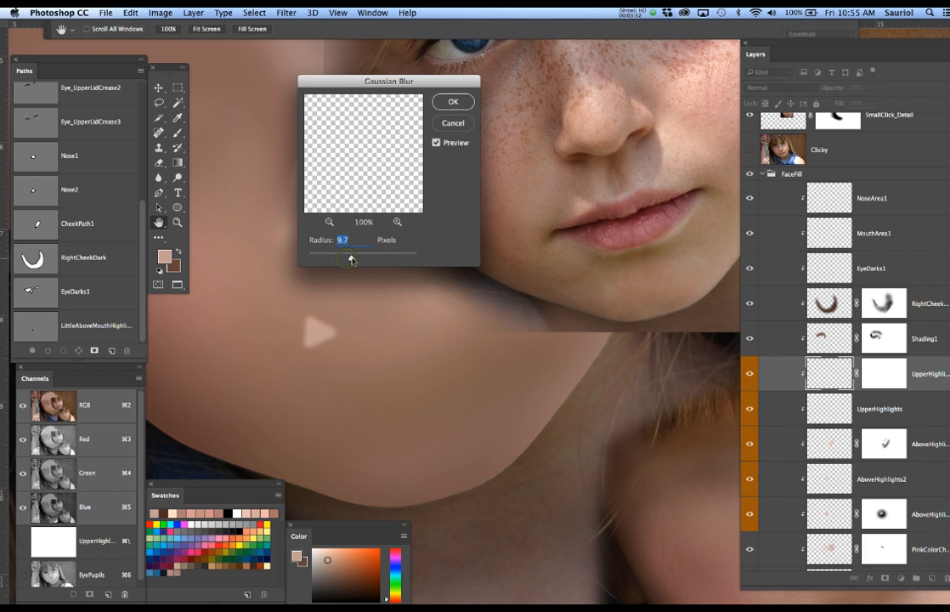
{"action": "left_click", "coordinate": [452, 102]}
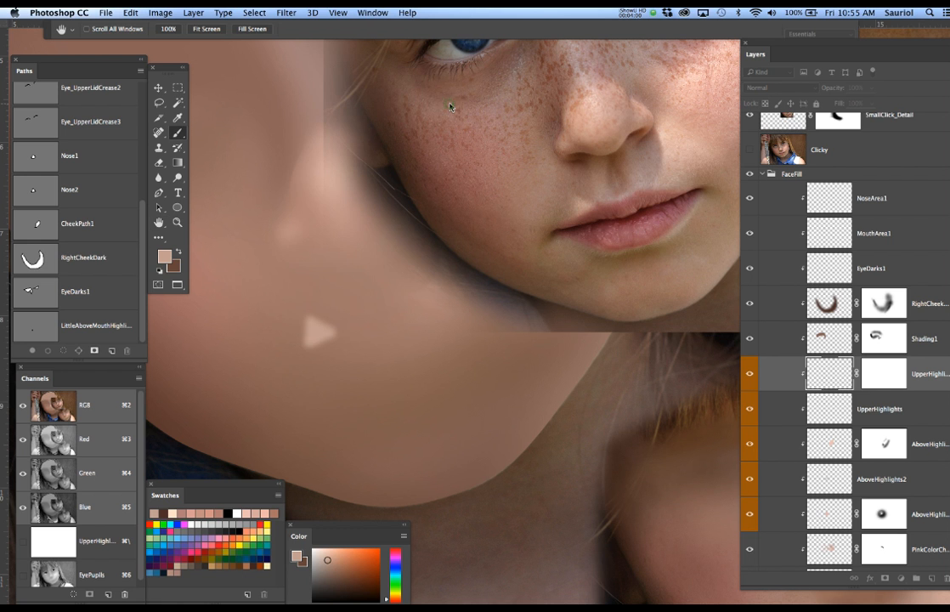
Fade the edges of the triangular highlight by painting black on the UpperHighlights2 mask, reducing the soft brush to 100 pixels.
{"action": "key", "text": "b"}
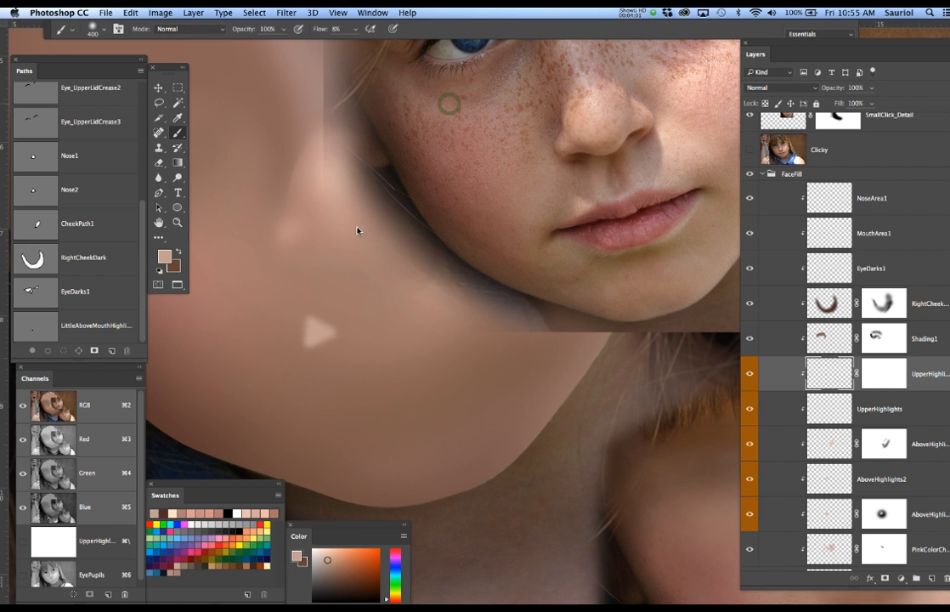
{"action": "left_click", "coordinate": [885, 371]}
{"action": "key", "text": "b"}
{"action": "key", "text": "bracketleft"}
{"action": "key", "text": "bracketleft"}
{"action": "key", "text": "bracketleft"}
{"action": "key", "text": "bracketleft"}
{"action": "key", "text": "bracketleft"}
{"action": "left_click_drag", "start_coordinate": [340, 351], "coordinate": [369, 354]}
{"action": "mouse_move", "coordinate": [278, 342]}
{"action": "left_mouse_down"}
{"action": "mouse_move", "coordinate": [381, 358]}
{"action": "mouse_move", "coordinate": [296, 347]}
{"action": "mouse_move", "coordinate": [339, 349]}
{"action": "mouse_move", "coordinate": [334, 339]}
{"action": "mouse_move", "coordinate": [300, 341]}
{"action": "left_mouse_up"}
{"action": "key", "text": "bracketleft"}
{"action": "key", "text": "bracketleft"}
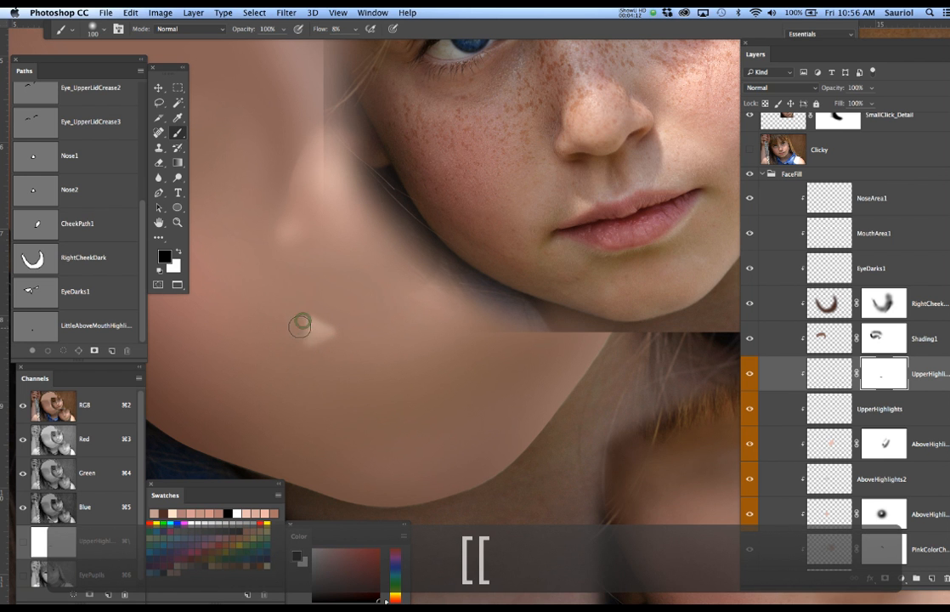
{"action": "mouse_move", "coordinate": [302, 318]}
{"action": "left_mouse_down"}
{"action": "mouse_move", "coordinate": [315, 353]}
{"action": "mouse_move", "coordinate": [303, 318]}
{"action": "mouse_move", "coordinate": [324, 347]}
{"action": "mouse_move", "coordinate": [307, 317]}
{"action": "left_mouse_up"}
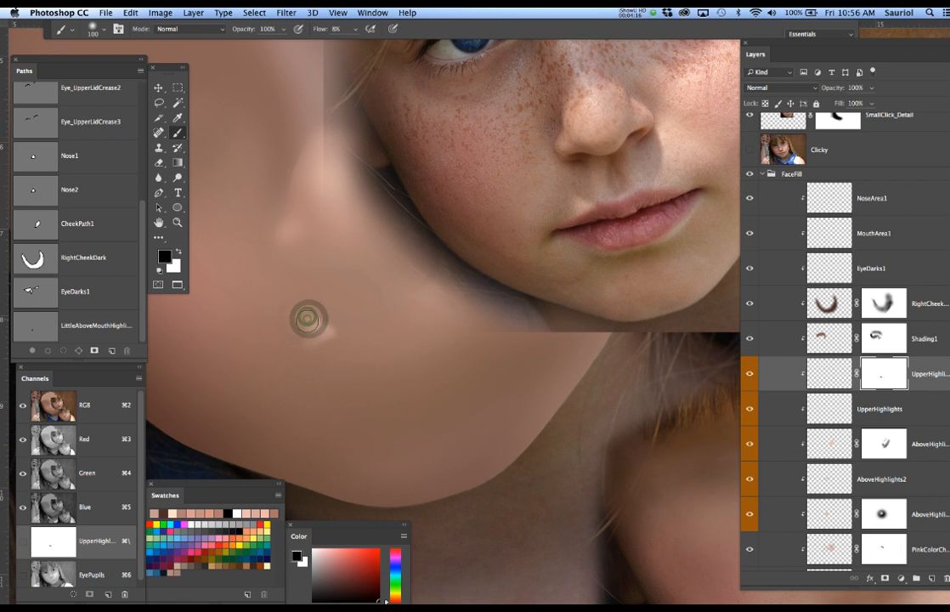
Soften the middle of the highlight on the mask with a 150-pixel black brush, and swap the foreground color to white.
{"action": "key", "text": "bracketright"}
{"action": "key", "text": "bracketright"}
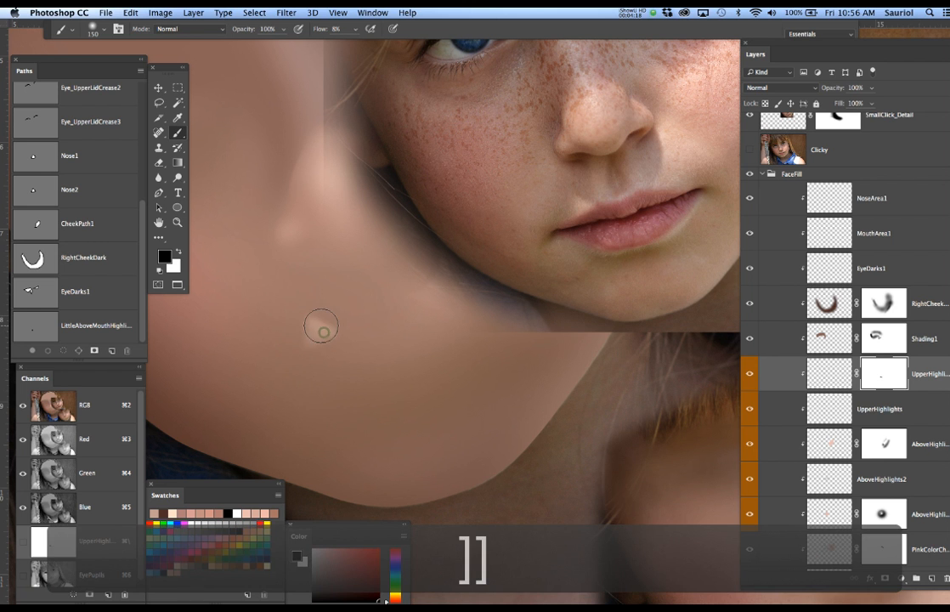
{"action": "left_click", "coordinate": [307, 323]}
{"action": "left_click", "coordinate": [321, 331]}
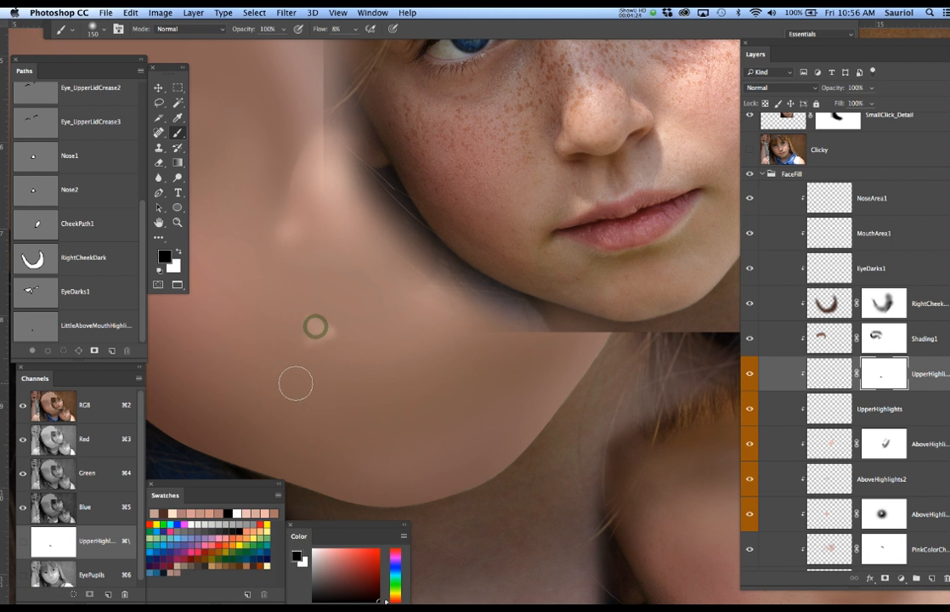
{"action": "key", "text": "x"}
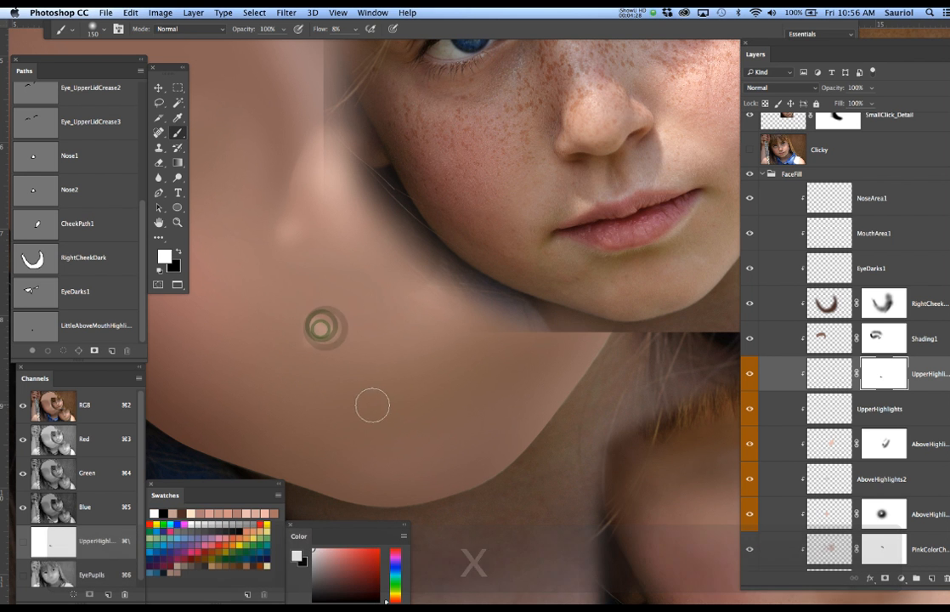
Hide the SmallClick_Detail layer and toggle the Clicky layer to compare the painted face with the photo, leaving Clicky visible.
{"action": "left_click", "coordinate": [411, 356], "text": "alt+super"}
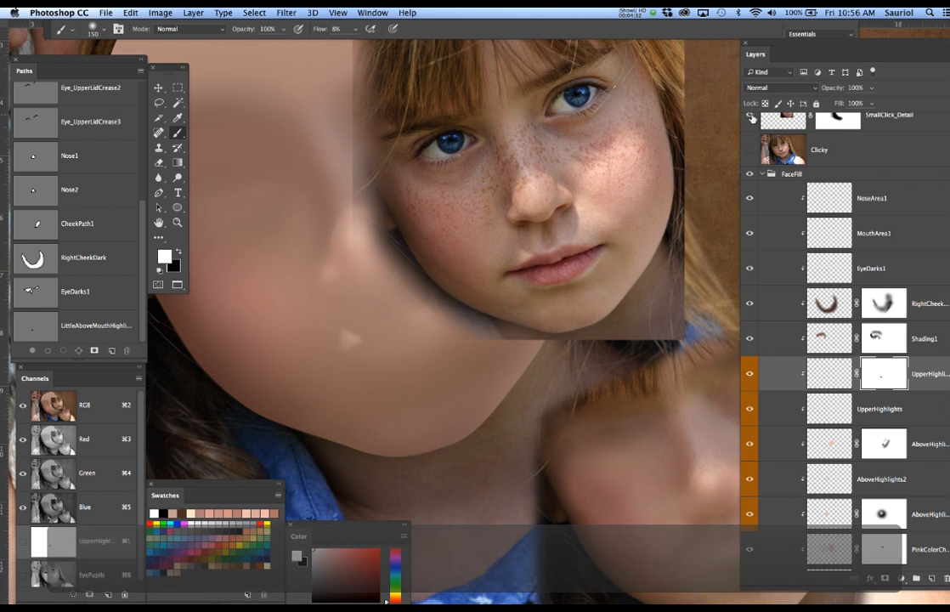
{"action": "left_click", "coordinate": [749, 114]}
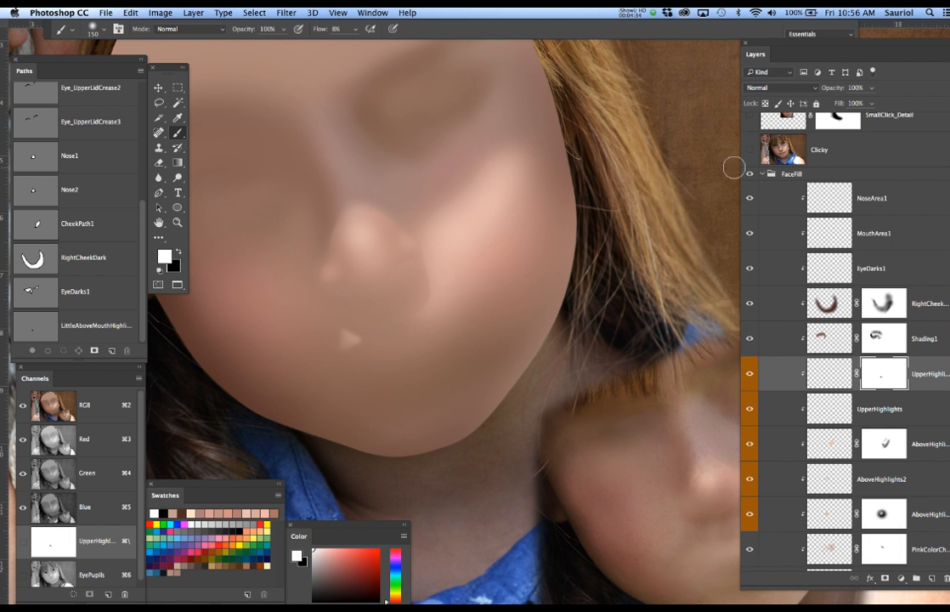
{"action": "left_click_drag", "start_coordinate": [618, 208], "coordinate": [583, 296]}
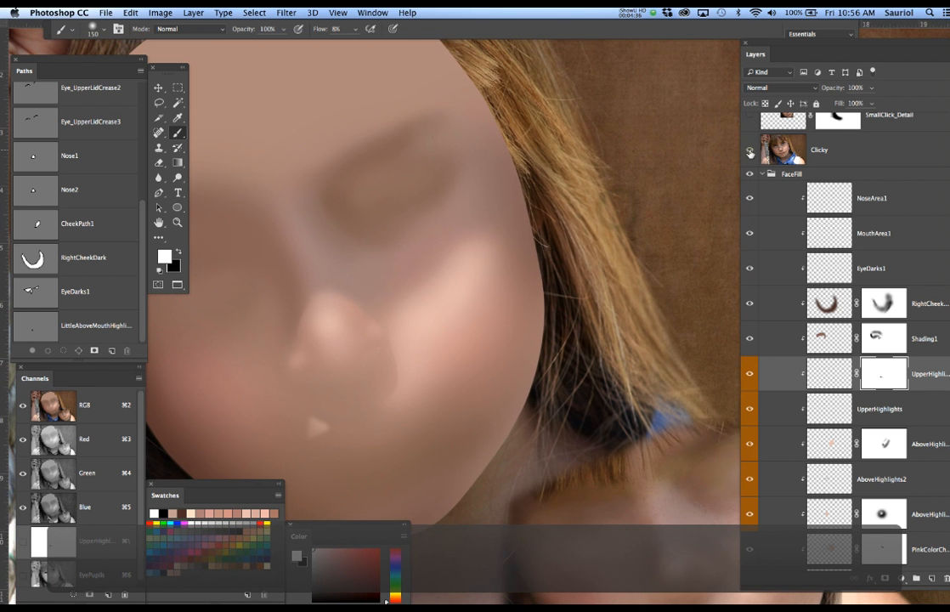
{"action": "left_click", "coordinate": [750, 150]}
{"action": "left_click_drag", "start_coordinate": [593, 260], "coordinate": [616, 238]}
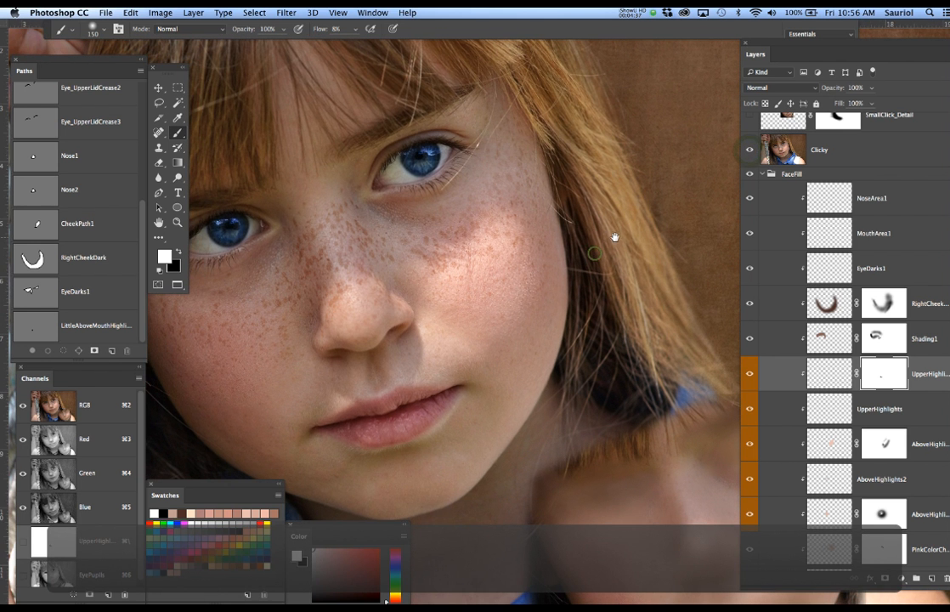
{"action": "left_click", "coordinate": [749, 150]}
{"action": "left_click", "coordinate": [748, 149]}
{"action": "left_click", "coordinate": [748, 150]}
{"action": "left_click", "coordinate": [747, 150]}
{"action": "left_click", "coordinate": [748, 150]}
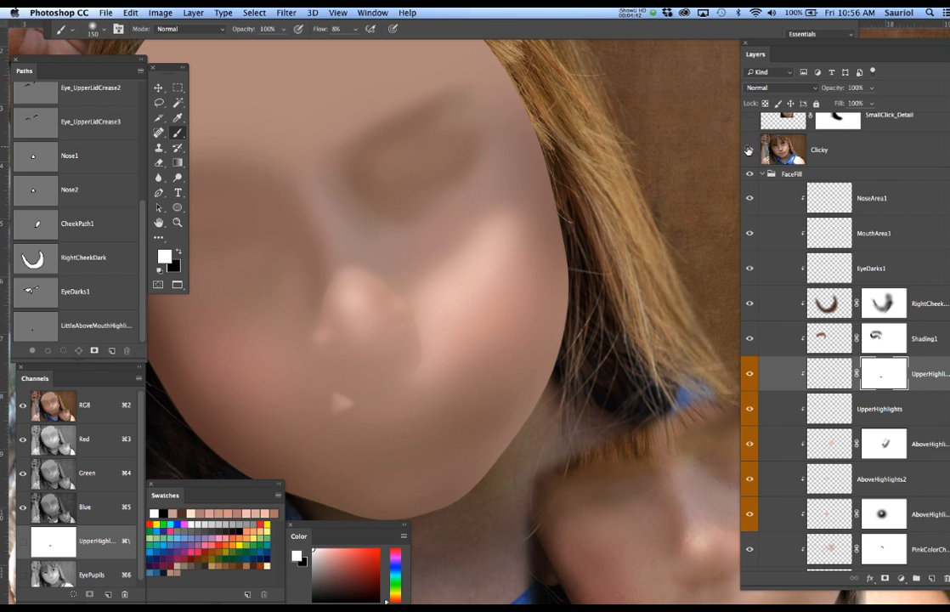
{"action": "left_click", "coordinate": [748, 150]}
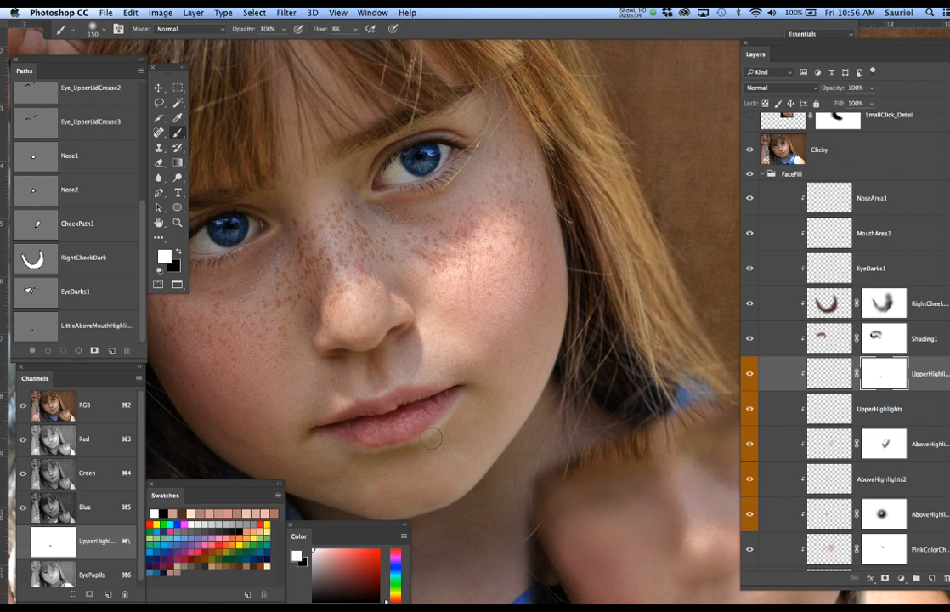
Load the RightCheekDark path as a selection, feather it by 3 pixels, and hide the selection edges.
{"action": "left_click", "coordinate": [86, 260]}
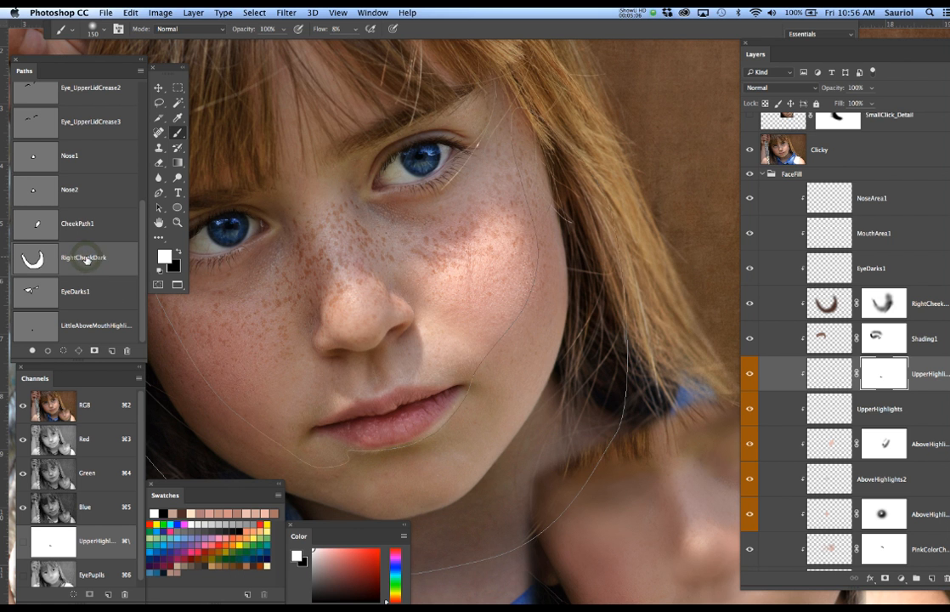
{"action": "left_click", "coordinate": [86, 260]}
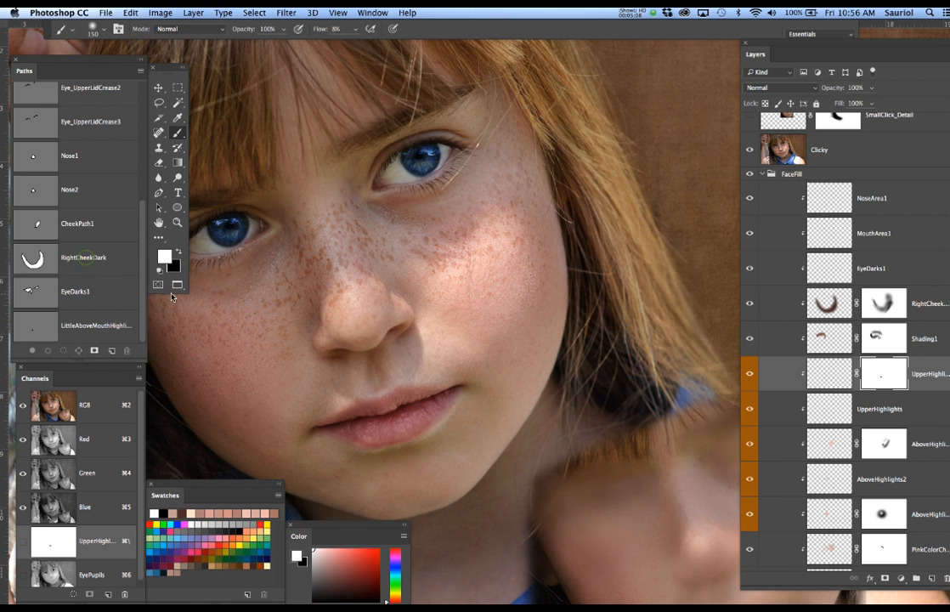
{"action": "left_click", "coordinate": [46, 271], "text": "super"}
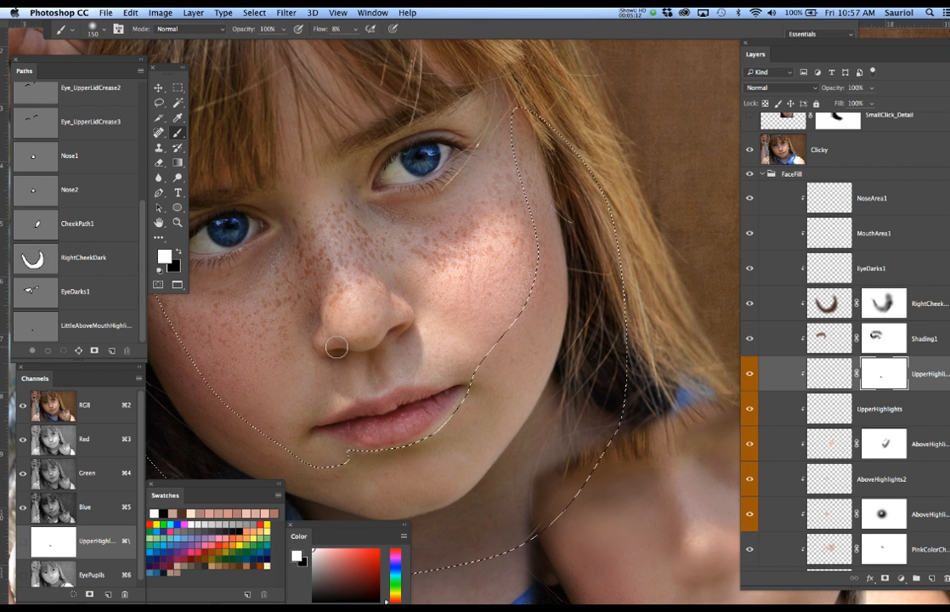
{"action": "key", "text": "shift+F6"}
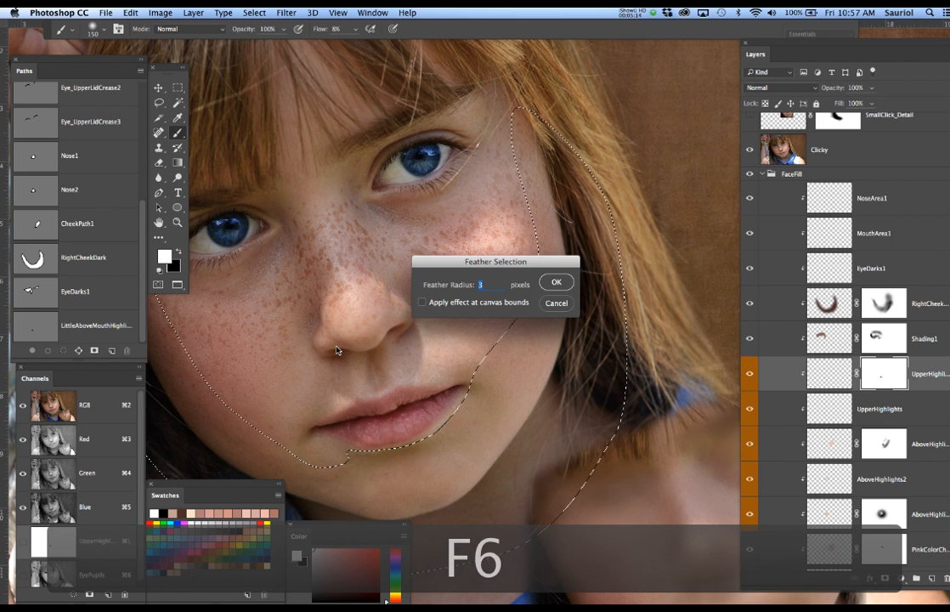
{"action": "type", "text": "3"}
{"action": "key", "text": "Return"}
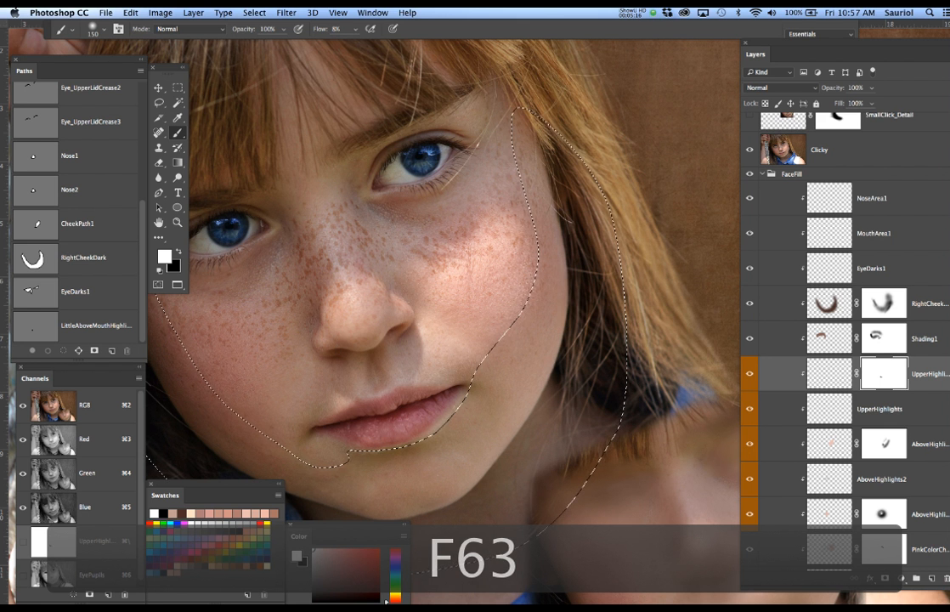
{"action": "key", "text": "super+h"}
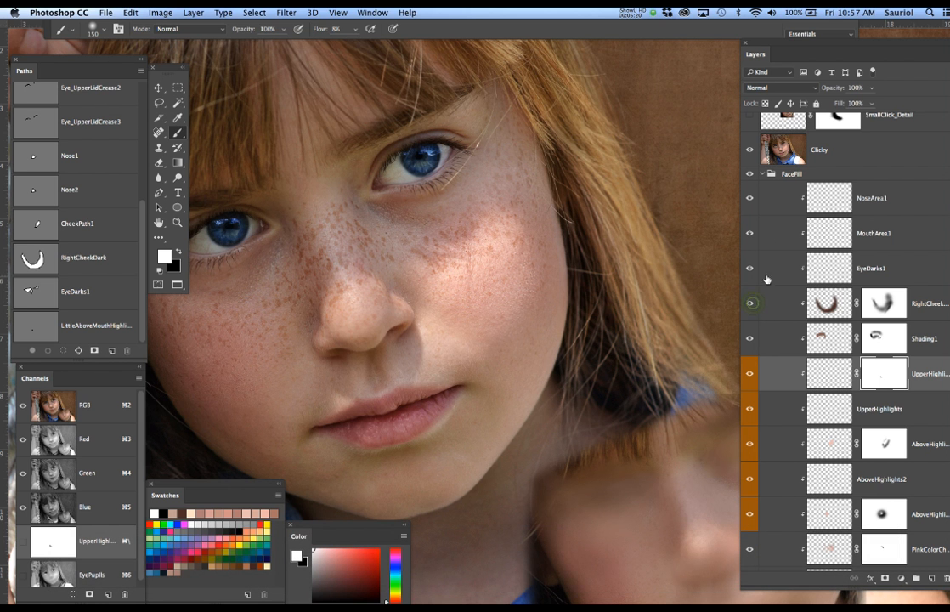
Hide the Clicky layer to reveal the painted face, and show the SmallClick_Detail reference layer.
{"action": "left_click", "coordinate": [750, 150]}
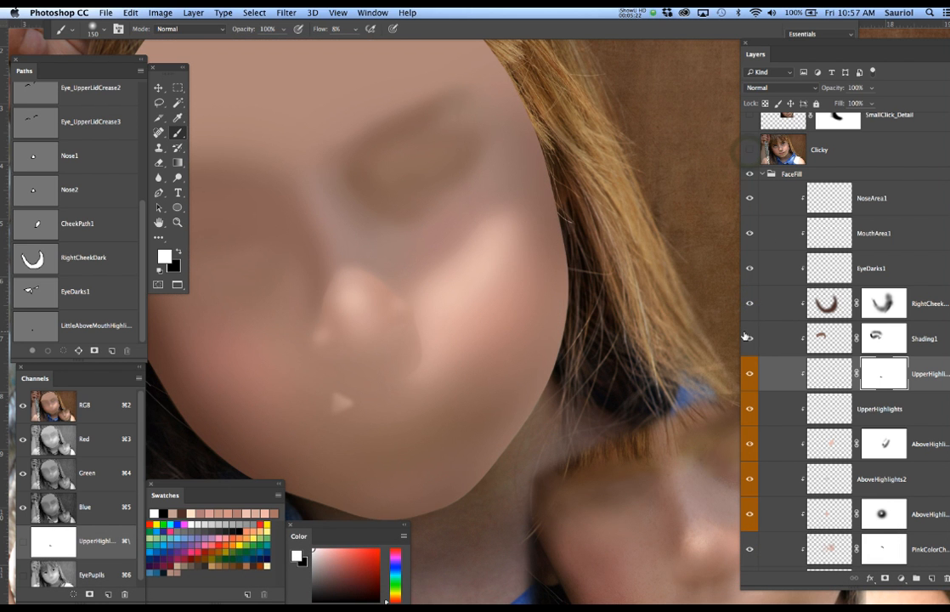
{"action": "left_click", "coordinate": [538, 340], "text": "alt"}
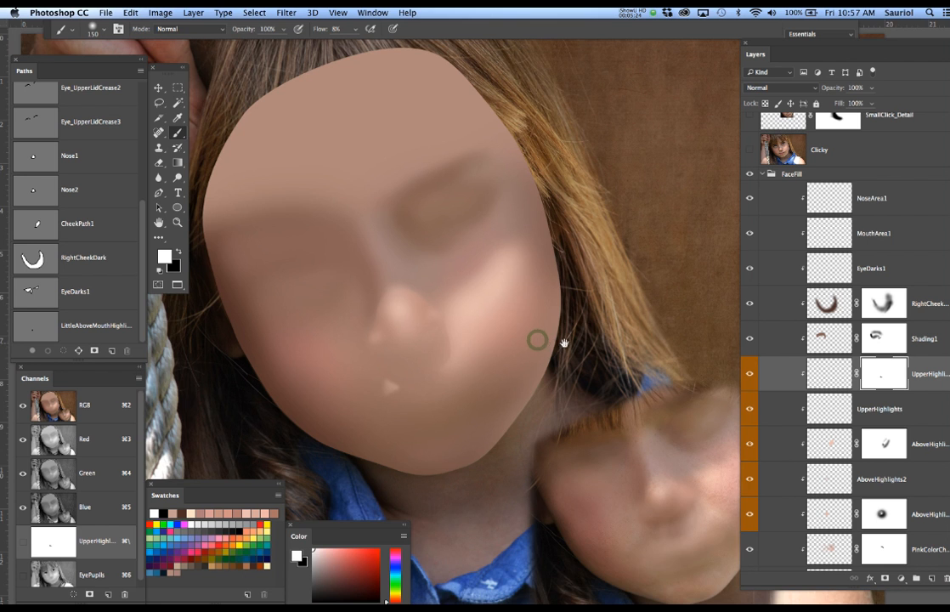
{"action": "left_click_drag", "start_coordinate": [564, 343], "coordinate": [528, 355]}
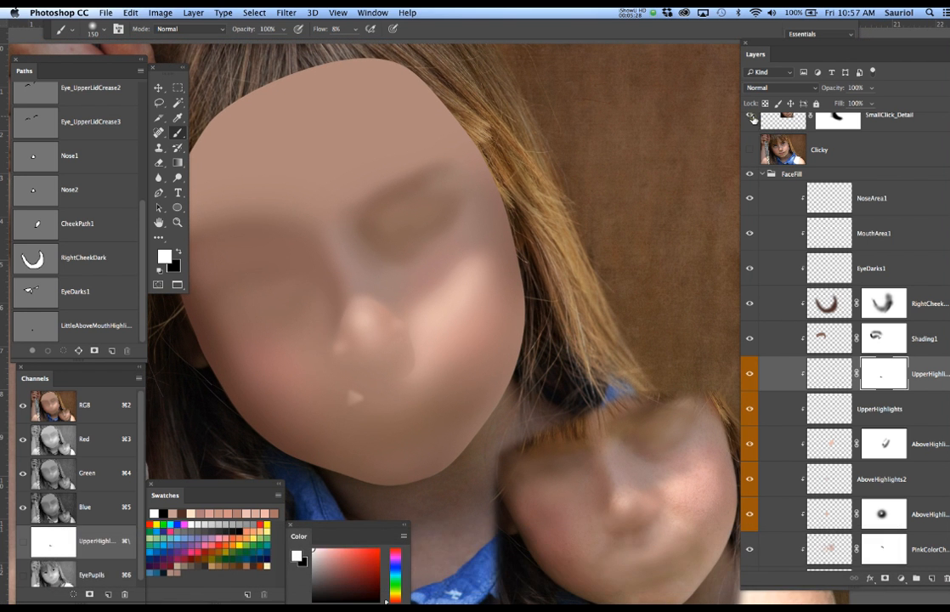
{"action": "left_click", "coordinate": [751, 117]}
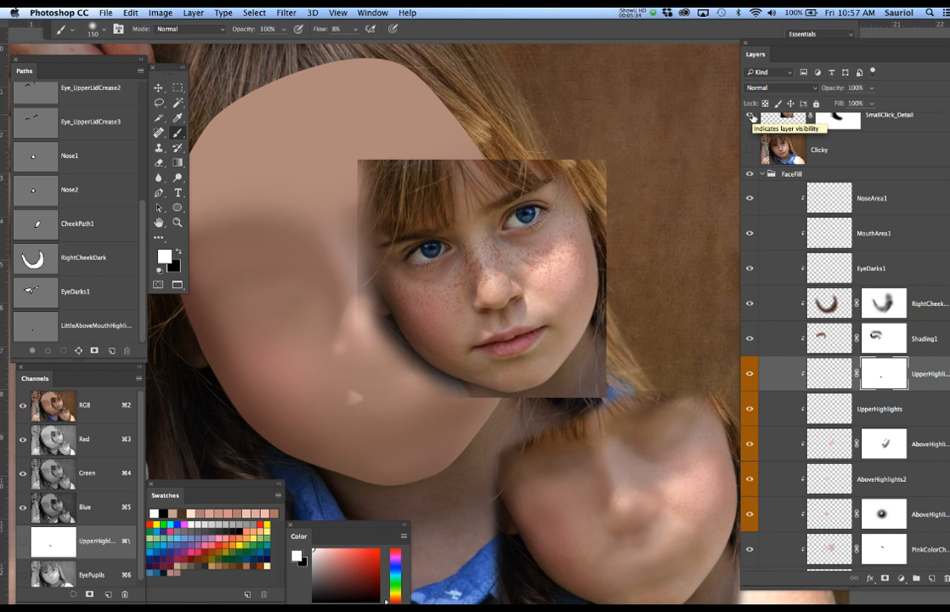
Deselect, and move the SmallClick_Detail photo about 0.83 in right and 2.68 in up, clear of the painted nose and mouth area.
{"action": "key", "text": "super+d"}
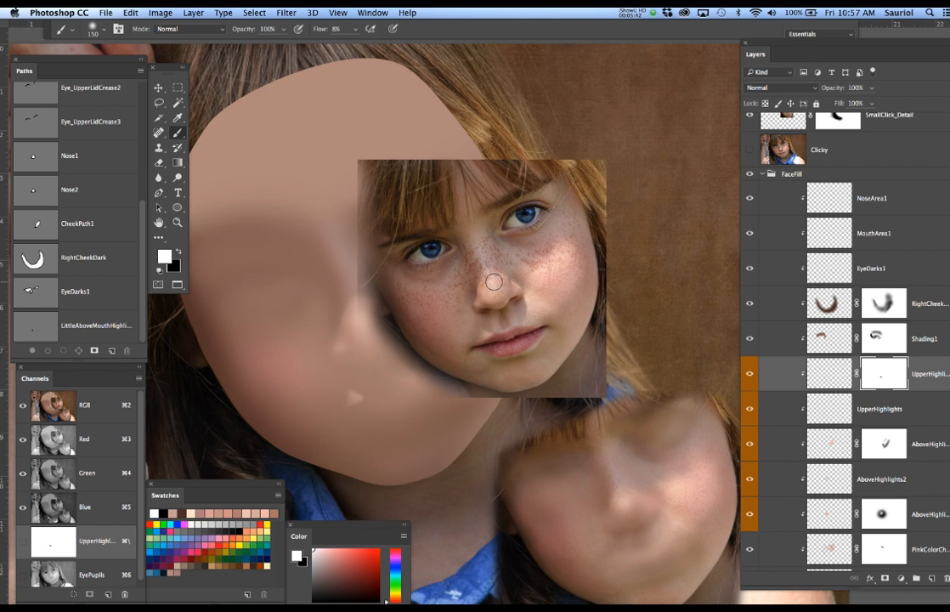
{"action": "key", "text": "v"}
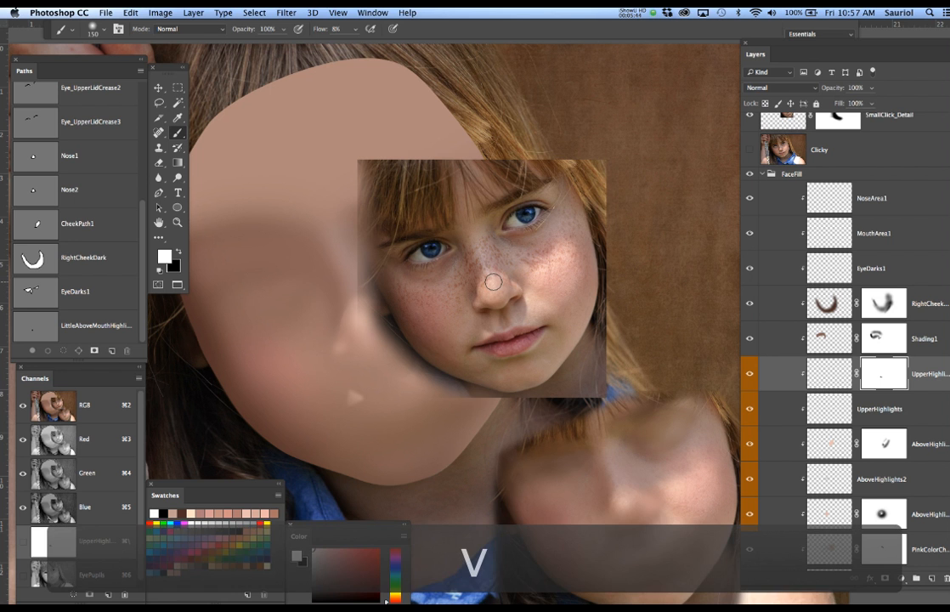
{"action": "right_click", "coordinate": [491, 279]}
{"action": "left_click", "coordinate": [501, 282]}
{"action": "left_click_drag", "start_coordinate": [482, 284], "coordinate": [518, 166]}
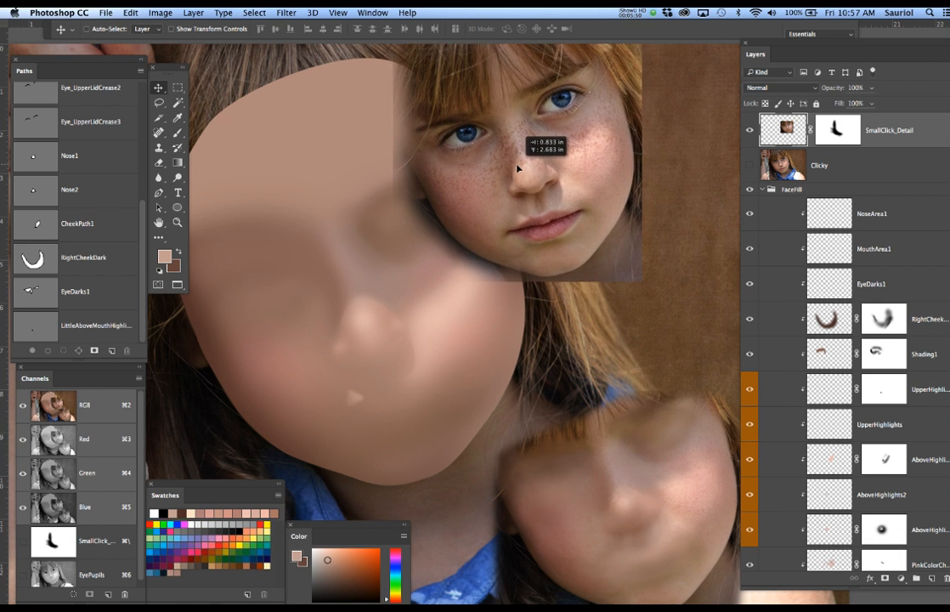
Toggle the Clicky layer to compare the painted cheek and mouth area with the photo, leaving Clicky visible.
{"action": "left_click", "coordinate": [414, 359], "text": "alt"}
{"action": "left_click_drag", "start_coordinate": [398, 370], "coordinate": [443, 345]}
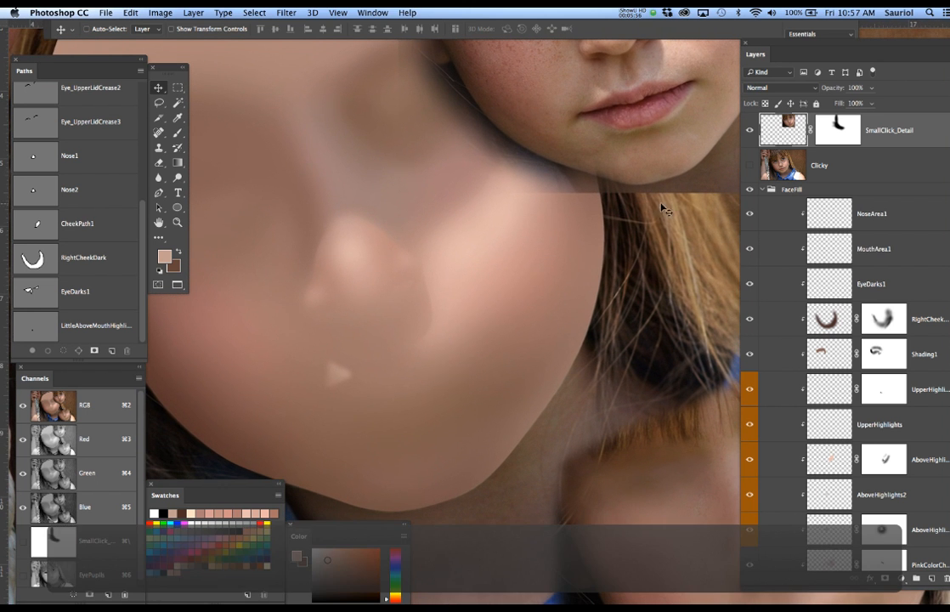
{"action": "left_click", "coordinate": [749, 165]}
{"action": "left_click", "coordinate": [749, 164]}
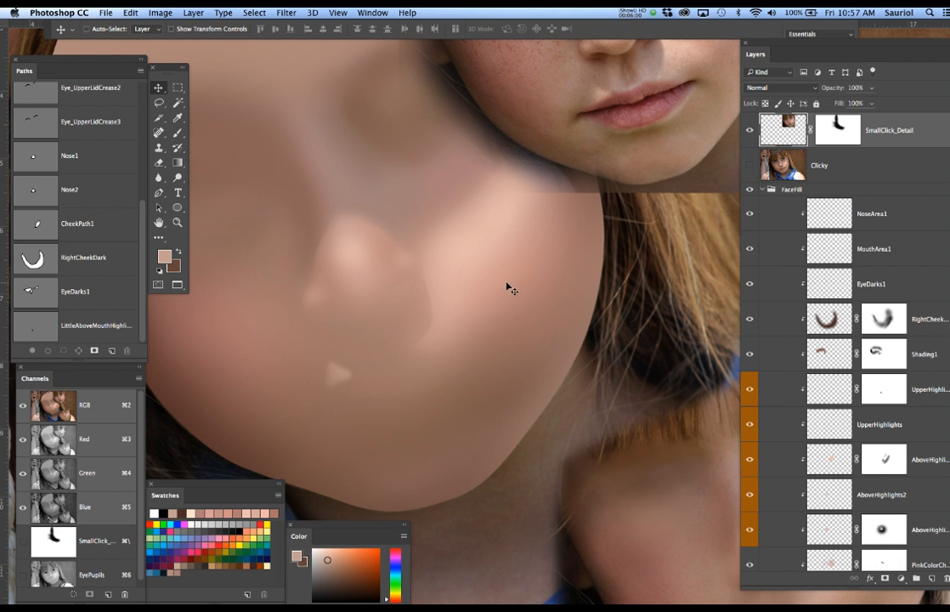
{"action": "left_click", "coordinate": [748, 165]}
{"action": "left_click", "coordinate": [748, 165]}
{"action": "left_click", "coordinate": [748, 165]}
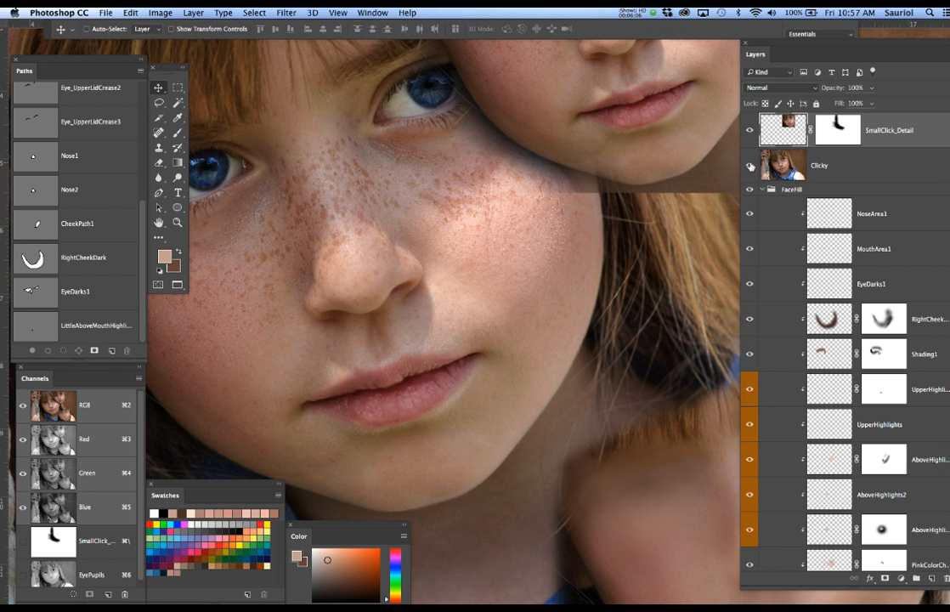
{"action": "left_click", "coordinate": [749, 165]}
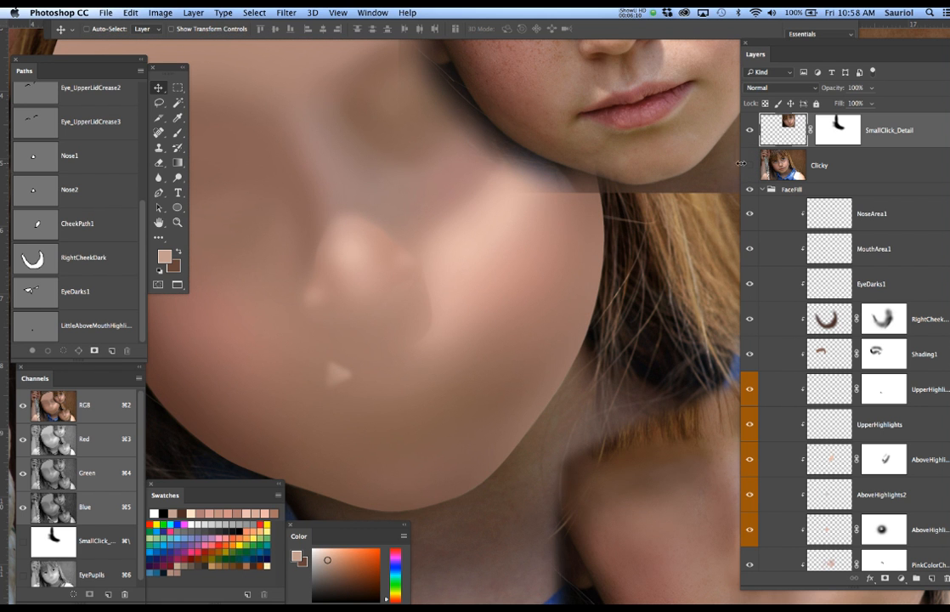
{"action": "left_click", "coordinate": [749, 165]}
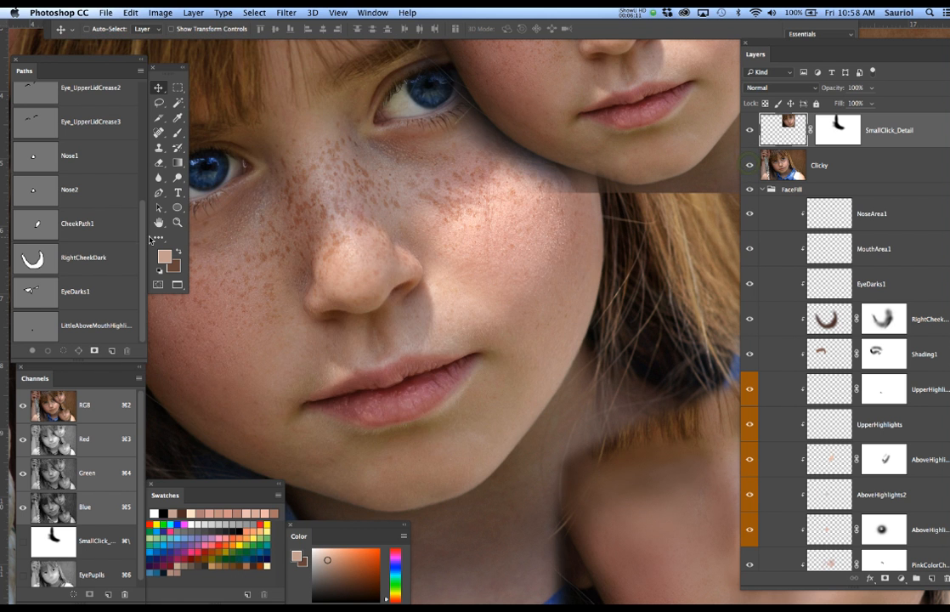
Load the RightCheekDark path as a selection, invert it, feather it by 3 pixels, and hide the selection edges.
{"action": "left_click", "coordinate": [36, 260], "text": "super"}
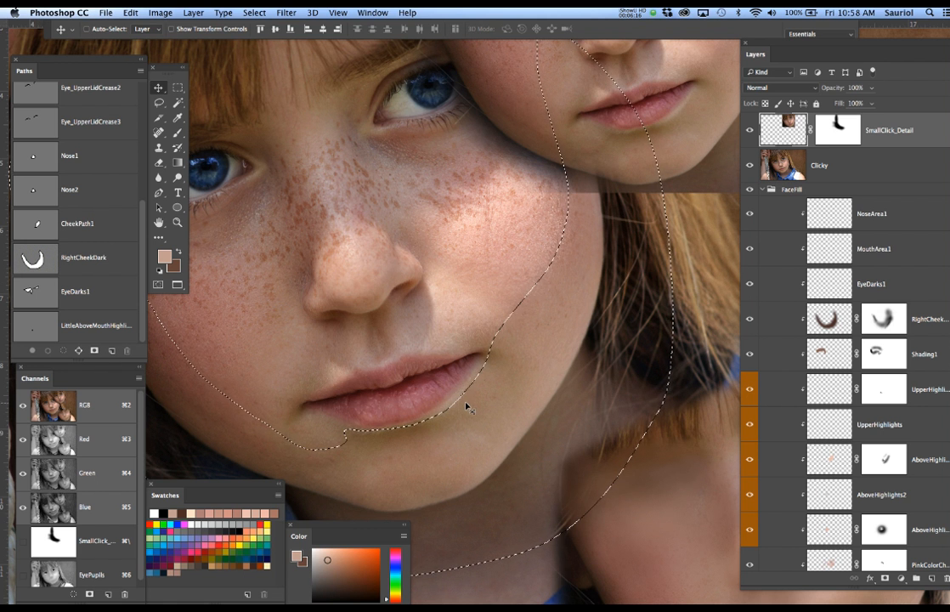
{"action": "key", "text": "super+shift+i"}
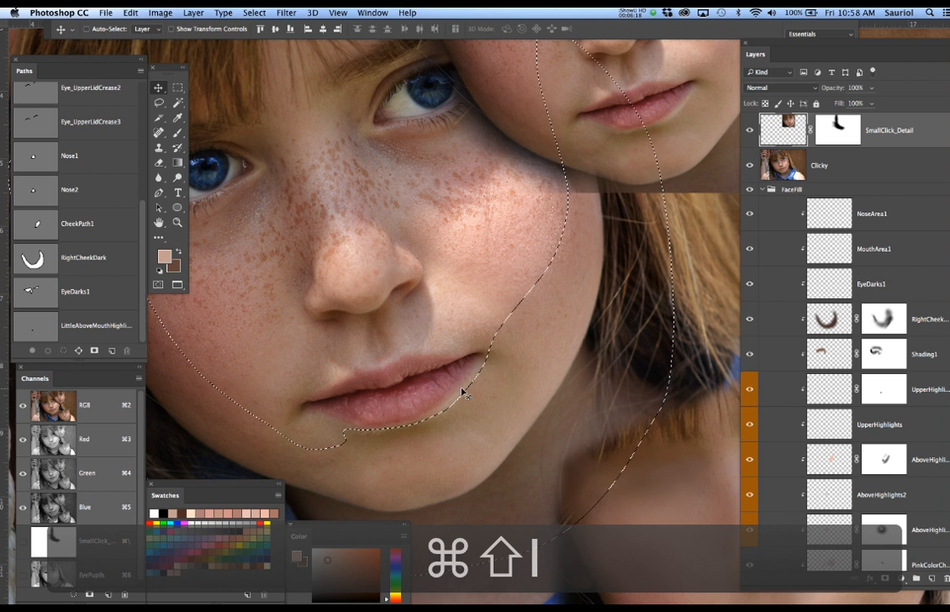
{"action": "key", "text": "shift+F6"}
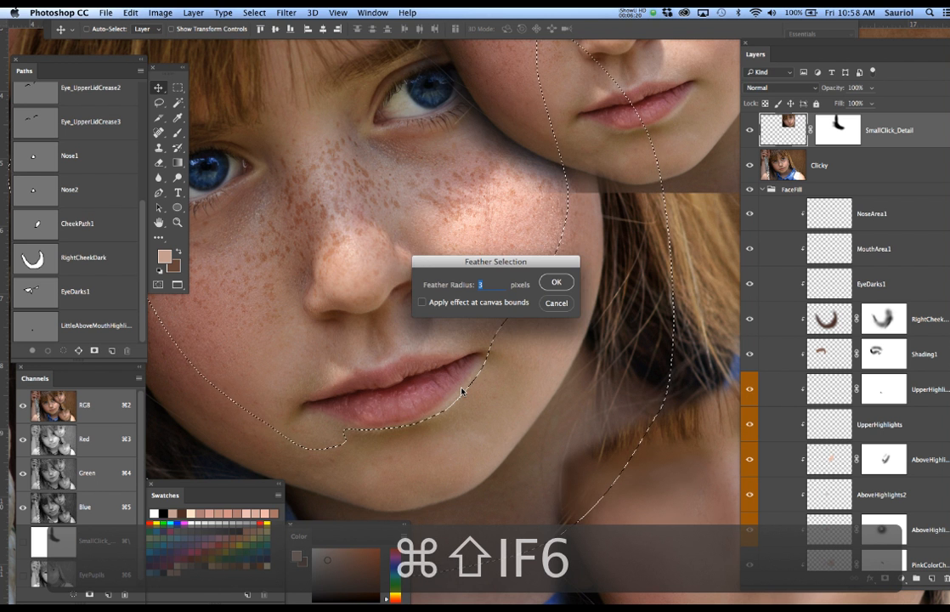
{"action": "key", "text": "Return"}
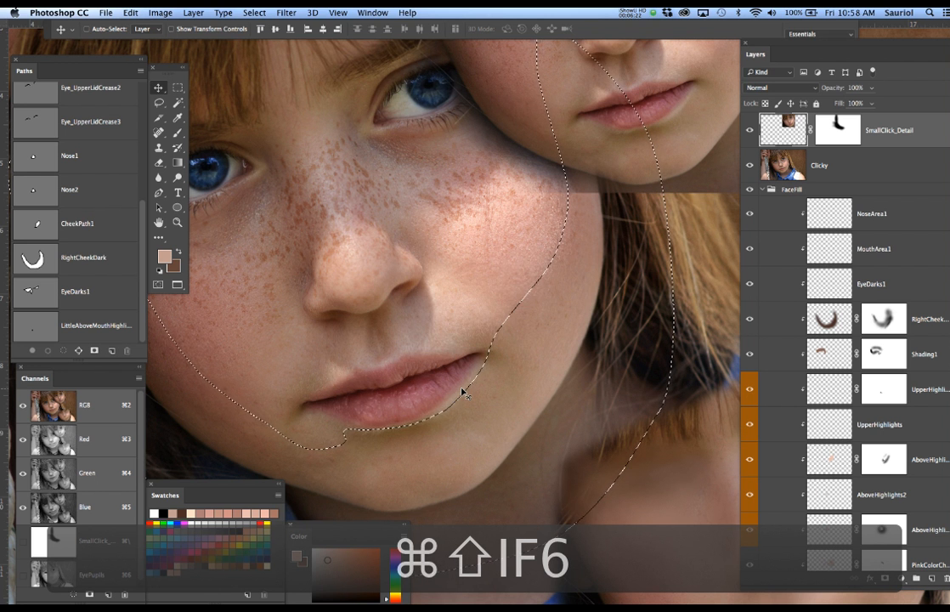
{"action": "key", "text": "super+h"}
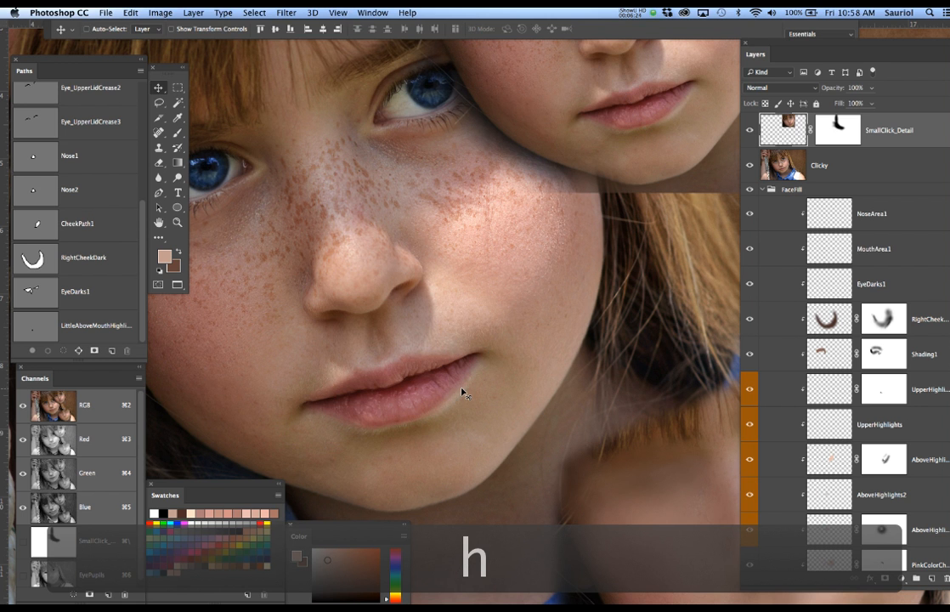
Hide Clicky and paint white beside the mouth on the right-cheek shading layer's mask with a 300-pixel soft brush.
{"action": "key", "text": "b"}
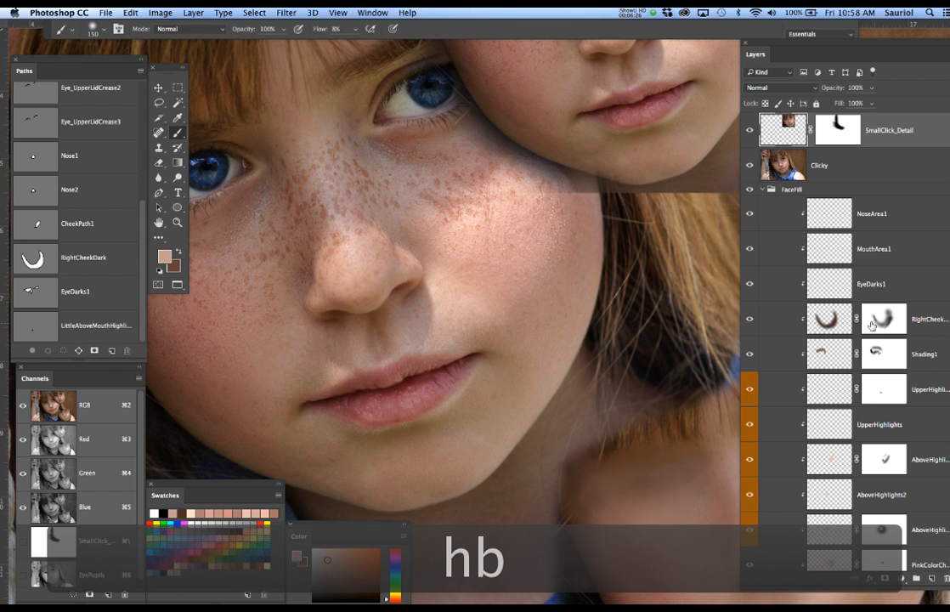
{"action": "left_click", "coordinate": [877, 320]}
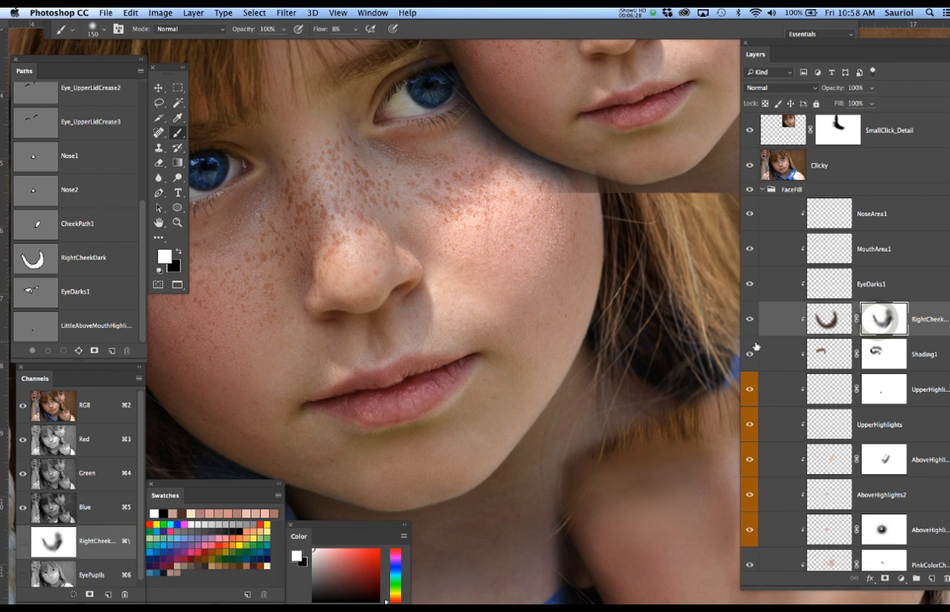
{"action": "left_click", "coordinate": [749, 166]}
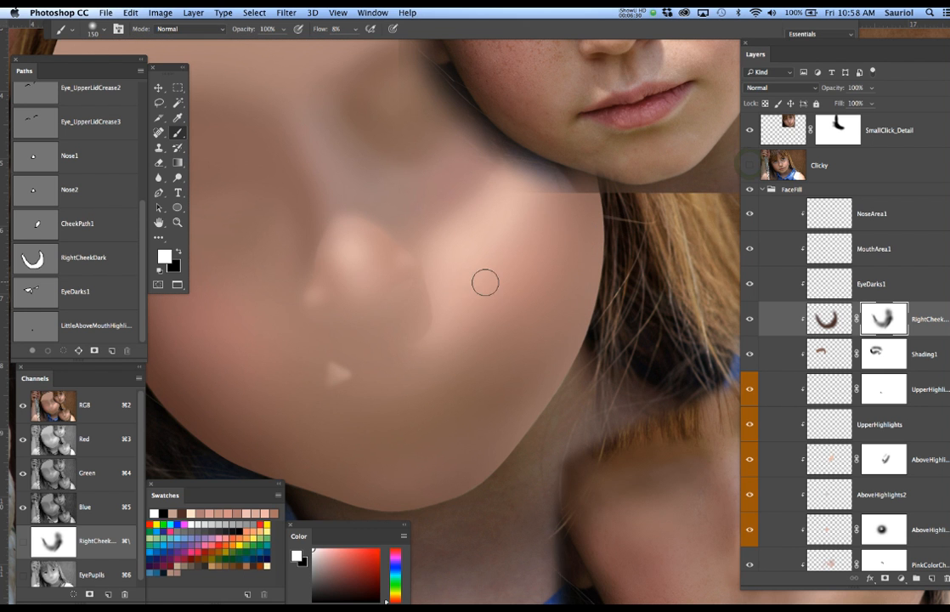
{"action": "key", "text": "bracketright"}
{"action": "key", "text": "bracketright"}
{"action": "key", "text": "bracketright"}
{"action": "key", "text": "bracketright"}
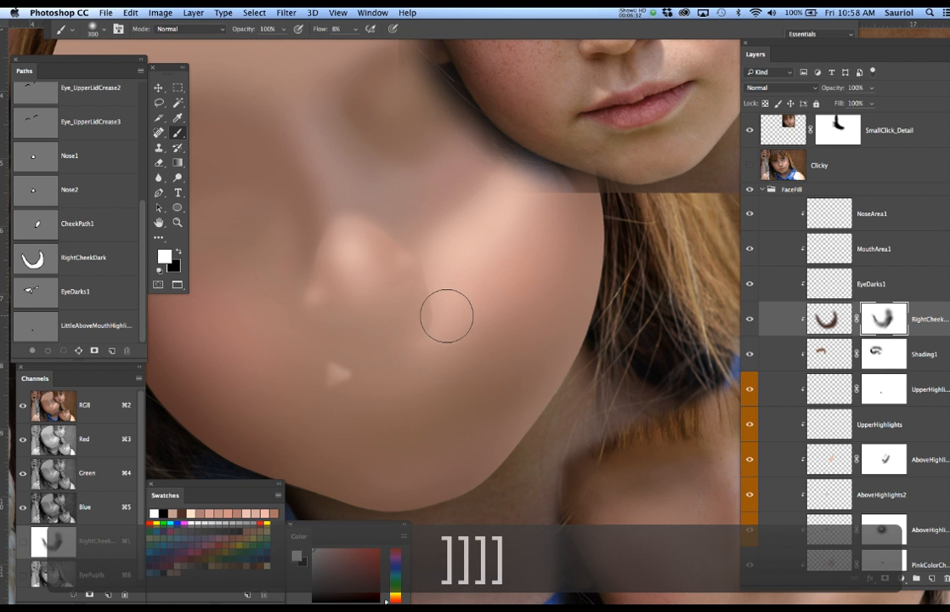
{"action": "left_click_drag", "start_coordinate": [434, 360], "coordinate": [450, 382]}
{"action": "left_click_drag", "start_coordinate": [479, 344], "coordinate": [440, 352]}
{"action": "left_click_drag", "start_coordinate": [455, 363], "coordinate": [430, 376]}
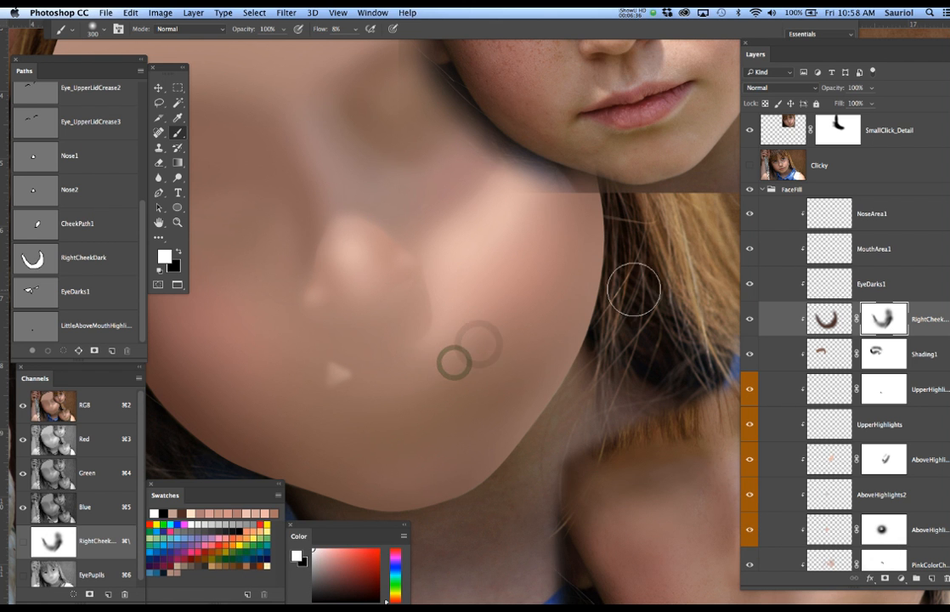
Check the cheek against Clicky, undo the last stroke on the right-cheek shading mask, and swap the foreground color to black.
{"action": "left_click", "coordinate": [752, 166]}
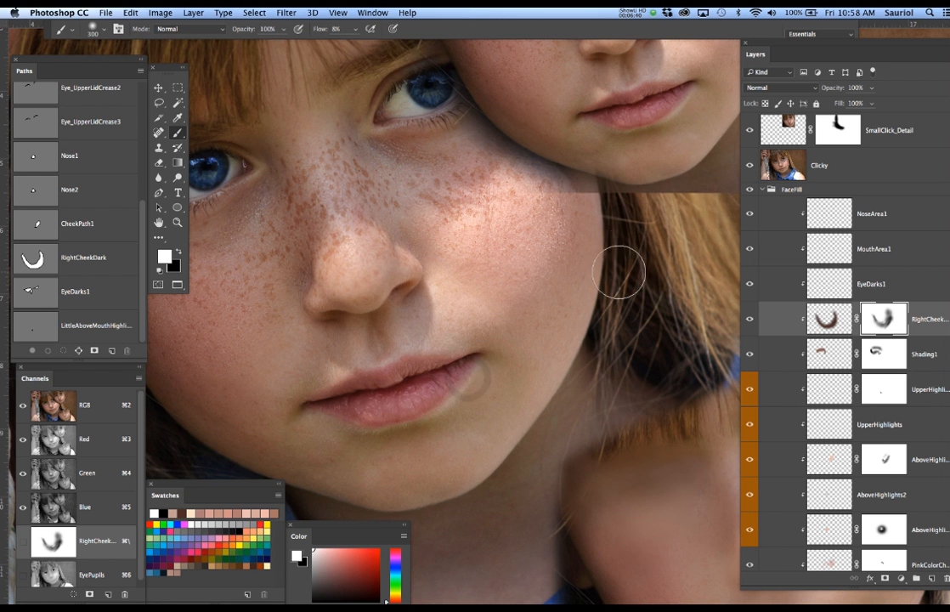
{"action": "left_click", "coordinate": [750, 166]}
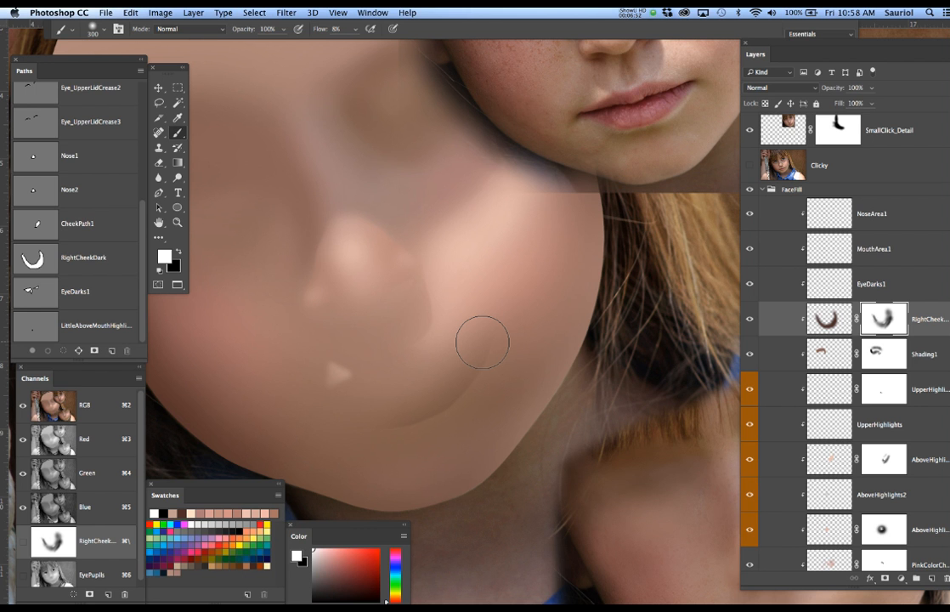
{"action": "key", "text": "super+z"}
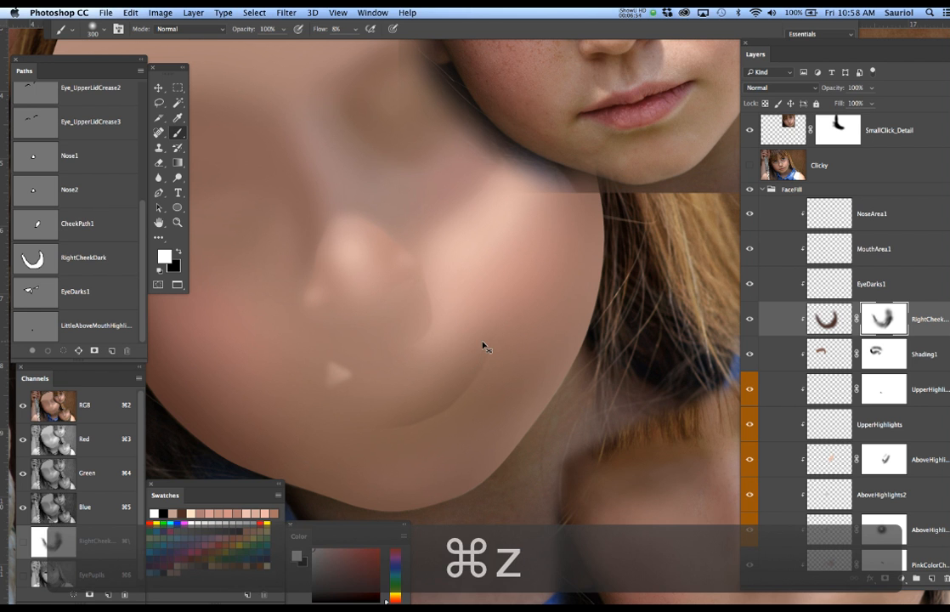
{"action": "key", "text": "x"}
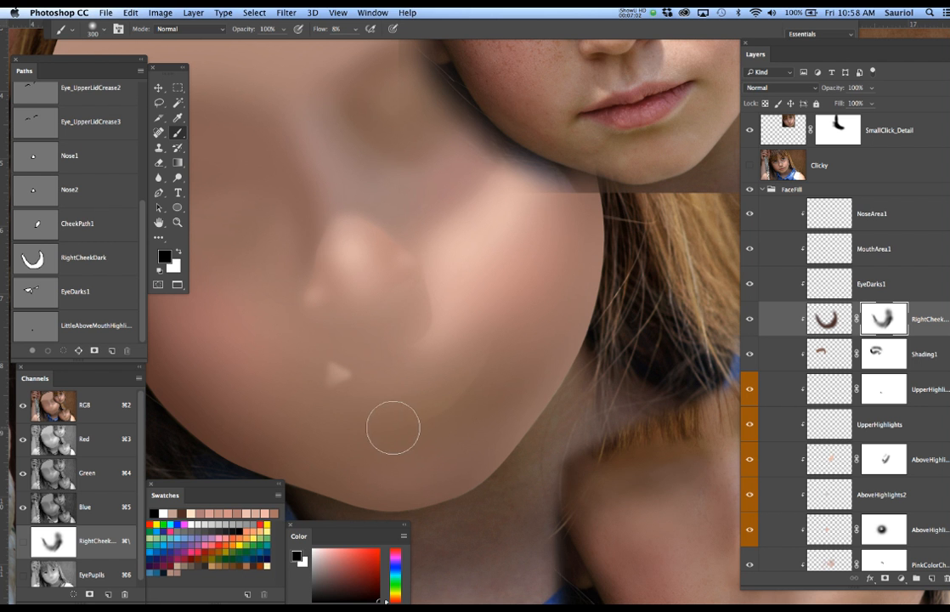
Compare the reworked lower cheek shading with the photo by toggling the Clicky layer, leaving Clicky hidden.
{"action": "left_click", "coordinate": [750, 167]}
{"action": "double_click", "coordinate": [750, 168]}
{"action": "double_click", "coordinate": [750, 168]}
{"action": "left_click", "coordinate": [750, 167]}
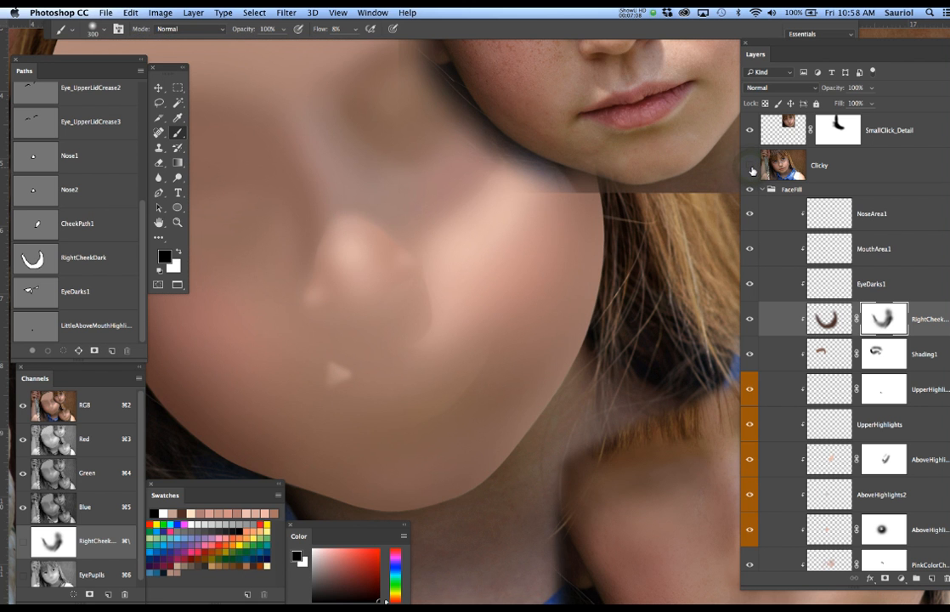
{"action": "left_click", "coordinate": [750, 168]}
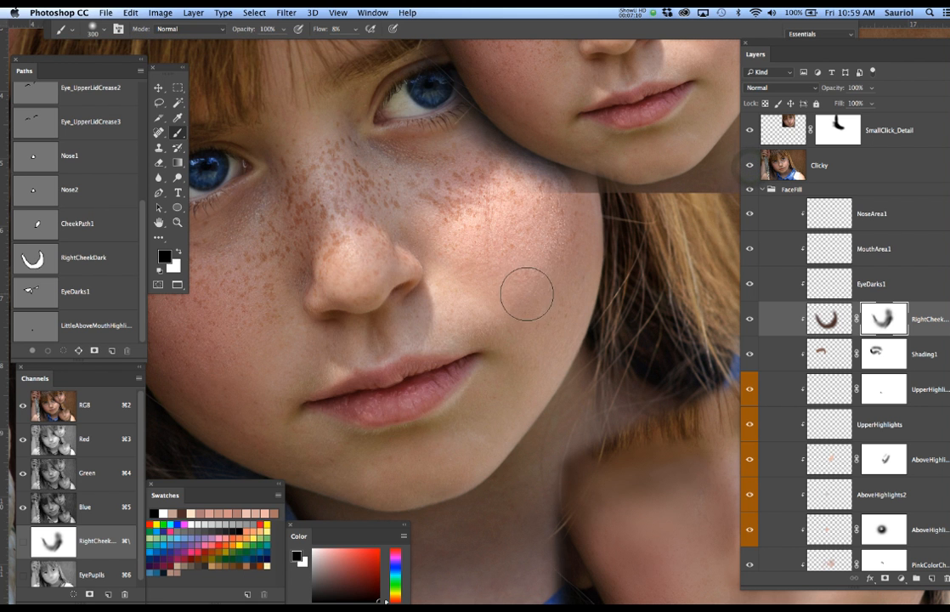
{"action": "left_click", "coordinate": [749, 167]}
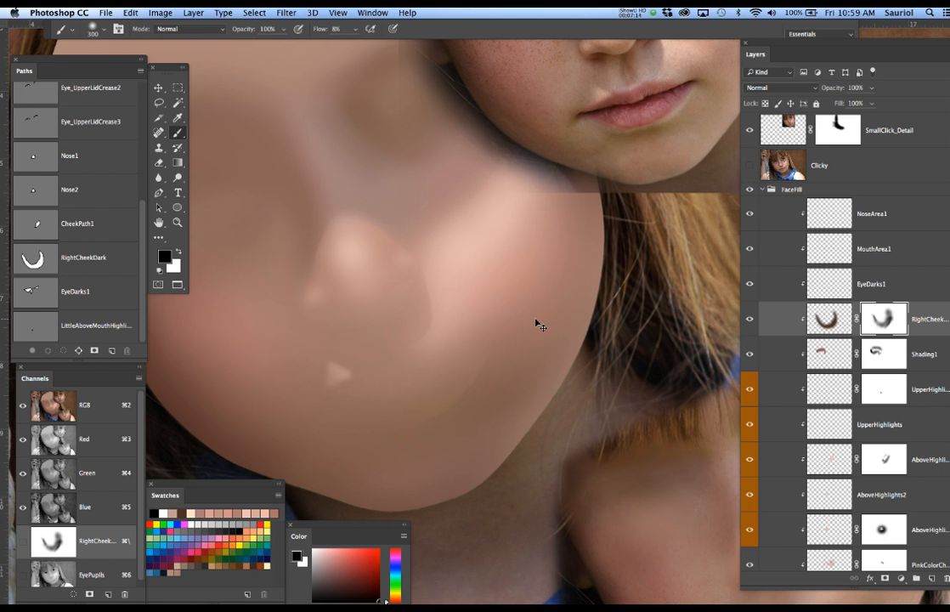
Undo the last mask edits on the right-cheek shading layer, feather the selection by 6 pixels, and hide the selection edges.
{"action": "key", "text": "super+z"}
{"action": "key", "text": "super+z"}
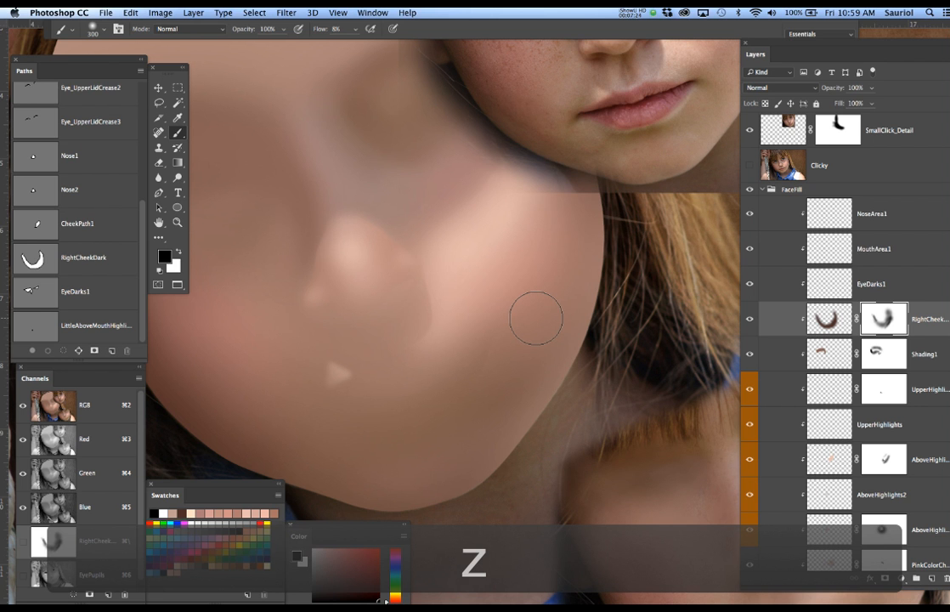
{"action": "key", "text": "shift+F6"}
{"action": "type", "text": "6"}
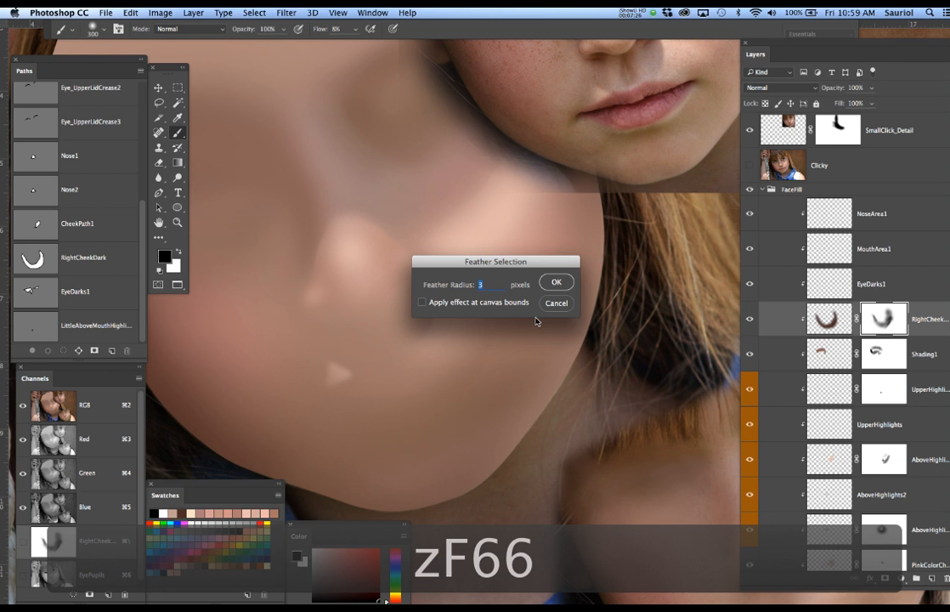
{"action": "key", "text": "Return"}
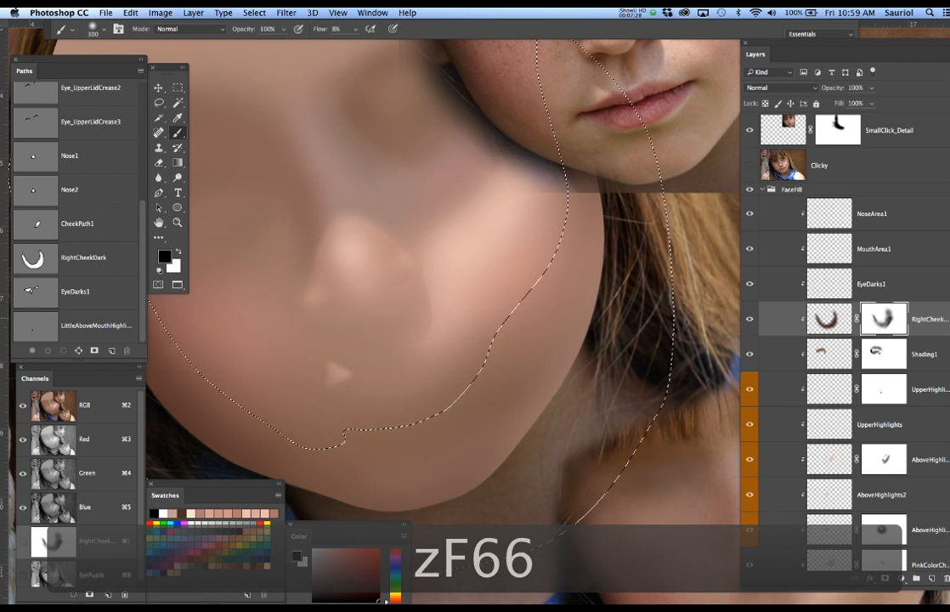
{"action": "key", "text": "super+h"}
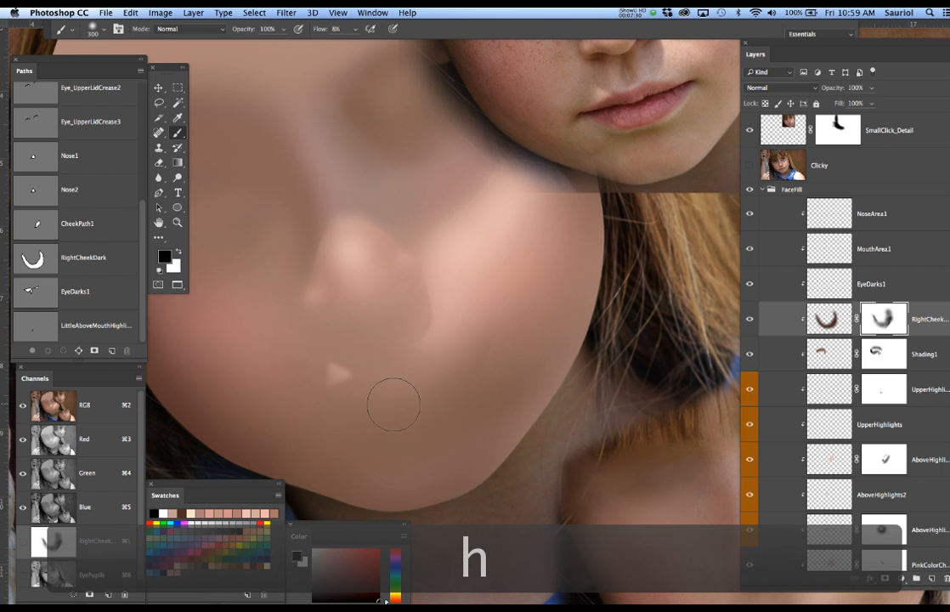
Paint black beside the mouth corner on the right-cheek shading mask with the 300-pixel soft brush, checking against Clicky.
{"action": "mouse_move", "coordinate": [489, 374]}
{"action": "left_mouse_down"}
{"action": "mouse_move", "coordinate": [443, 393]}
{"action": "mouse_move", "coordinate": [476, 380]}
{"action": "left_mouse_up"}
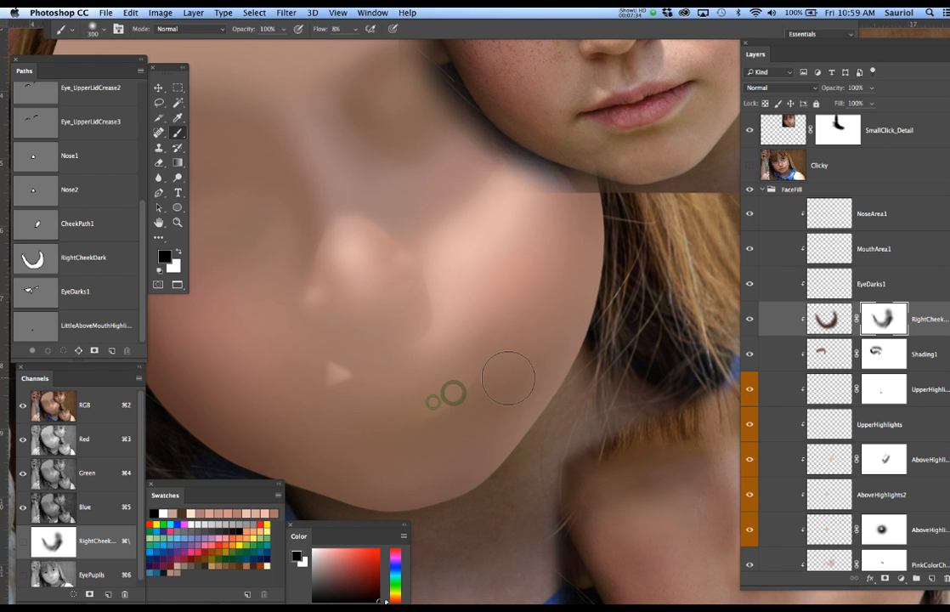
{"action": "left_click", "coordinate": [751, 168]}
{"action": "left_click", "coordinate": [750, 167]}
{"action": "left_click", "coordinate": [750, 168]}
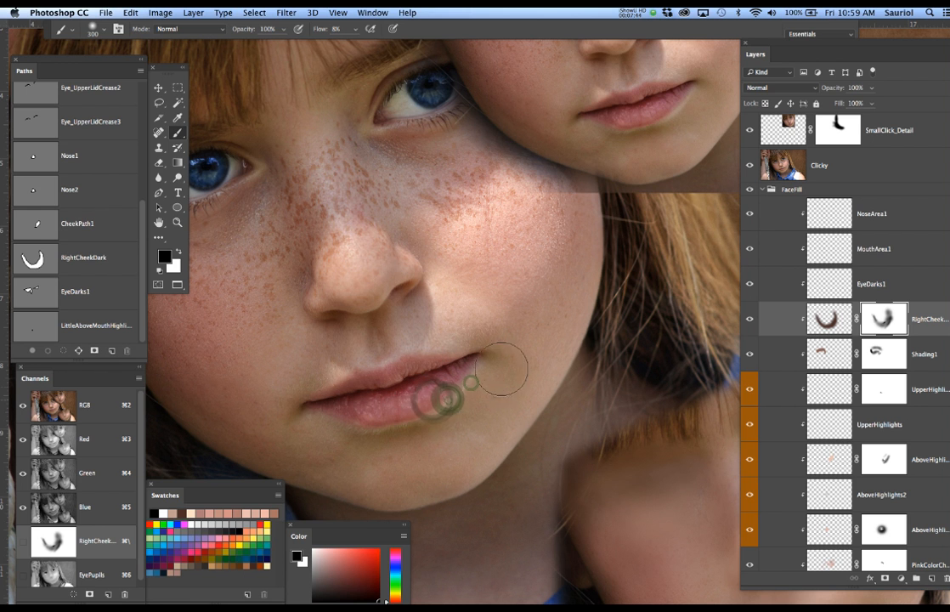
{"action": "left_click", "coordinate": [749, 166]}
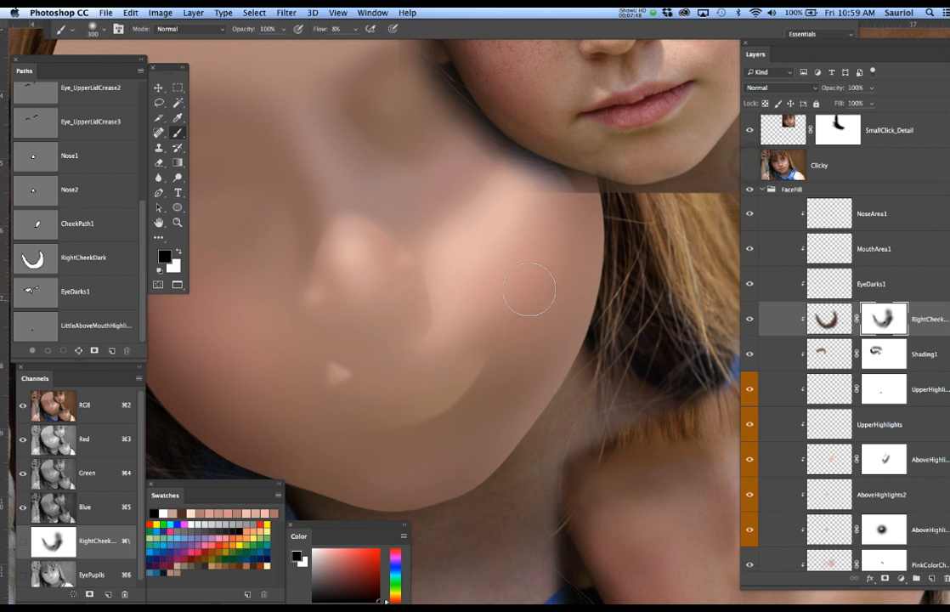
Compare the shading edge beside the mouth by toggling Clicky and the right-cheek shading layer, leaving Clicky hidden.
{"action": "left_click", "coordinate": [752, 166]}
{"action": "left_click", "coordinate": [751, 167]}
{"action": "left_click", "coordinate": [751, 166]}
{"action": "left_click", "coordinate": [752, 167]}
{"action": "left_click", "coordinate": [752, 167]}
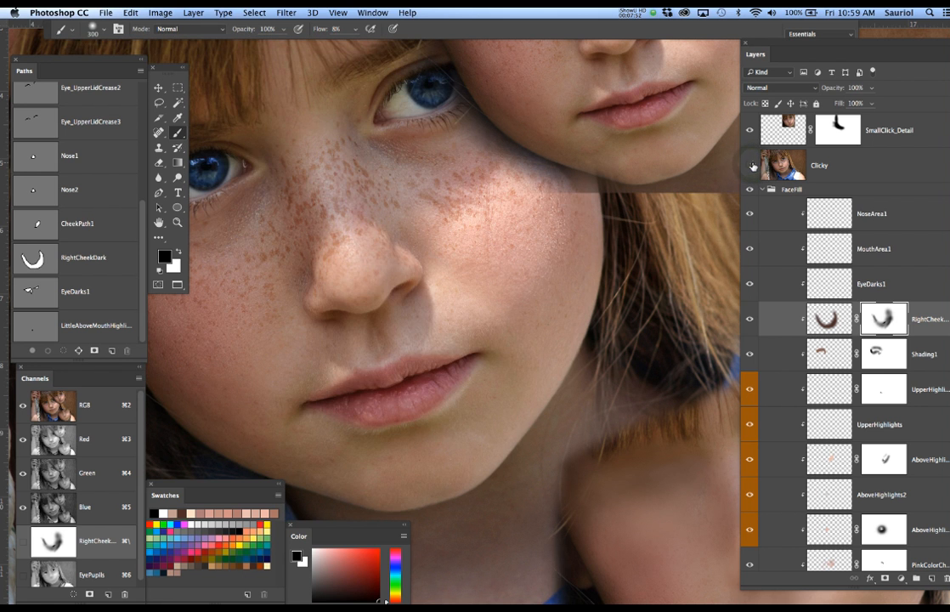
{"action": "left_click", "coordinate": [751, 166]}
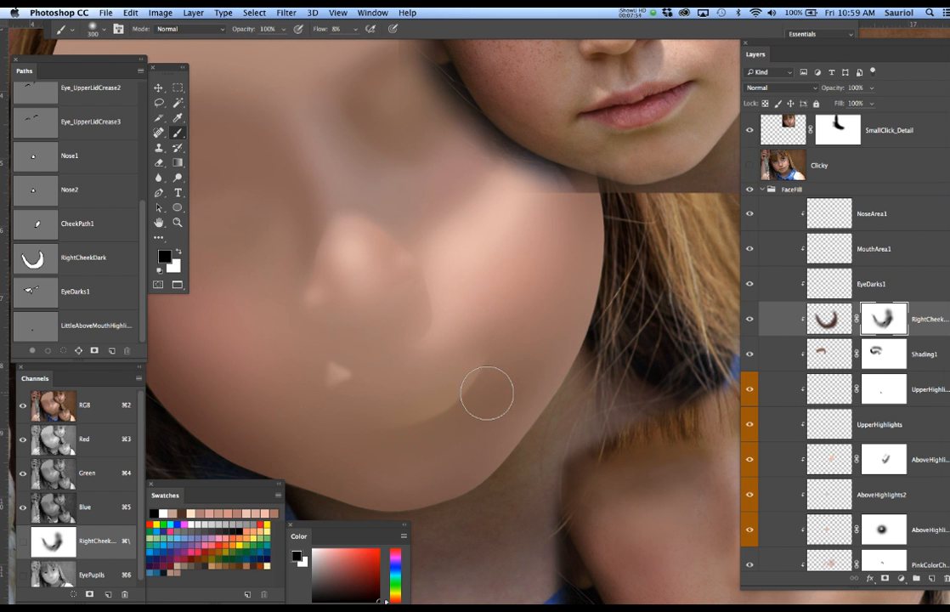
{"action": "left_click", "coordinate": [750, 319]}
{"action": "left_click", "coordinate": [749, 319]}
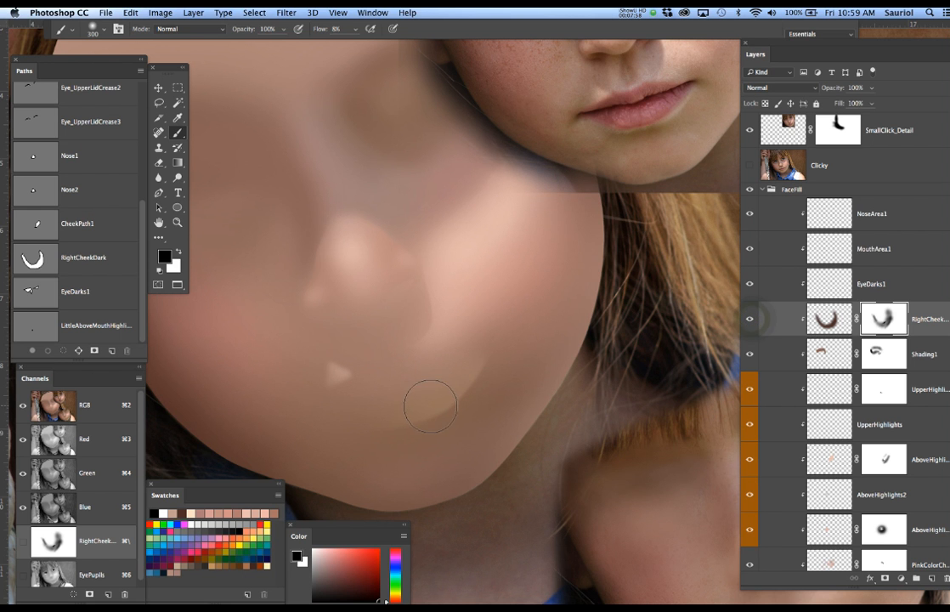
Deselect and soften the hard shading edge below the mouth corner by painting black on the mask with a 400-pixel brush.
{"action": "key", "text": "super+d"}
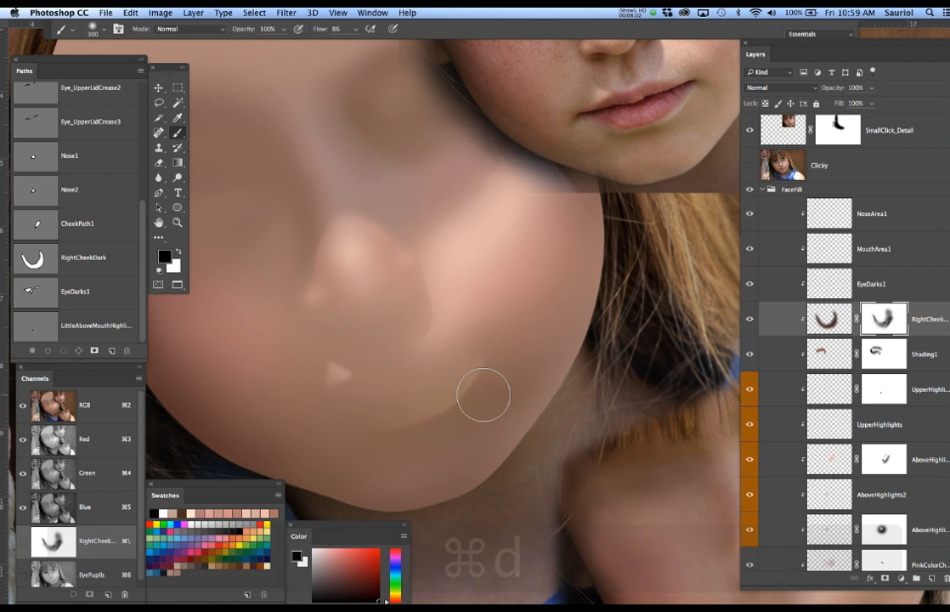
{"action": "key", "text": "bracketright"}
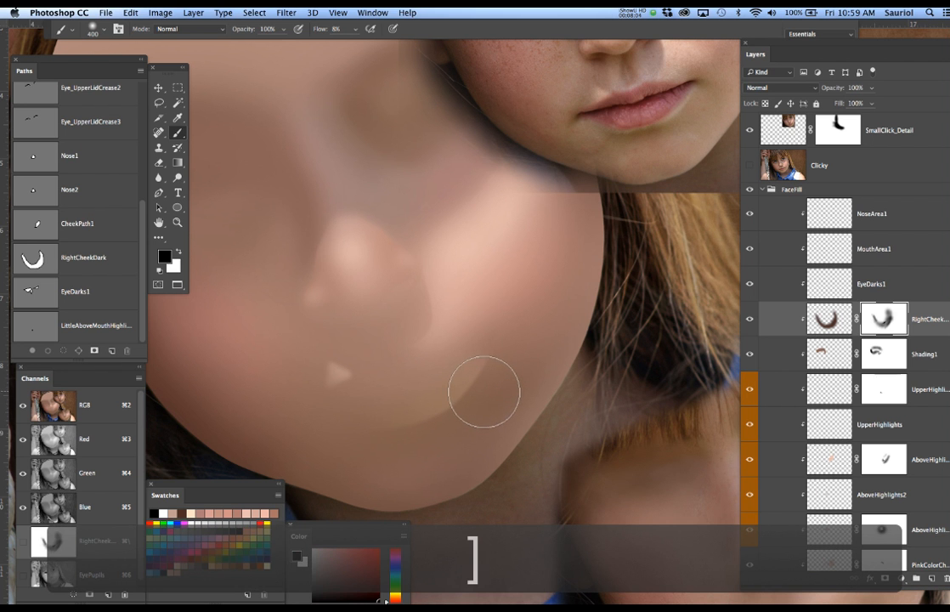
{"action": "mouse_move", "coordinate": [512, 399]}
{"action": "left_mouse_down"}
{"action": "mouse_move", "coordinate": [424, 383]}
{"action": "mouse_move", "coordinate": [513, 378]}
{"action": "mouse_move", "coordinate": [429, 362]}
{"action": "mouse_move", "coordinate": [490, 377]}
{"action": "mouse_move", "coordinate": [443, 387]}
{"action": "mouse_move", "coordinate": [491, 390]}
{"action": "mouse_move", "coordinate": [448, 400]}
{"action": "mouse_move", "coordinate": [442, 411]}
{"action": "mouse_move", "coordinate": [427, 404]}
{"action": "mouse_move", "coordinate": [465, 403]}
{"action": "left_mouse_up"}
{"action": "mouse_move", "coordinate": [468, 414]}
{"action": "left_mouse_down"}
{"action": "mouse_move", "coordinate": [460, 380]}
{"action": "mouse_move", "coordinate": [498, 382]}
{"action": "left_mouse_up"}
Examine the softened cheek shading with the right-cheek shading layer on and off, and compare it with the Clicky photo.
{"action": "left_click", "coordinate": [751, 319]}
{"action": "left_click", "coordinate": [751, 320]}
{"action": "left_click", "coordinate": [751, 319]}
{"action": "left_click", "coordinate": [751, 320]}
{"action": "left_click", "coordinate": [752, 321]}
{"action": "left_click", "coordinate": [752, 321]}
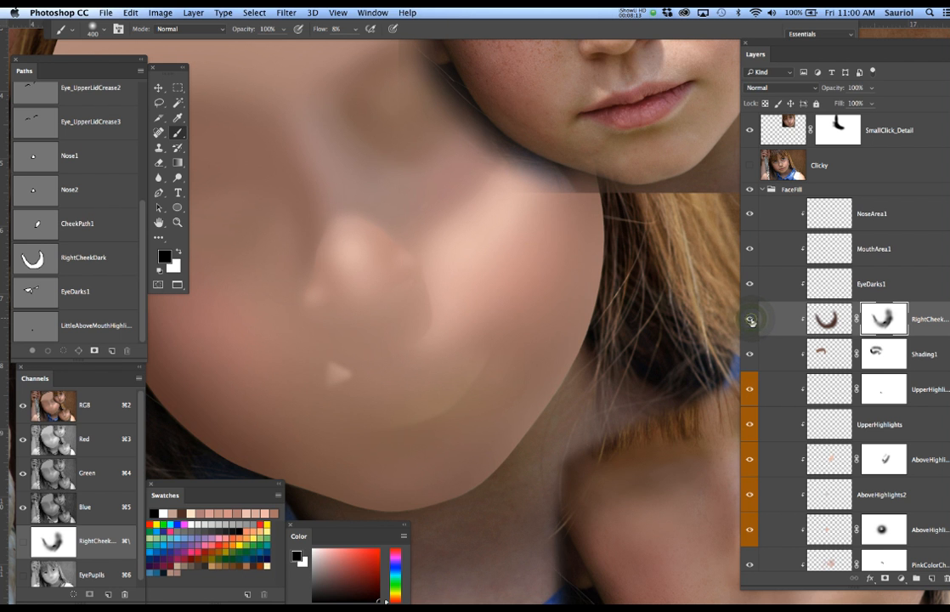
{"action": "left_click", "coordinate": [749, 167]}
{"action": "left_click", "coordinate": [749, 167]}
{"action": "left_click", "coordinate": [749, 167]}
{"action": "left_click", "coordinate": [749, 168]}
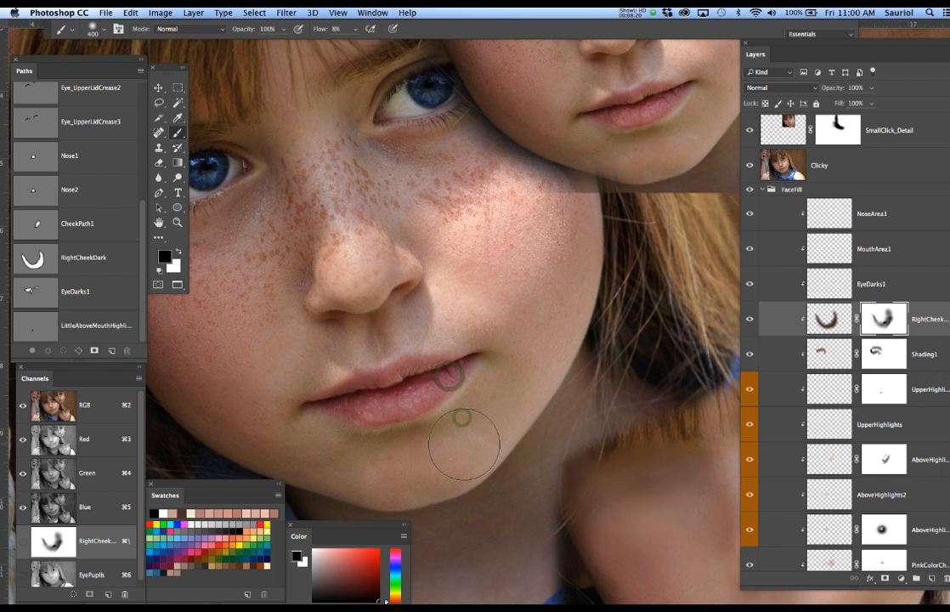
Hide Clicky and lighten the chin and lower jaw by painting black on the right-cheek shading mask at 400 pixels.
{"action": "left_click", "coordinate": [399, 489]}
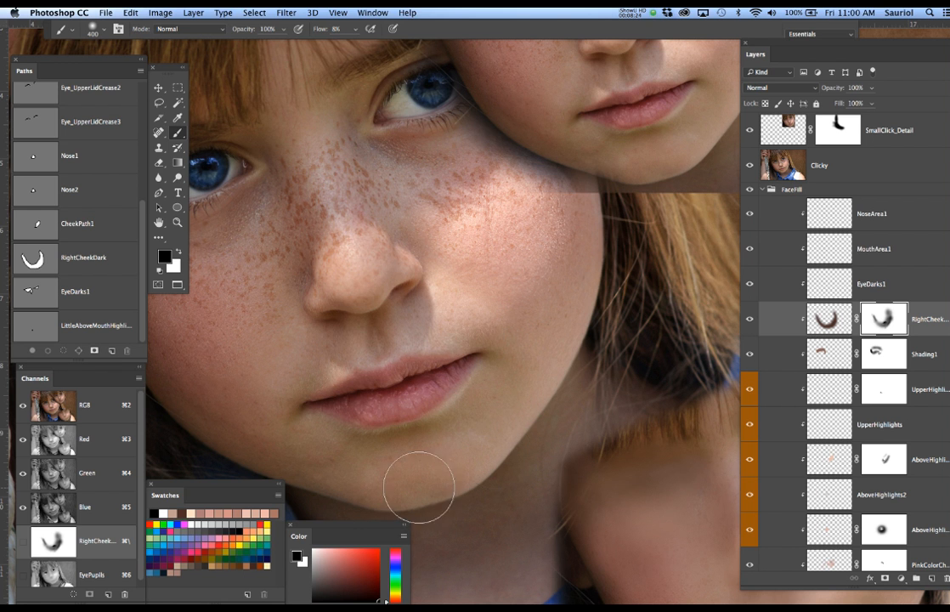
{"action": "left_click", "coordinate": [751, 169]}
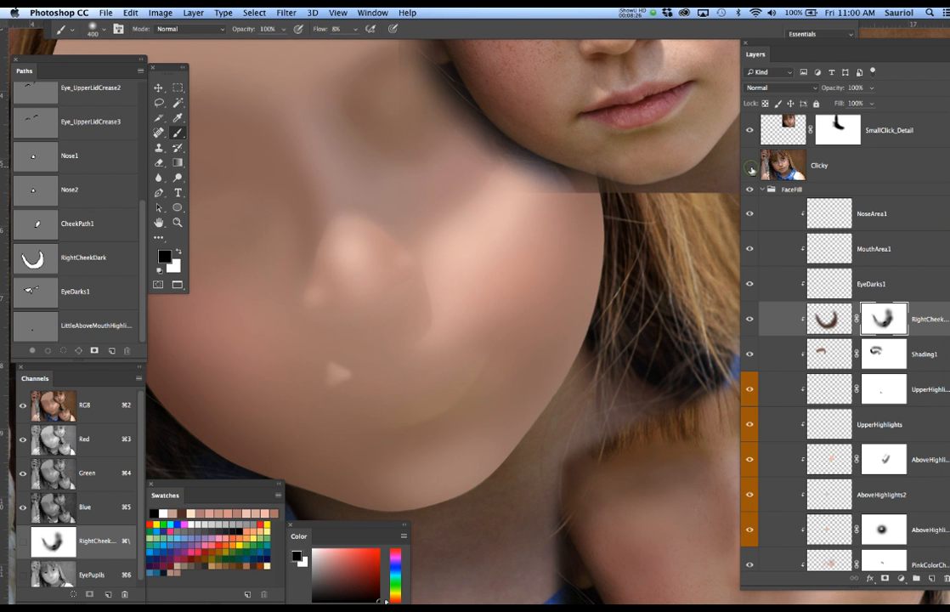
{"action": "left_click", "coordinate": [387, 486]}
{"action": "left_click", "coordinate": [435, 479]}
{"action": "left_click", "coordinate": [469, 459]}
{"action": "mouse_move", "coordinate": [490, 448]}
{"action": "left_mouse_down"}
{"action": "mouse_move", "coordinate": [479, 477]}
{"action": "mouse_move", "coordinate": [492, 475]}
{"action": "left_mouse_up"}
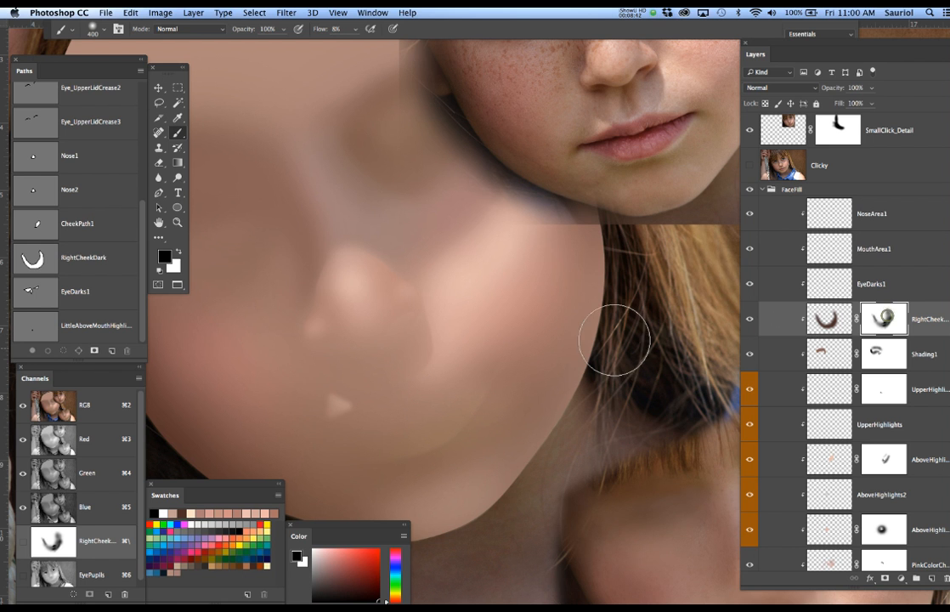
Load the RightCheekDark path as a selection feathered by 6 pixels, hide its edges, and reduce the brush to 200 pixels.
{"action": "left_click", "coordinate": [34, 258], "text": "super"}
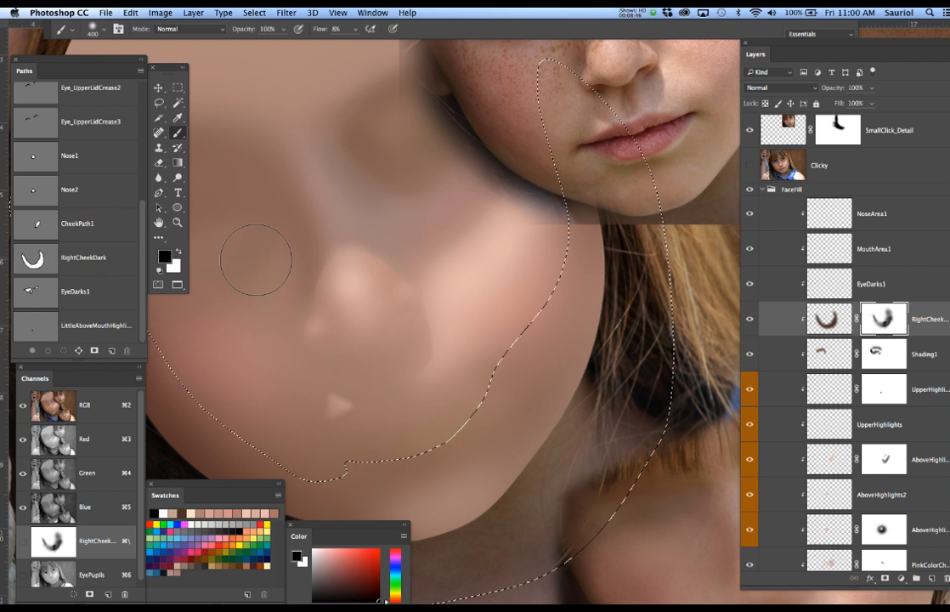
{"action": "key", "text": "F6"}
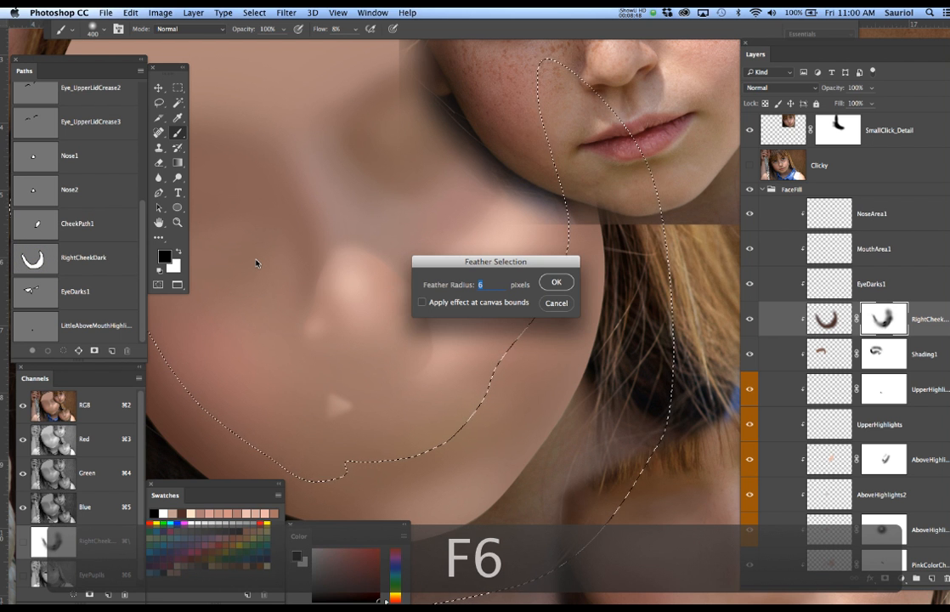
{"action": "key", "text": "Return"}
{"action": "key", "text": "super+h"}
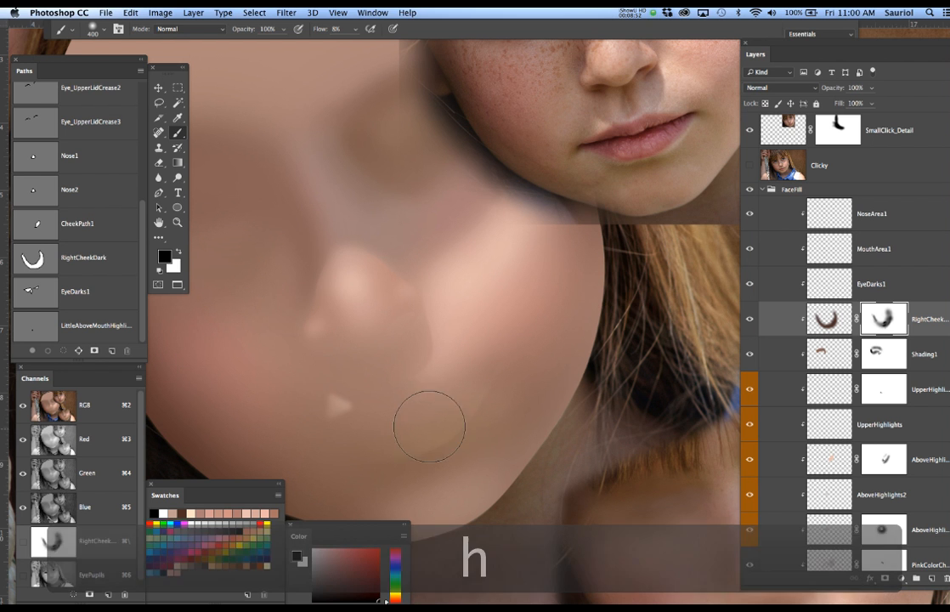
{"action": "key", "text": "bracketleft"}
{"action": "key", "text": "bracketleft"}
{"action": "key", "text": "bracketleft"}
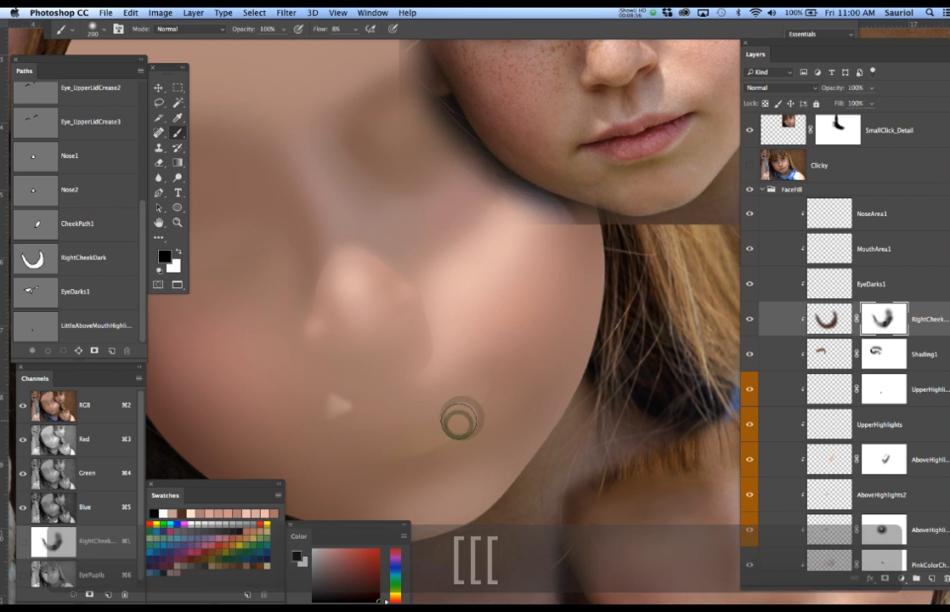
Try painting black along the shading edge below the mouth corner inside the selection, and undo the strokes.
{"action": "mouse_move", "coordinate": [458, 427]}
{"action": "left_mouse_down"}
{"action": "mouse_move", "coordinate": [435, 424]}
{"action": "mouse_move", "coordinate": [486, 417]}
{"action": "left_mouse_up"}
{"action": "key", "text": "super+z"}
{"action": "key", "text": "alt+super+z"}
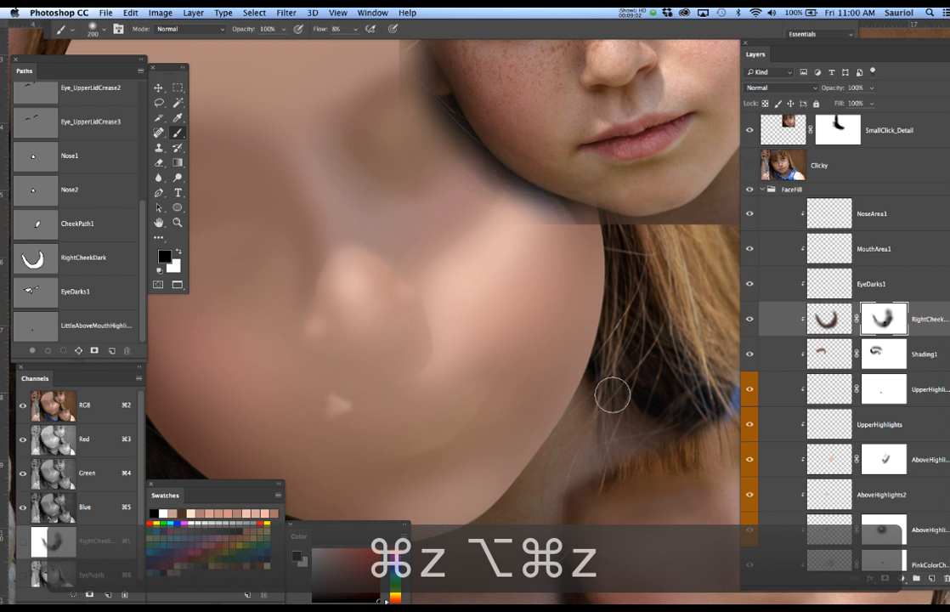
Show the selection edges to check the selected area, invert the selection, and hide its edges again.
{"action": "left_click", "coordinate": [496, 326], "text": "alt"}
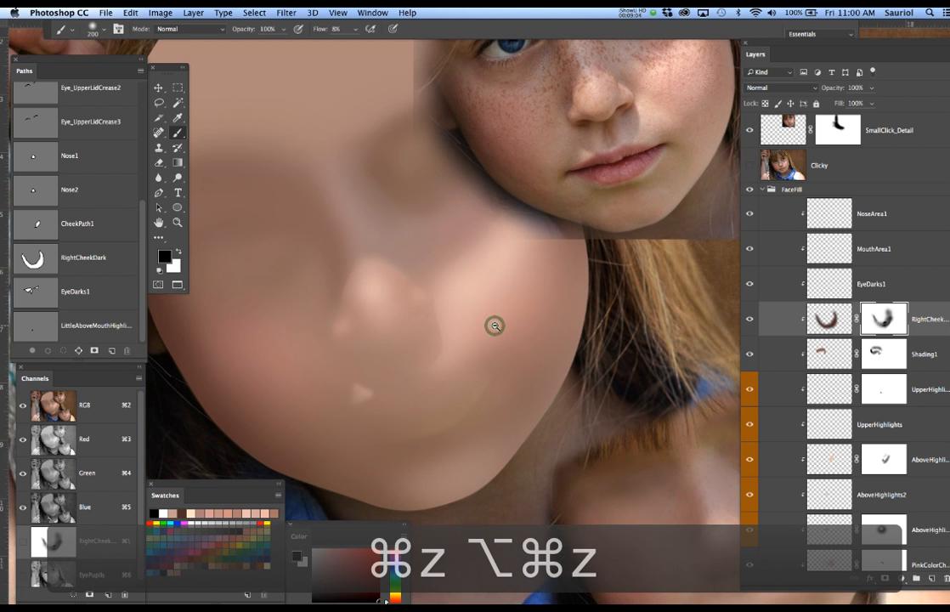
{"action": "left_click", "coordinate": [496, 327], "text": "alt"}
{"action": "left_click", "coordinate": [496, 326], "text": "alt"}
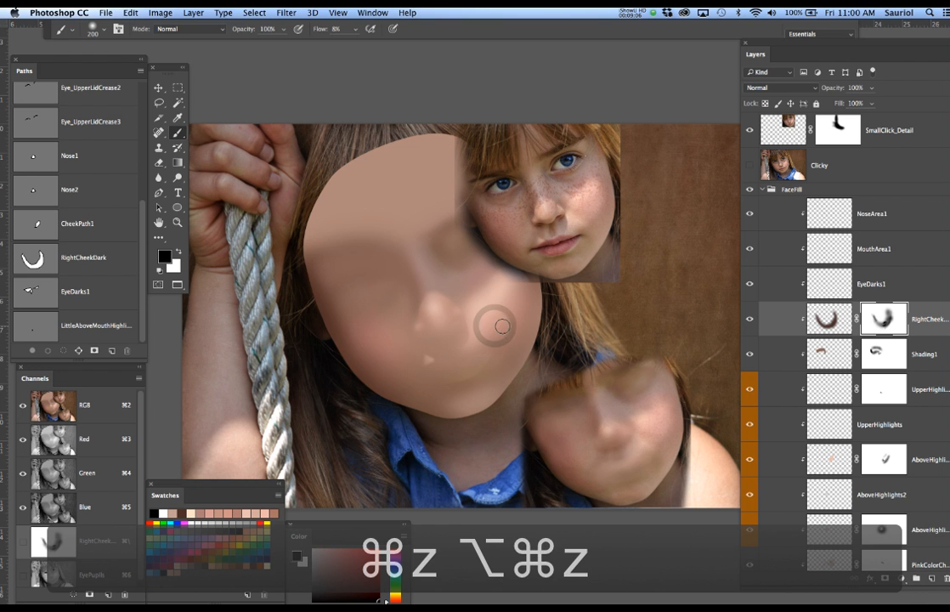
{"action": "key", "text": "super+h"}
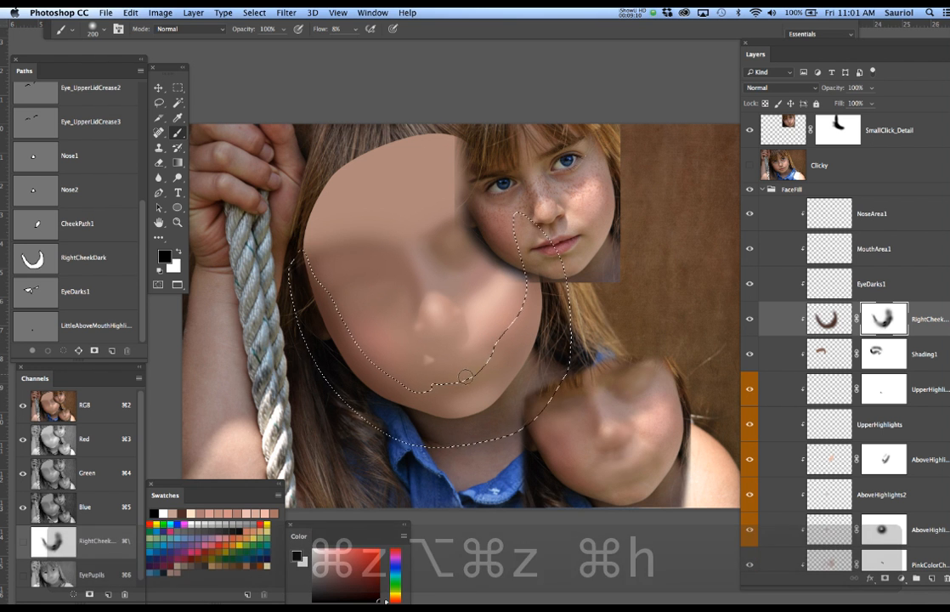
{"action": "left_click_drag", "start_coordinate": [475, 378], "coordinate": [506, 377]}
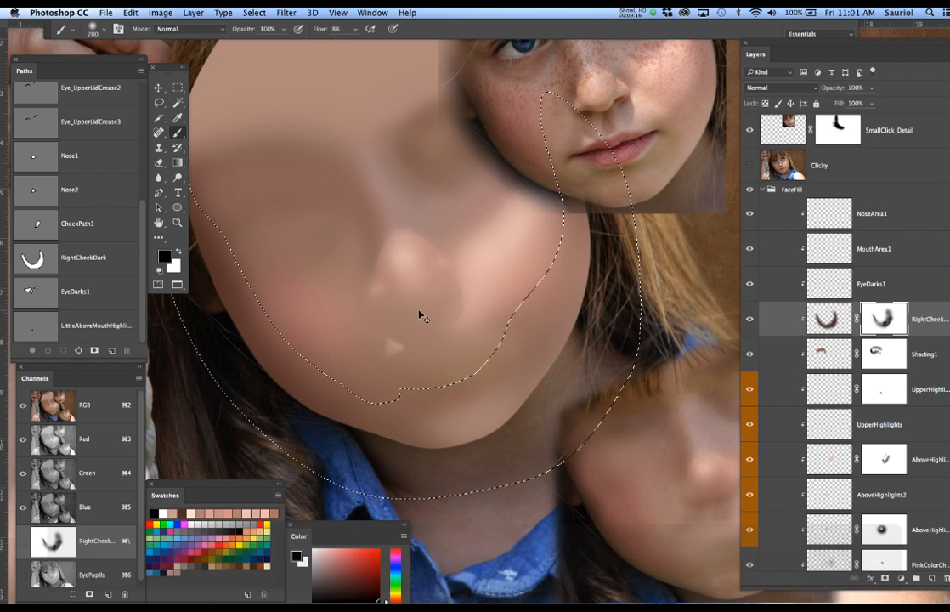
{"action": "key", "text": "super+shift+i"}
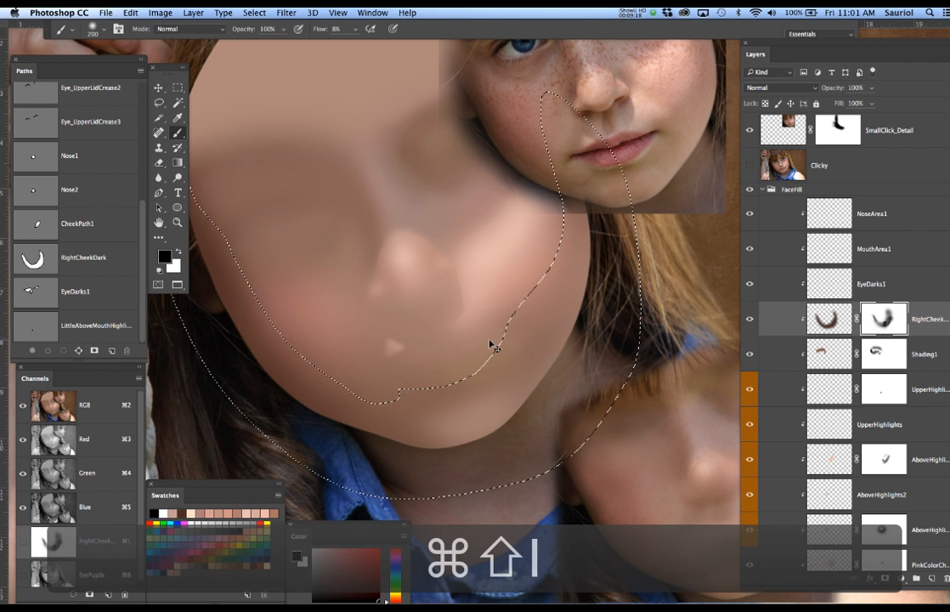
{"action": "key", "text": "super+h"}
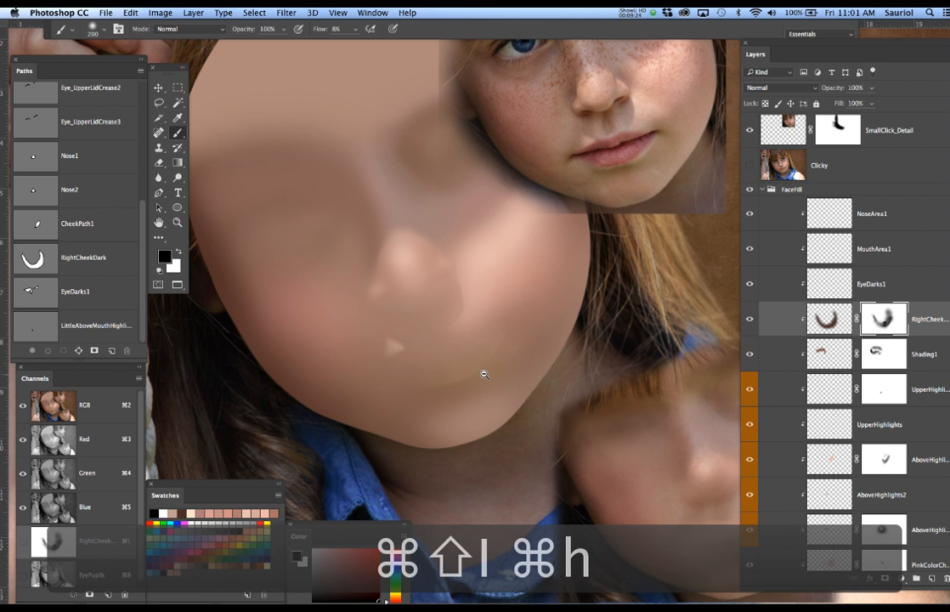
Paint black below the mouth corner on the right-cheek shading mask through the inverted selection, toggling the layer to check the blend.
{"action": "left_click", "coordinate": [483, 375]}
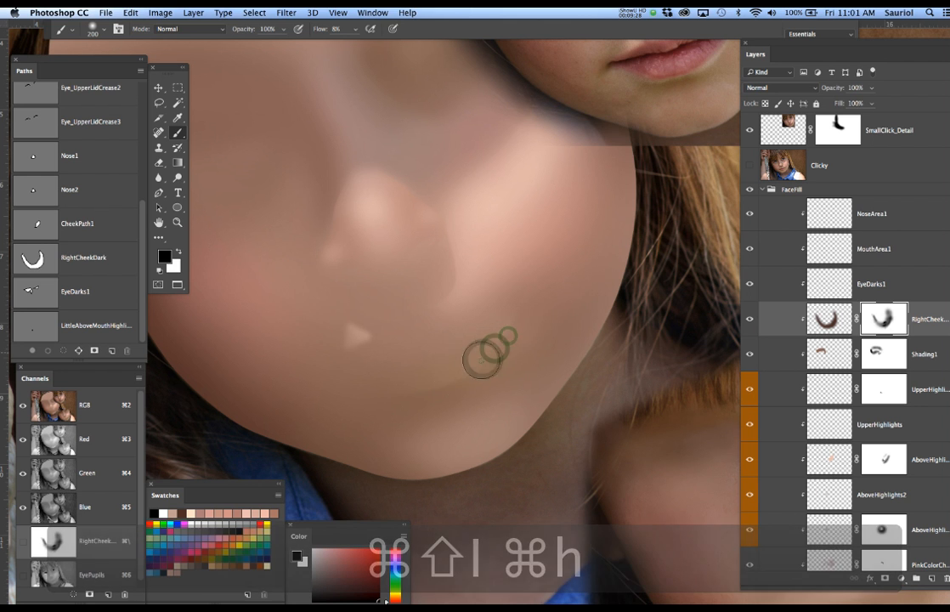
{"action": "mouse_move", "coordinate": [491, 350]}
{"action": "left_mouse_down"}
{"action": "mouse_move", "coordinate": [447, 377]}
{"action": "mouse_move", "coordinate": [541, 350]}
{"action": "left_mouse_up"}
{"action": "mouse_move", "coordinate": [543, 352]}
{"action": "left_mouse_down"}
{"action": "mouse_move", "coordinate": [514, 337]}
{"action": "mouse_move", "coordinate": [490, 364]}
{"action": "left_mouse_up"}
{"action": "left_click", "coordinate": [469, 365]}
{"action": "left_click", "coordinate": [750, 320]}
{"action": "left_click", "coordinate": [749, 320]}
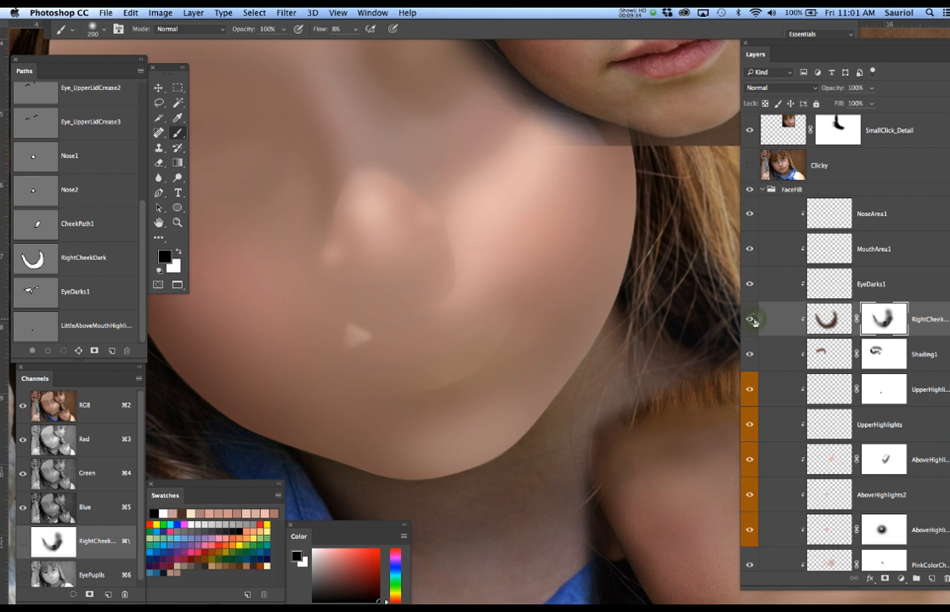
Sample the tone beside the reference photo's lips, leave mask editing, and add a new layer above the right-cheek shading layer.
{"action": "left_click_drag", "start_coordinate": [617, 218], "coordinate": [594, 269]}
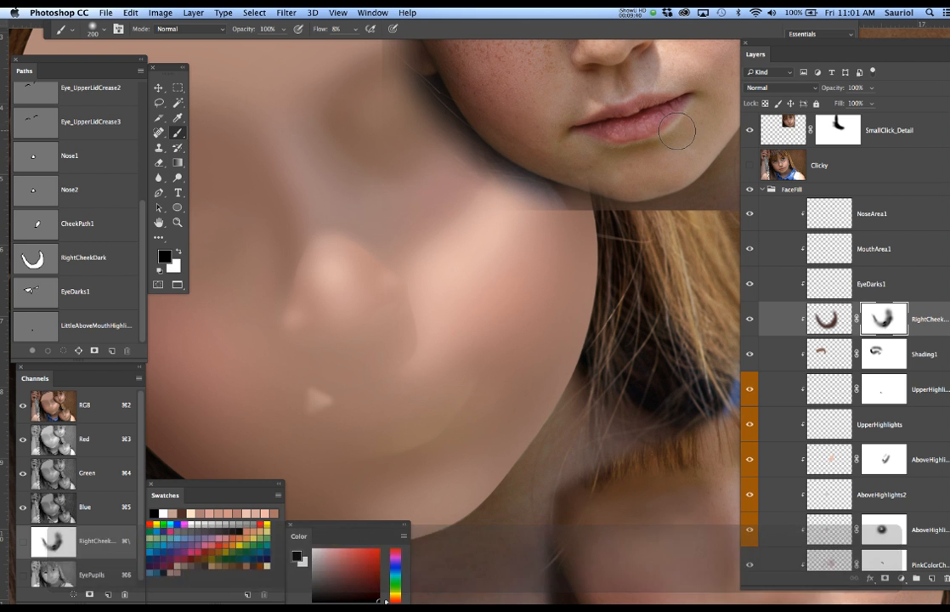
{"action": "scroll", "coordinate": [678, 120], "scroll_direction": "up", "scroll_amount": 4}
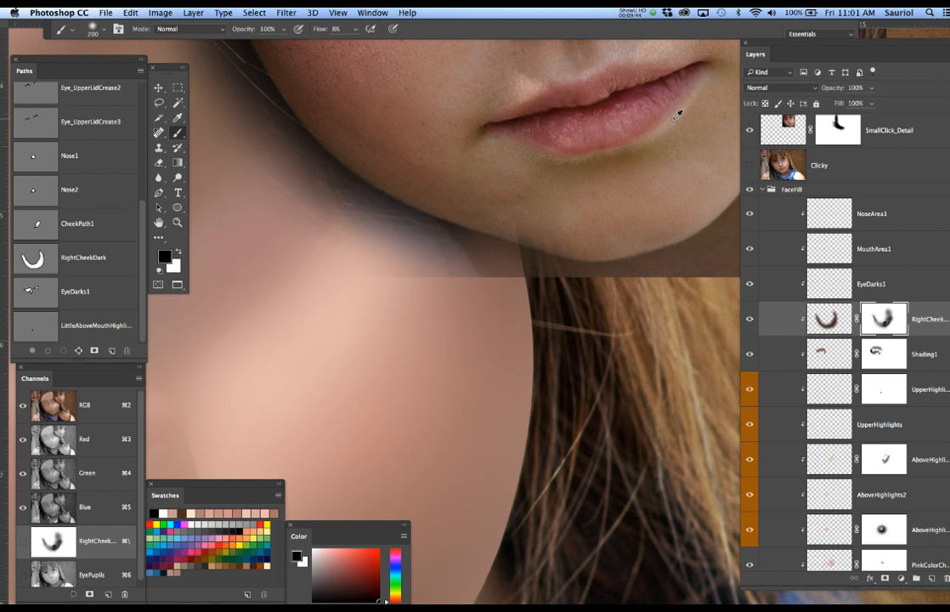
{"action": "left_click", "coordinate": [675, 119], "text": "alt"}
{"action": "scroll", "coordinate": [600, 200], "scroll_direction": "down", "scroll_amount": 4}
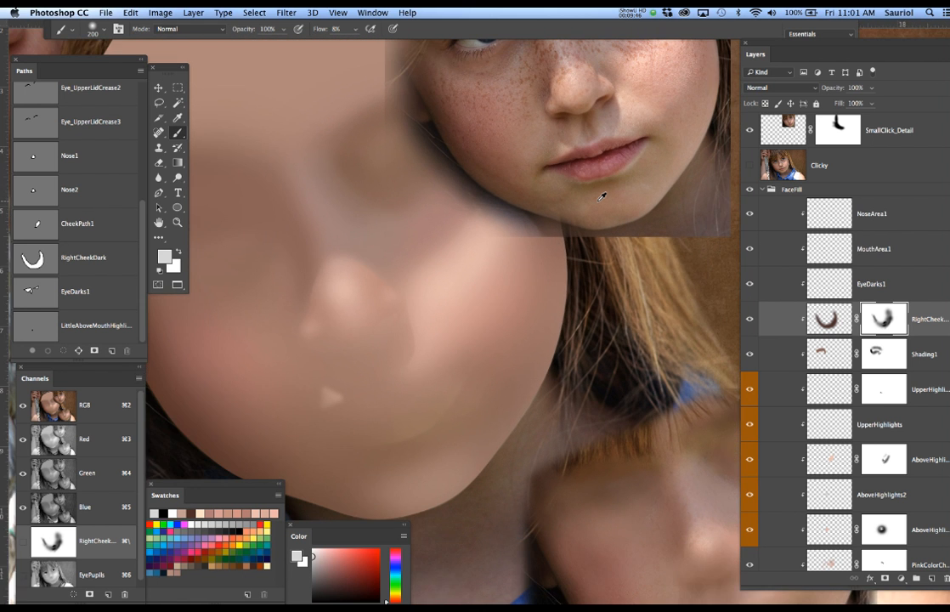
{"action": "scroll", "coordinate": [602, 197], "scroll_direction": "down", "scroll_amount": 2}
{"action": "key", "text": "super+2"}
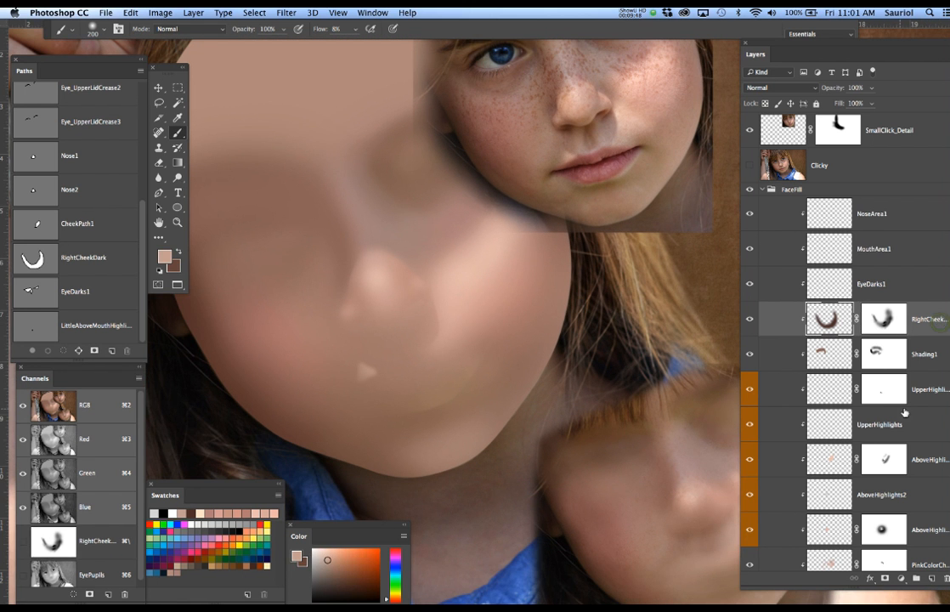
{"action": "left_click", "coordinate": [933, 580]}
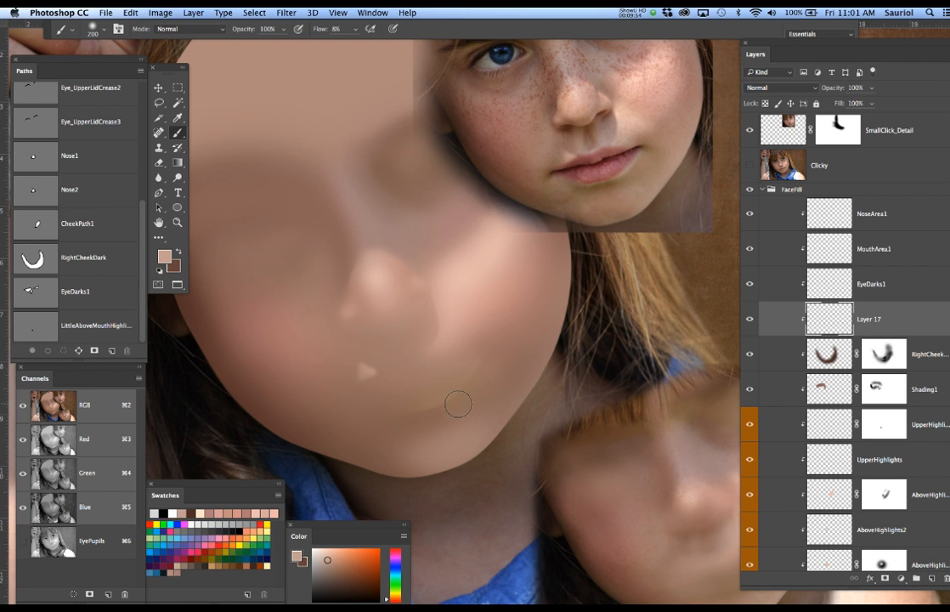
Paint a light highlight under the lower lip toward the mouth corner on the new layer with a 100 px brush, using the Clicky photo as guide.
{"action": "scroll", "coordinate": [457, 403], "scroll_direction": "up", "scroll_amount": 3}
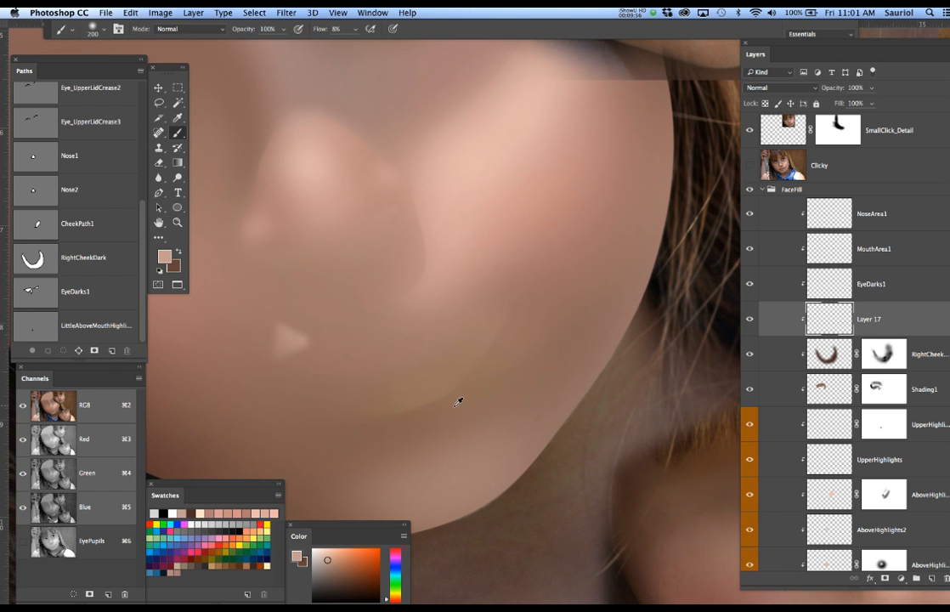
{"action": "key", "text": "super+h"}
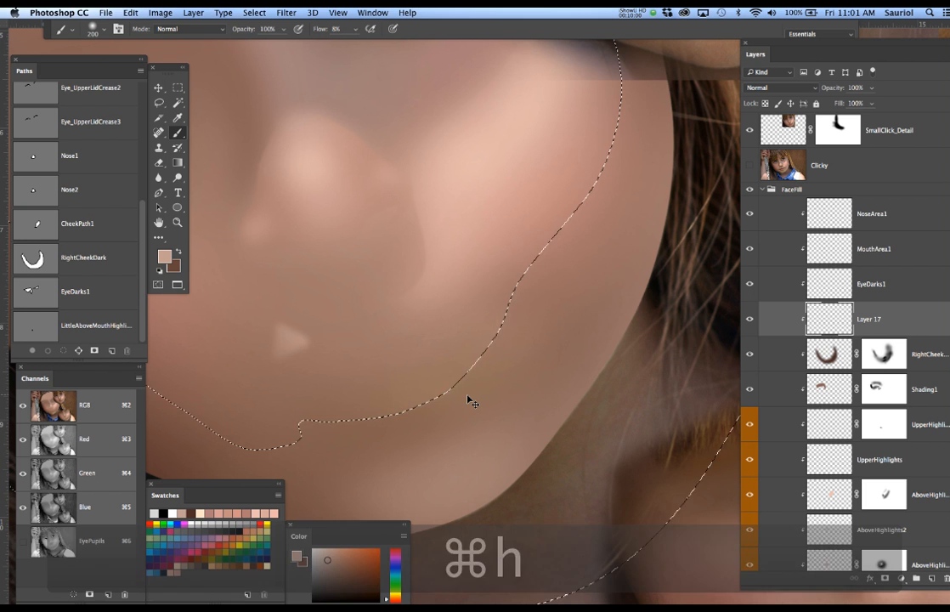
{"action": "key", "text": "super+h"}
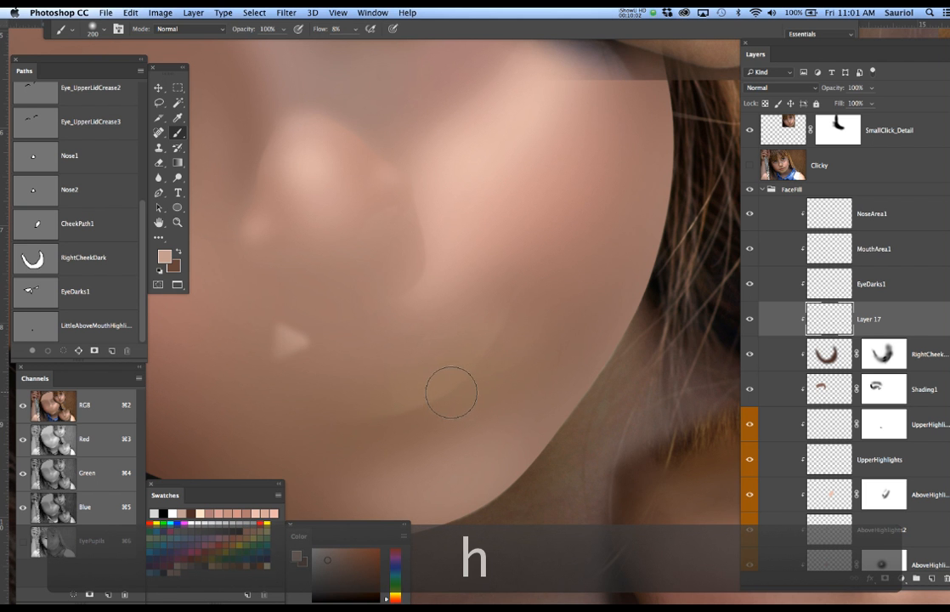
{"action": "left_click", "coordinate": [749, 166]}
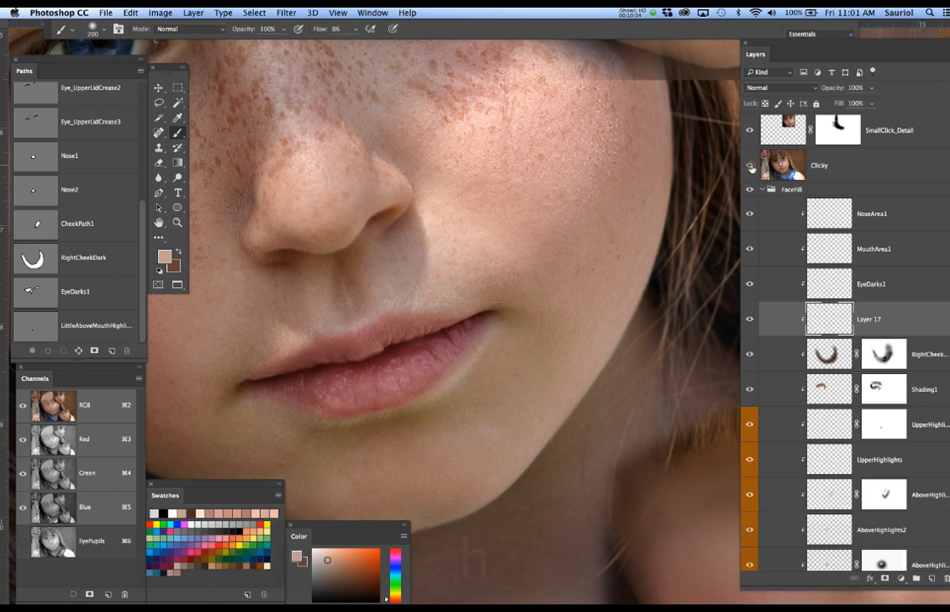
{"action": "key", "text": "bracketleft"}
{"action": "key", "text": "bracketleft"}
{"action": "key", "text": "bracketleft"}
{"action": "key", "text": "bracketleft"}
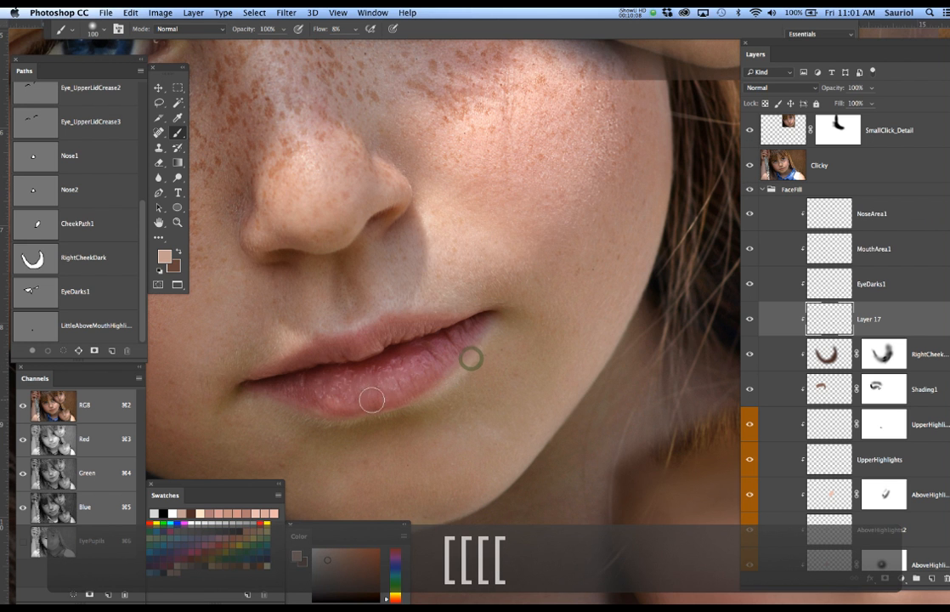
{"action": "mouse_move", "coordinate": [392, 397]}
{"action": "left_mouse_down"}
{"action": "mouse_move", "coordinate": [452, 375]}
{"action": "mouse_move", "coordinate": [474, 339]}
{"action": "mouse_move", "coordinate": [441, 387]}
{"action": "mouse_move", "coordinate": [389, 396]}
{"action": "mouse_move", "coordinate": [426, 396]}
{"action": "mouse_move", "coordinate": [478, 337]}
{"action": "mouse_move", "coordinate": [423, 392]}
{"action": "mouse_move", "coordinate": [405, 393]}
{"action": "mouse_move", "coordinate": [479, 344]}
{"action": "mouse_move", "coordinate": [443, 385]}
{"action": "mouse_move", "coordinate": [408, 392]}
{"action": "mouse_move", "coordinate": [466, 361]}
{"action": "left_mouse_up"}
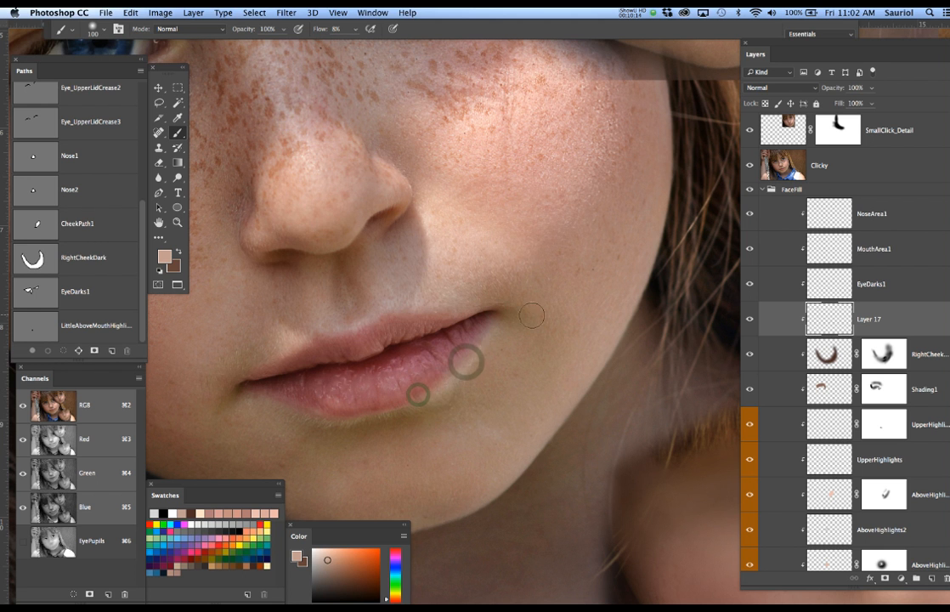
{"action": "left_click", "coordinate": [750, 165]}
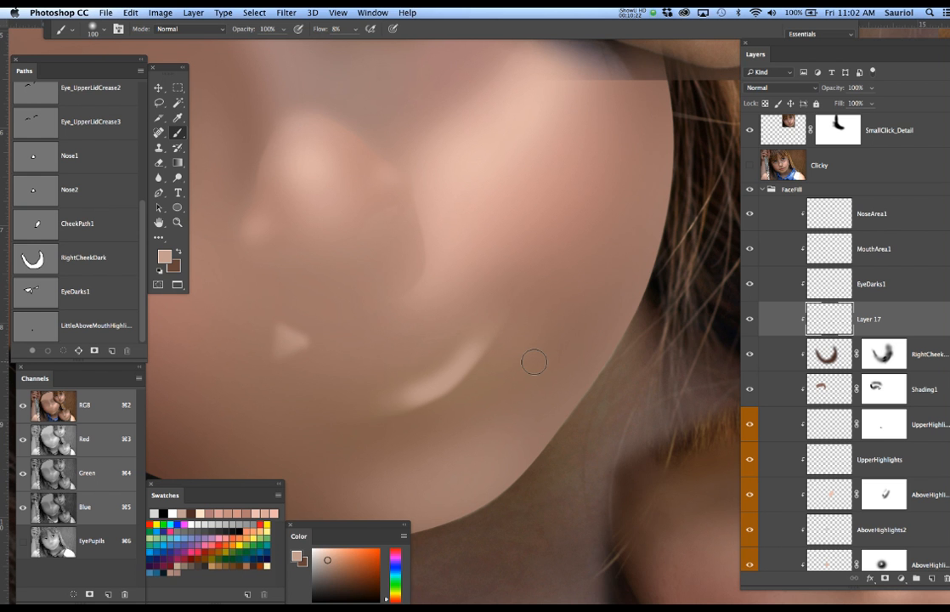
Deselect and soften the painted lip-edge highlight with a 12.0 px Gaussian Blur.
{"action": "key", "text": "super+d"}
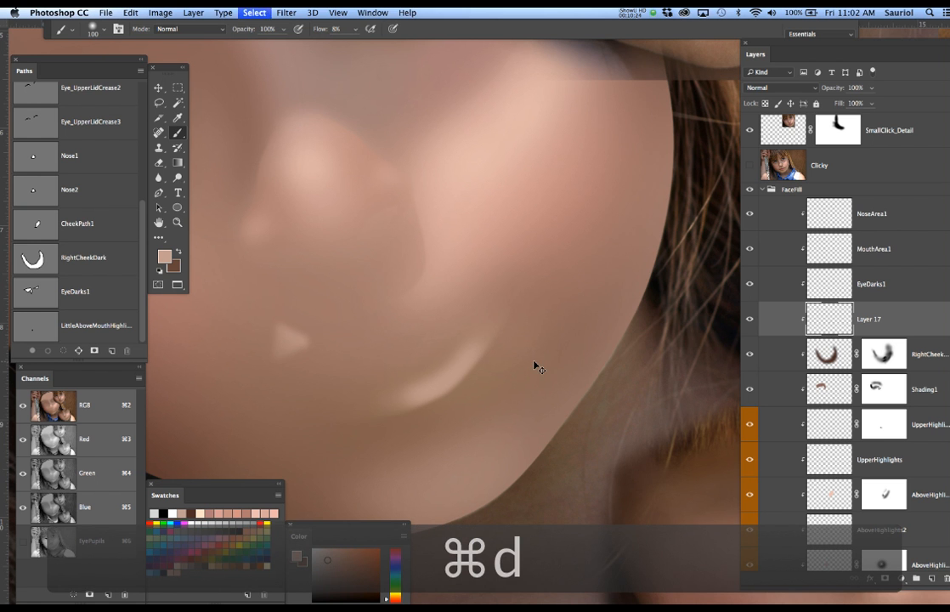
{"action": "left_click", "coordinate": [515, 358], "text": "alt"}
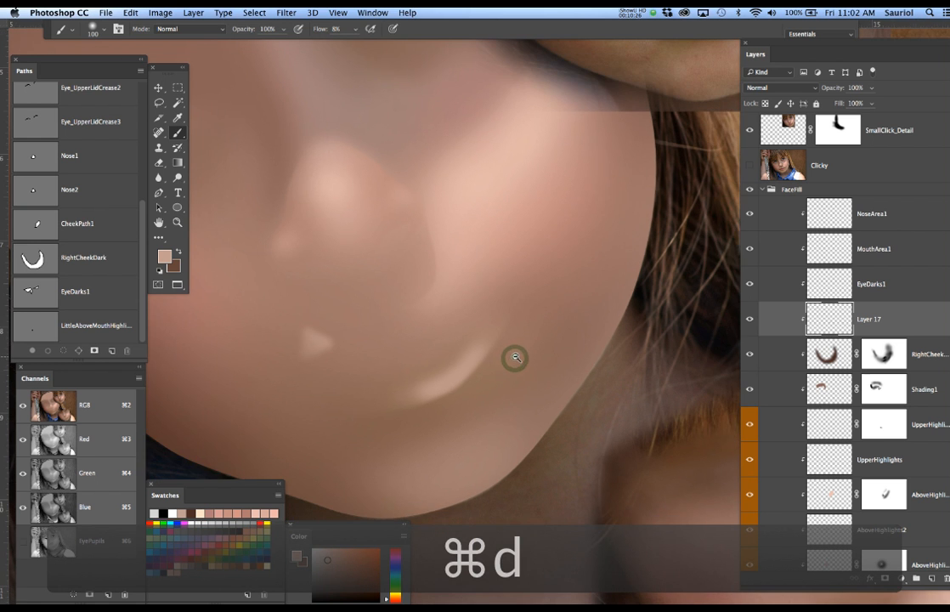
{"action": "left_click_drag", "start_coordinate": [531, 337], "coordinate": [484, 369]}
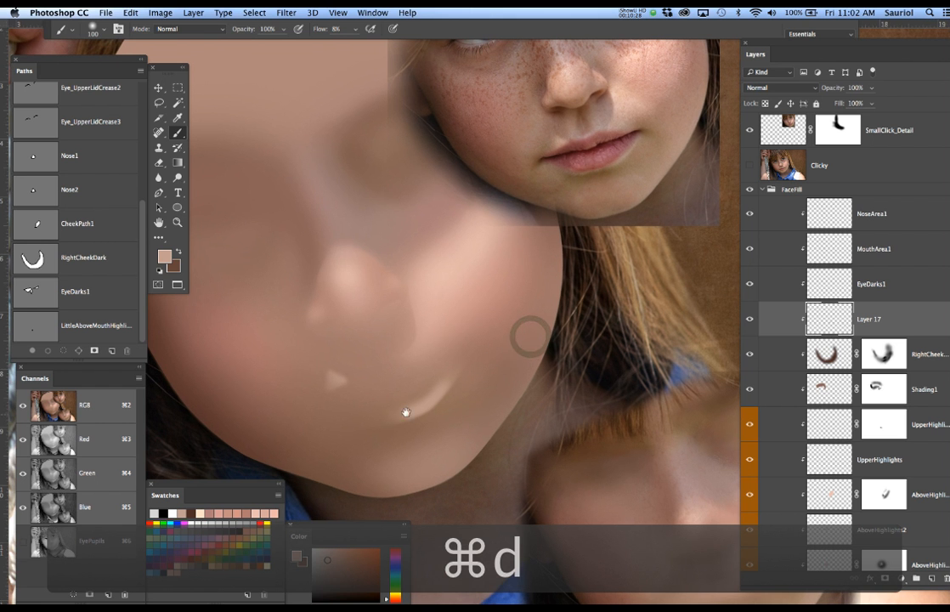
{"action": "left_click", "coordinate": [288, 13]}
{"action": "mouse_move", "coordinate": [357, 149]}
{"action": "left_click", "coordinate": [447, 193]}
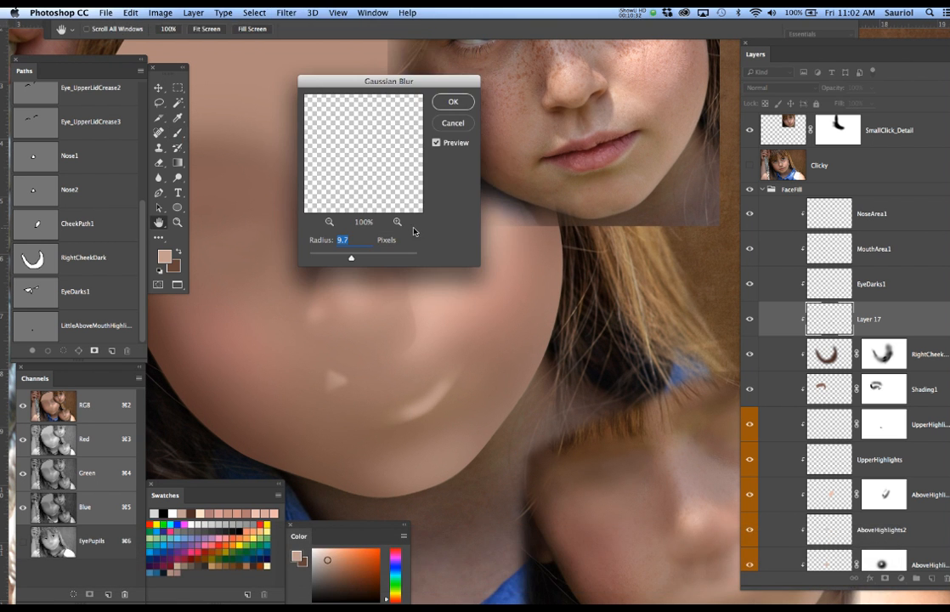
{"action": "mouse_move", "coordinate": [353, 259]}
{"action": "left_mouse_down"}
{"action": "mouse_move", "coordinate": [361, 262]}
{"action": "mouse_move", "coordinate": [351, 264]}
{"action": "left_mouse_up"}
{"action": "left_click_drag", "start_coordinate": [345, 259], "coordinate": [353, 258]}
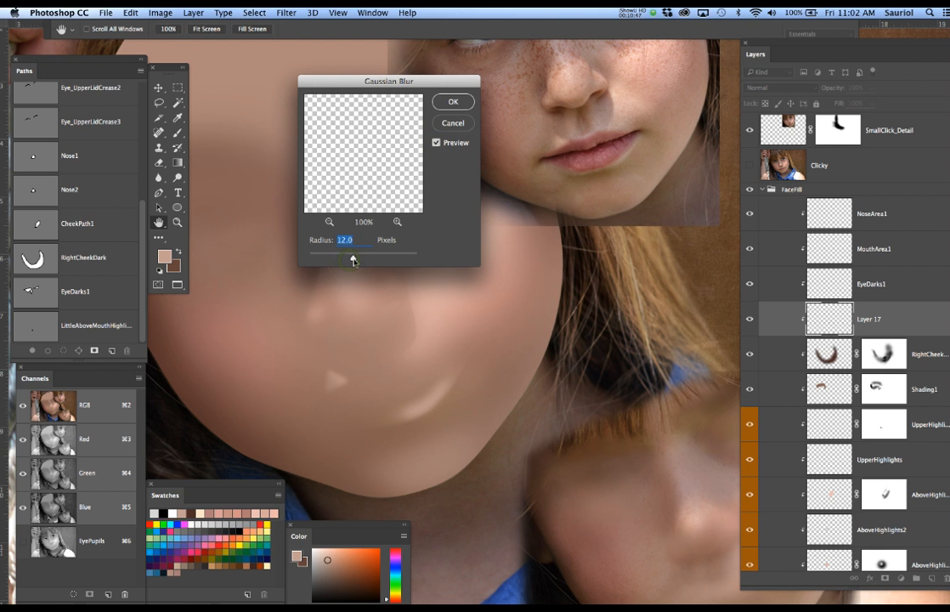
{"action": "left_click", "coordinate": [453, 102]}
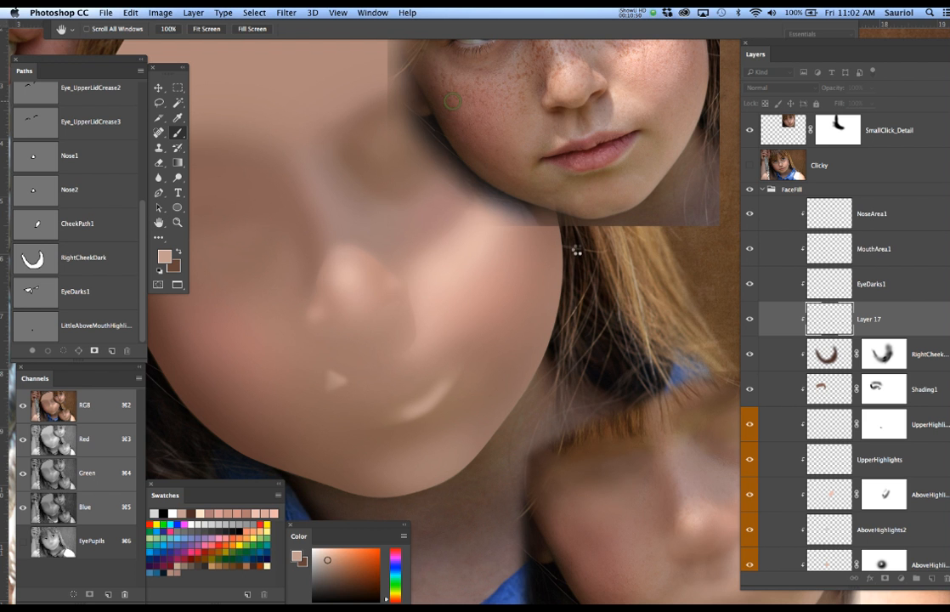
Add a layer mask to the lip-edge highlight layer and try fading the highlight with a light grey 250 px brush.
{"action": "left_click", "coordinate": [883, 580]}
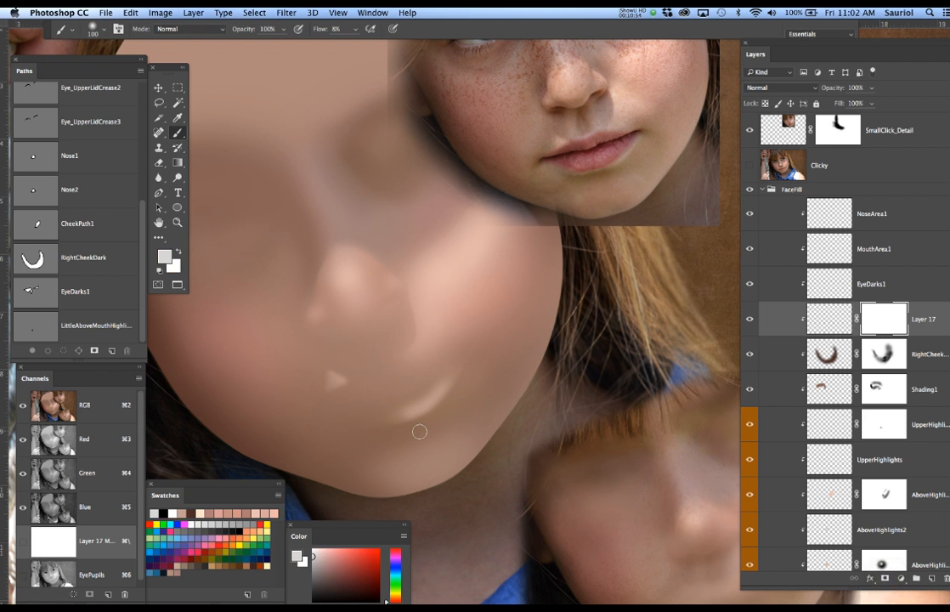
{"action": "key", "text": "bracketright"}
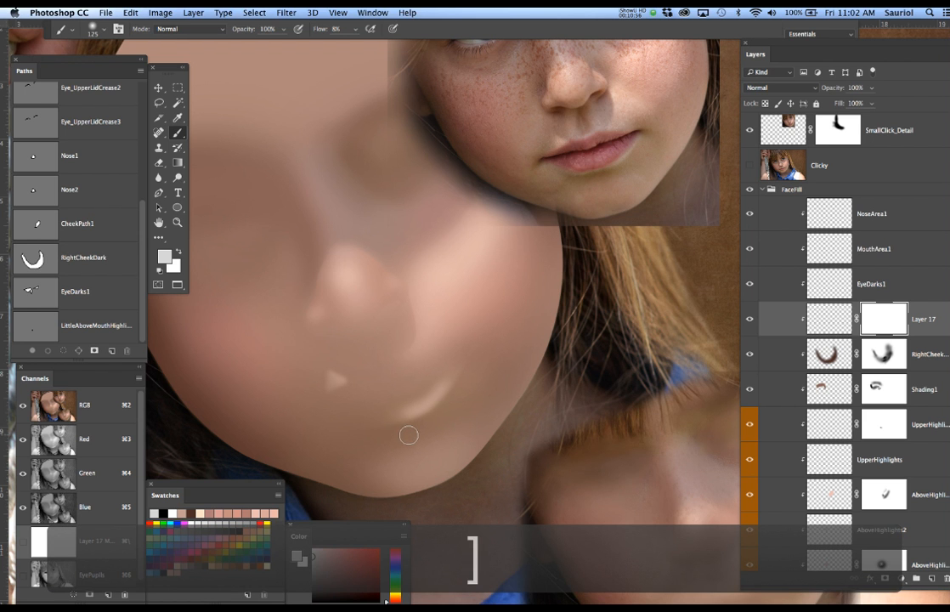
{"action": "key", "text": "bracketright"}
{"action": "key", "text": "bracketright"}
{"action": "key", "text": "bracketright"}
{"action": "key", "text": "bracketright"}
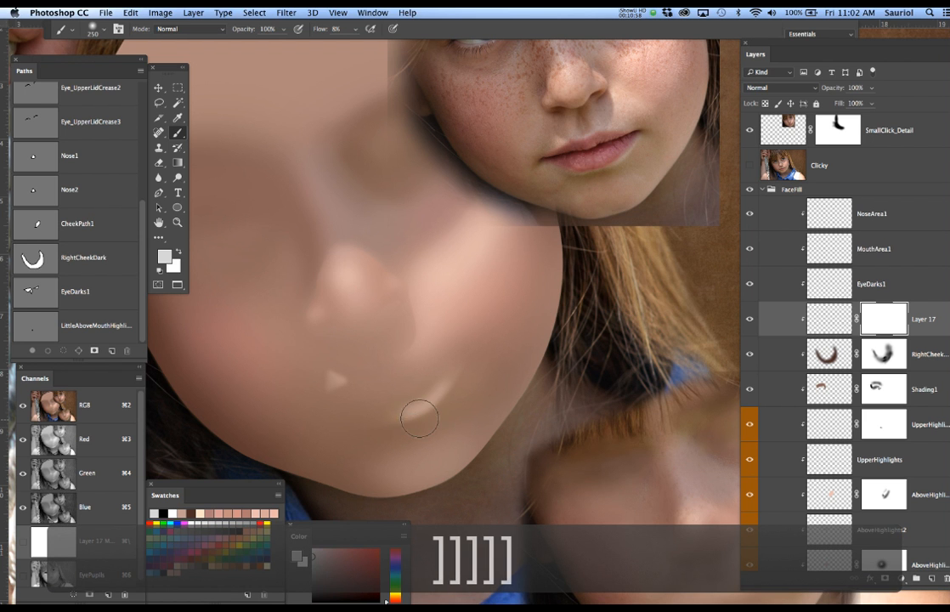
{"action": "mouse_move", "coordinate": [459, 382]}
{"action": "left_mouse_down"}
{"action": "mouse_move", "coordinate": [428, 398]}
{"action": "mouse_move", "coordinate": [456, 382]}
{"action": "mouse_move", "coordinate": [464, 399]}
{"action": "left_mouse_up"}
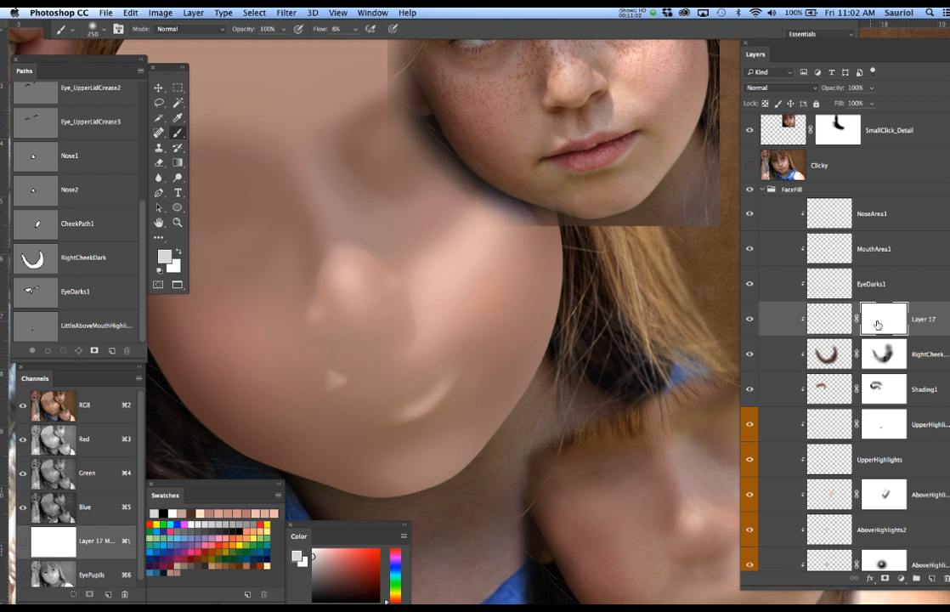
Set the foreground colour to black and paint over the lip-edge highlight on its mask to fade it.
{"action": "left_click", "coordinate": [165, 256]}
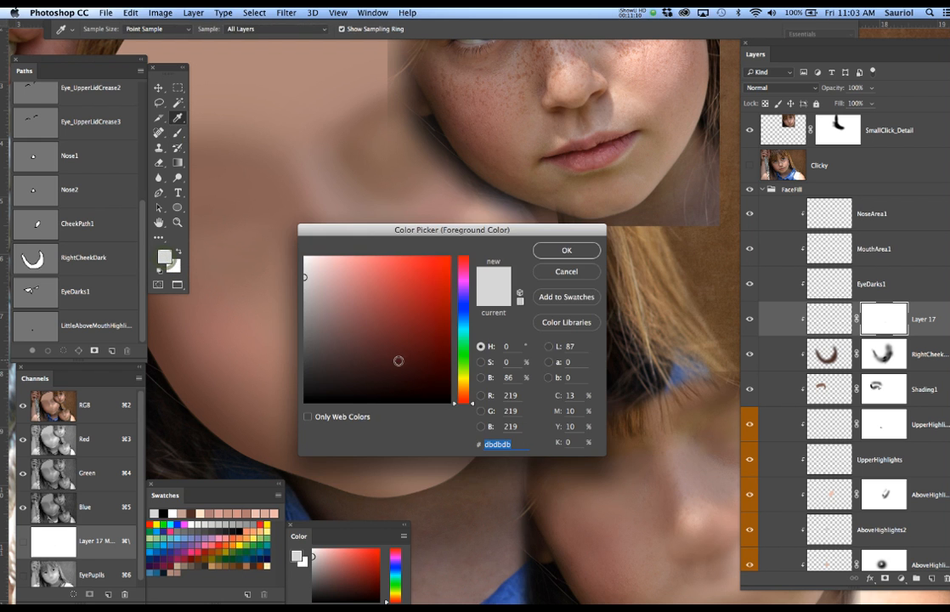
{"action": "left_click", "coordinate": [431, 390]}
{"action": "left_click", "coordinate": [555, 251]}
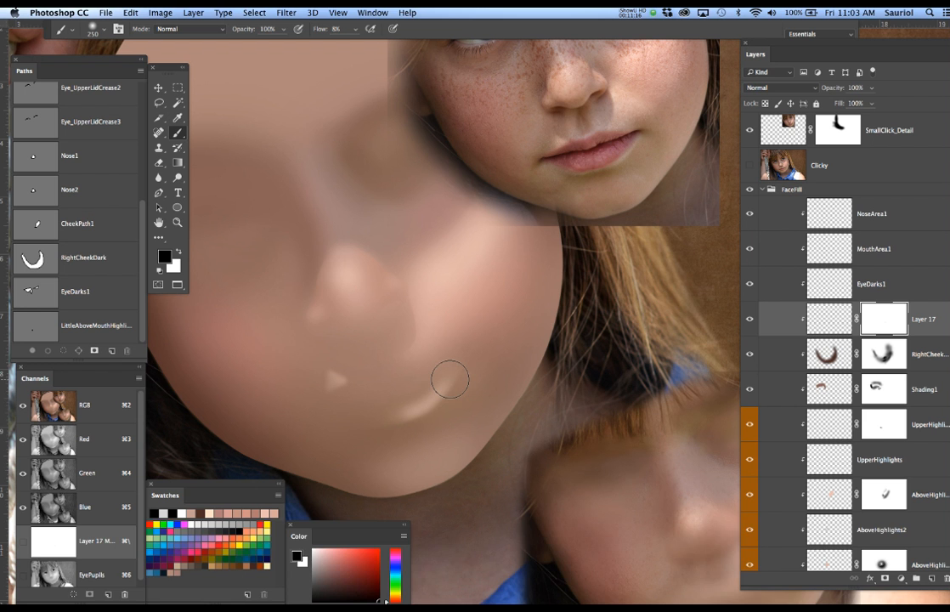
{"action": "key", "text": "ctrl+d"}
{"action": "mouse_move", "coordinate": [459, 374]}
{"action": "left_mouse_down"}
{"action": "mouse_move", "coordinate": [400, 409]}
{"action": "mouse_move", "coordinate": [410, 416]}
{"action": "left_mouse_up"}
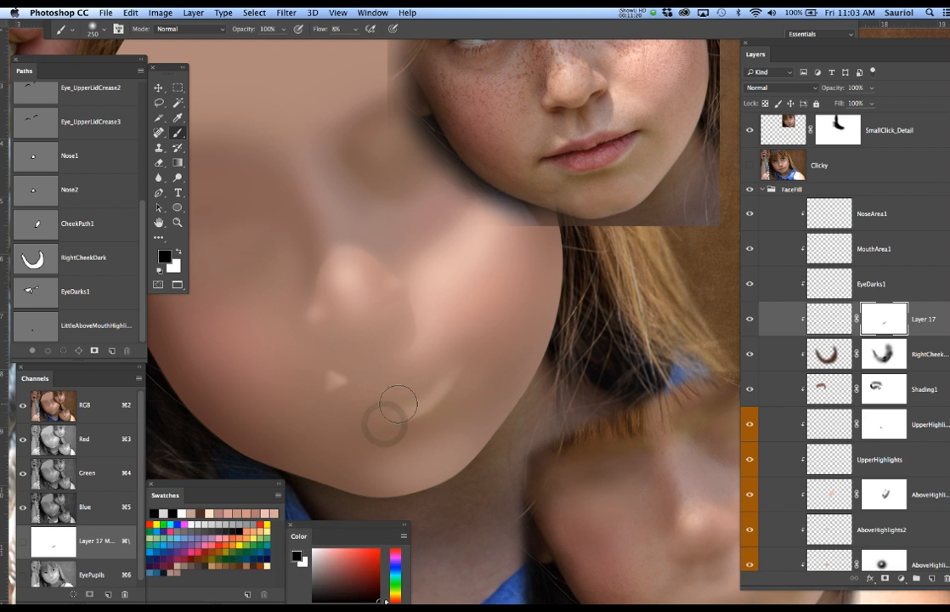
{"action": "left_click_drag", "start_coordinate": [454, 377], "coordinate": [401, 414]}
{"action": "left_click_drag", "start_coordinate": [400, 415], "coordinate": [382, 408]}
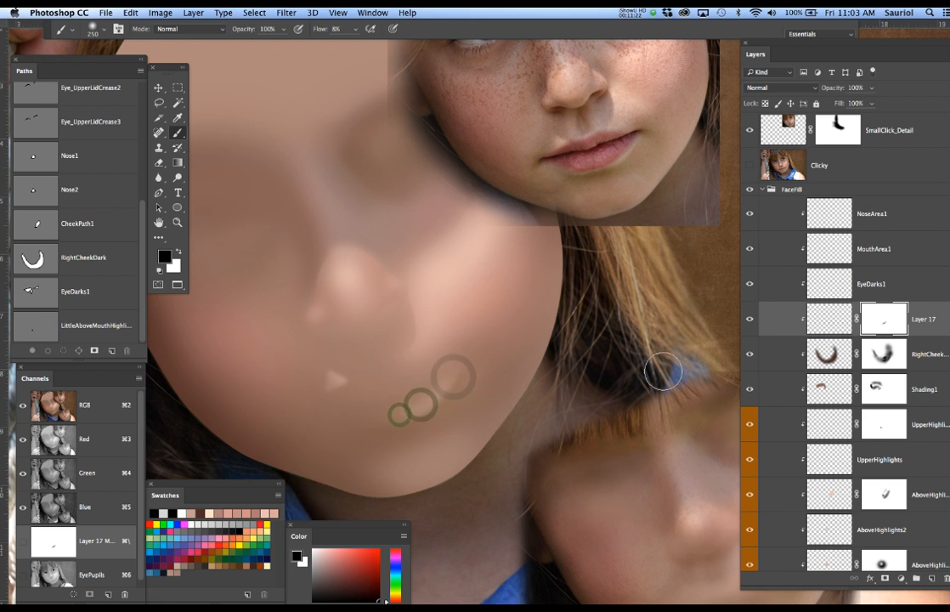
Toggle the Clicky reference photo repeatedly to compare the painted face with the original, leaving the photo shown.
{"action": "left_click", "coordinate": [749, 165]}
{"action": "left_click", "coordinate": [750, 165]}
{"action": "left_click", "coordinate": [749, 165]}
{"action": "left_click", "coordinate": [749, 165]}
{"action": "left_click", "coordinate": [750, 165]}
{"action": "left_click", "coordinate": [750, 165]}
{"action": "left_click", "coordinate": [750, 165]}
{"action": "left_click", "coordinate": [750, 165]}
{"action": "left_click", "coordinate": [750, 165]}
{"action": "left_click", "coordinate": [750, 164]}
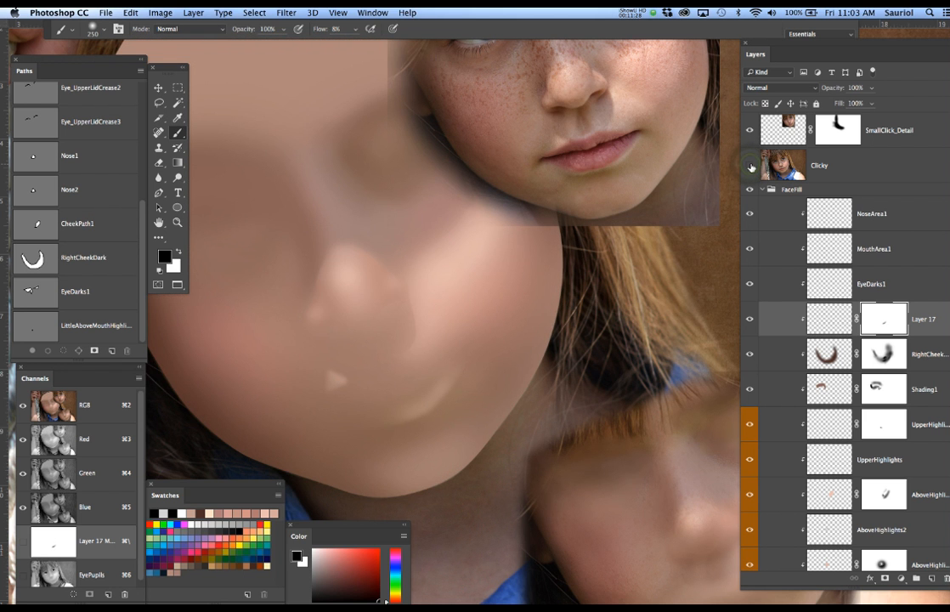
{"action": "left_click", "coordinate": [750, 165]}
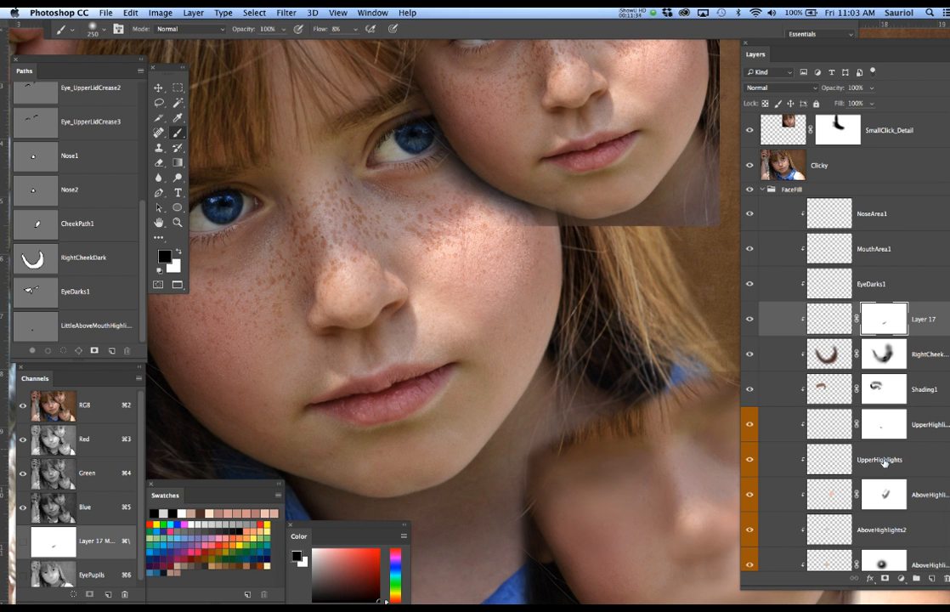
Add a new empty layer above the masked lip-edge highlight layer for further work around the mouth.
{"action": "left_click", "coordinate": [933, 578]}
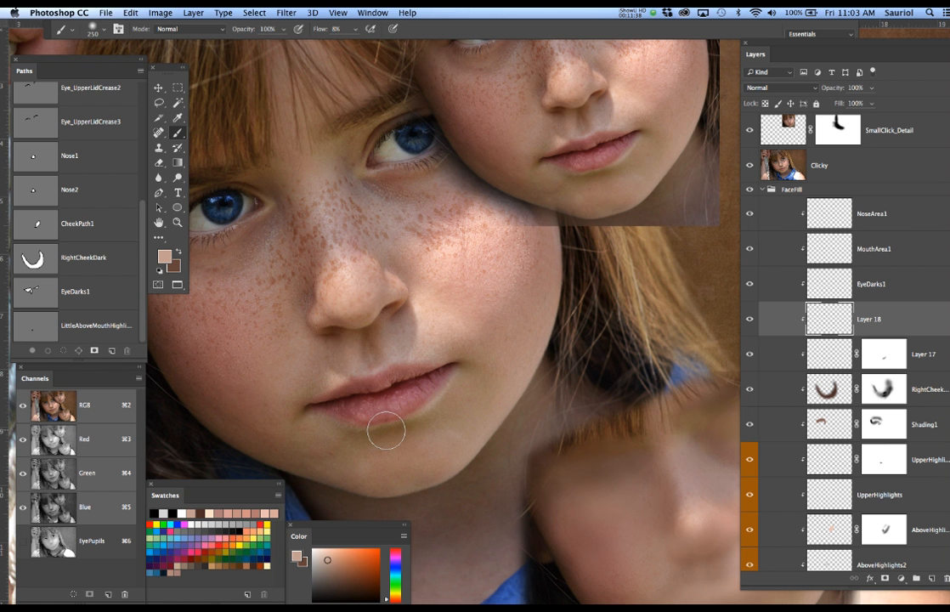
{"action": "scroll", "coordinate": [386, 431], "scroll_direction": "up", "scroll_amount": 5}
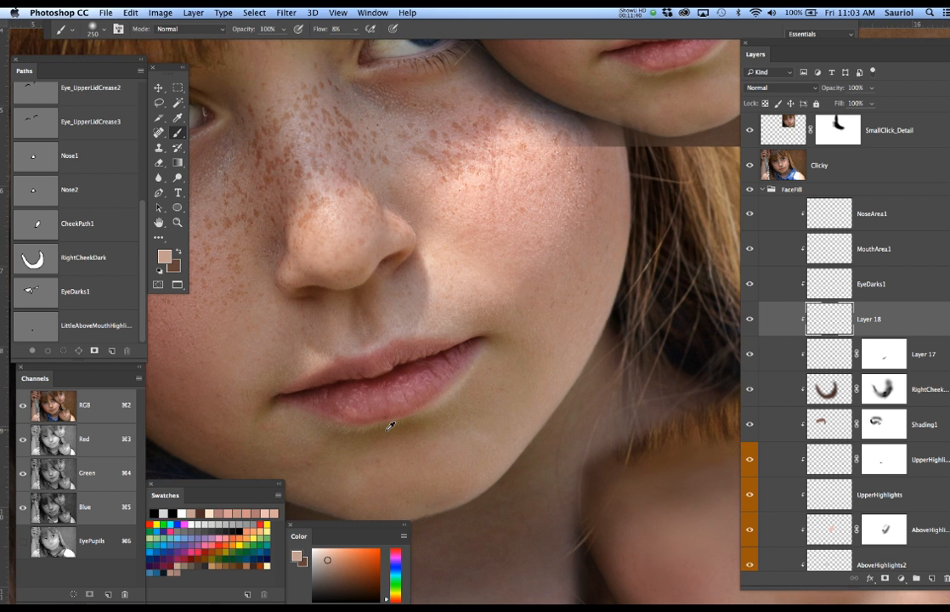
{"action": "scroll", "coordinate": [391, 426], "scroll_direction": "down", "scroll_amount": 1}
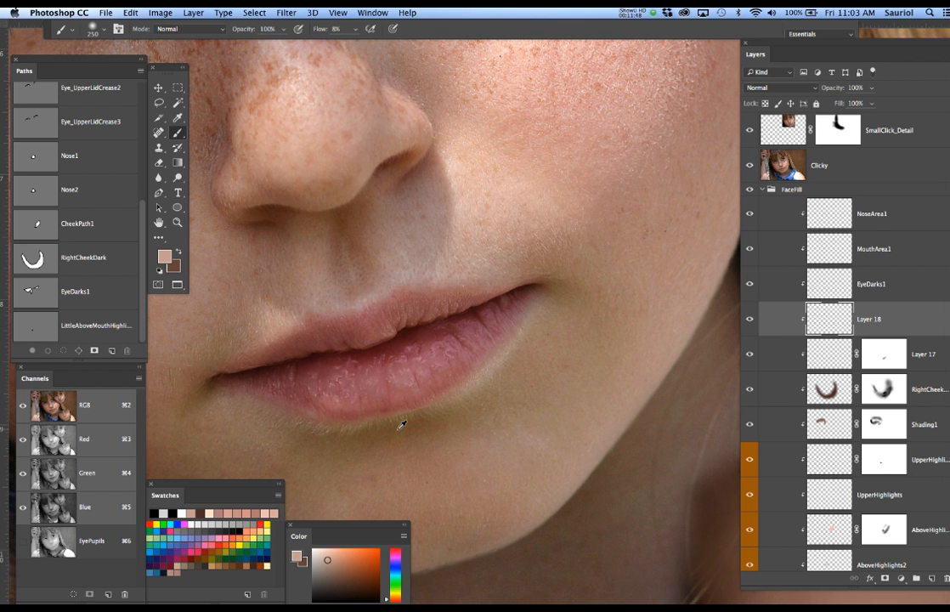
Save the current foreground skin tone as a new colour swatch named Highlight2.
{"action": "left_click", "coordinate": [158, 285]}
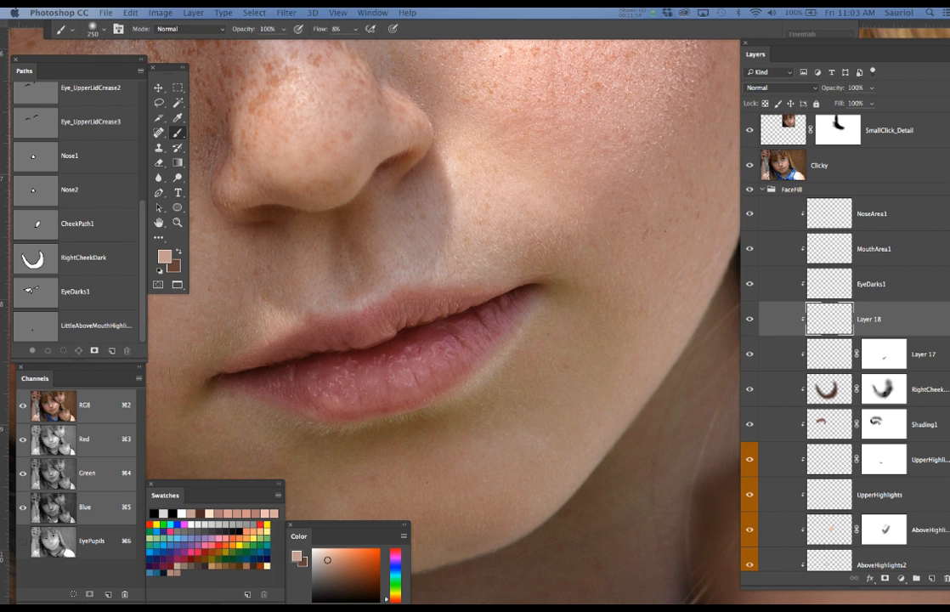
{"action": "left_click", "coordinate": [192, 580]}
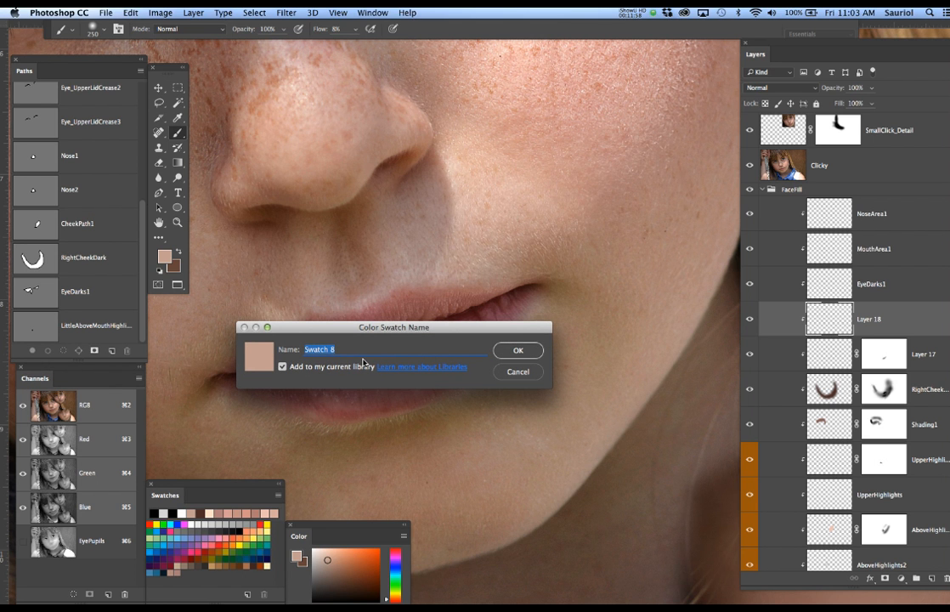
{"action": "type", "text": "Highlight"}
{"action": "type", "text": "2"}
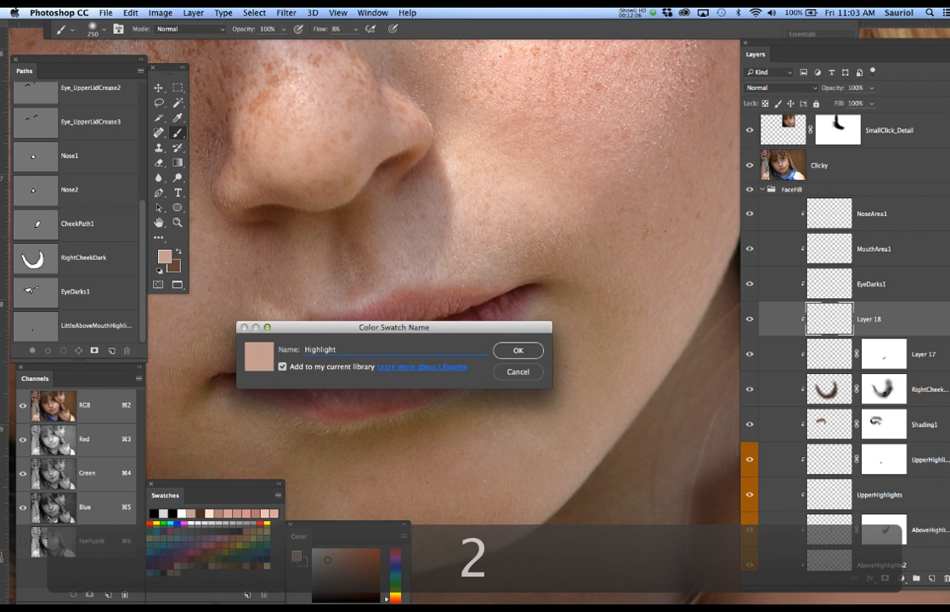
{"action": "key", "text": "Return"}
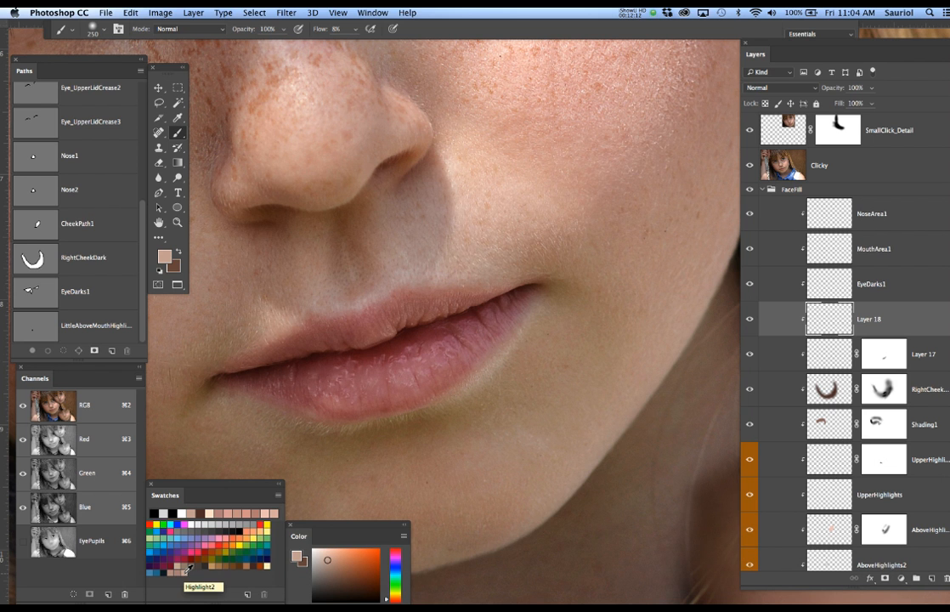
Save the document and purge the cached editing data, accepting the warning.
{"action": "key", "text": "super+s"}
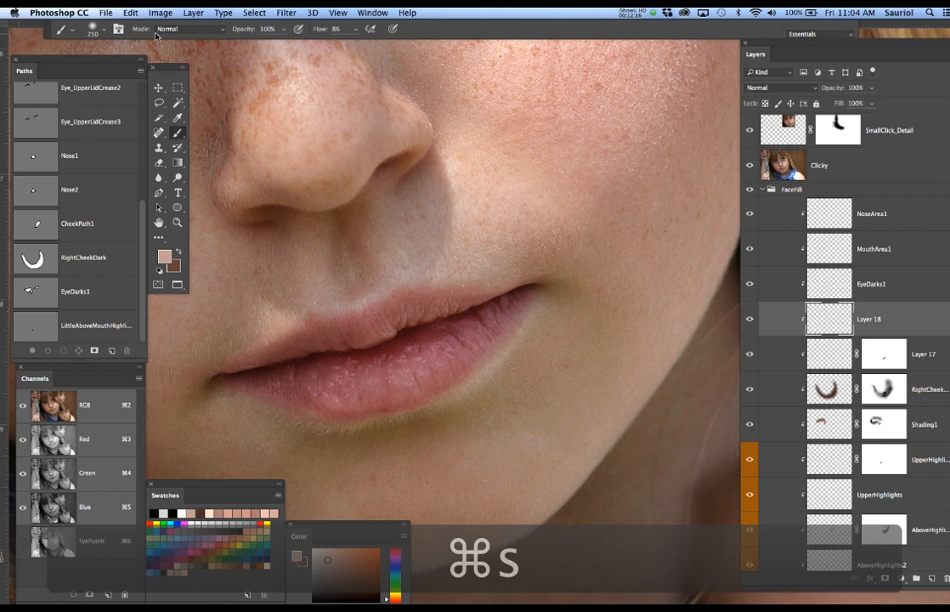
{"action": "left_click", "coordinate": [132, 13]}
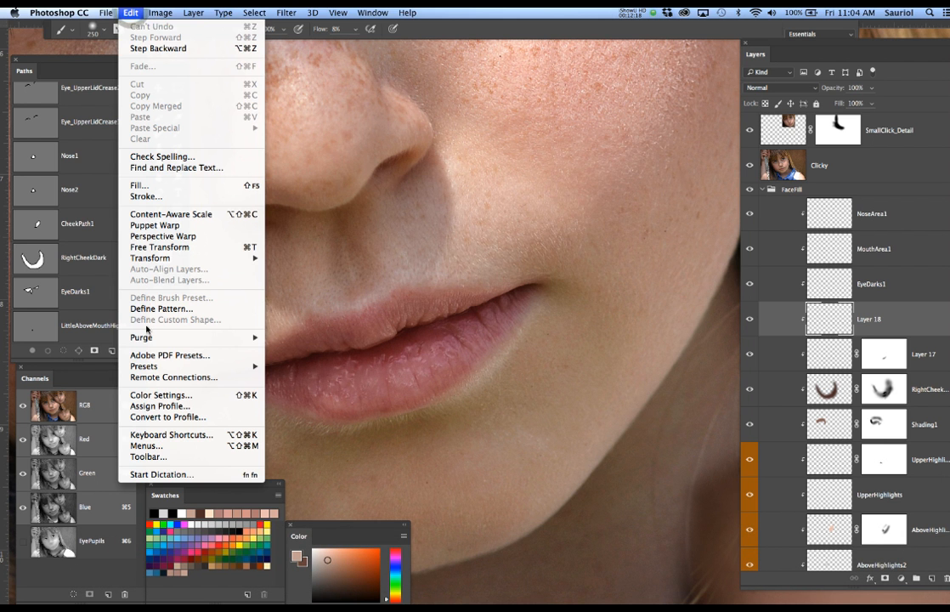
{"action": "mouse_move", "coordinate": [175, 344]}
{"action": "left_click", "coordinate": [293, 366]}
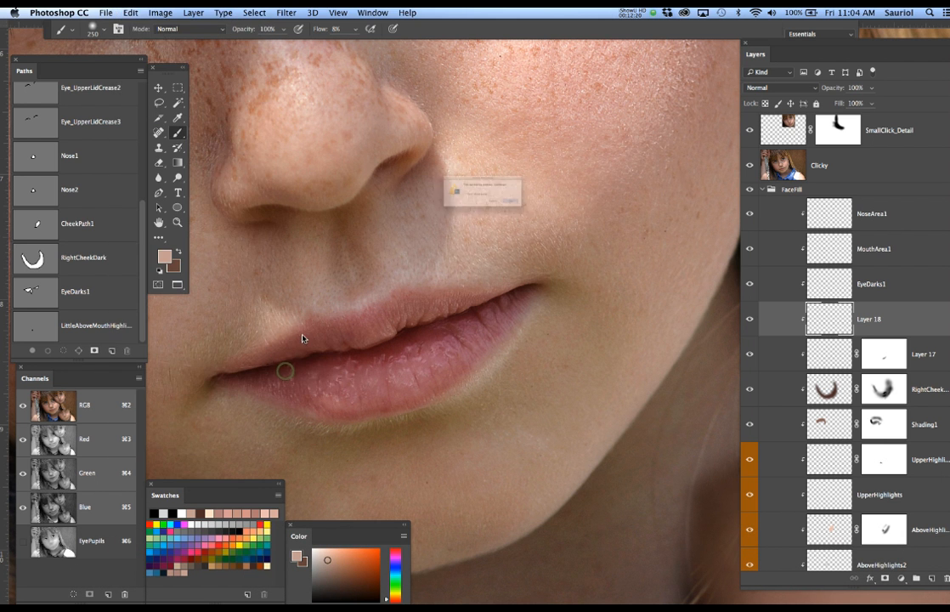
{"action": "left_click", "coordinate": [569, 221]}
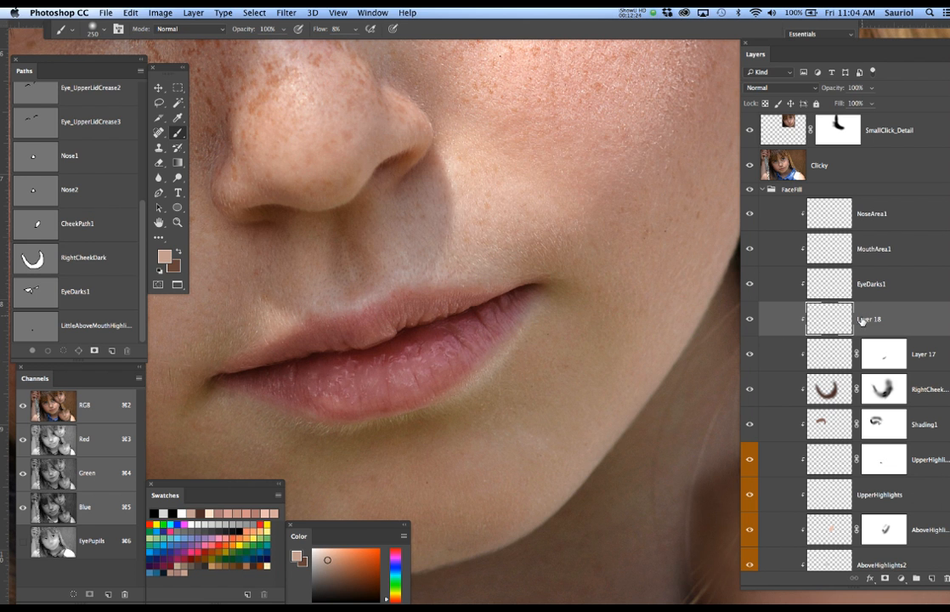
Hide the Clicky reference photo and toggle Layer 18 and Layer 17 to check what each adds, leaving both layers hidden.
{"action": "left_click", "coordinate": [750, 320]}
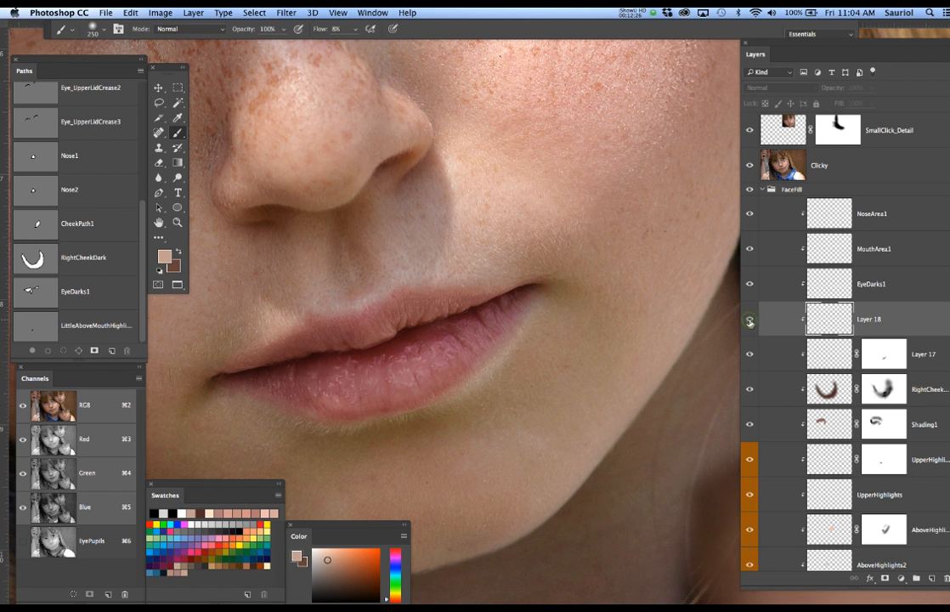
{"action": "left_click", "coordinate": [749, 166]}
{"action": "left_click", "coordinate": [749, 321]}
{"action": "left_click", "coordinate": [749, 320]}
{"action": "left_click", "coordinate": [750, 321]}
{"action": "left_click", "coordinate": [751, 355]}
{"action": "left_click", "coordinate": [751, 355]}
{"action": "left_click", "coordinate": [751, 355]}
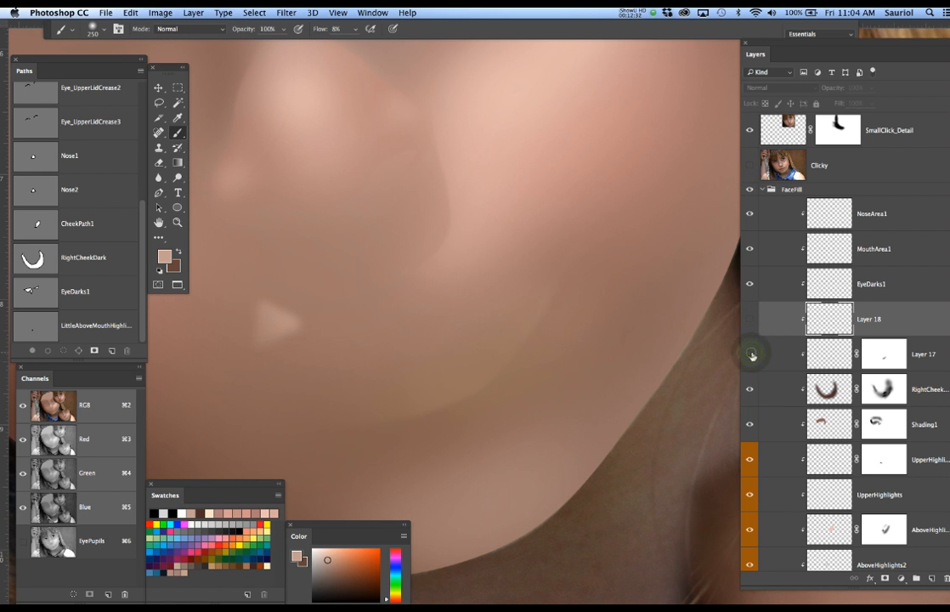
Rename Layer 17 as HightlightBelowMouth and make the layer visible again.
{"action": "double_click", "coordinate": [931, 356]}
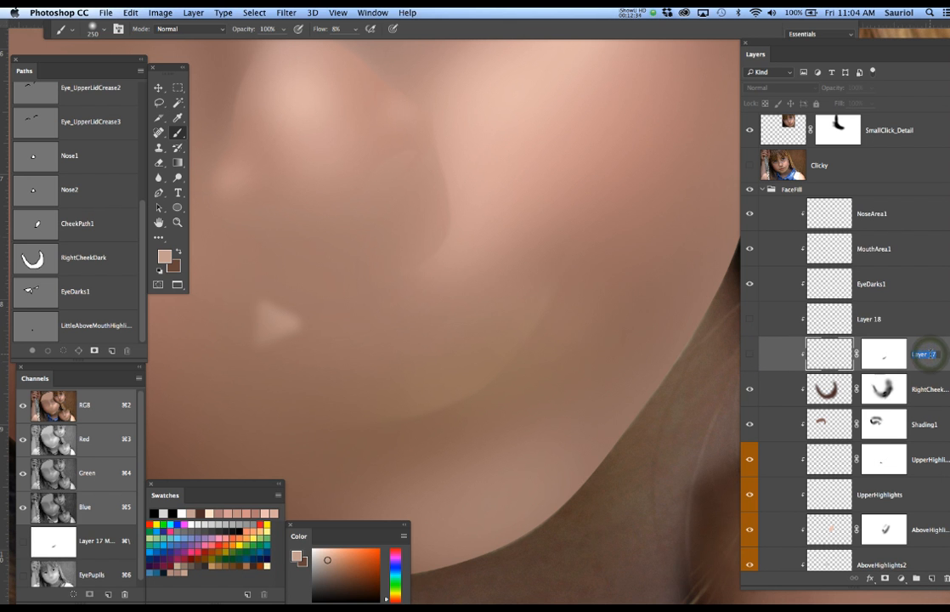
{"action": "type", "text": "Hightlight"}
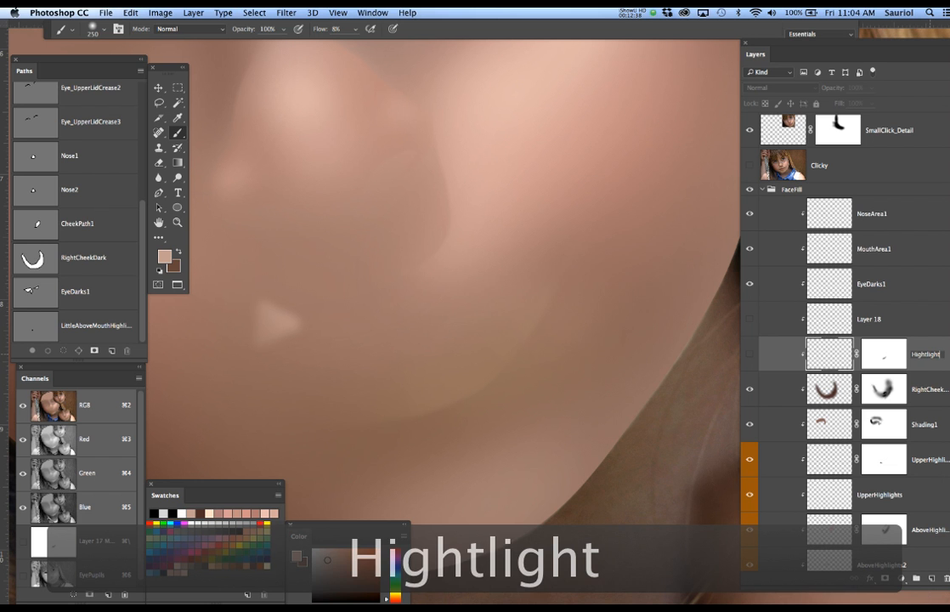
{"action": "type", "text": "BelowMouth"}
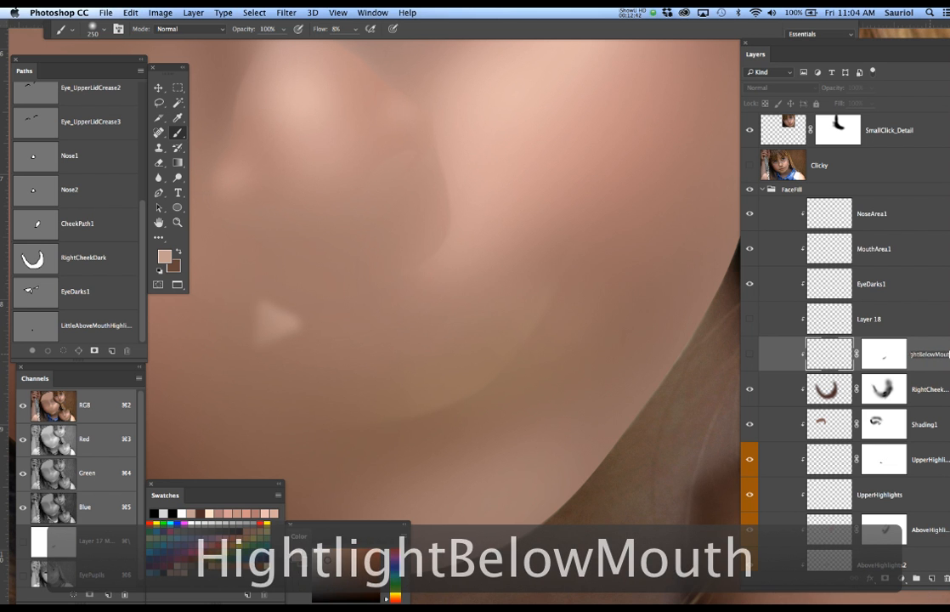
{"action": "key", "text": "Return"}
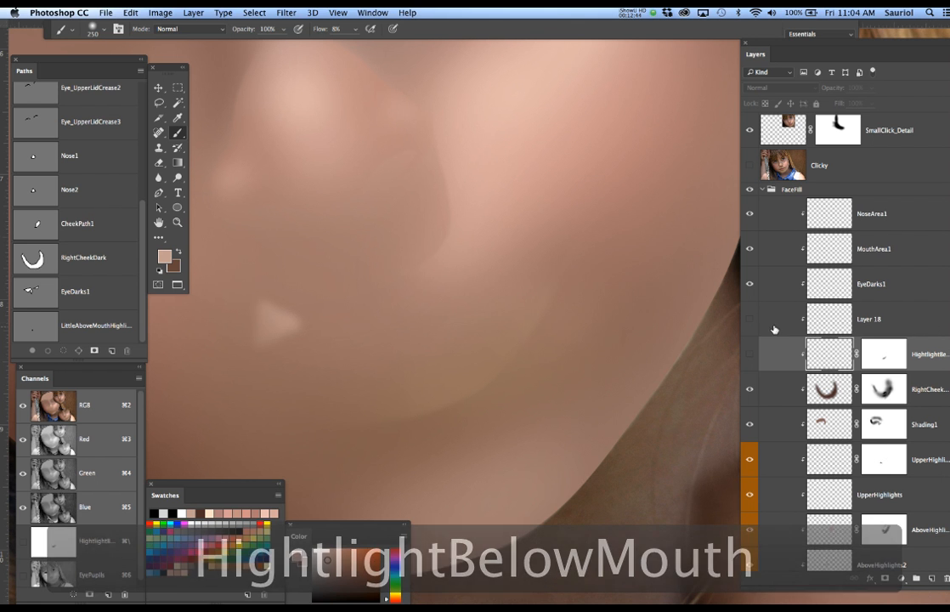
{"action": "left_click", "coordinate": [750, 355]}
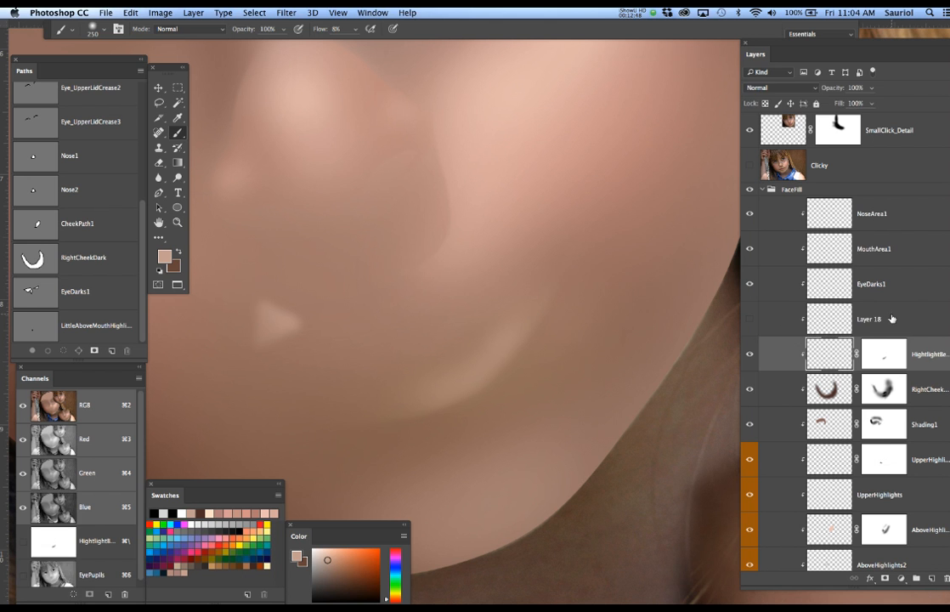
Rename the empty Layer 18 above the mouth highlight layer as DarkBelowMouyj.
{"action": "double_click", "coordinate": [884, 319]}
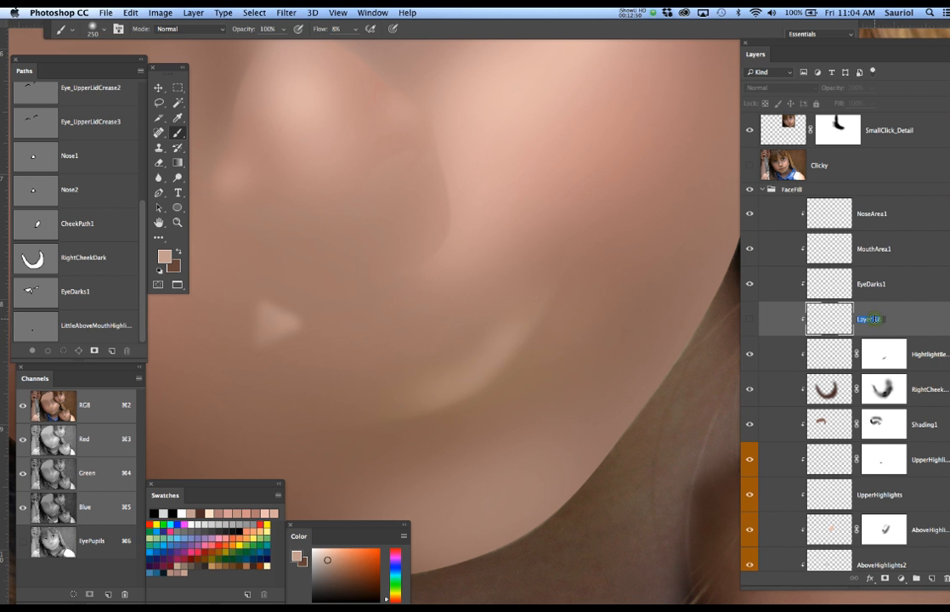
{"action": "type", "text": "Dark"}
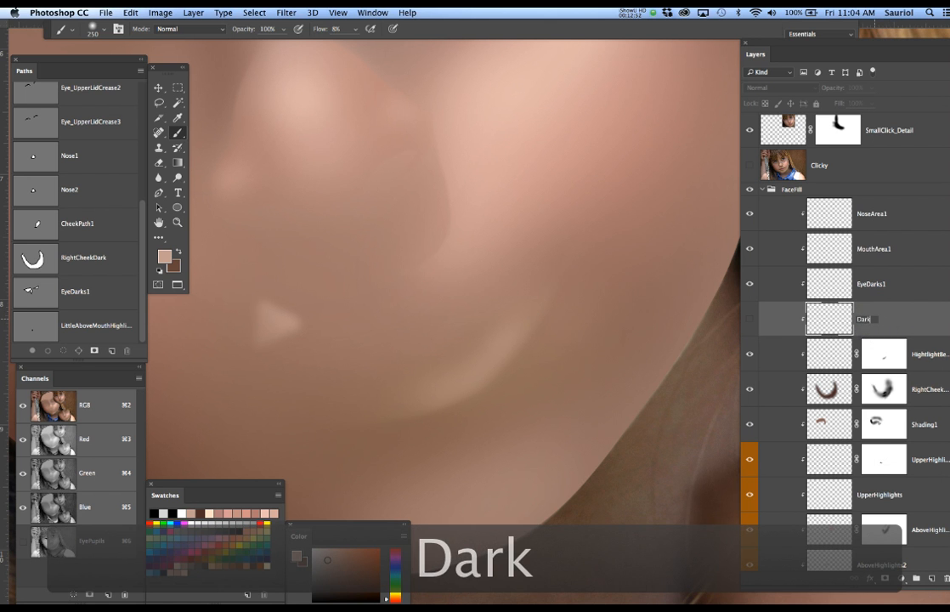
{"action": "type", "text": "Bel"}
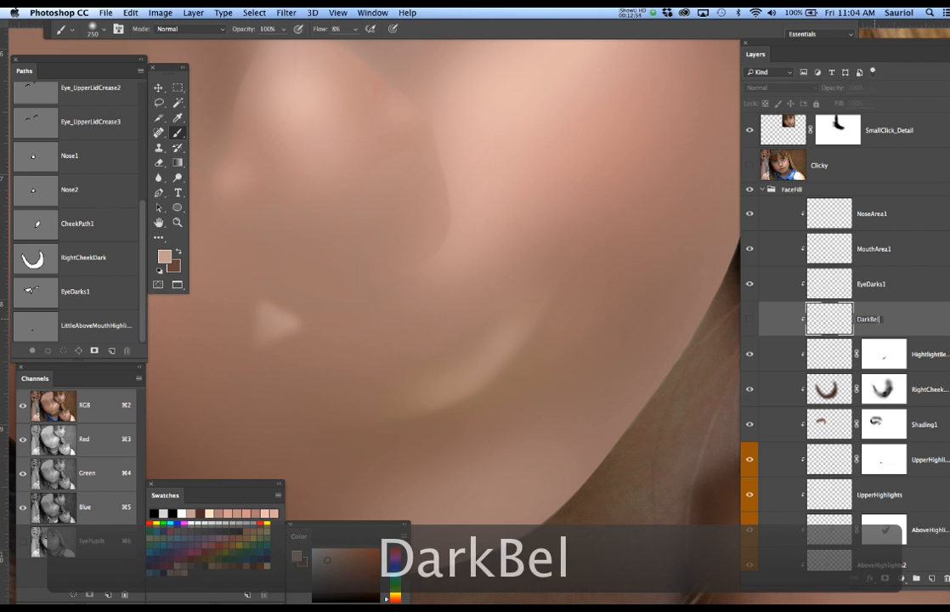
{"action": "type", "text": "owMouyj"}
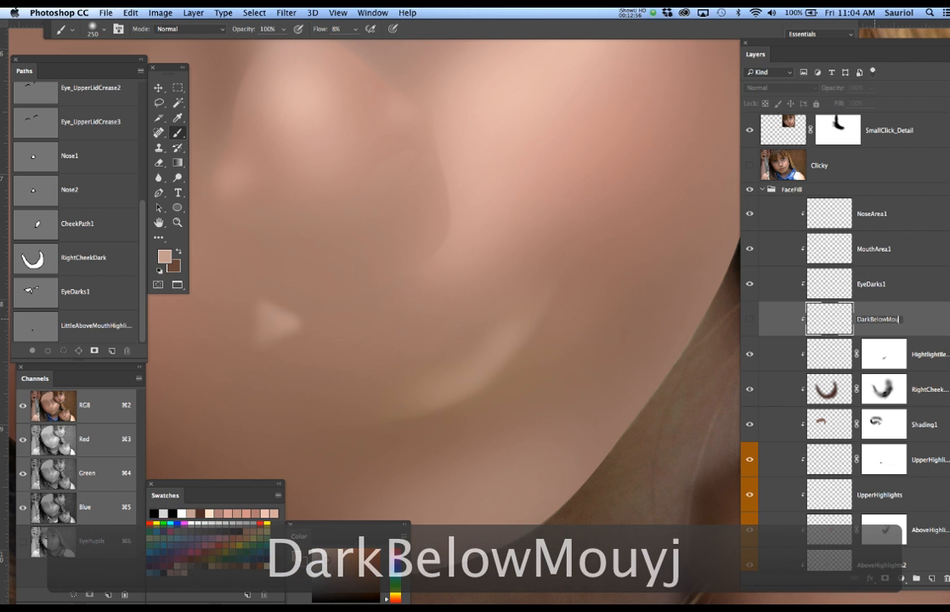
{"action": "type", "text": "s"}
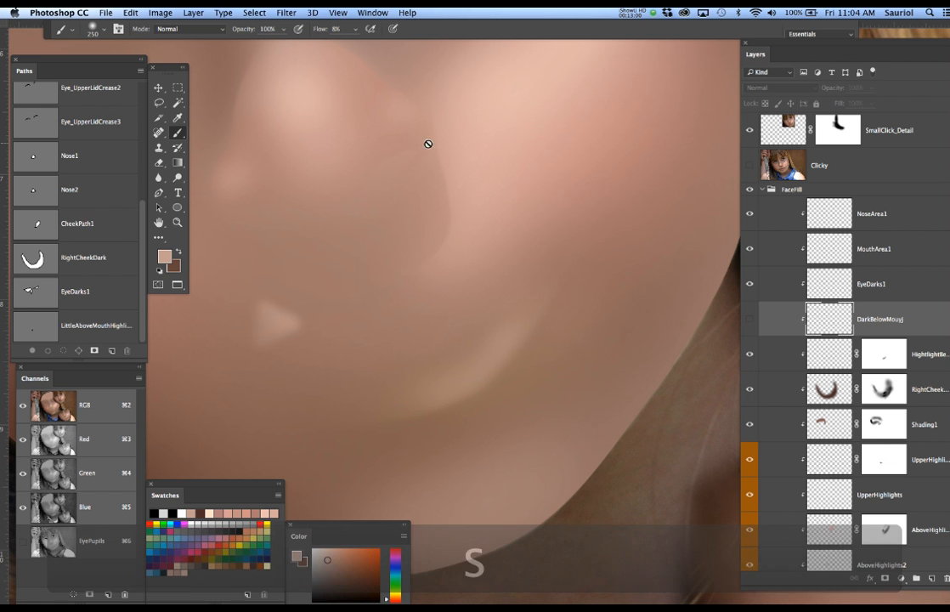
Show the Clicky reference photo and reshape the RightCheekDark path's notch below the corner of the lower lip.
{"action": "left_click", "coordinate": [751, 168]}
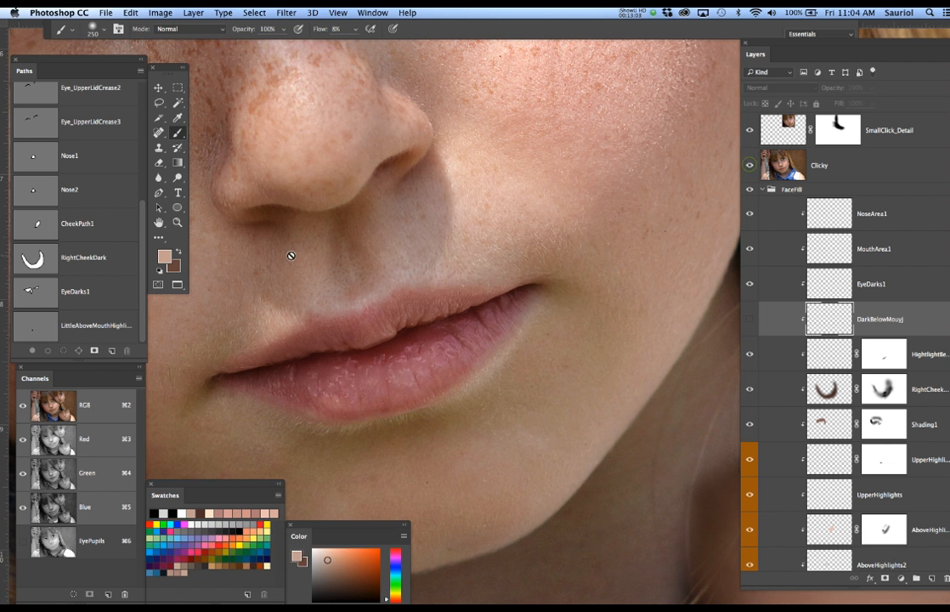
{"action": "left_click", "coordinate": [34, 257]}
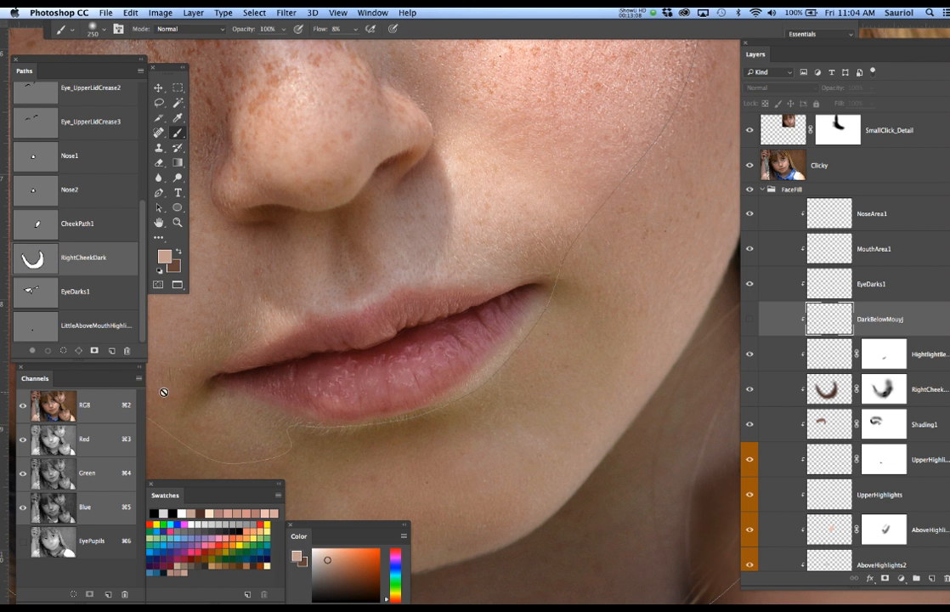
{"action": "left_click", "coordinate": [290, 443], "text": "super"}
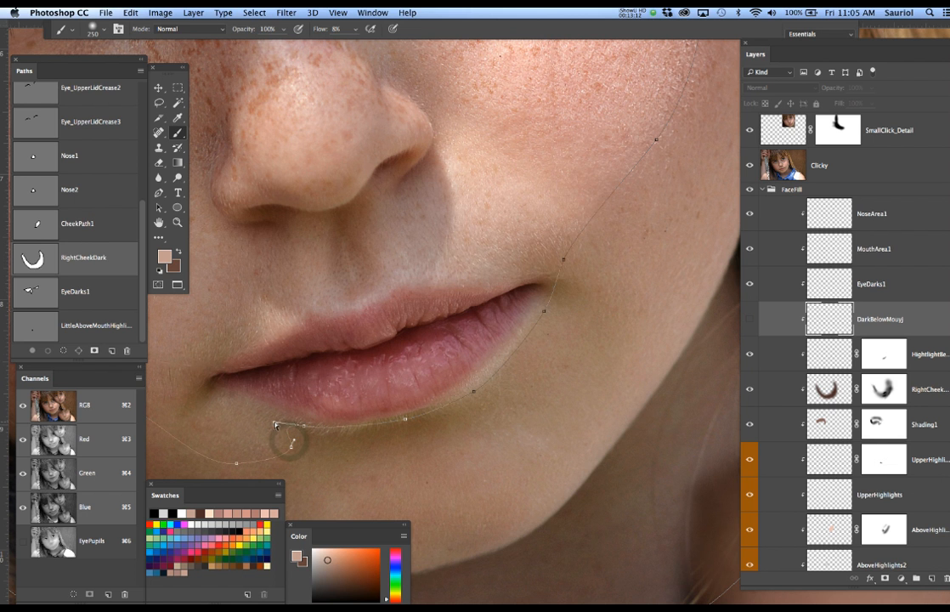
{"action": "left_click_drag", "start_coordinate": [249, 416], "coordinate": [227, 402]}
{"action": "left_click_drag", "start_coordinate": [291, 449], "coordinate": [281, 449]}
{"action": "key", "text": "Return"}
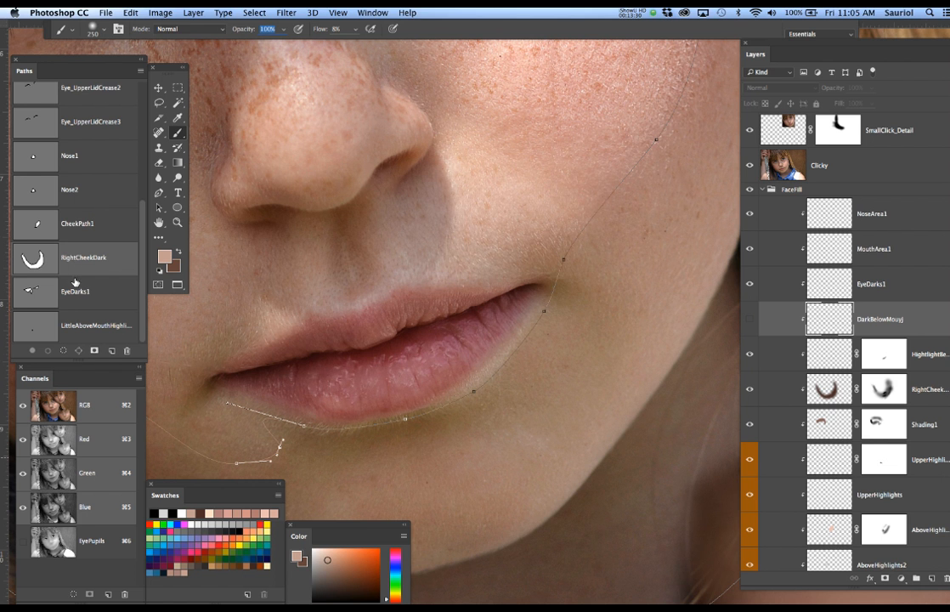
Load the RightCheekDark path as a selection and sample the dark brown shadow tone just below the lower lip for the Brush.
{"action": "left_click", "coordinate": [48, 263], "text": "ctrl"}
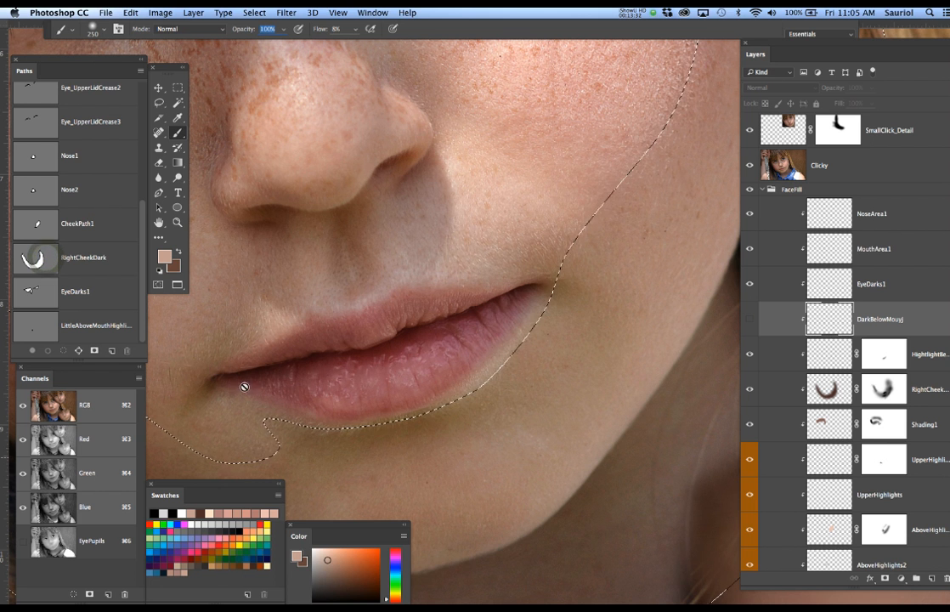
{"action": "key", "text": "b"}
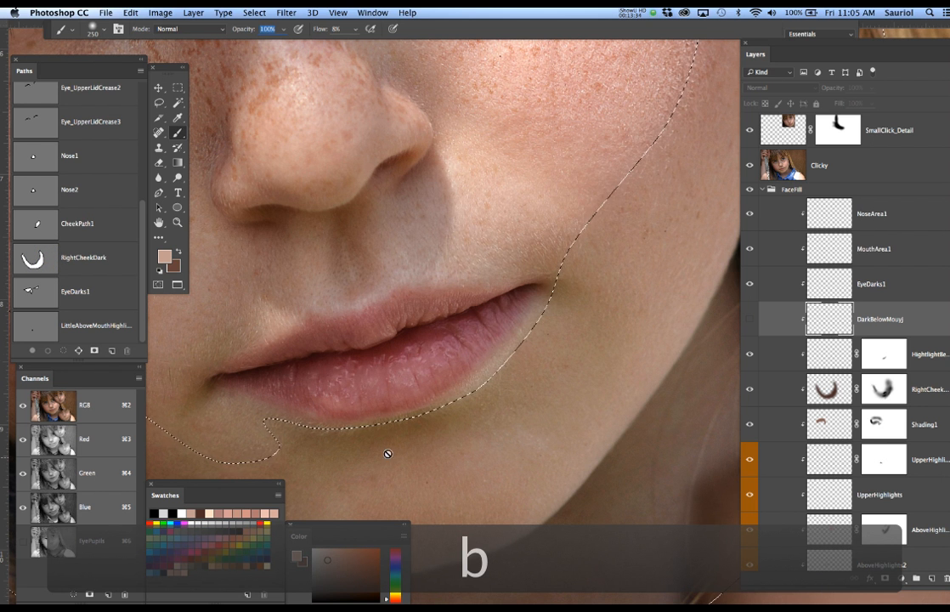
{"action": "left_click", "coordinate": [406, 425], "text": "alt"}
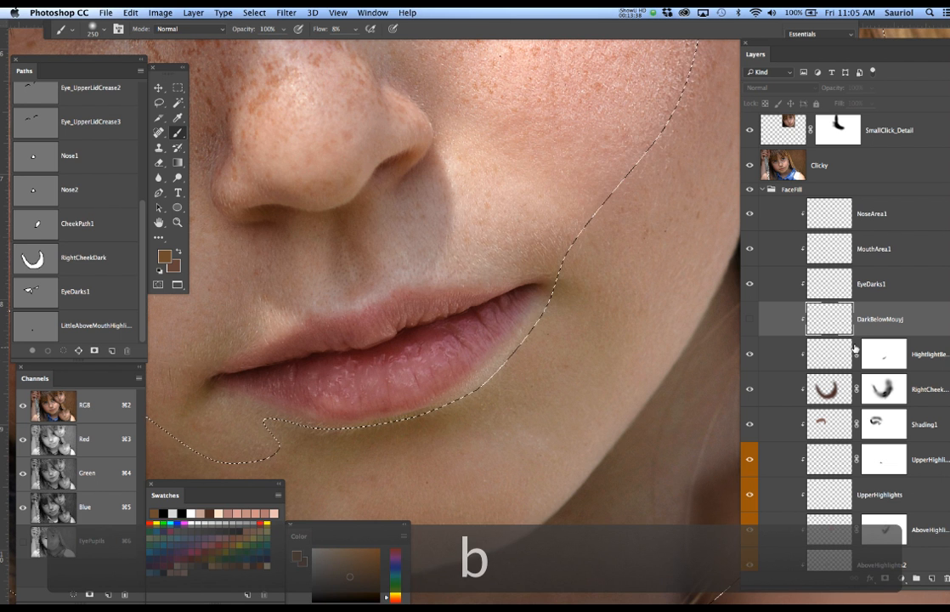
Correct the misspelled name of the DarkBelowMouyj layer to DarkBelowMouth.
{"action": "double_click", "coordinate": [877, 321]}
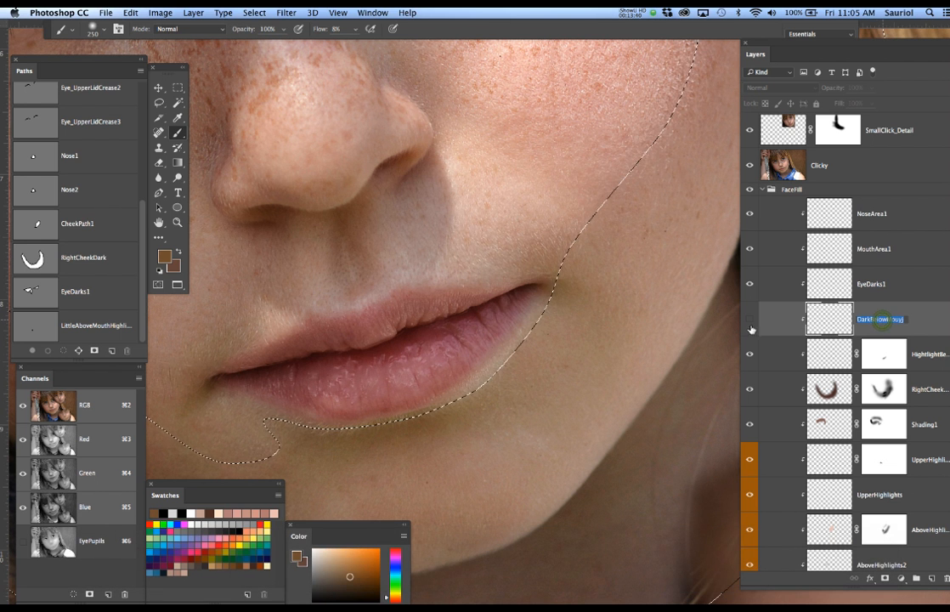
{"action": "left_click", "coordinate": [906, 318]}
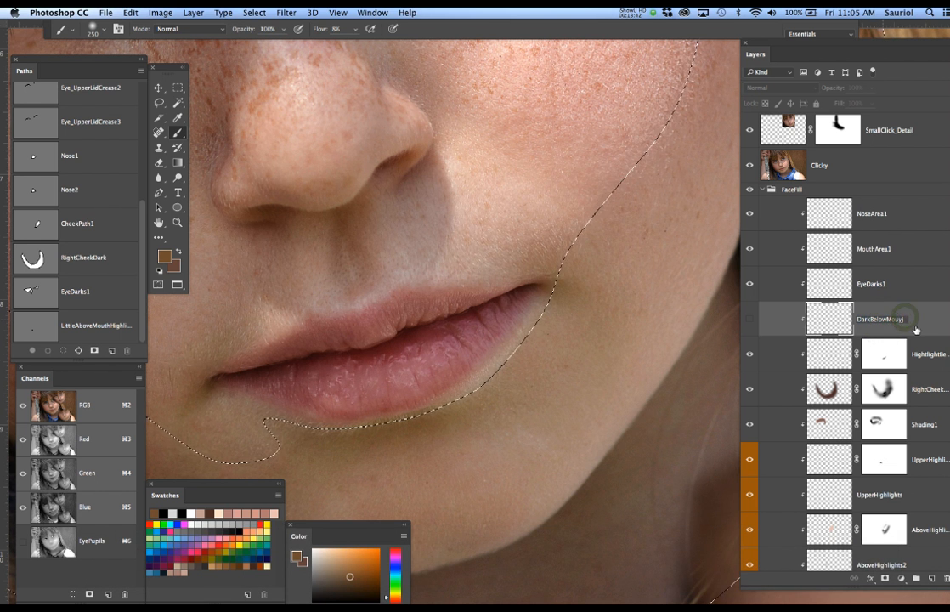
{"action": "key", "text": "BackSpace"}
{"action": "type", "text": "th"}
{"action": "key", "text": "Return"}
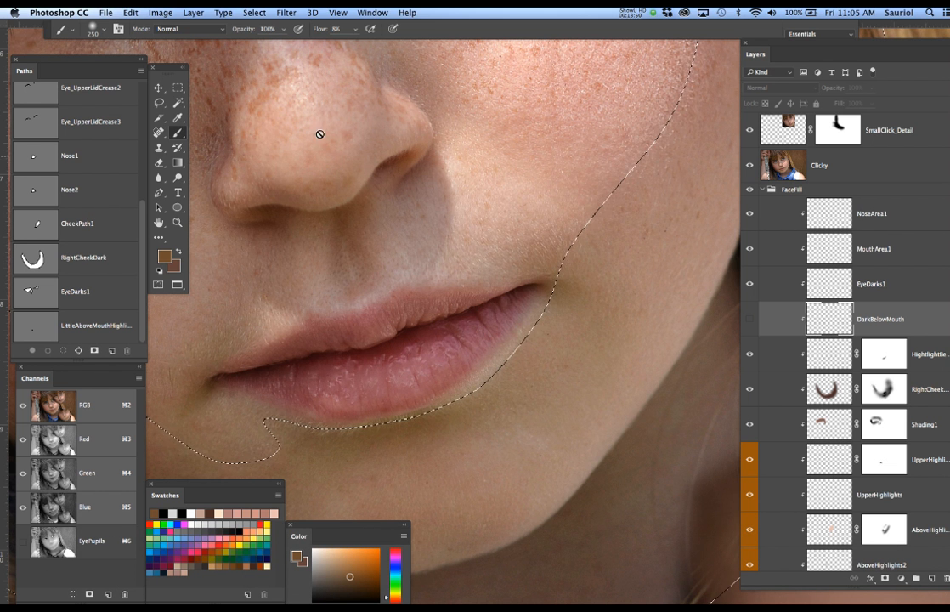
Feather the cheek and chin selection with a radius of 5 pixels.
{"action": "left_click", "coordinate": [258, 12]}
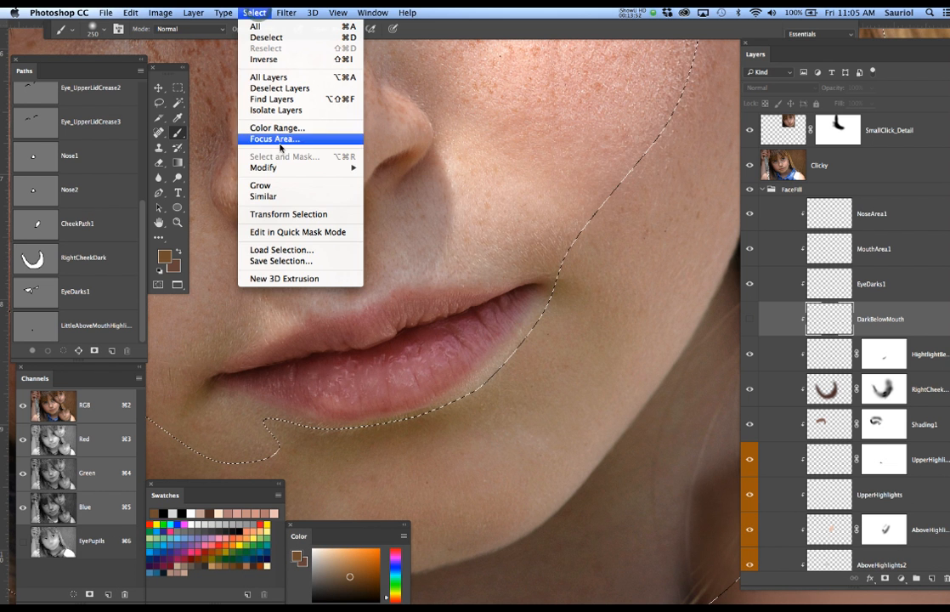
{"action": "mouse_move", "coordinate": [289, 168]}
{"action": "left_click", "coordinate": [386, 210]}
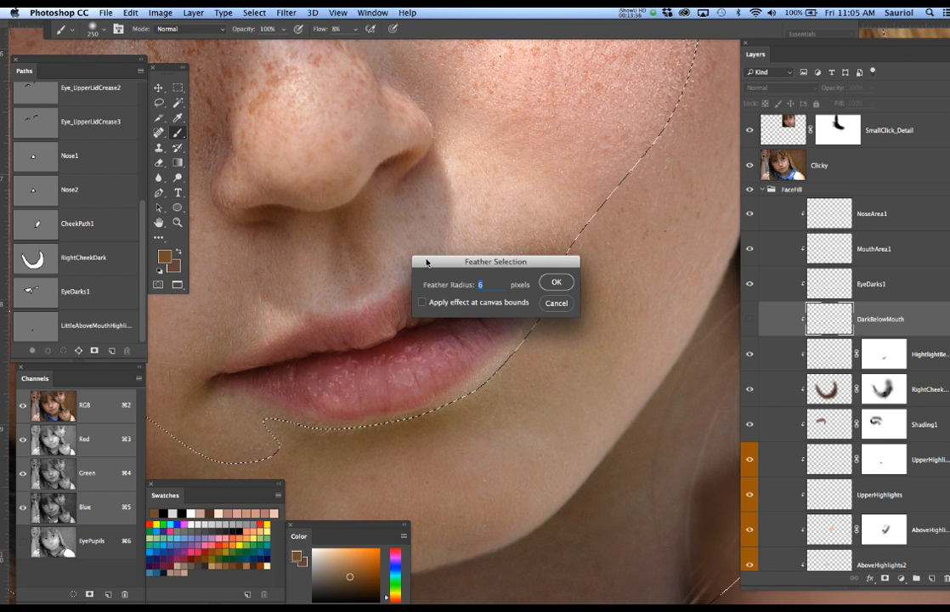
{"action": "type", "text": "5"}
{"action": "key", "text": "Return"}
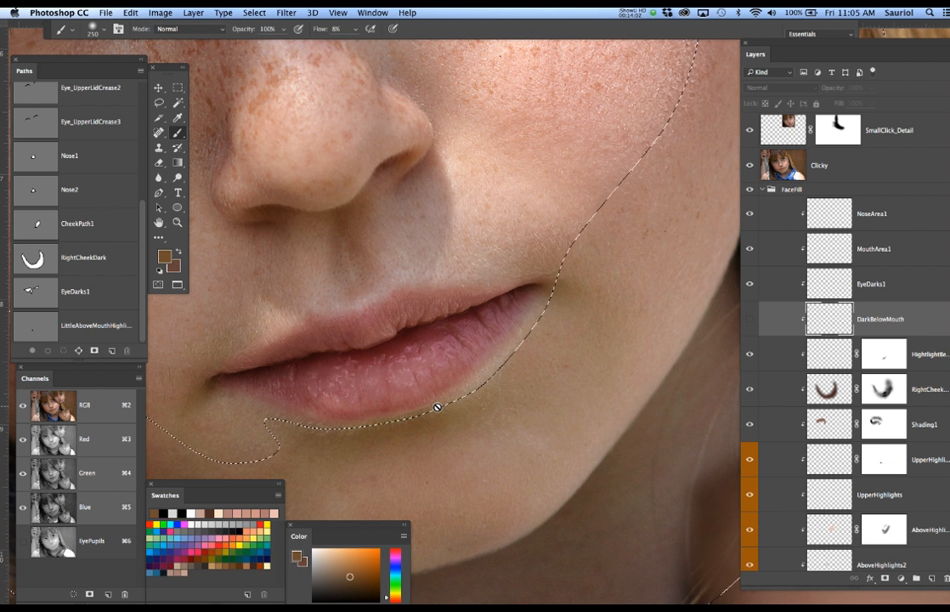
Show the DarkBelowMouth layer, resample the brown under the lip, and paint the shadow along the selection edge with 175 and 125 px brushes.
{"action": "key", "text": "b"}
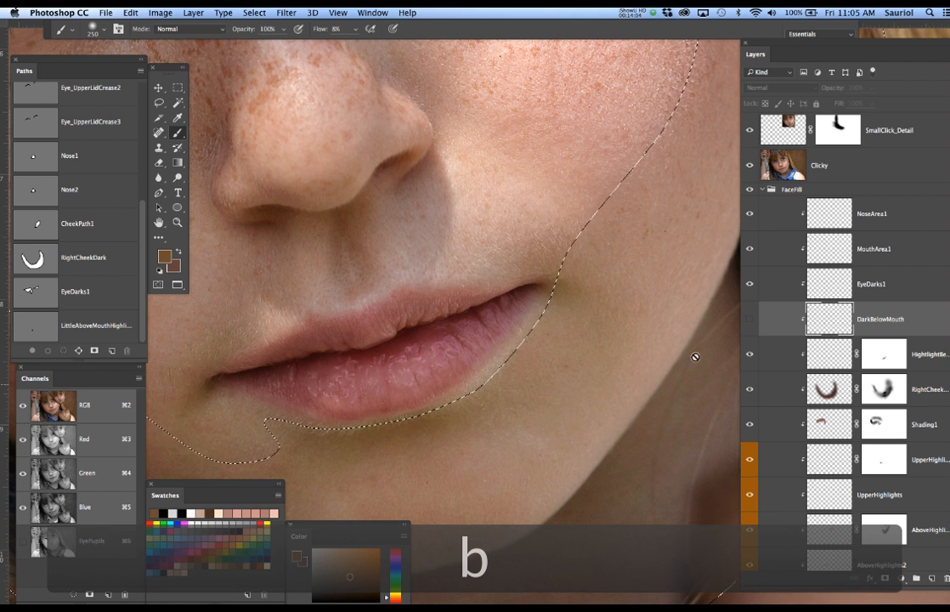
{"action": "left_click", "coordinate": [748, 320]}
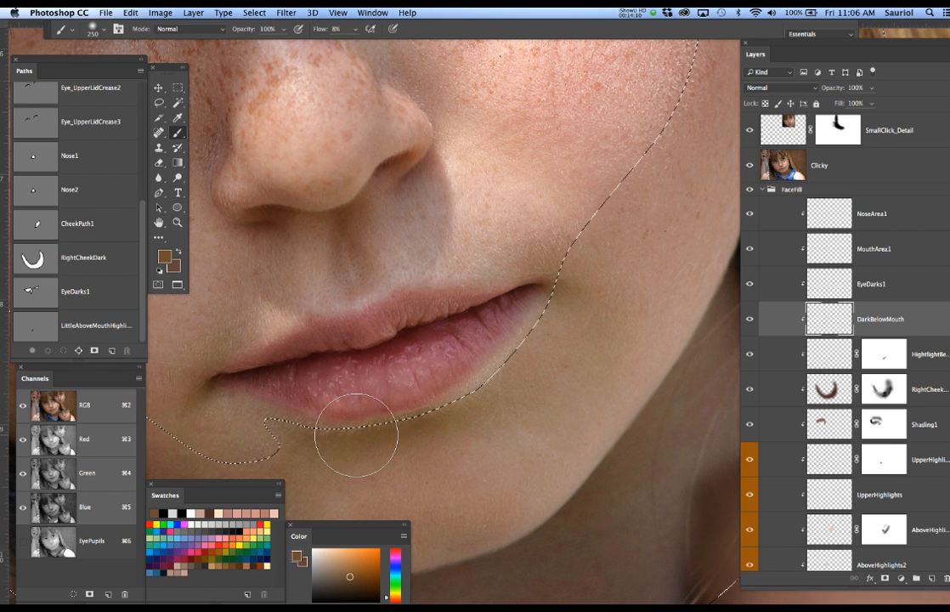
{"action": "left_click", "coordinate": [396, 424]}
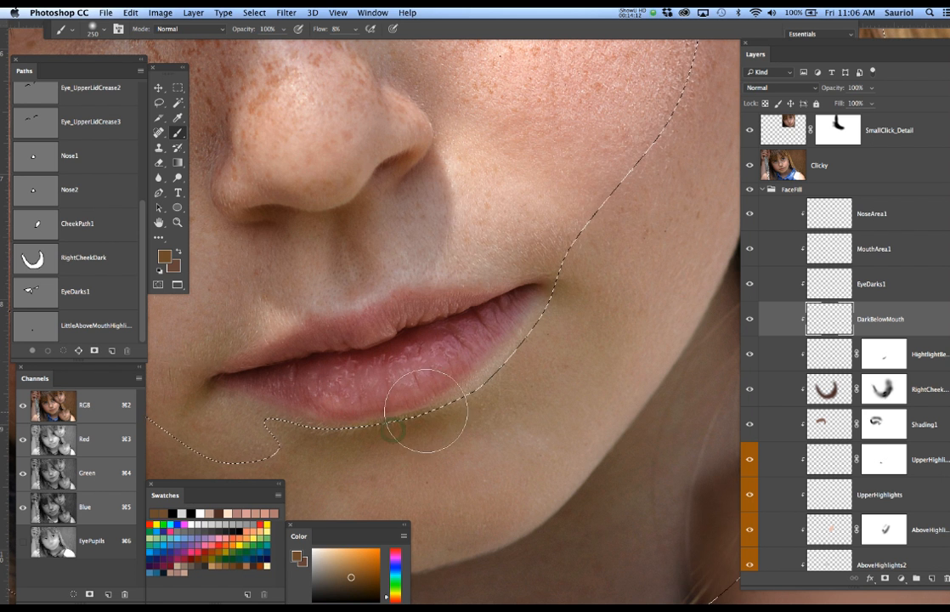
{"action": "key", "text": "bracketleft"}
{"action": "key", "text": "bracketleft"}
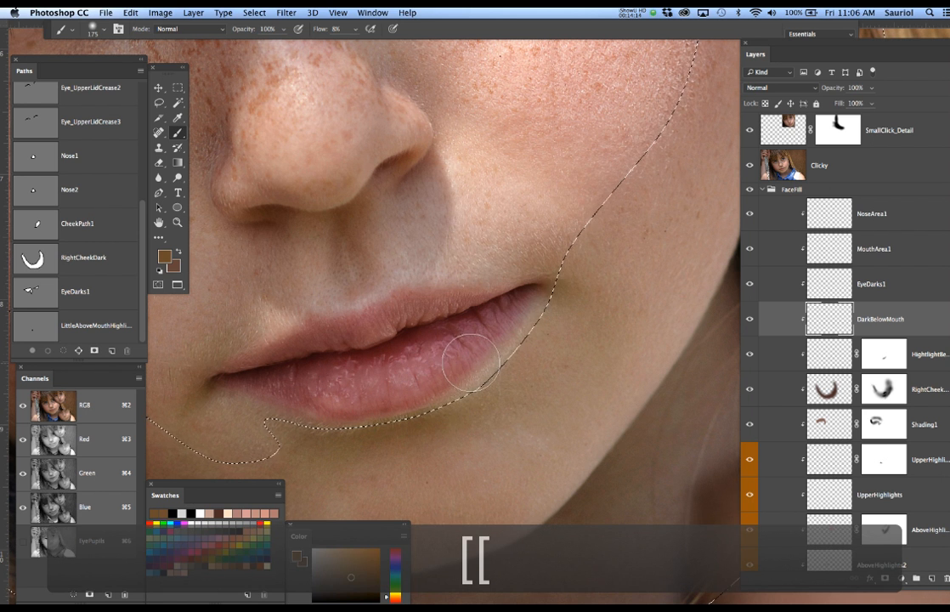
{"action": "left_click_drag", "start_coordinate": [307, 437], "coordinate": [494, 381]}
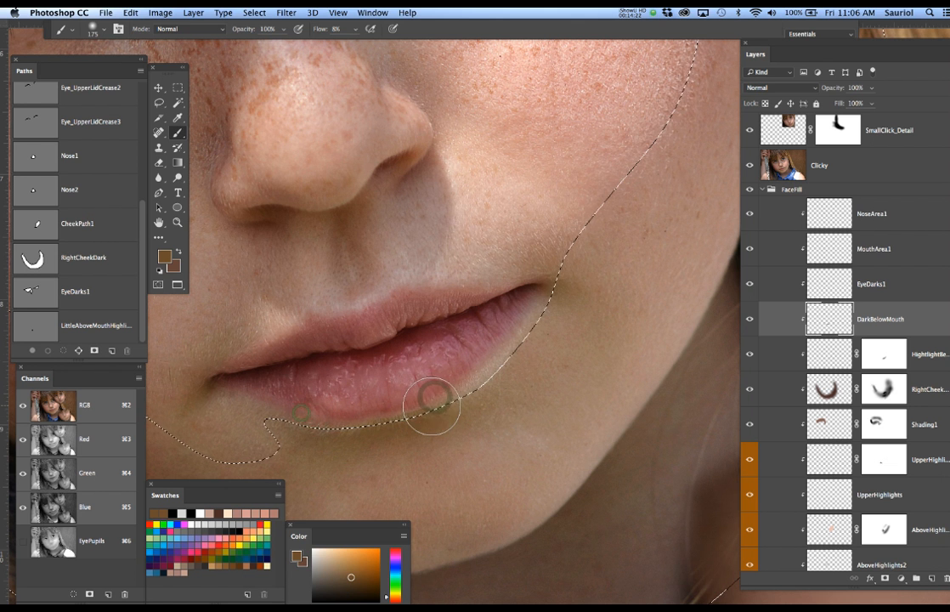
{"action": "key", "text": "bracketleft"}
{"action": "key", "text": "bracketleft"}
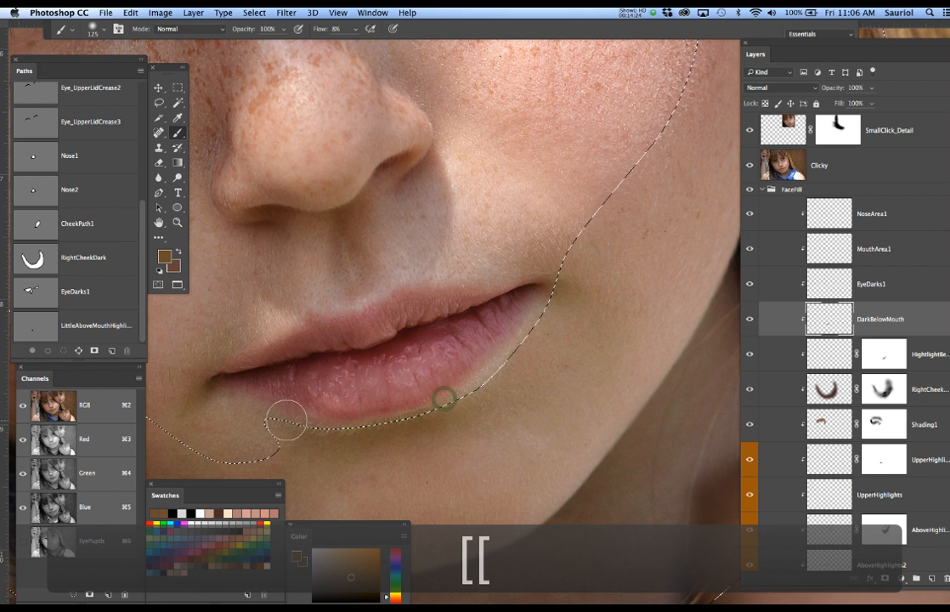
{"action": "left_click_drag", "start_coordinate": [424, 414], "coordinate": [304, 425]}
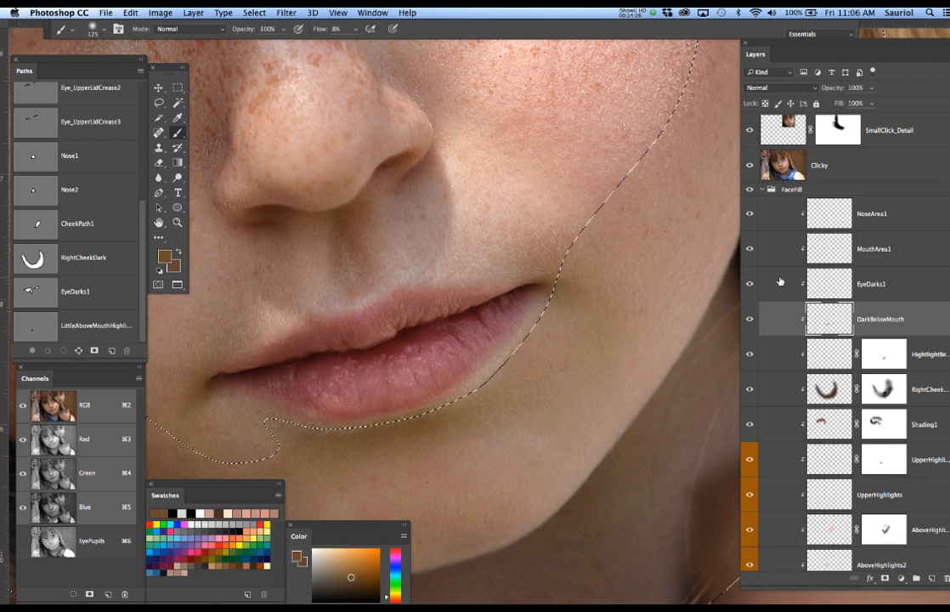
Toggle the Clicky reference photo to compare it with the painted shadow below the mouth, leaving the photo hidden.
{"action": "left_click", "coordinate": [751, 166]}
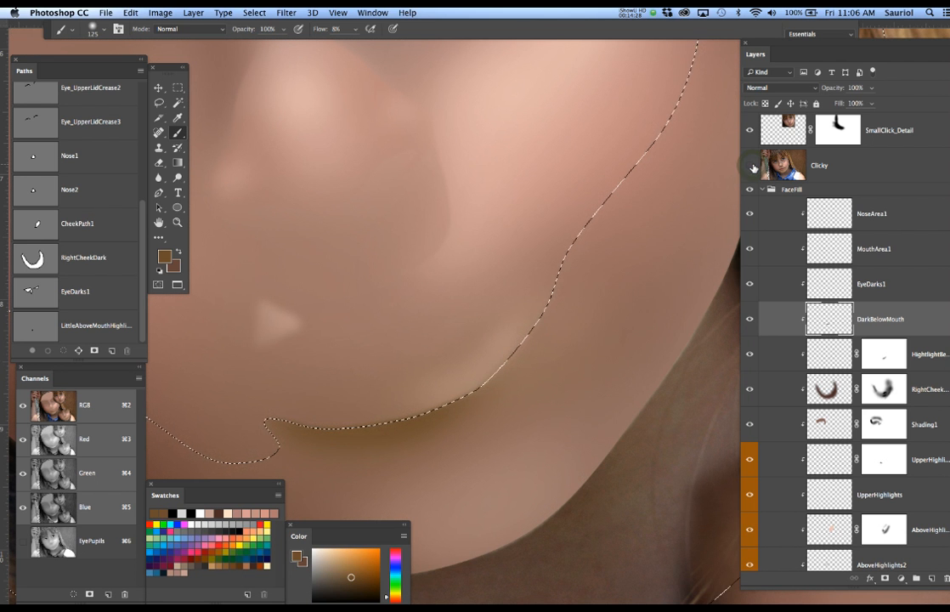
{"action": "left_click", "coordinate": [751, 166]}
{"action": "left_click", "coordinate": [751, 167]}
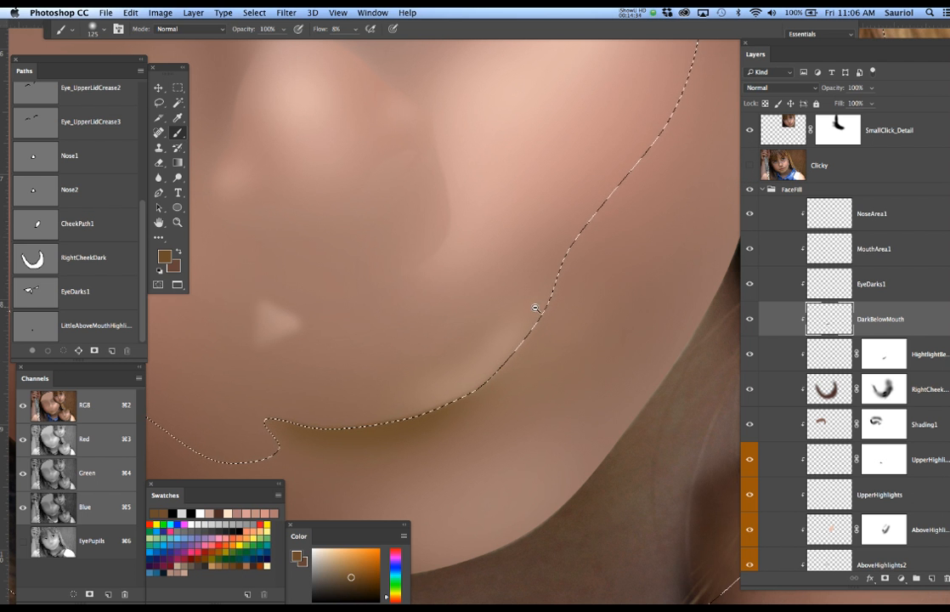
{"action": "left_click", "coordinate": [508, 342], "text": "alt"}
{"action": "left_click", "coordinate": [544, 340], "text": "alt"}
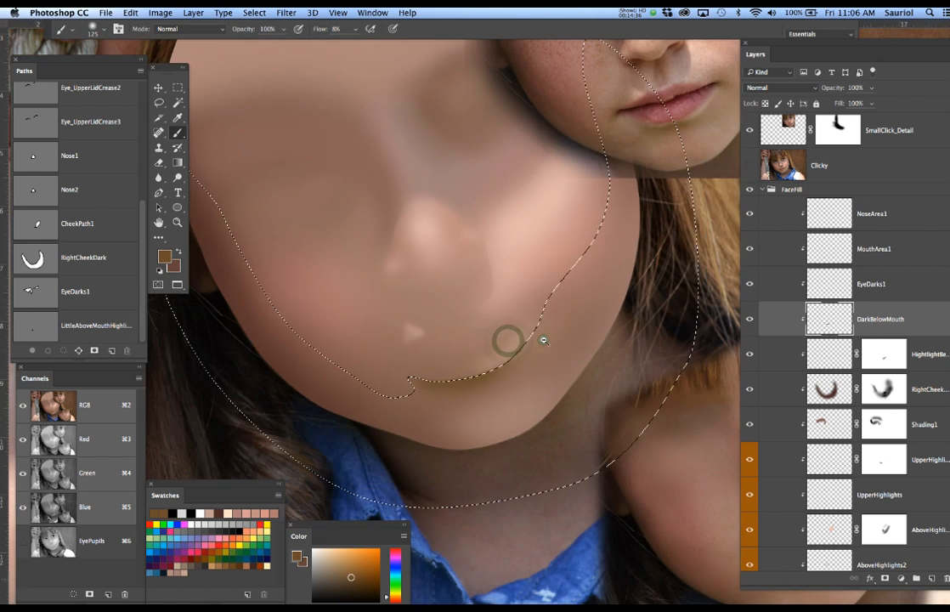
Clear the selection and compare the painted shadow below the mouth with the Clicky reference photo, leaving the photo hidden.
{"action": "mouse_move", "coordinate": [564, 326]}
{"action": "left_mouse_down"}
{"action": "mouse_move", "coordinate": [519, 335]}
{"action": "mouse_move", "coordinate": [529, 314]}
{"action": "mouse_move", "coordinate": [519, 312]}
{"action": "left_mouse_up"}
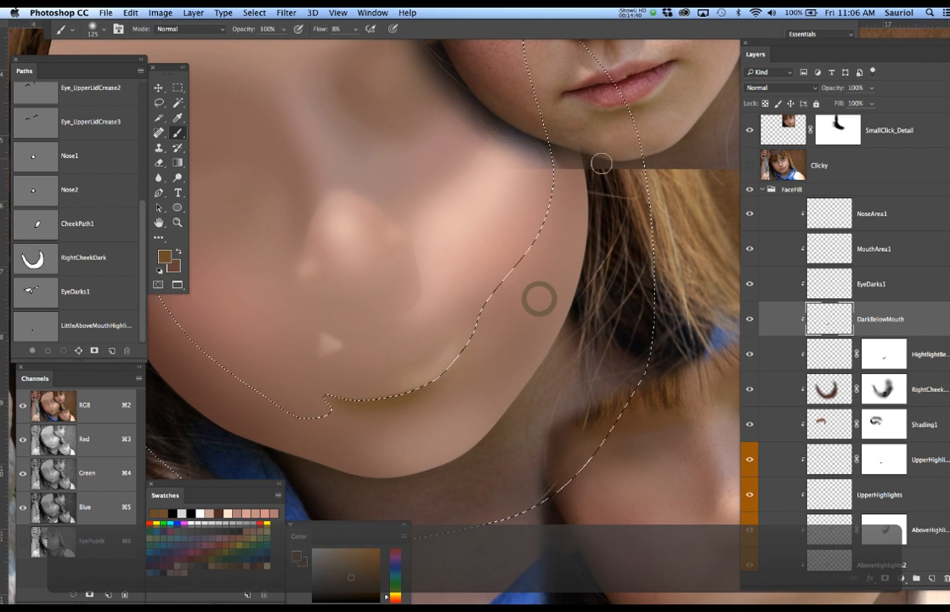
{"action": "key", "text": "super+d"}
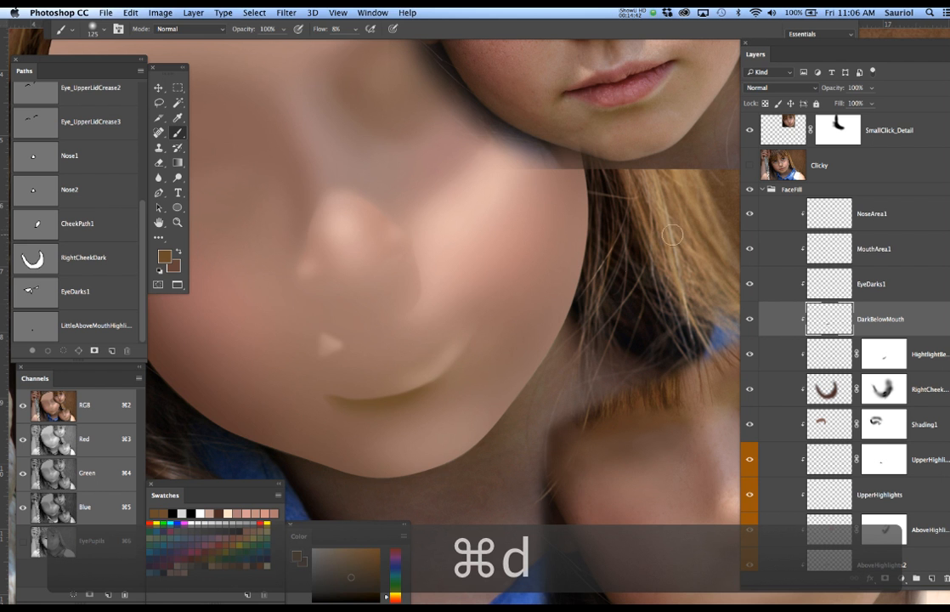
{"action": "left_click", "coordinate": [750, 166]}
{"action": "left_click", "coordinate": [750, 166]}
{"action": "left_click", "coordinate": [751, 166]}
{"action": "left_click", "coordinate": [750, 166]}
{"action": "left_click", "coordinate": [750, 166]}
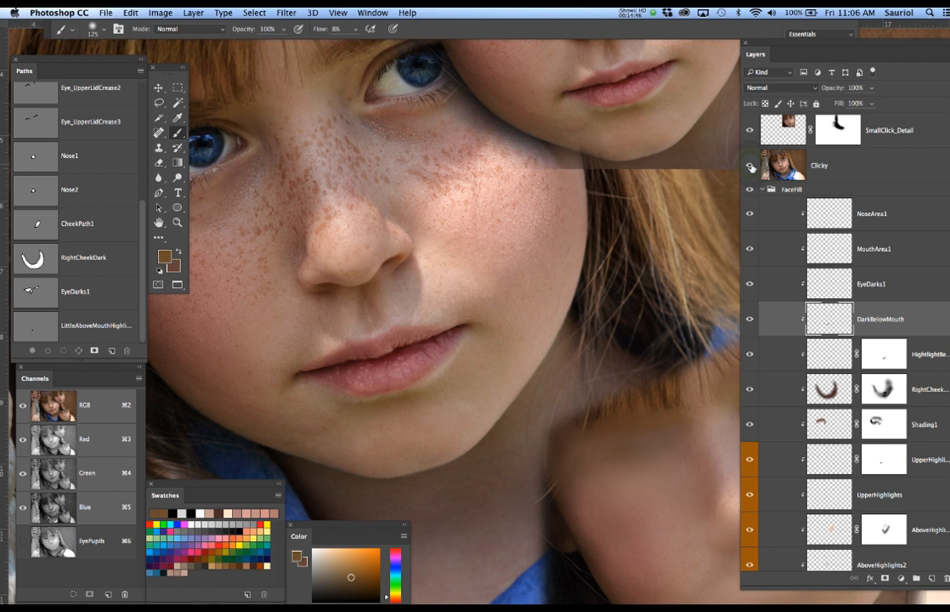
{"action": "left_click", "coordinate": [750, 166]}
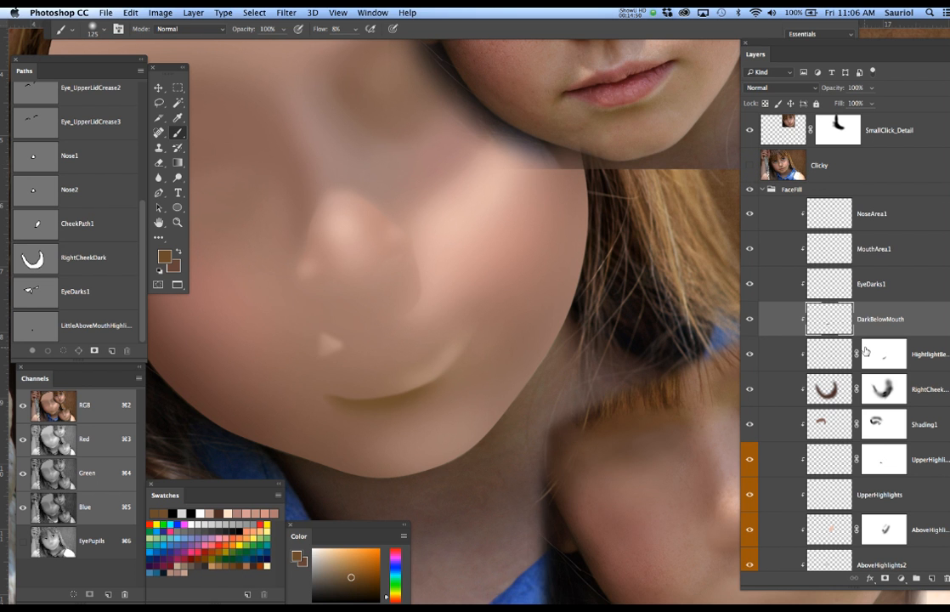
Add a layer mask to the DarkBelowMouth layer and soften the layer's painted shadow with a 12-pixel Gaussian Blur.
{"action": "left_click", "coordinate": [887, 578]}
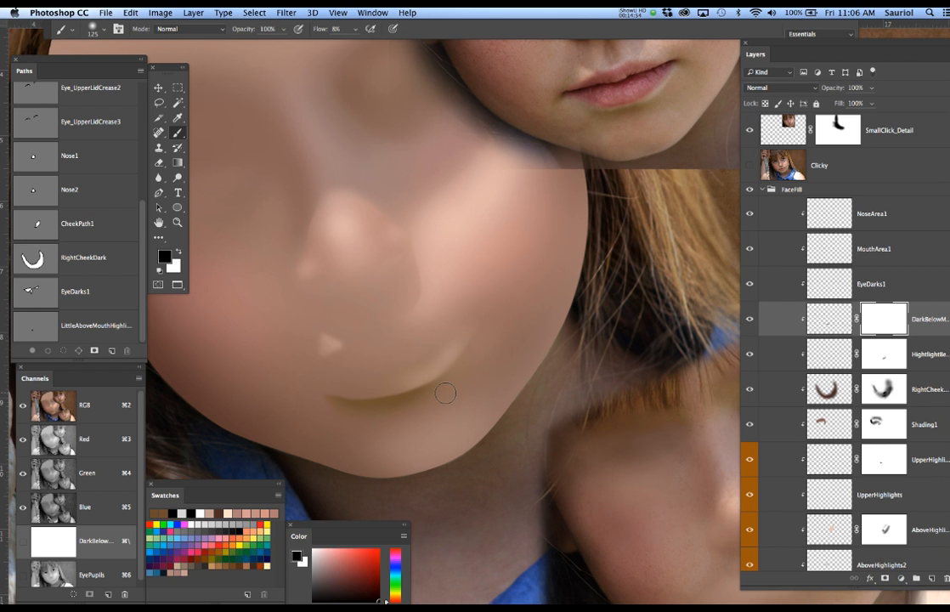
{"action": "key", "text": "super+d"}
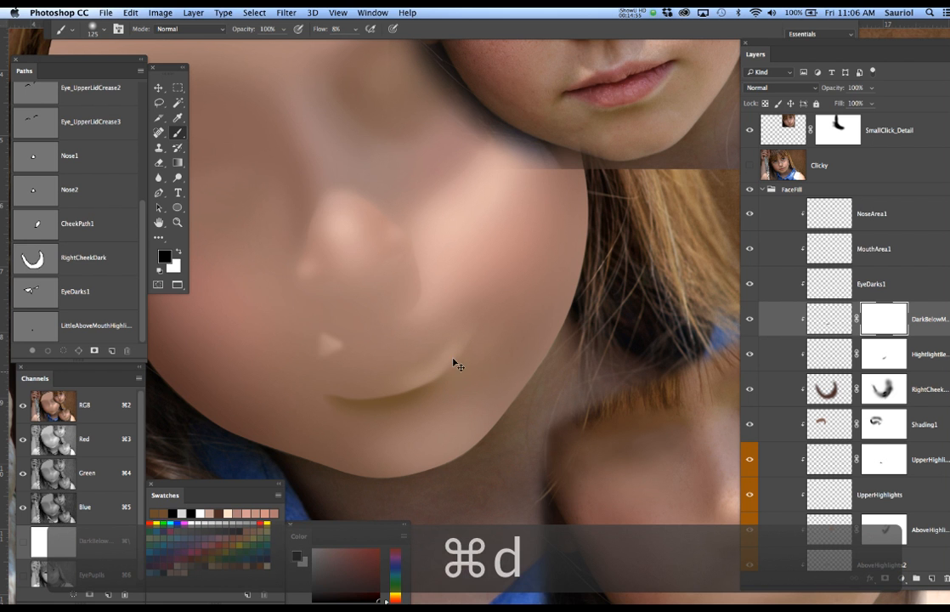
{"action": "left_click", "coordinate": [828, 319]}
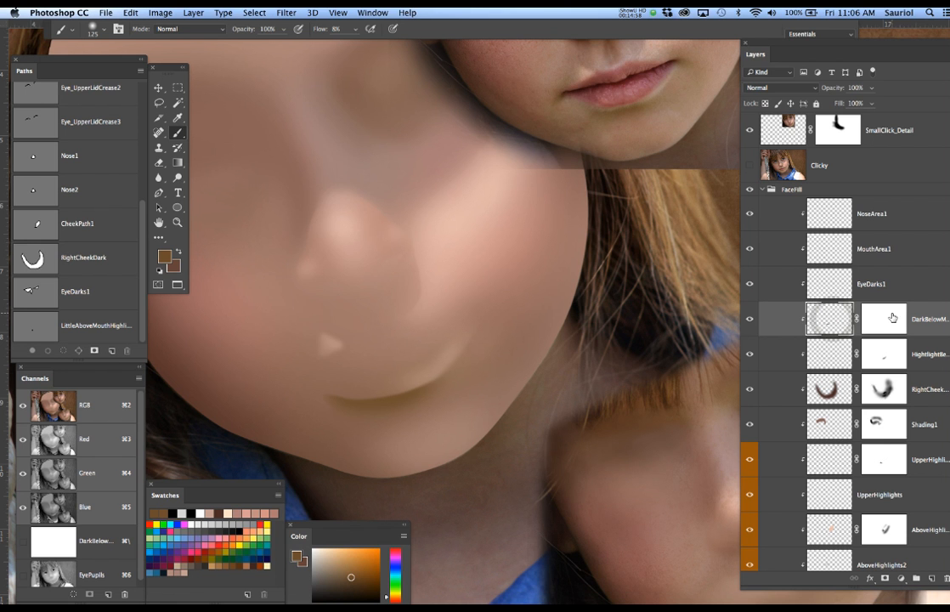
{"action": "left_click", "coordinate": [288, 11]}
{"action": "mouse_move", "coordinate": [350, 152]}
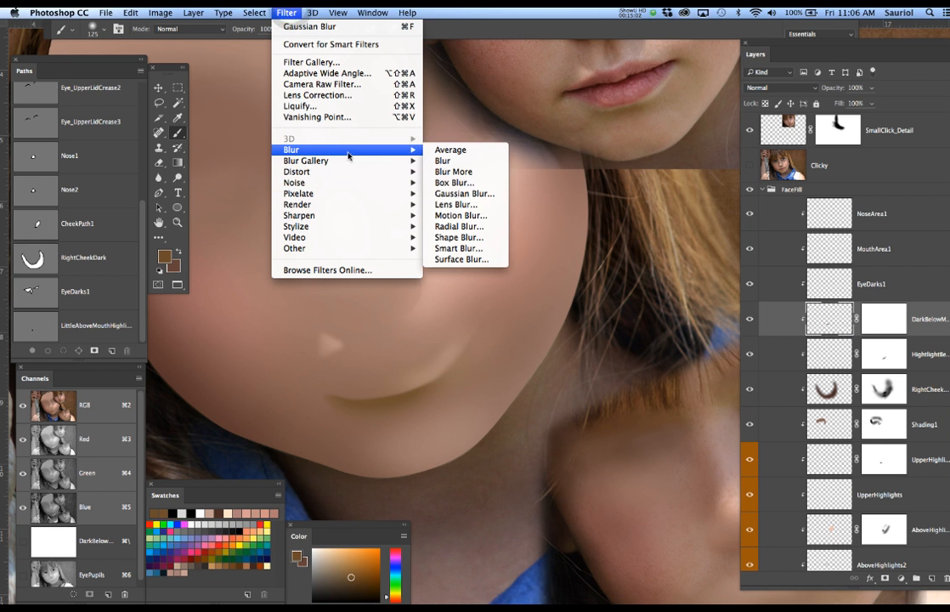
{"action": "left_click", "coordinate": [463, 194]}
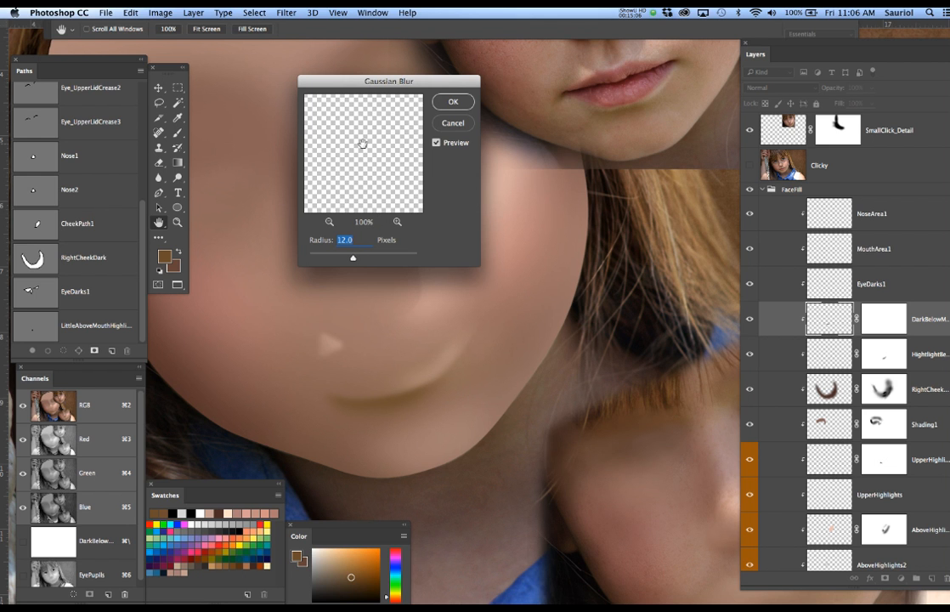
{"action": "left_click", "coordinate": [454, 104]}
{"action": "key", "text": "b"}
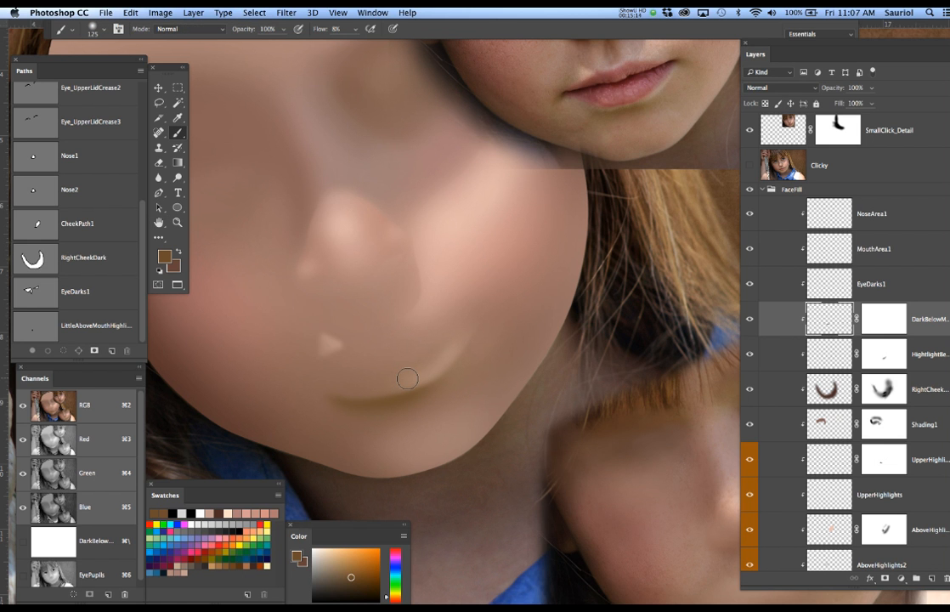
Try painting more brown below the mouth shadow on the DarkBelowMouth layer, and undo the strokes.
{"action": "key", "text": "b"}
{"action": "key", "text": "bracketright"}
{"action": "key", "text": "bracketright"}
{"action": "mouse_move", "coordinate": [430, 386]}
{"action": "left_mouse_down"}
{"action": "mouse_move", "coordinate": [397, 402]}
{"action": "mouse_move", "coordinate": [336, 405]}
{"action": "mouse_move", "coordinate": [443, 406]}
{"action": "mouse_move", "coordinate": [375, 422]}
{"action": "mouse_move", "coordinate": [435, 412]}
{"action": "left_mouse_up"}
{"action": "key", "text": "bracketleft"}
{"action": "key", "text": "bracketleft"}
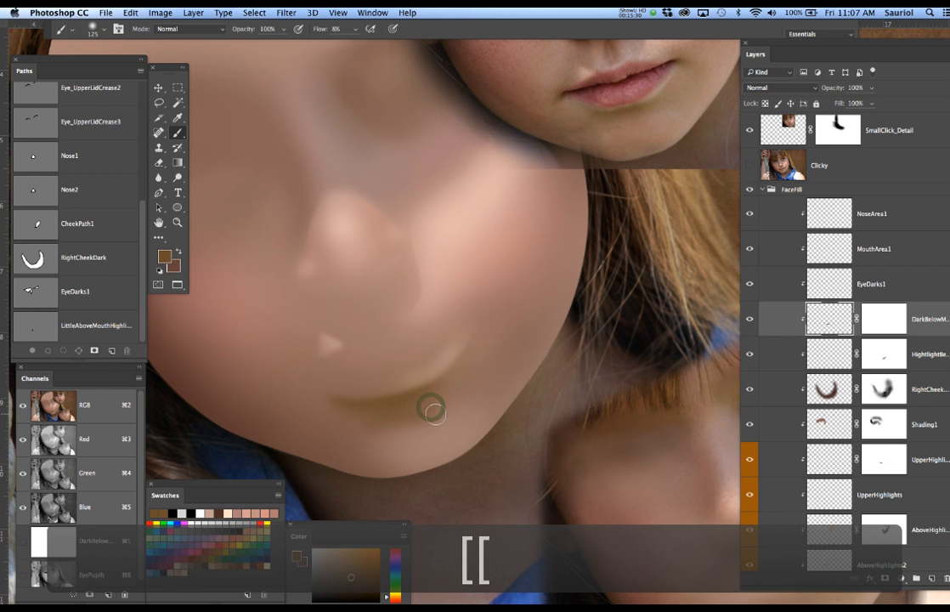
{"action": "key", "text": "super+z"}
{"action": "key", "text": "alt+super+z"}
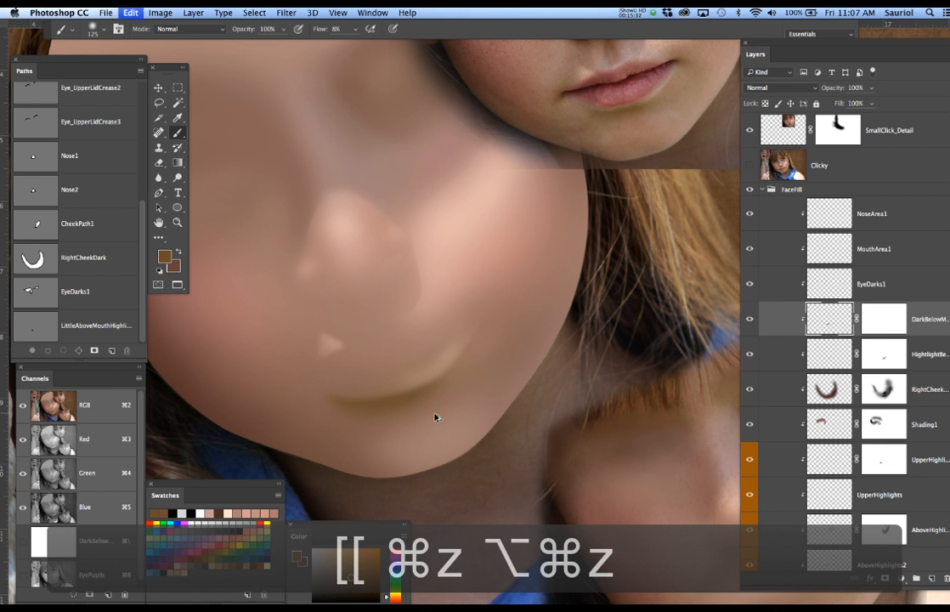
Check the mouth against the Clicky photo and fade the shadow's lower edge with a black 125 px brush on the DarkBelowMouth mask.
{"action": "left_click", "coordinate": [881, 328]}
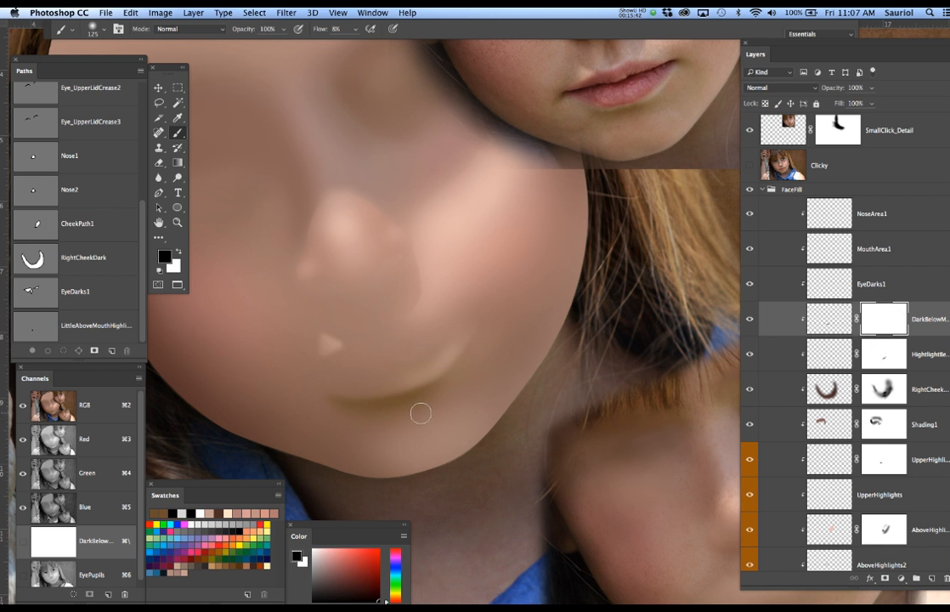
{"action": "left_click", "coordinate": [750, 167]}
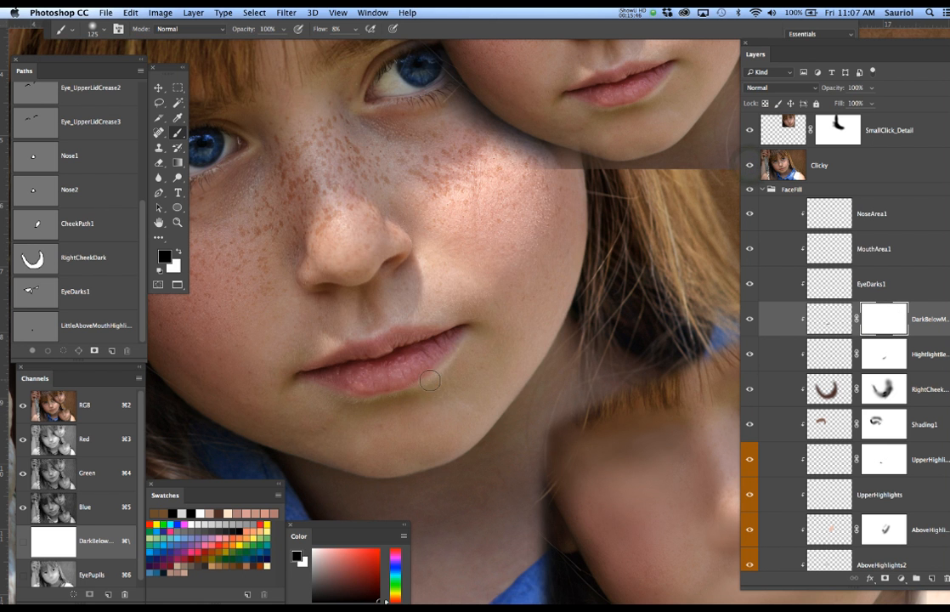
{"action": "left_click", "coordinate": [345, 432]}
{"action": "left_click", "coordinate": [443, 410]}
{"action": "left_click", "coordinate": [364, 428]}
{"action": "left_click", "coordinate": [749, 167]}
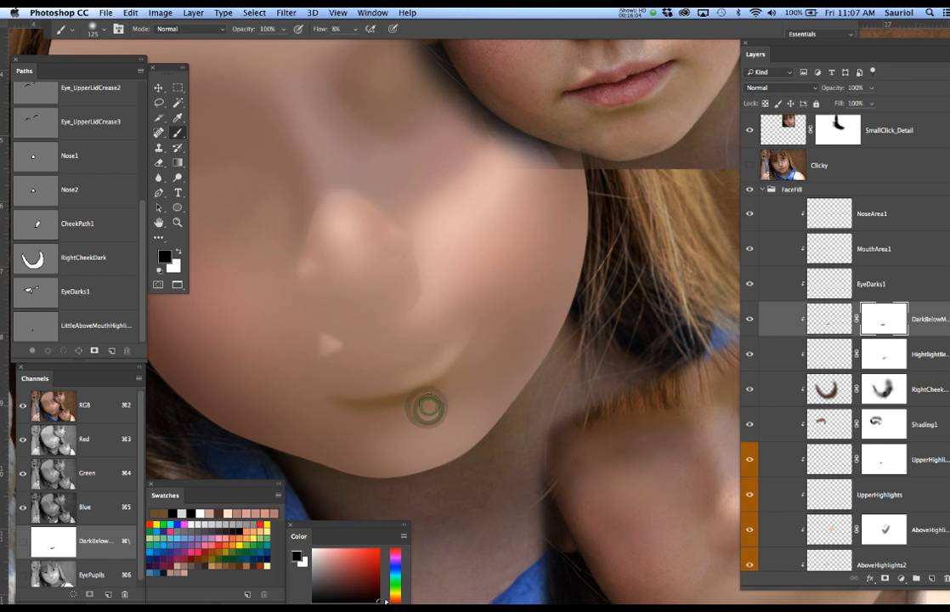
Enlarge the brush to 250 px and fade the shadow along its underside on the DarkBelowMouth mask.
{"action": "key", "text": "bracketright"}
{"action": "key", "text": "bracketright"}
{"action": "key", "text": "bracketright"}
{"action": "key", "text": "bracketright"}
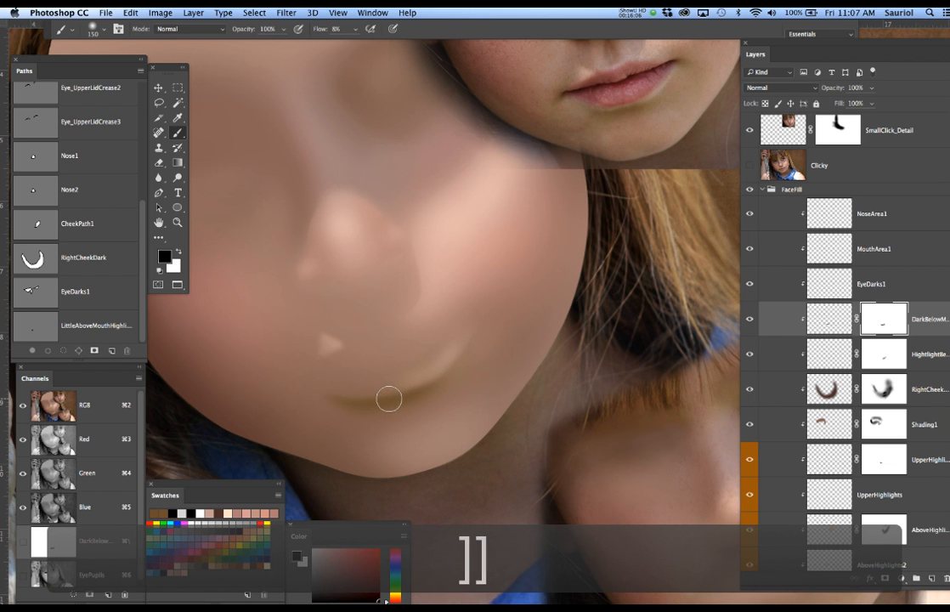
{"action": "mouse_move", "coordinate": [348, 403]}
{"action": "left_mouse_down"}
{"action": "mouse_move", "coordinate": [413, 395]}
{"action": "mouse_move", "coordinate": [407, 403]}
{"action": "mouse_move", "coordinate": [448, 405]}
{"action": "mouse_move", "coordinate": [439, 418]}
{"action": "mouse_move", "coordinate": [405, 416]}
{"action": "mouse_move", "coordinate": [425, 415]}
{"action": "left_mouse_up"}
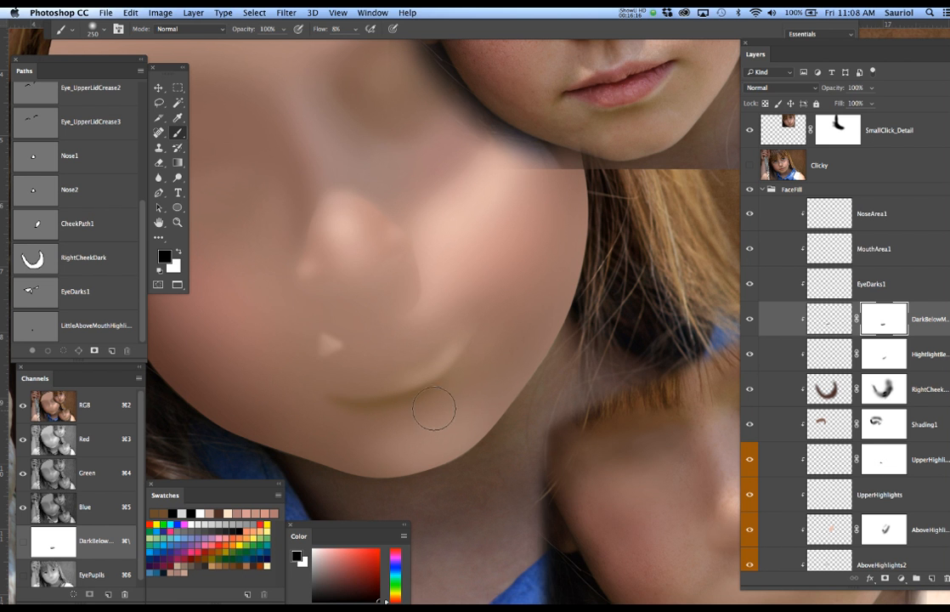
Compare the faded shadow with the Clicky photo and mask more of its upper edge and outer end with the 250 px brush.
{"action": "left_click", "coordinate": [751, 169]}
{"action": "left_click", "coordinate": [751, 169]}
{"action": "left_click", "coordinate": [751, 169]}
{"action": "left_click", "coordinate": [752, 169]}
{"action": "left_click", "coordinate": [751, 169]}
{"action": "left_click", "coordinate": [751, 169]}
{"action": "left_click", "coordinate": [752, 169]}
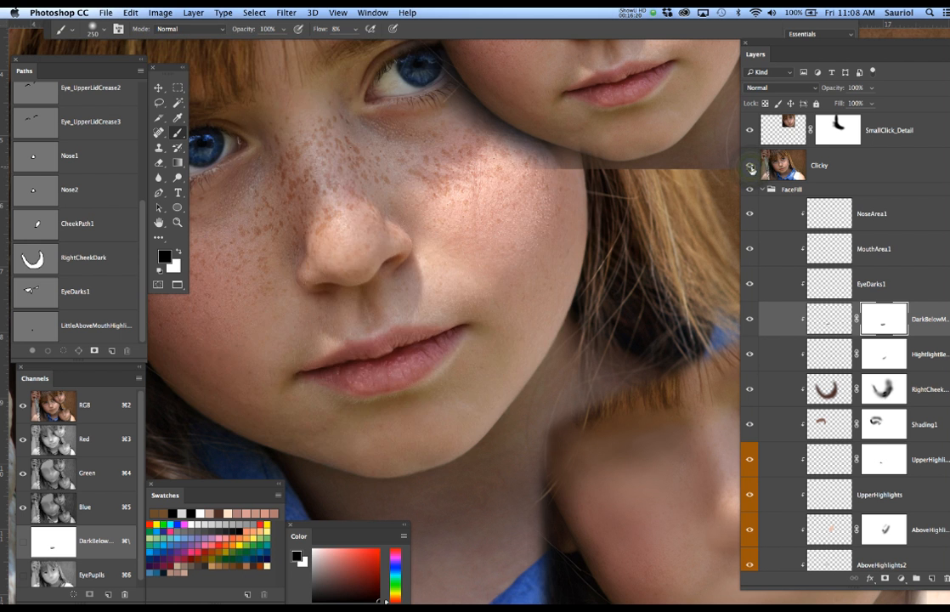
{"action": "left_click", "coordinate": [751, 169]}
{"action": "mouse_move", "coordinate": [334, 396]}
{"action": "left_mouse_down"}
{"action": "mouse_move", "coordinate": [374, 416]}
{"action": "mouse_move", "coordinate": [326, 390]}
{"action": "mouse_move", "coordinate": [355, 411]}
{"action": "mouse_move", "coordinate": [355, 425]}
{"action": "mouse_move", "coordinate": [432, 423]}
{"action": "mouse_move", "coordinate": [439, 407]}
{"action": "mouse_move", "coordinate": [416, 423]}
{"action": "mouse_move", "coordinate": [445, 408]}
{"action": "mouse_move", "coordinate": [421, 406]}
{"action": "mouse_move", "coordinate": [434, 379]}
{"action": "mouse_move", "coordinate": [414, 399]}
{"action": "mouse_move", "coordinate": [424, 388]}
{"action": "mouse_move", "coordinate": [399, 393]}
{"action": "left_mouse_up"}
Toggle the Clicky photo repeatedly to check the masked shadow against the real mouth and chin, leaving the photo hidden.
{"action": "left_click", "coordinate": [749, 166]}
{"action": "left_click", "coordinate": [750, 167]}
{"action": "left_click", "coordinate": [749, 167]}
{"action": "left_click", "coordinate": [749, 167]}
{"action": "left_click", "coordinate": [749, 167]}
{"action": "left_click", "coordinate": [750, 167]}
{"action": "left_click", "coordinate": [750, 167]}
{"action": "left_click", "coordinate": [750, 168]}
{"action": "left_click", "coordinate": [750, 167]}
{"action": "left_click", "coordinate": [750, 167]}
{"action": "left_click", "coordinate": [750, 167]}
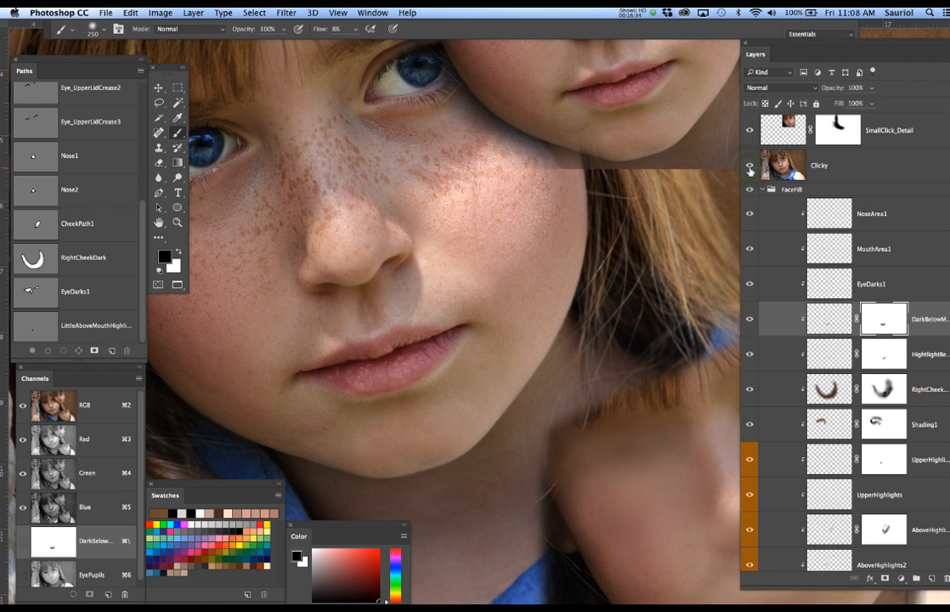
{"action": "left_click", "coordinate": [749, 167]}
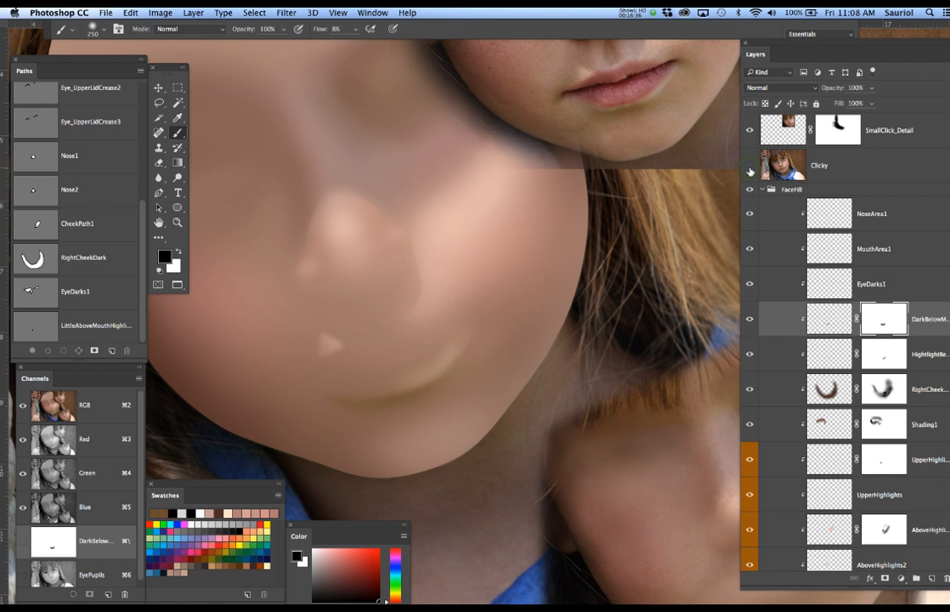
Examine the whole painted face against the Clicky FaceBase reference by toggling that layer, leaving it hidden.
{"action": "left_click", "coordinate": [436, 330], "text": "alt"}
{"action": "left_click", "coordinate": [436, 329], "text": "alt"}
{"action": "left_click_drag", "start_coordinate": [459, 315], "coordinate": [471, 335]}
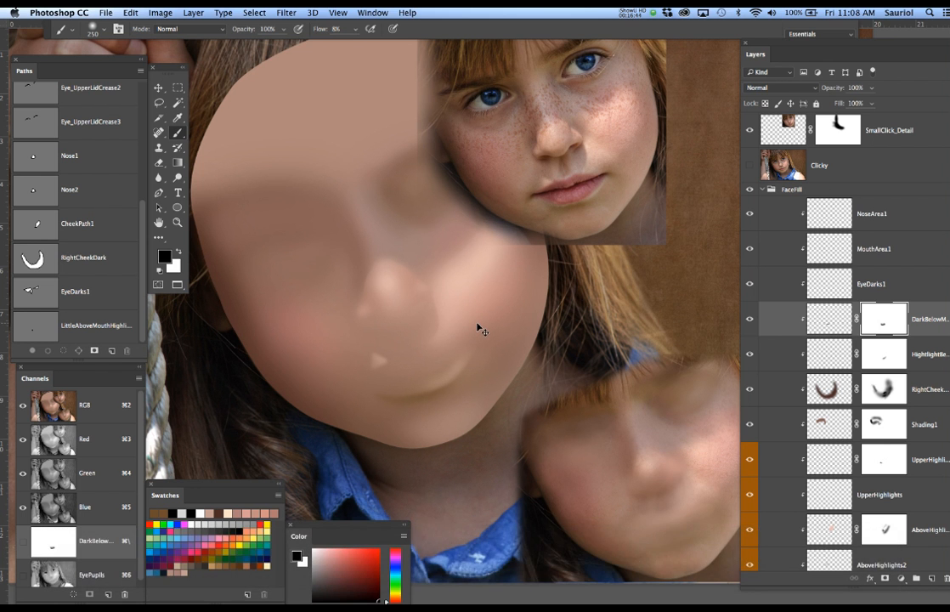
{"action": "key", "text": "s"}
{"action": "left_click", "coordinate": [748, 166]}
{"action": "scroll", "coordinate": [790, 247], "scroll_direction": "up", "scroll_amount": 3}
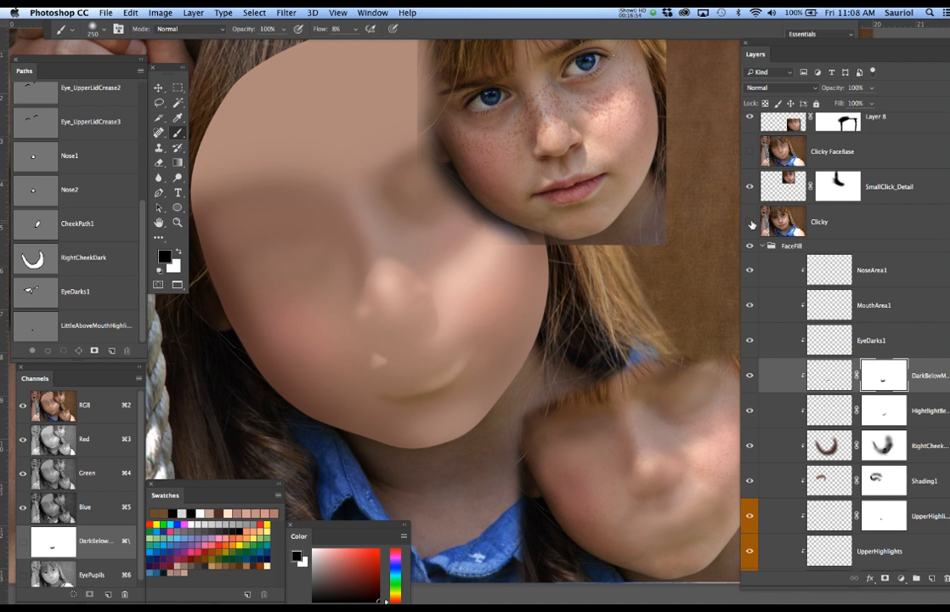
{"action": "left_click", "coordinate": [752, 153]}
{"action": "left_click", "coordinate": [751, 153]}
{"action": "left_click", "coordinate": [751, 153]}
{"action": "left_click", "coordinate": [752, 153]}
{"action": "left_click", "coordinate": [751, 153]}
{"action": "left_click", "coordinate": [752, 153]}
{"action": "left_click", "coordinate": [749, 222]}
{"action": "left_click", "coordinate": [749, 222]}
{"action": "left_click", "coordinate": [751, 153]}
{"action": "left_click", "coordinate": [751, 153]}
{"action": "left_click", "coordinate": [751, 153]}
{"action": "left_click", "coordinate": [751, 153]}
{"action": "left_click", "coordinate": [751, 153]}
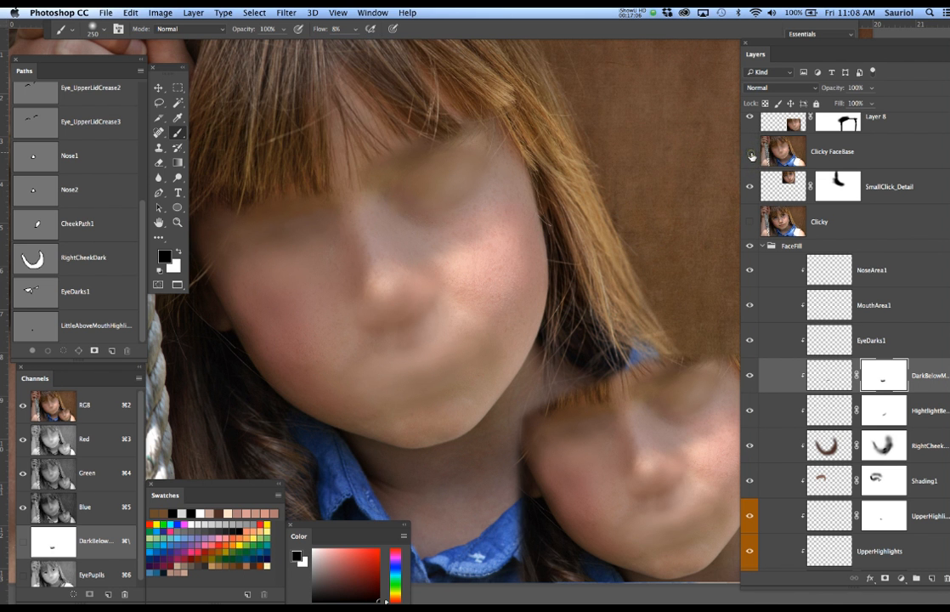
{"action": "left_click", "coordinate": [751, 153]}
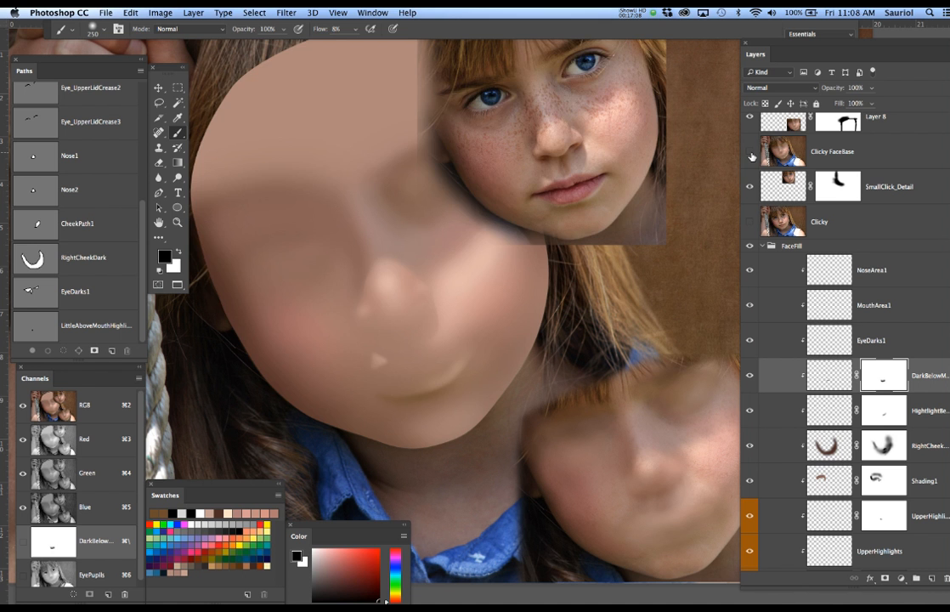
Move the SmallClick_Detail layer above Clicky FaceBase and compare the painted face with both Clicky references, leaving them hidden.
{"action": "left_click", "coordinate": [752, 153]}
{"action": "left_click_drag", "start_coordinate": [883, 188], "coordinate": [850, 133]}
{"action": "left_click", "coordinate": [750, 187]}
{"action": "left_click", "coordinate": [750, 187]}
{"action": "left_click", "coordinate": [751, 187]}
{"action": "left_click", "coordinate": [751, 187]}
{"action": "left_click", "coordinate": [750, 187]}
{"action": "left_click", "coordinate": [751, 187]}
{"action": "left_click", "coordinate": [751, 187]}
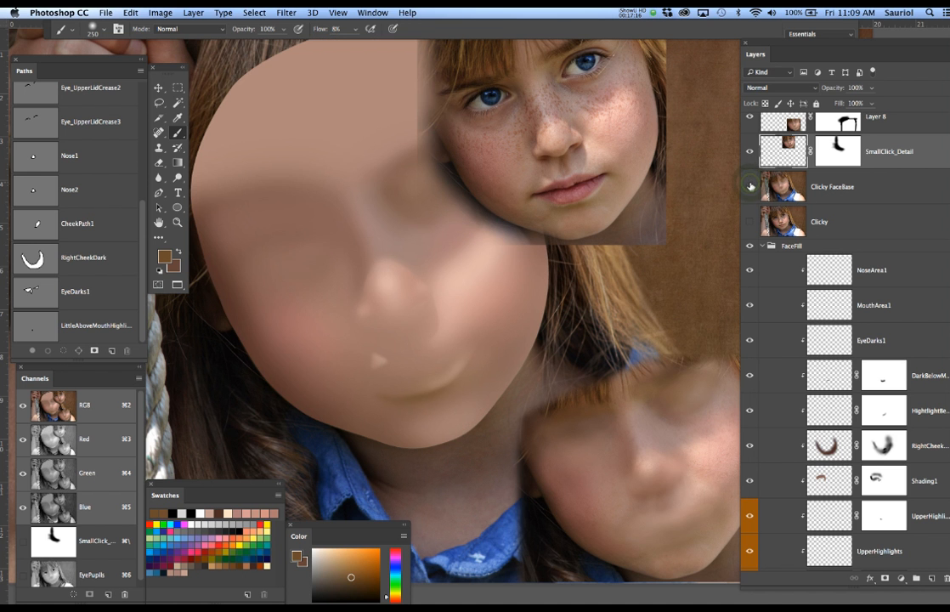
{"action": "left_click", "coordinate": [751, 187]}
{"action": "left_click", "coordinate": [751, 187]}
{"action": "left_click", "coordinate": [749, 222]}
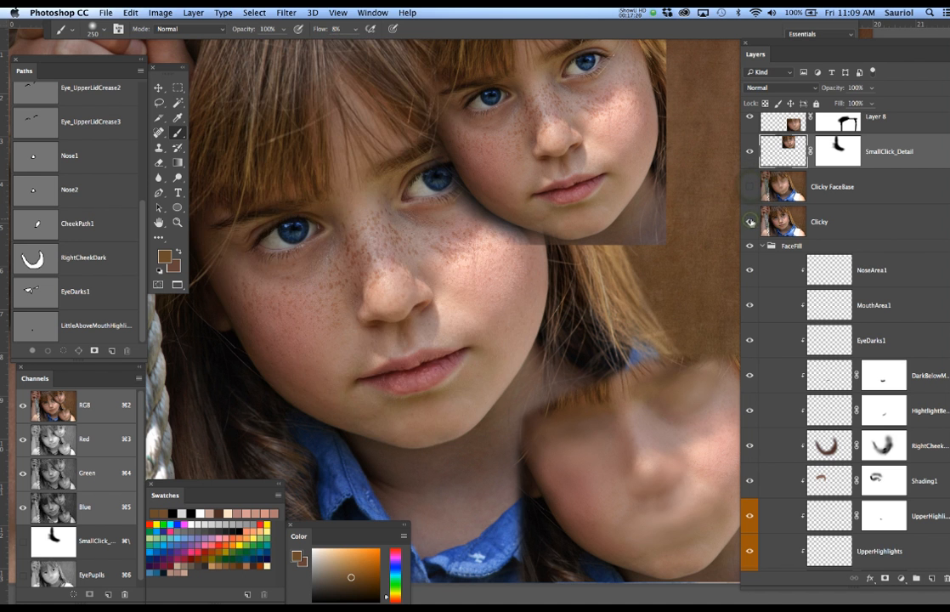
{"action": "left_click", "coordinate": [749, 222]}
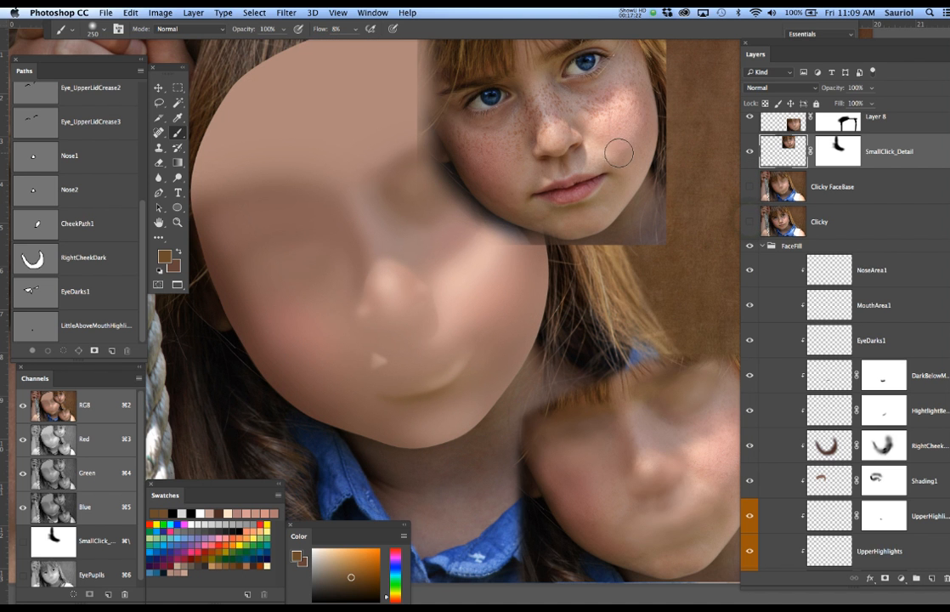
Move the SmallClick_Detail reference photo down and to the right so it clears the painted face.
{"action": "key", "text": "v"}
{"action": "right_click", "coordinate": [572, 154]}
{"action": "left_click", "coordinate": [578, 156]}
{"action": "left_click_drag", "start_coordinate": [555, 152], "coordinate": [629, 174]}
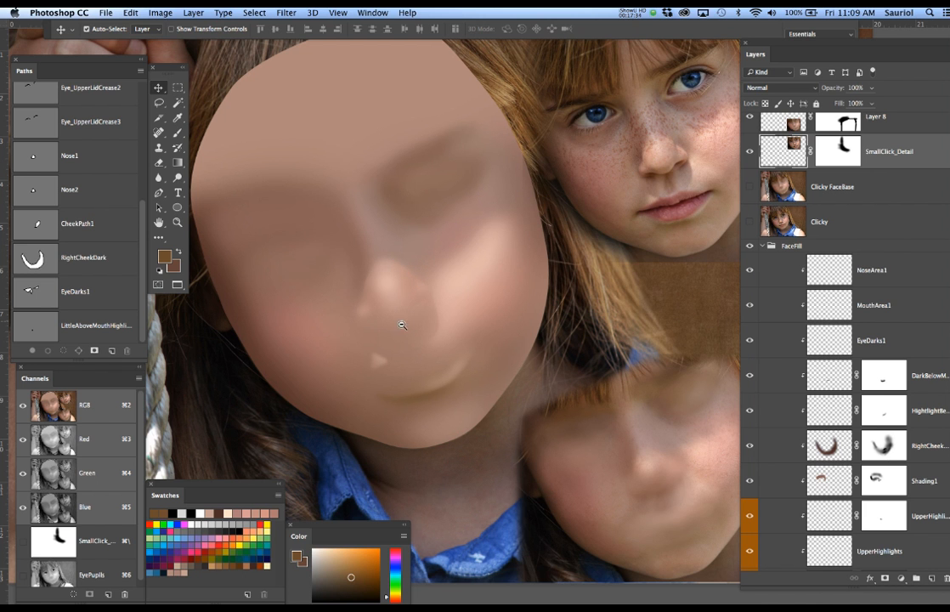
Make NoseArea1 in the FaceFill group the active layer.
{"action": "left_click_drag", "start_coordinate": [467, 311], "coordinate": [454, 318]}
{"action": "left_click_drag", "start_coordinate": [412, 359], "coordinate": [427, 359]}
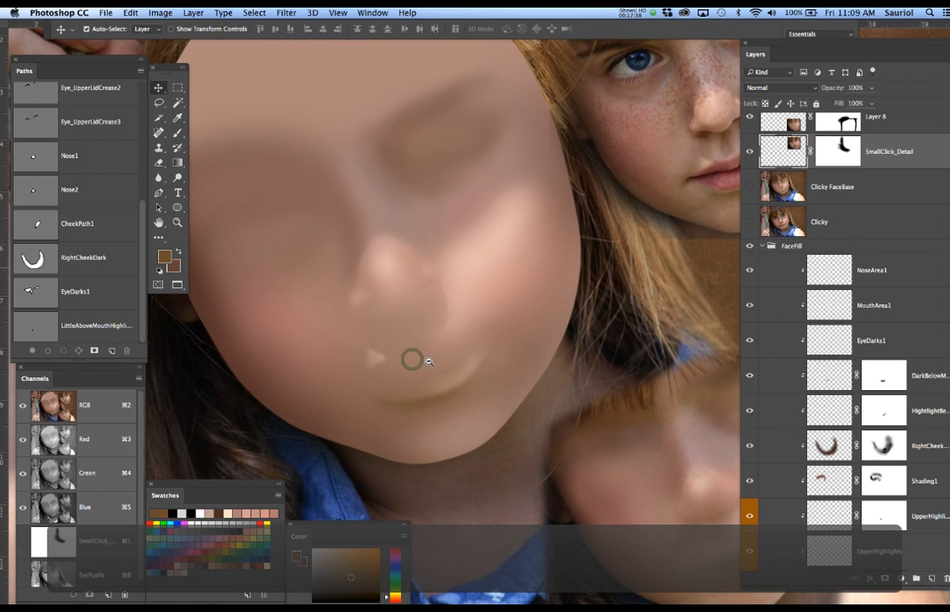
{"action": "left_click_drag", "start_coordinate": [406, 277], "coordinate": [415, 324]}
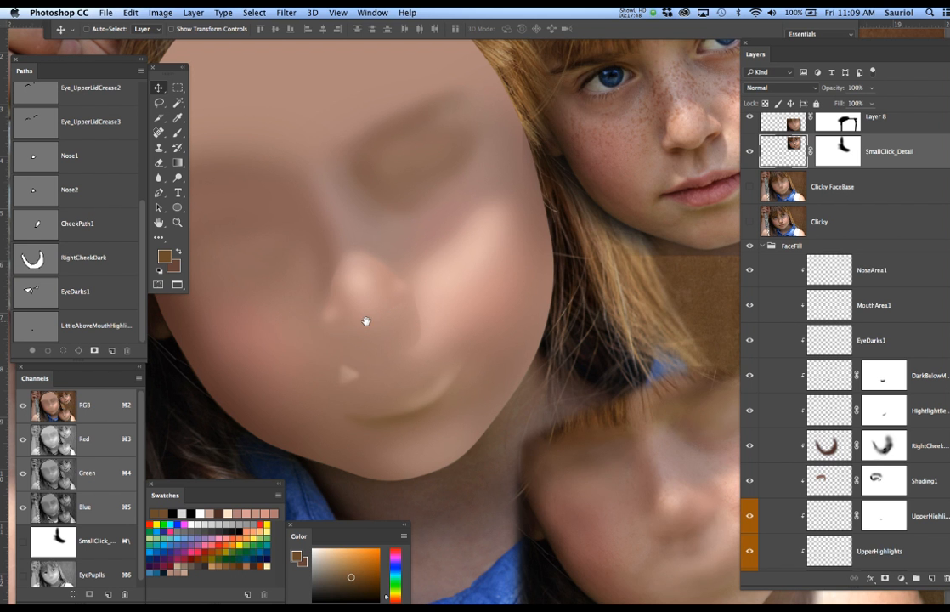
{"action": "left_click_drag", "start_coordinate": [366, 322], "coordinate": [386, 313]}
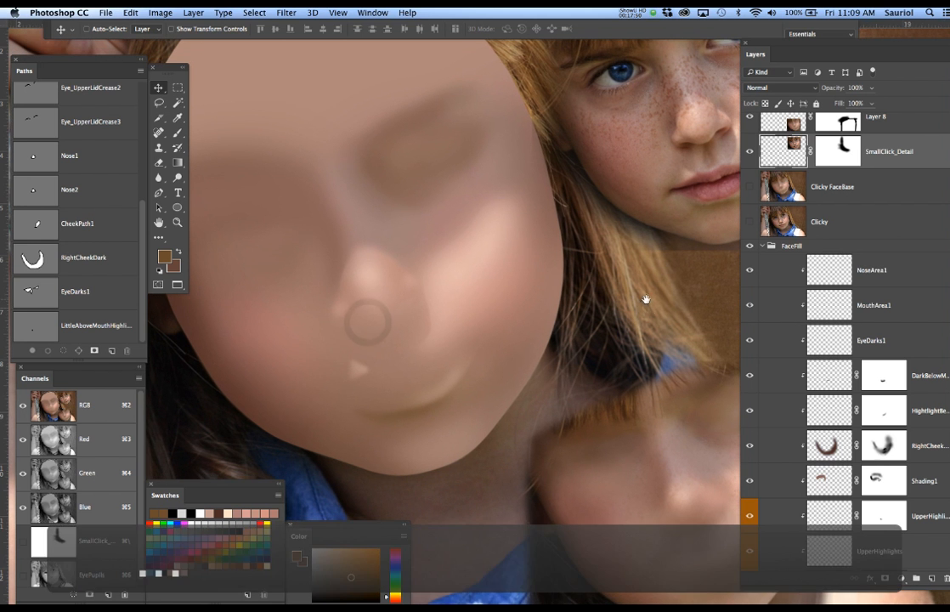
{"action": "left_click", "coordinate": [884, 271]}
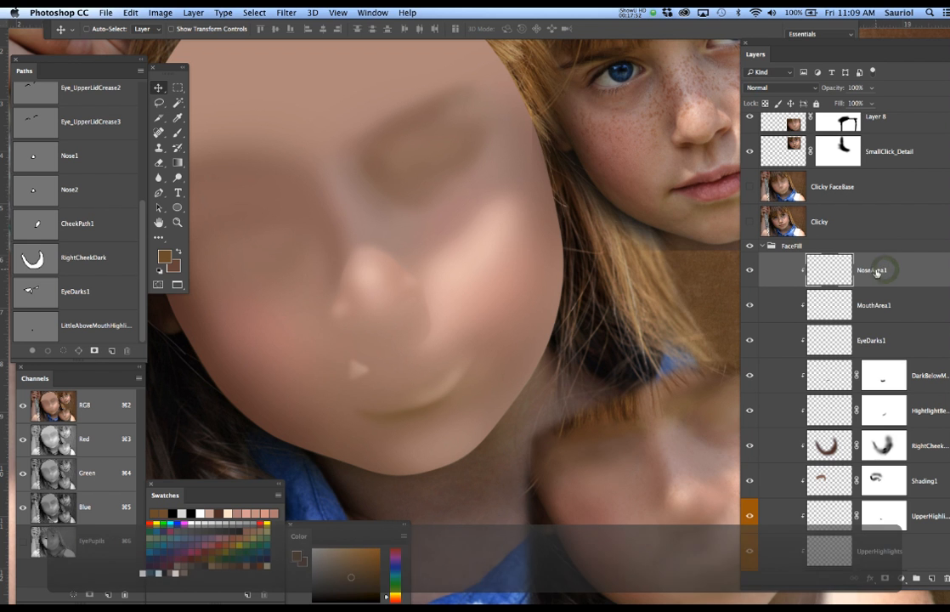
{"action": "left_click", "coordinate": [877, 330]}
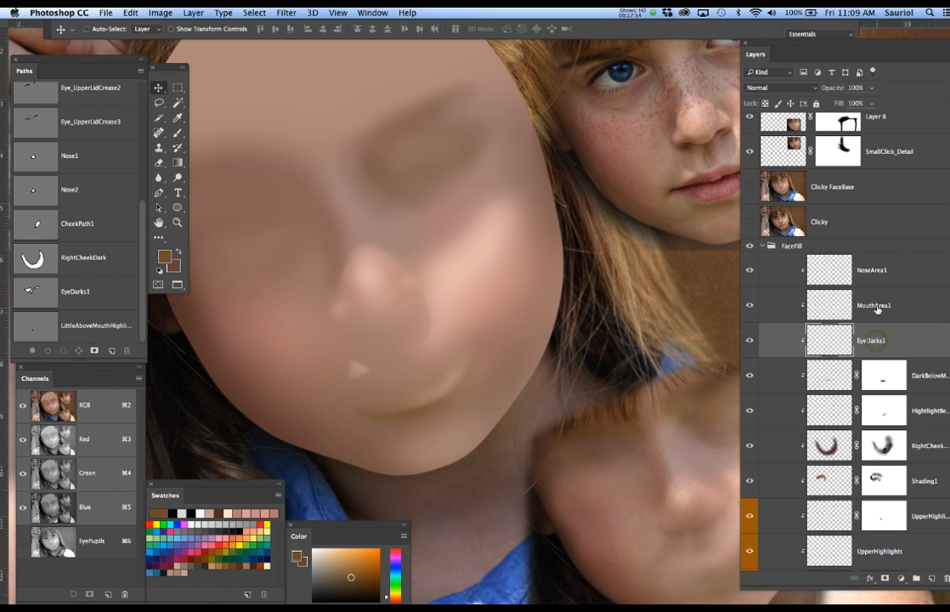
{"action": "left_click", "coordinate": [880, 272]}
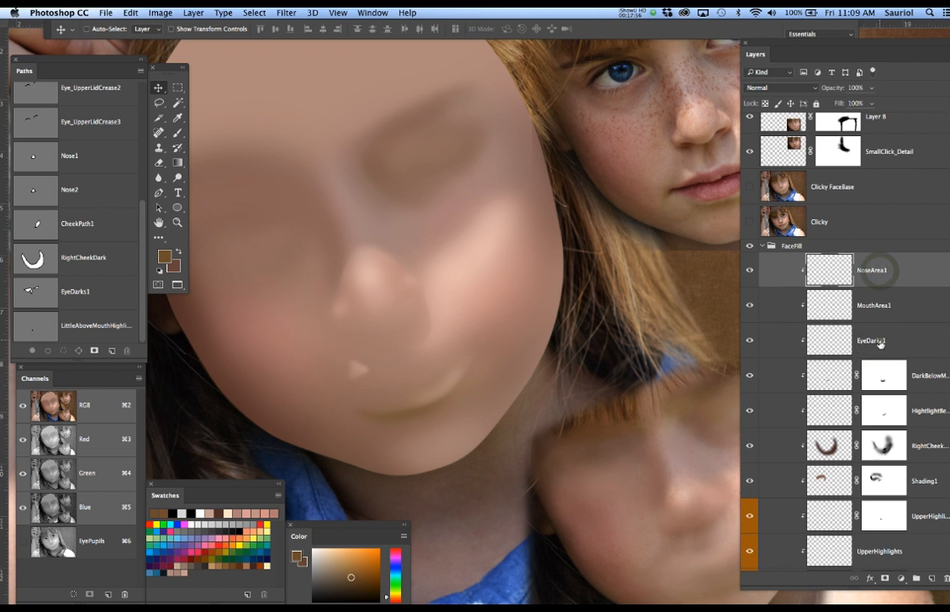
{"action": "left_click", "coordinate": [879, 340]}
{"action": "left_click", "coordinate": [885, 270]}
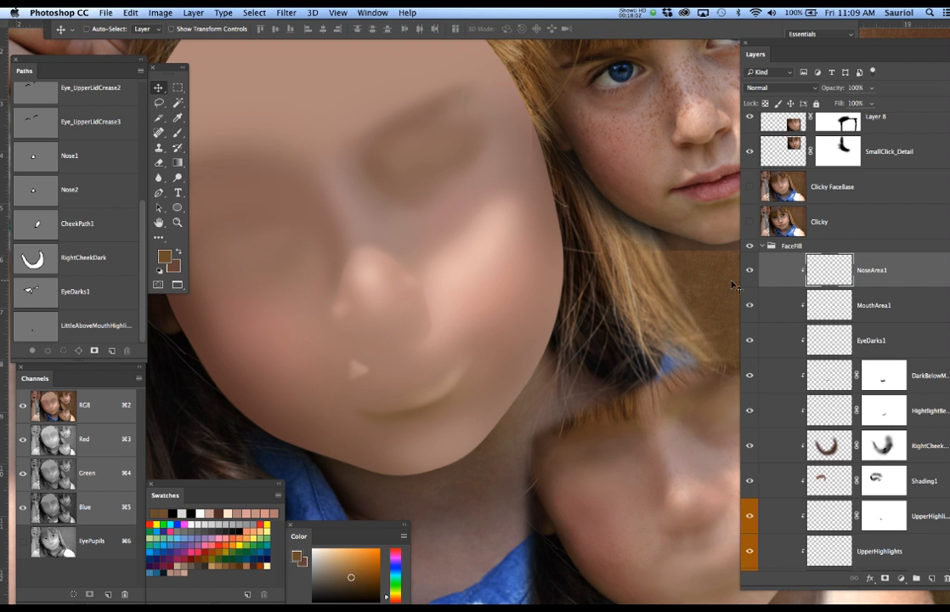
Show the Clicky photo and ready the Pen tool in Path mode for tracing around the nose.
{"action": "left_click", "coordinate": [749, 221]}
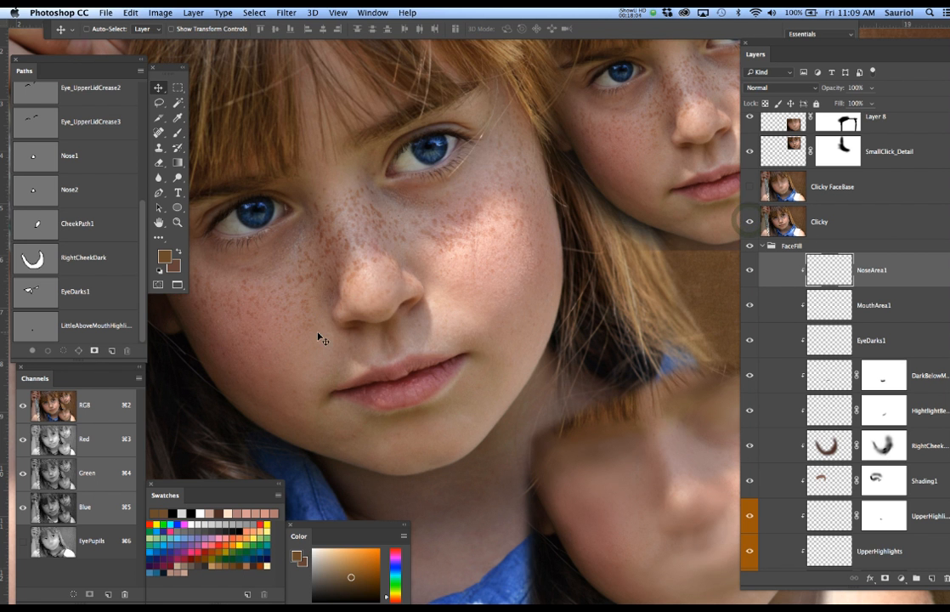
{"action": "left_click", "coordinate": [344, 343]}
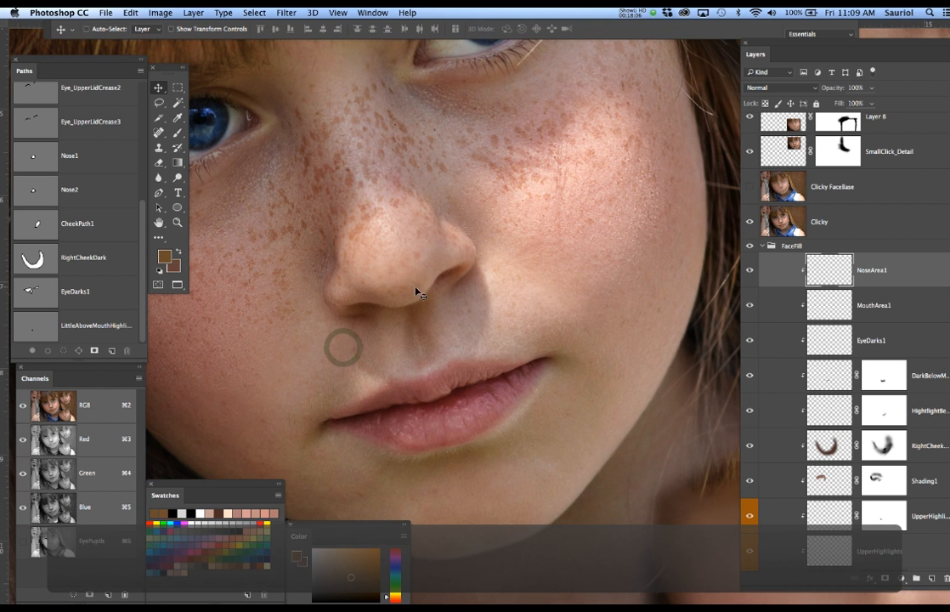
{"action": "key", "text": "p"}
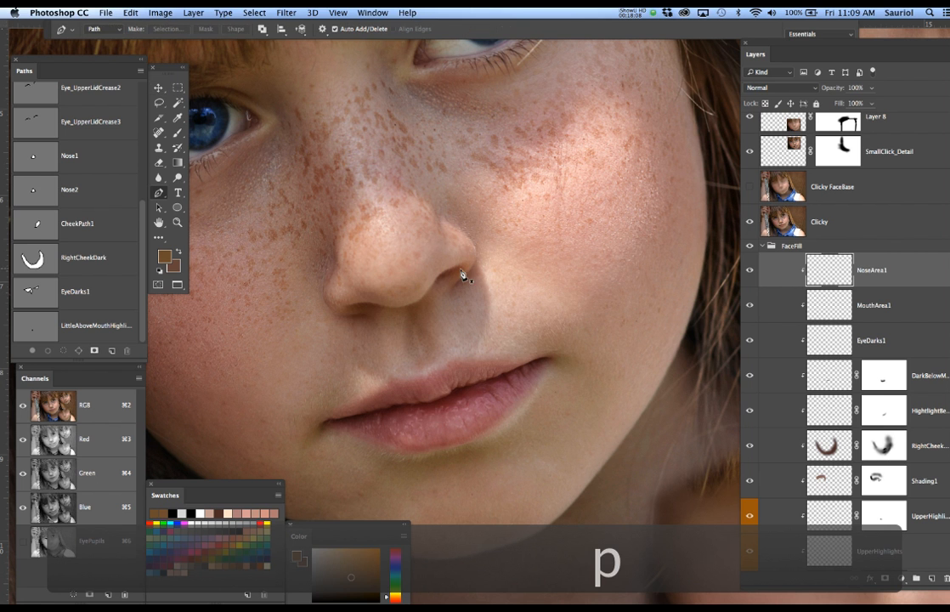
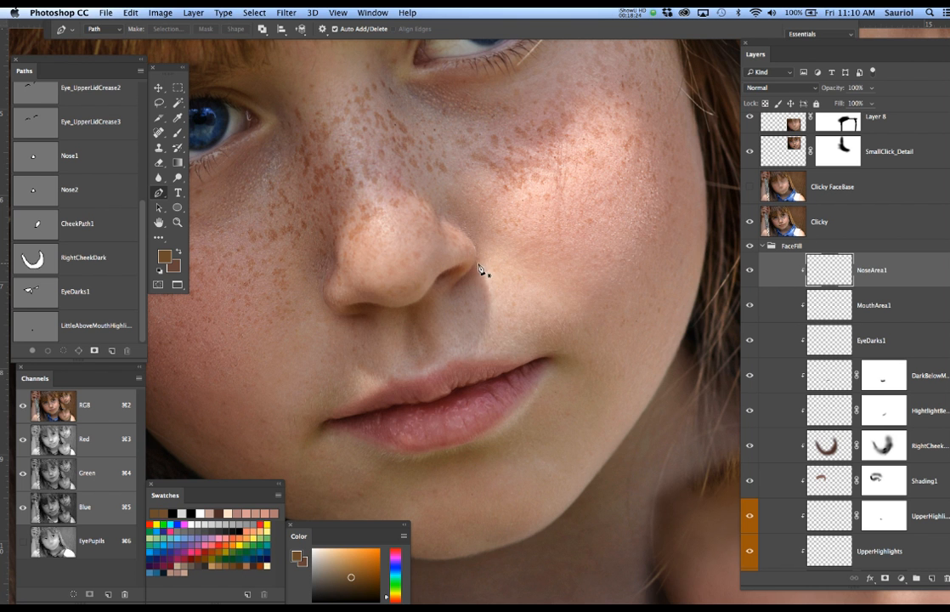
Trace a Pen tool path along the underside of the nose from the right-hand nostril edge to the left-hand nostril edge.
{"action": "scroll", "coordinate": [475, 281], "scroll_direction": "up", "scroll_amount": 2}
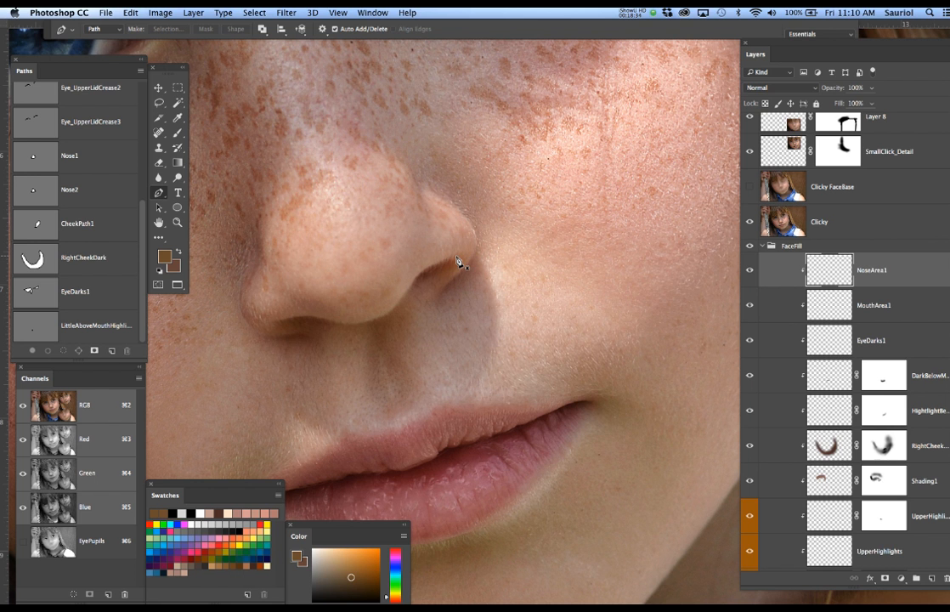
{"action": "left_click_drag", "start_coordinate": [483, 259], "coordinate": [481, 243]}
{"action": "left_click_drag", "start_coordinate": [471, 250], "coordinate": [460, 255]}
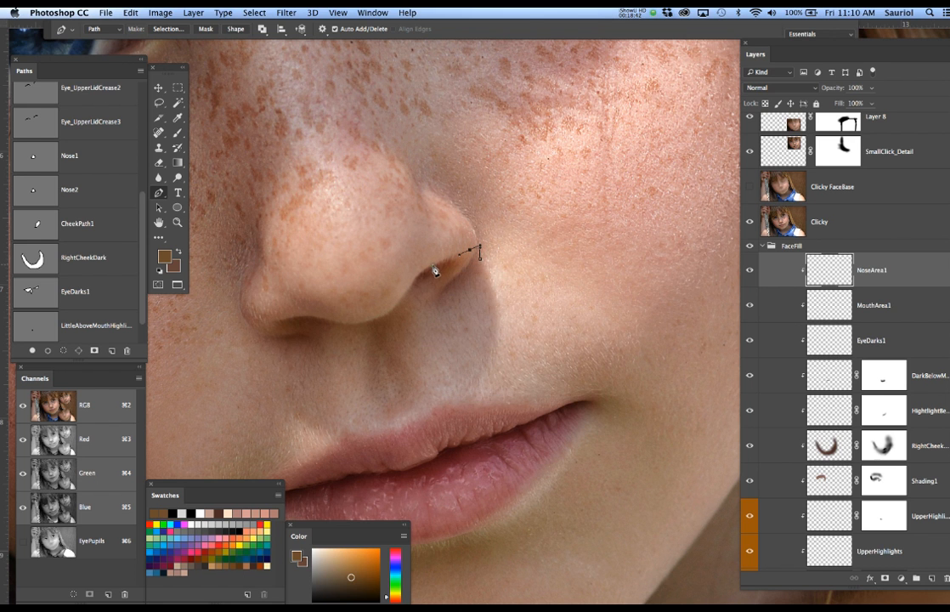
{"action": "left_click_drag", "start_coordinate": [411, 290], "coordinate": [403, 303]}
{"action": "left_click_drag", "start_coordinate": [409, 289], "coordinate": [407, 288]}
{"action": "left_click_drag", "start_coordinate": [372, 321], "coordinate": [289, 319]}
{"action": "left_click", "coordinate": [272, 325]}
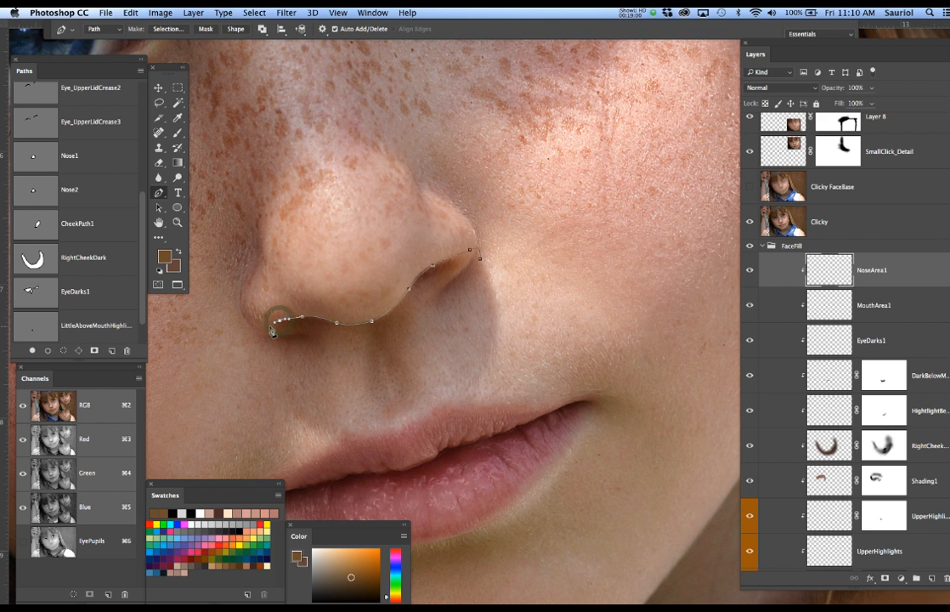
{"action": "left_click_drag", "start_coordinate": [304, 344], "coordinate": [364, 310]}
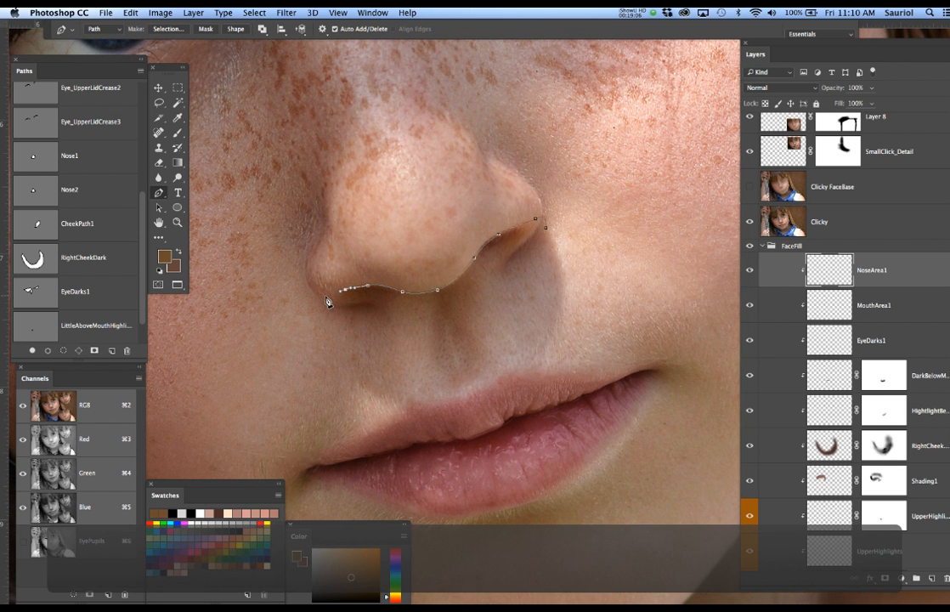
{"action": "left_click", "coordinate": [356, 331], "text": "alt+super"}
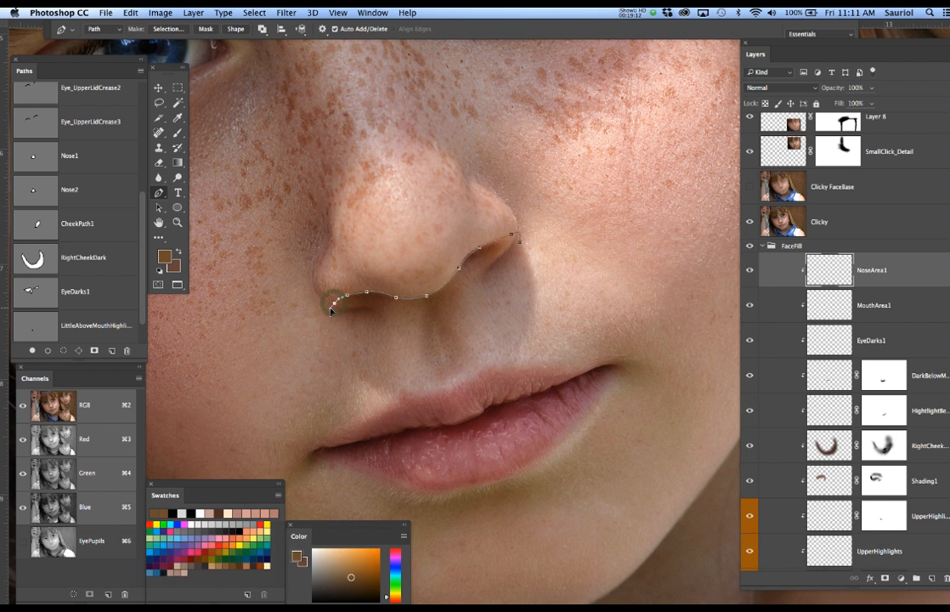
{"action": "left_click", "coordinate": [362, 337], "text": "alt+super"}
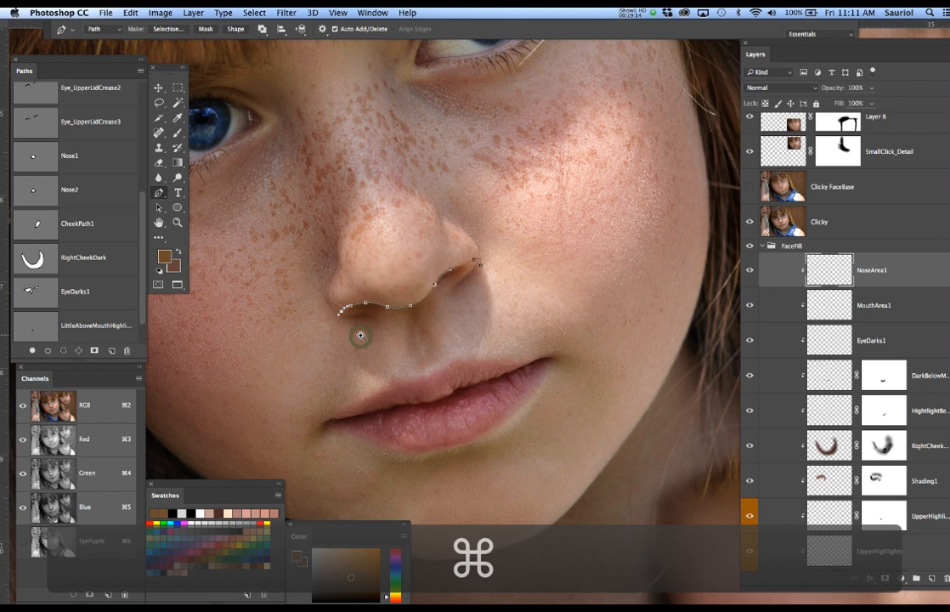
Extend the path from the left-hand nostril down the cheek, around the mouth corner and up to the upper lip's edge.
{"action": "left_click", "coordinate": [332, 330]}
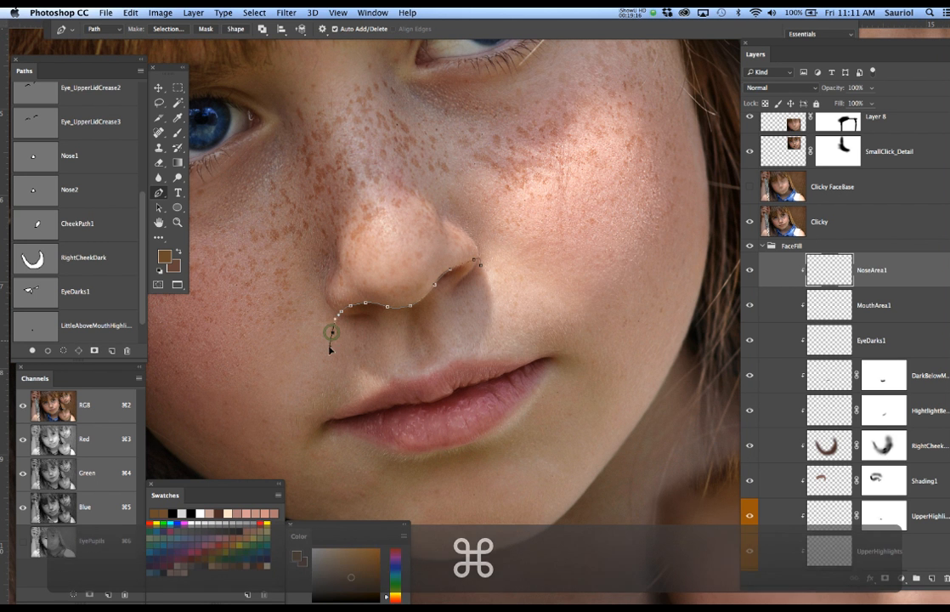
{"action": "left_click", "coordinate": [328, 349]}
{"action": "left_click", "coordinate": [314, 393]}
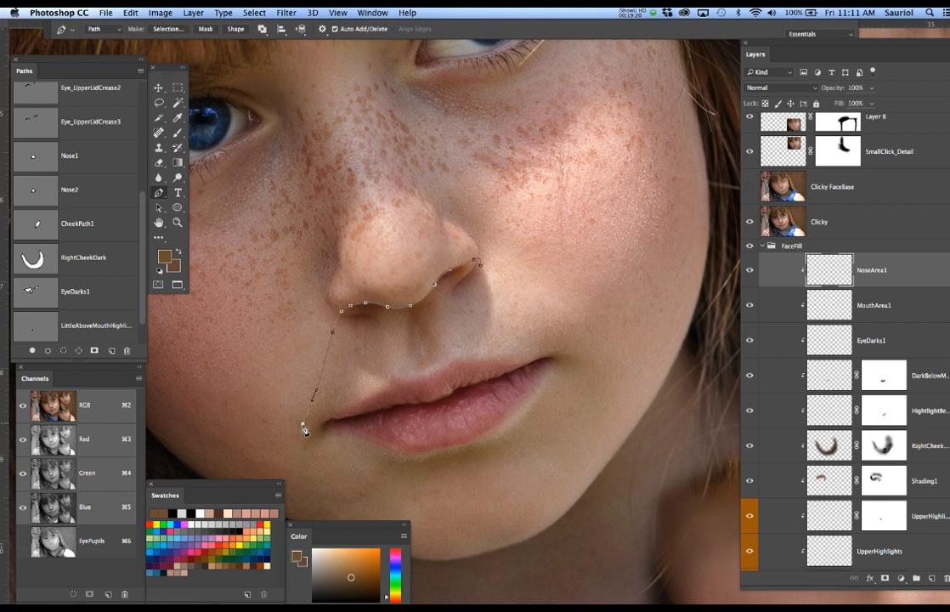
{"action": "left_click_drag", "start_coordinate": [323, 440], "coordinate": [341, 425]}
{"action": "left_click", "coordinate": [359, 379]}
Trace the path along the upper lip's edge and up the nose shadow's outer edge, closing it at the nostril.
{"action": "left_click_drag", "start_coordinate": [359, 380], "coordinate": [403, 380]}
{"action": "left_click", "coordinate": [421, 377]}
{"action": "left_click", "coordinate": [434, 373]}
{"action": "left_click_drag", "start_coordinate": [457, 362], "coordinate": [466, 362]}
{"action": "left_click", "coordinate": [471, 362]}
{"action": "left_click", "coordinate": [492, 324]}
{"action": "left_click_drag", "start_coordinate": [493, 318], "coordinate": [492, 306]}
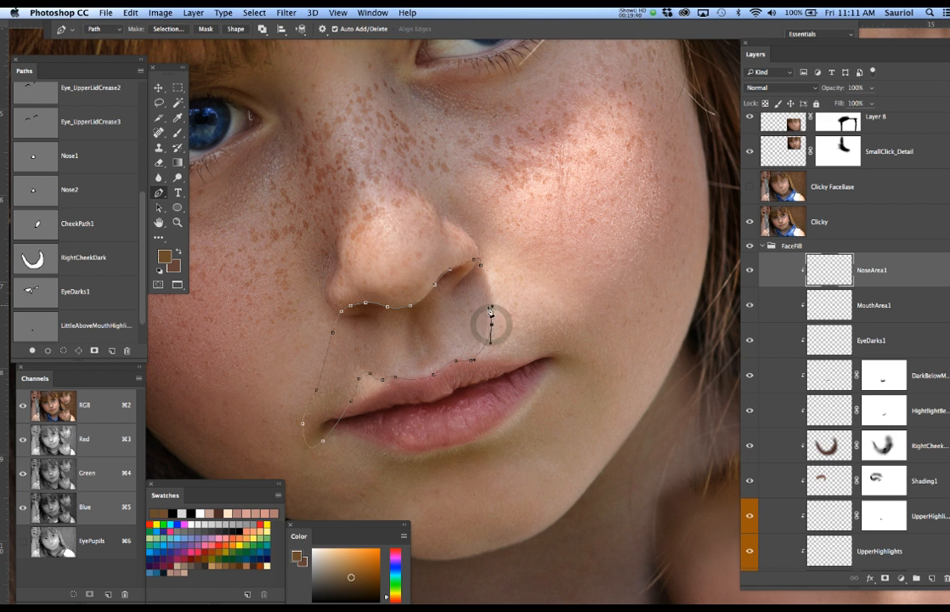
{"action": "left_click", "coordinate": [481, 266]}
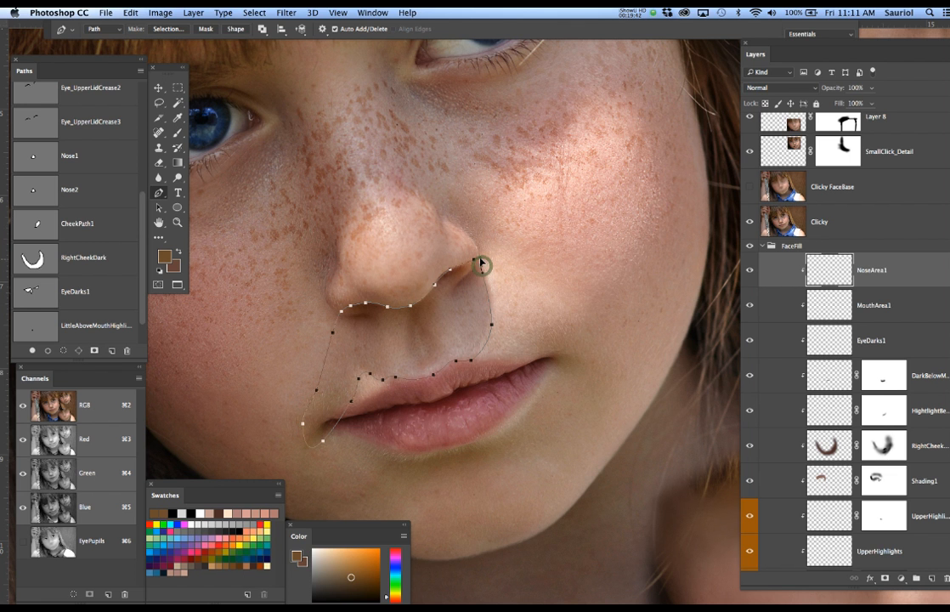
Undo the last point edit and reshape the path's curve along the nose shadow's outer edge.
{"action": "left_click", "coordinate": [486, 272]}
{"action": "key", "text": "super+z"}
{"action": "left_click_drag", "start_coordinate": [484, 266], "coordinate": [492, 276]}
{"action": "left_click_drag", "start_coordinate": [493, 325], "coordinate": [489, 323]}
Save the work path as NoseArea1, reusing the name copied from the NoseArea1 layer.
{"action": "scroll", "coordinate": [136, 314], "scroll_direction": "down", "scroll_amount": 1}
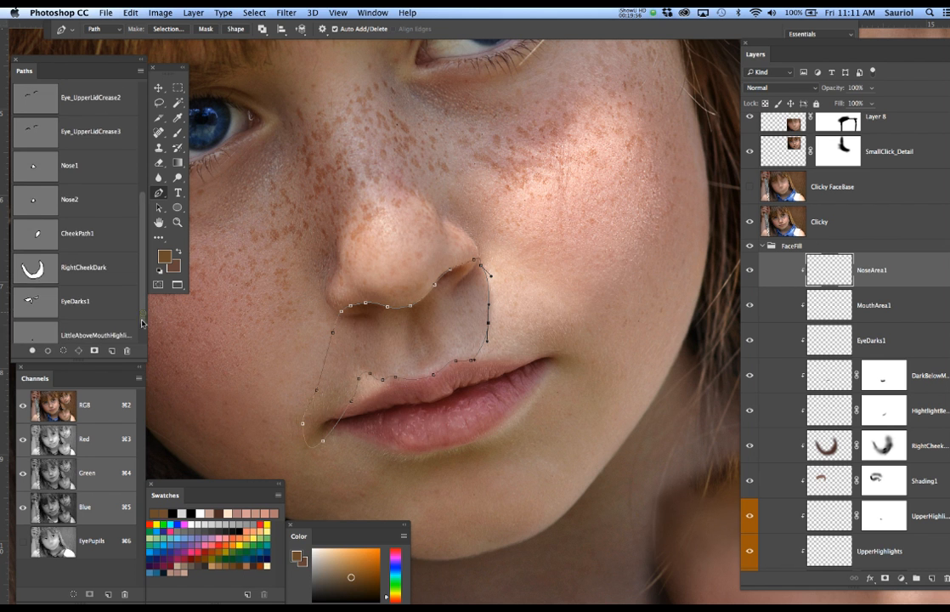
{"action": "double_click", "coordinate": [84, 325]}
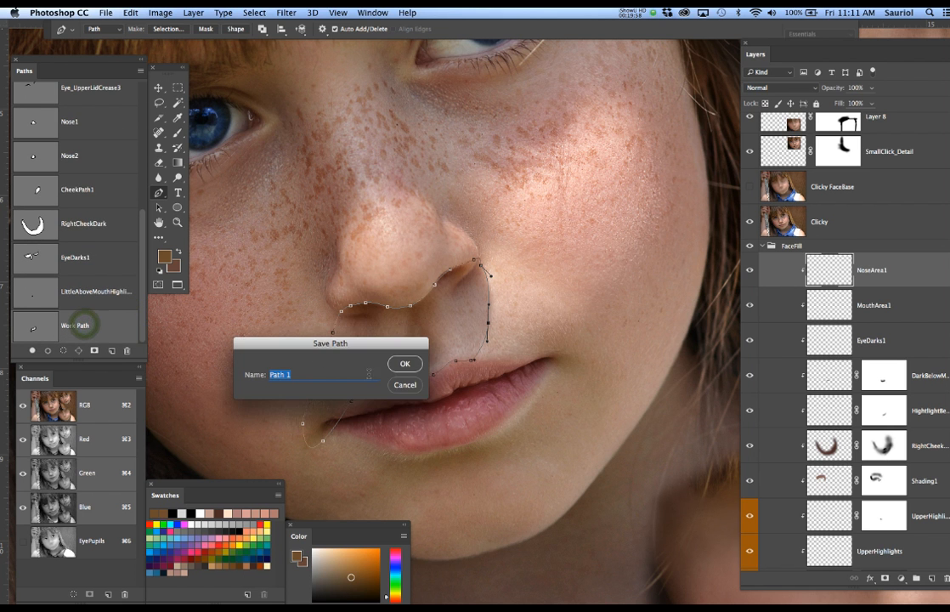
{"action": "left_click", "coordinate": [404, 384]}
{"action": "double_click", "coordinate": [873, 270]}
{"action": "key", "text": "super+c"}
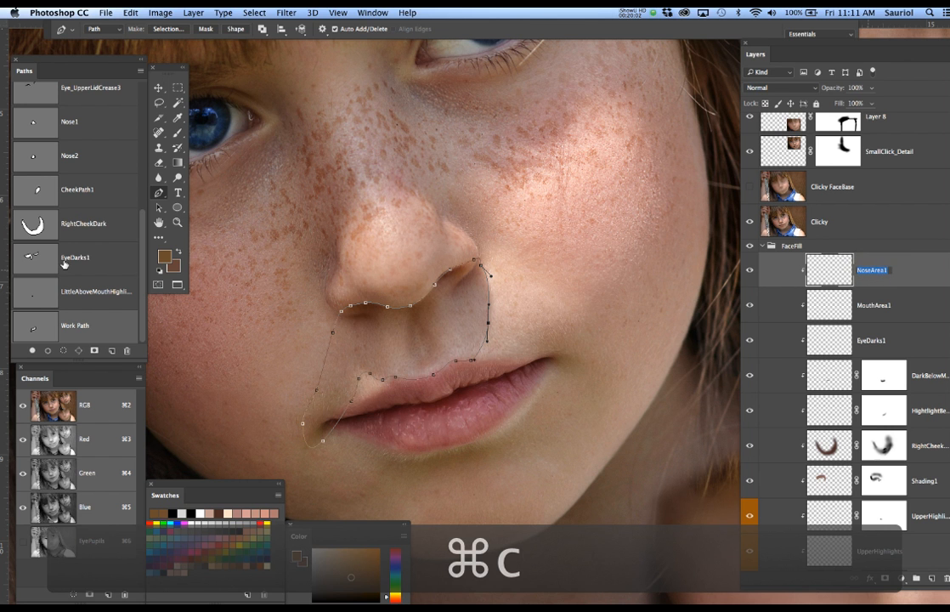
{"action": "double_click", "coordinate": [81, 328]}
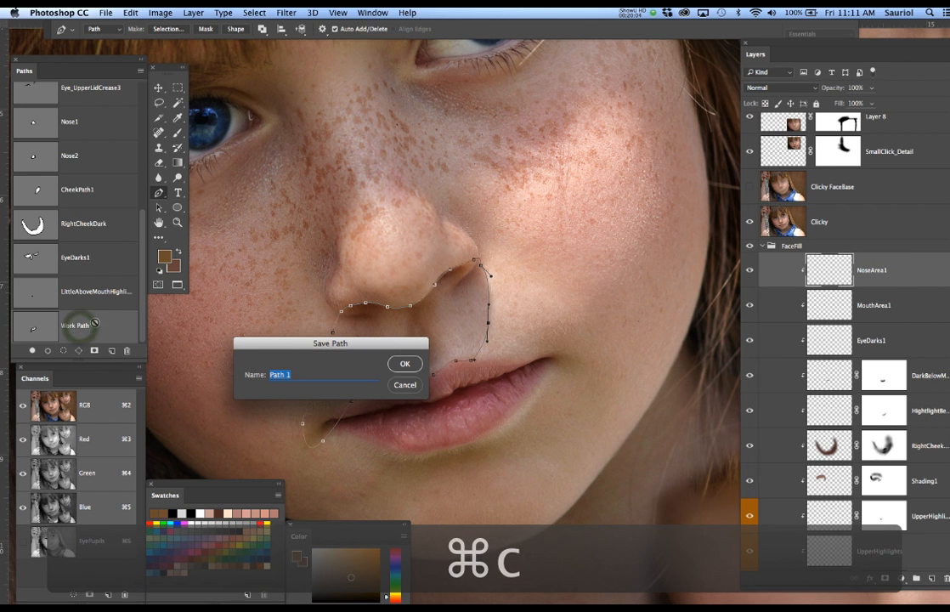
{"action": "key", "text": "super+v"}
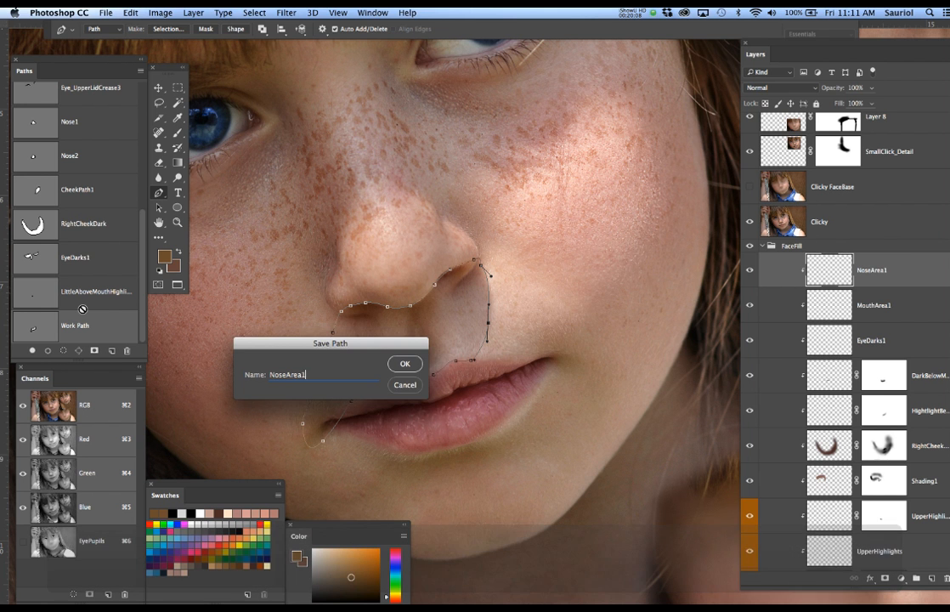
{"action": "key", "text": "Return"}
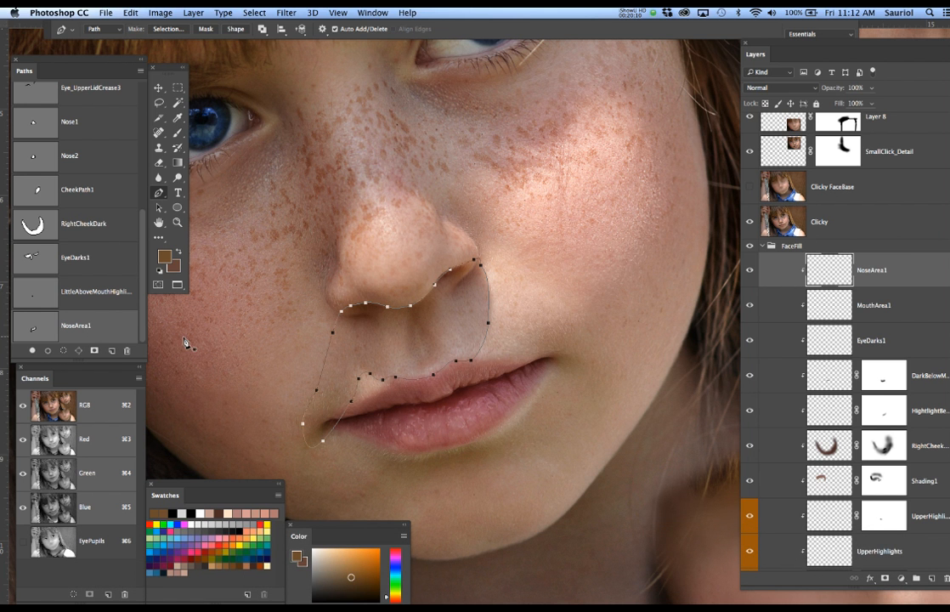
Deselect the NoseArea1 path and start a second path from the nose's underside down across the lips to below the lower lip.
{"action": "left_click", "coordinate": [247, 349], "text": "super"}
{"action": "left_click", "coordinate": [113, 323]}
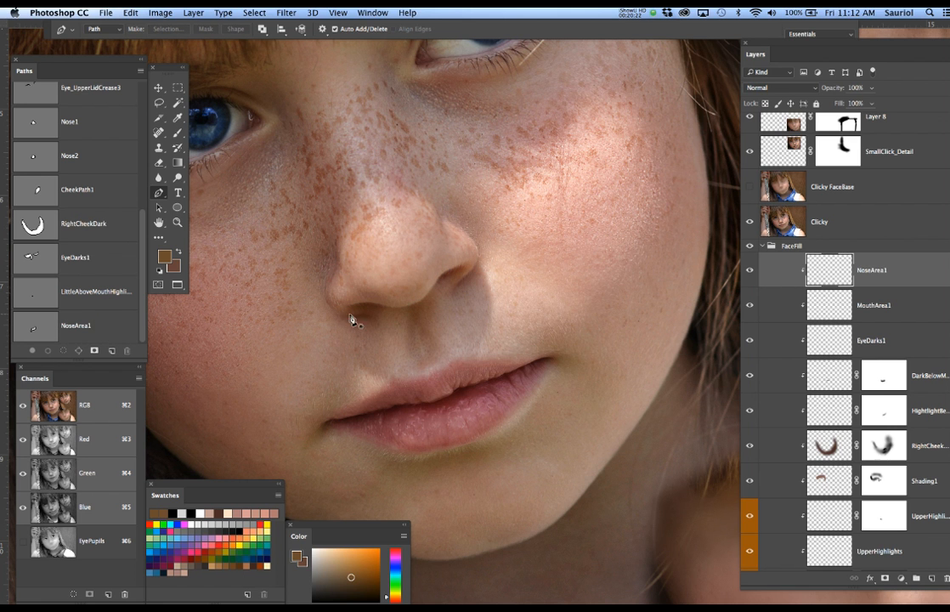
{"action": "left_click_drag", "start_coordinate": [373, 280], "coordinate": [378, 300]}
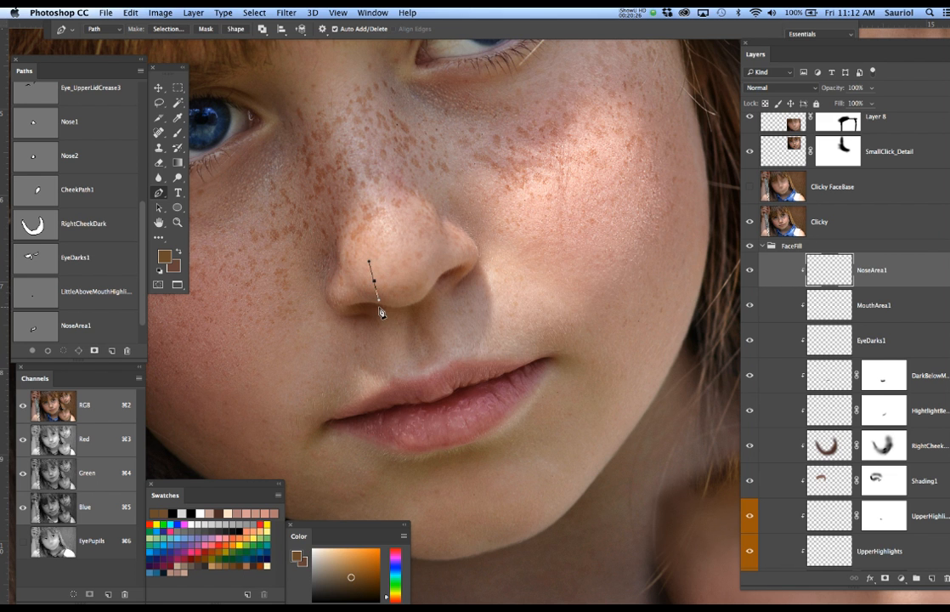
{"action": "key", "text": "Delete"}
{"action": "left_click_drag", "start_coordinate": [395, 296], "coordinate": [382, 318]}
{"action": "left_click", "coordinate": [387, 353]}
{"action": "left_click_drag", "start_coordinate": [399, 391], "coordinate": [402, 401]}
{"action": "left_click", "coordinate": [402, 454]}
Carry the second path around the chin and cheek beside the mouth, then over the nostril to close it.
{"action": "left_click_drag", "start_coordinate": [362, 492], "coordinate": [263, 455]}
{"action": "left_click", "coordinate": [262, 455]}
{"action": "left_click", "coordinate": [255, 359]}
{"action": "left_click", "coordinate": [295, 296]}
{"action": "left_click", "coordinate": [340, 278]}
{"action": "left_click", "coordinate": [371, 282]}
{"action": "left_click", "coordinate": [395, 296]}
Save the second work path as NoseArea2.
{"action": "scroll", "coordinate": [145, 320], "scroll_direction": "down", "scroll_amount": 2}
{"action": "double_click", "coordinate": [81, 326]}
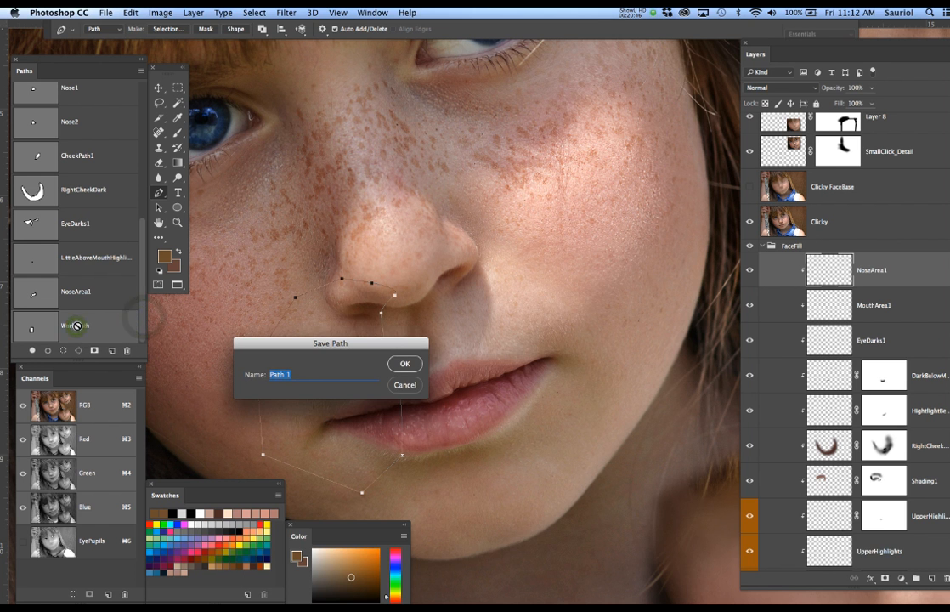
{"action": "key", "text": "super+v"}
{"action": "key", "text": "BackSpace"}
{"action": "type", "text": "2"}
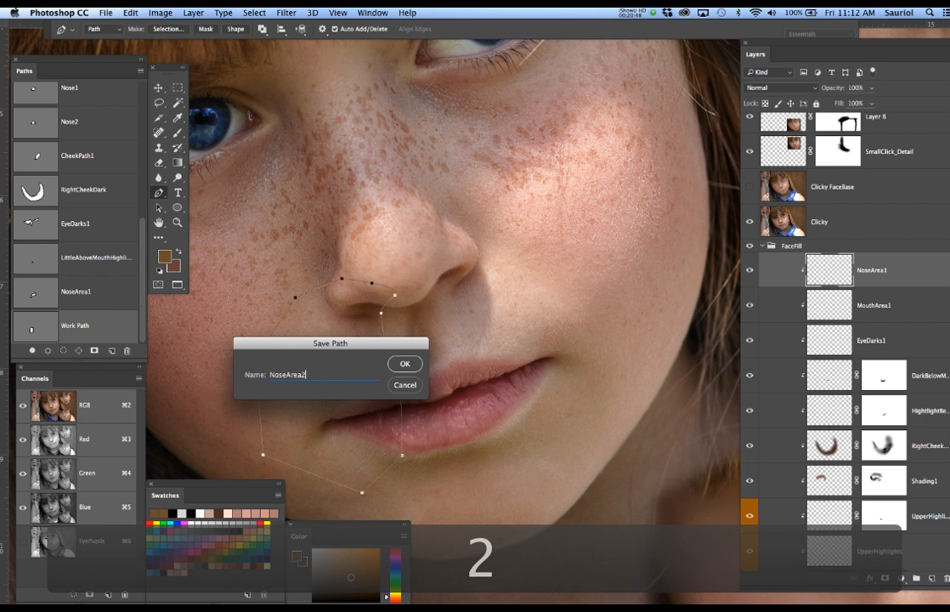
{"action": "key", "text": "Return"}
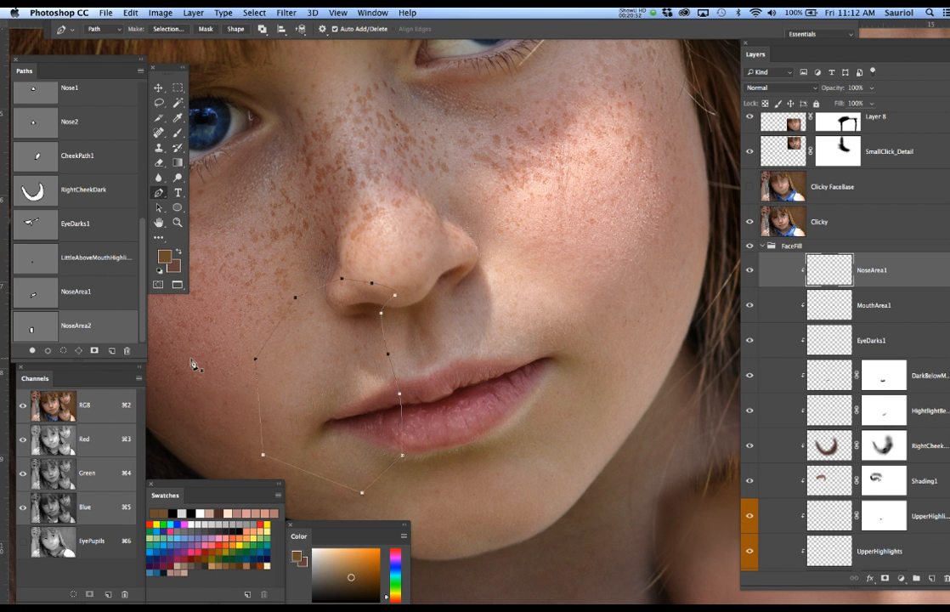
Deselect the NoseArea2 path and draw a closed path around the groove between the nose and upper lip.
{"action": "left_click", "coordinate": [115, 335]}
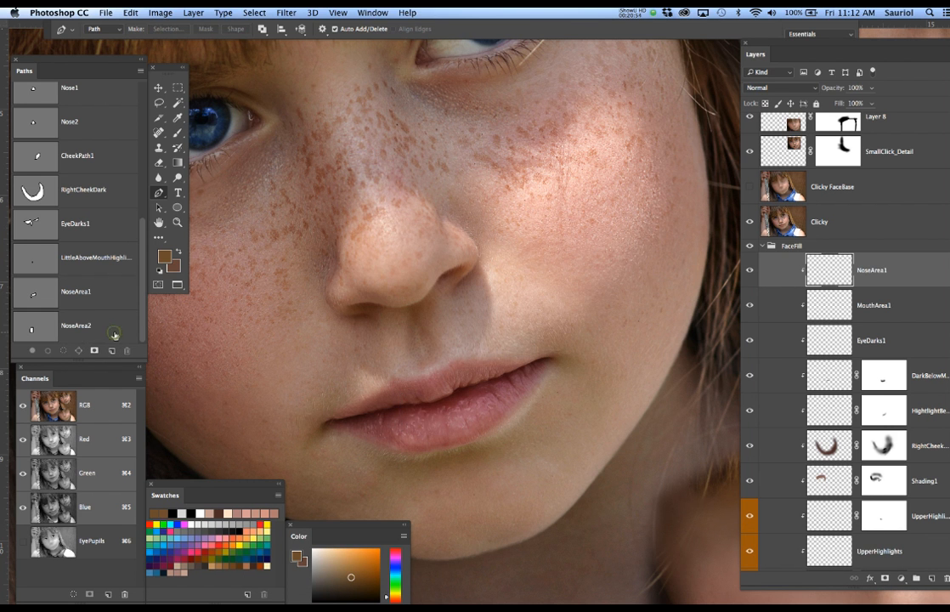
{"action": "left_click", "coordinate": [404, 293]}
{"action": "left_click_drag", "start_coordinate": [408, 313], "coordinate": [383, 316]}
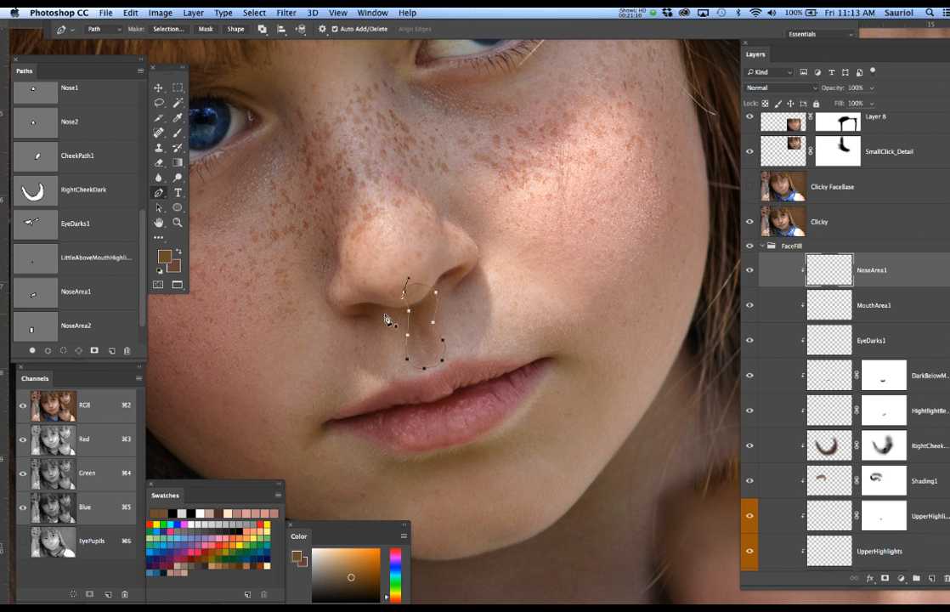
Save the groove's work path and rename it NoseArea3.
{"action": "scroll", "coordinate": [96, 323], "scroll_direction": "down", "scroll_amount": 1}
{"action": "double_click", "coordinate": [96, 332]}
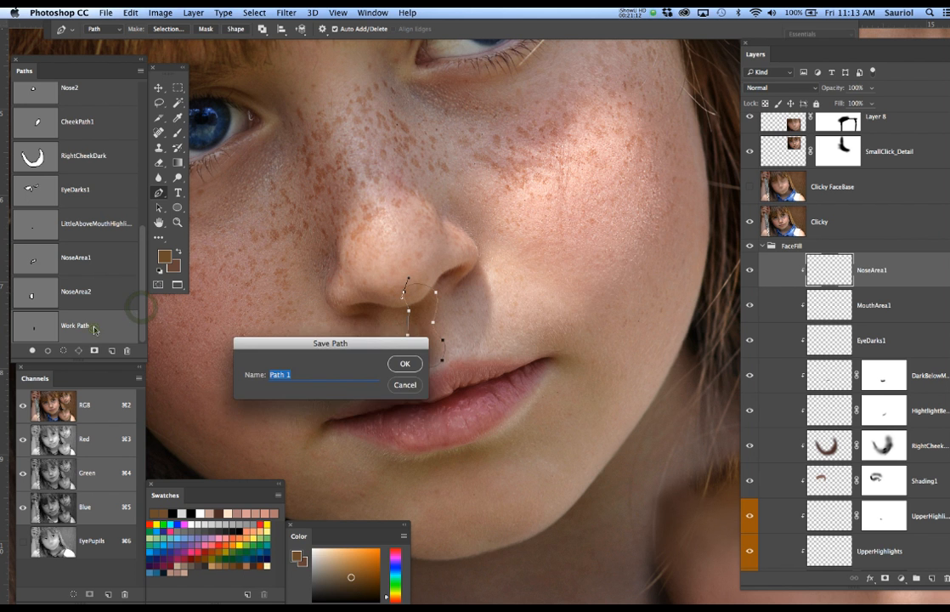
{"action": "key", "text": "Return"}
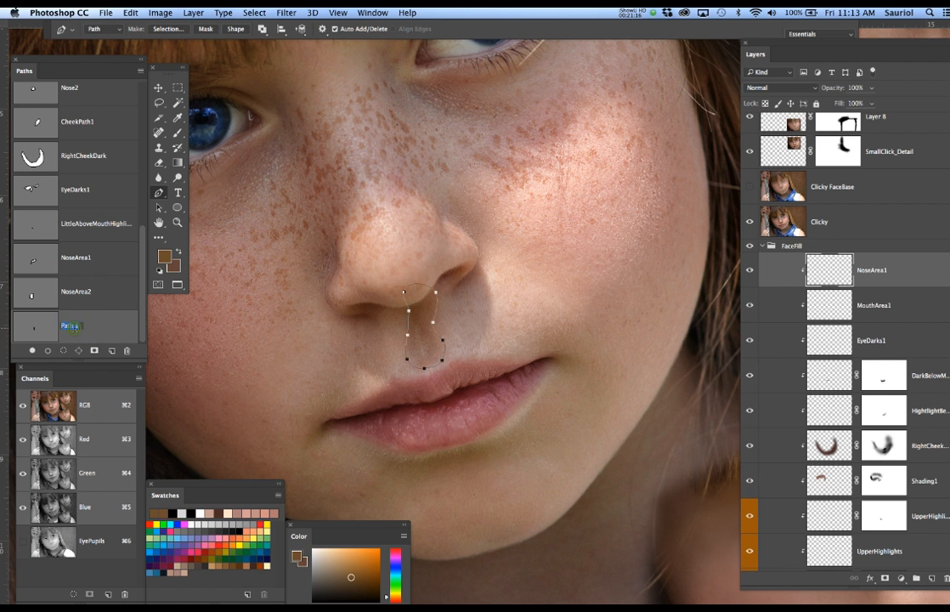
{"action": "key", "text": "super+v"}
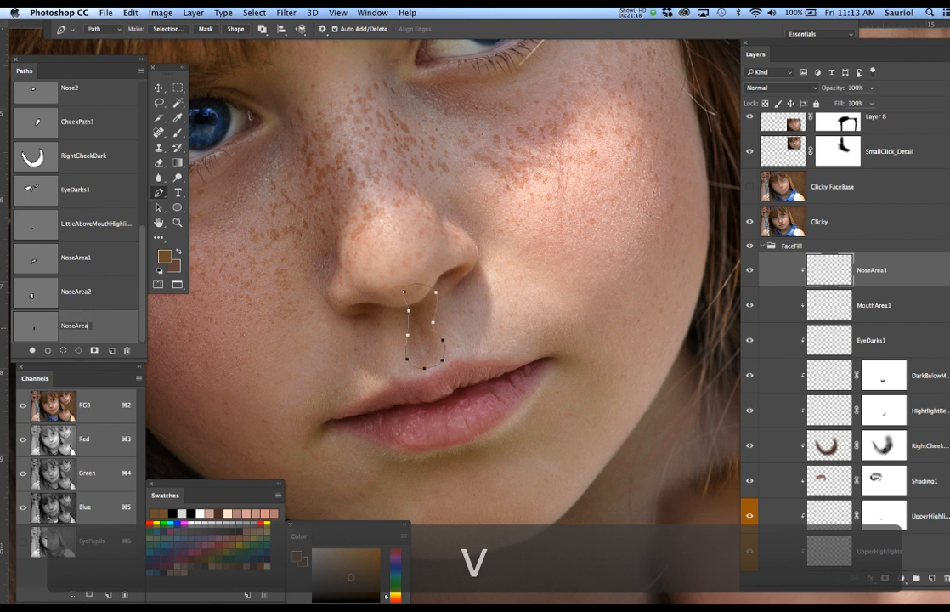
{"action": "key", "text": "BackSpace"}
{"action": "type", "text": "3"}
Save the document and purge all cached data.
{"action": "key", "text": "super+s"}
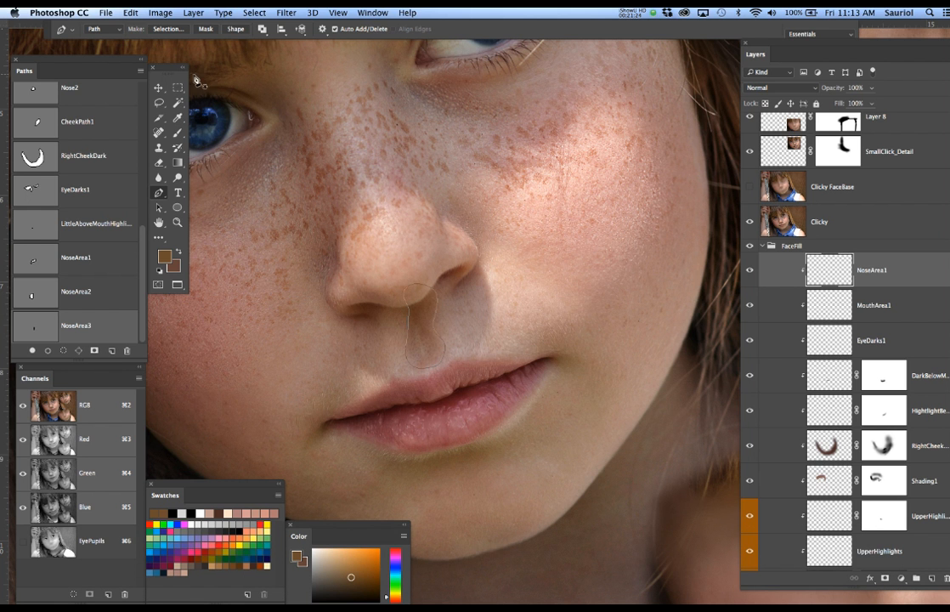
{"action": "left_click", "coordinate": [128, 12]}
{"action": "mouse_move", "coordinate": [223, 337]}
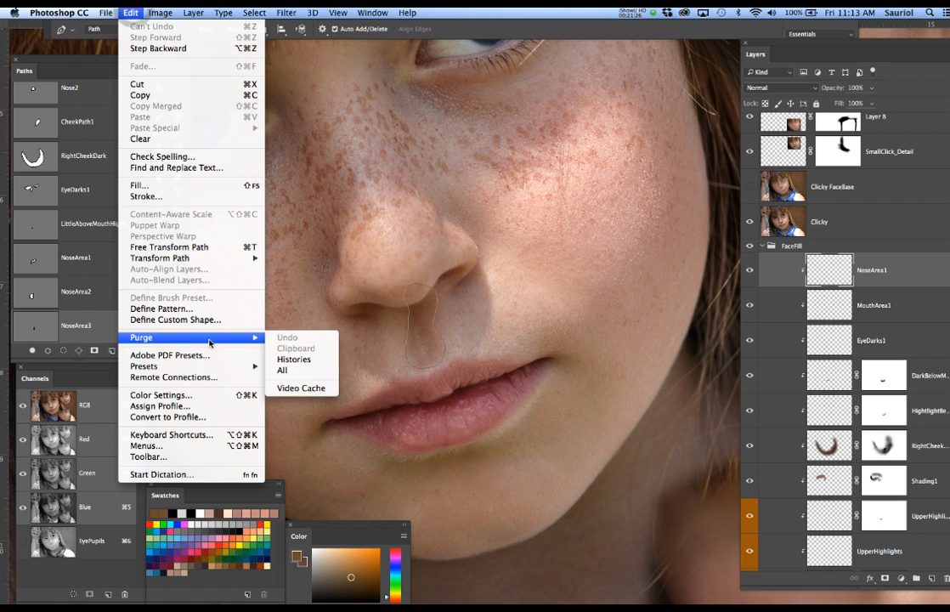
{"action": "left_click", "coordinate": [287, 372]}
{"action": "key", "text": "Return"}
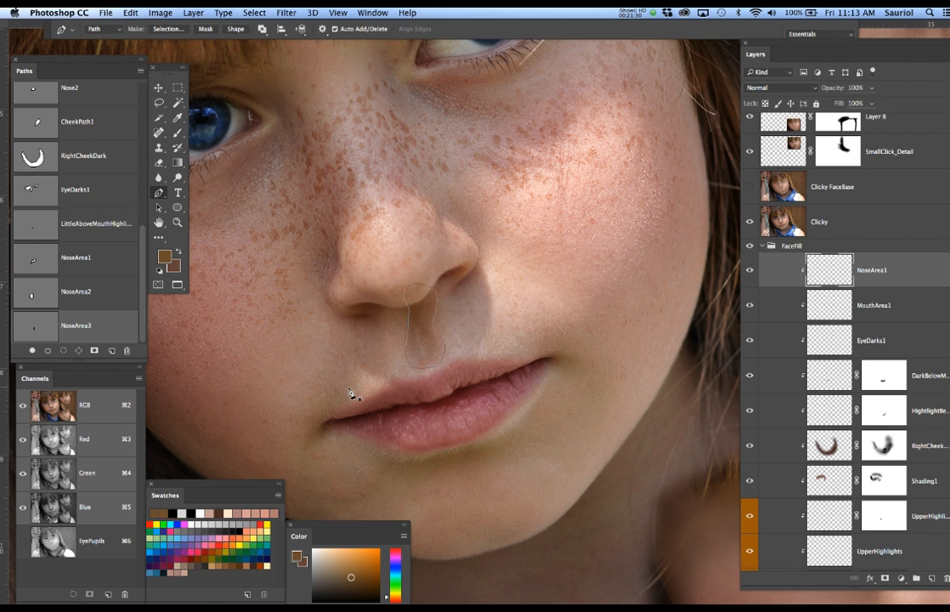
Load the NoseArea1 path as a selection and intersect it with the NoseArea3 path.
{"action": "left_click", "coordinate": [90, 263]}
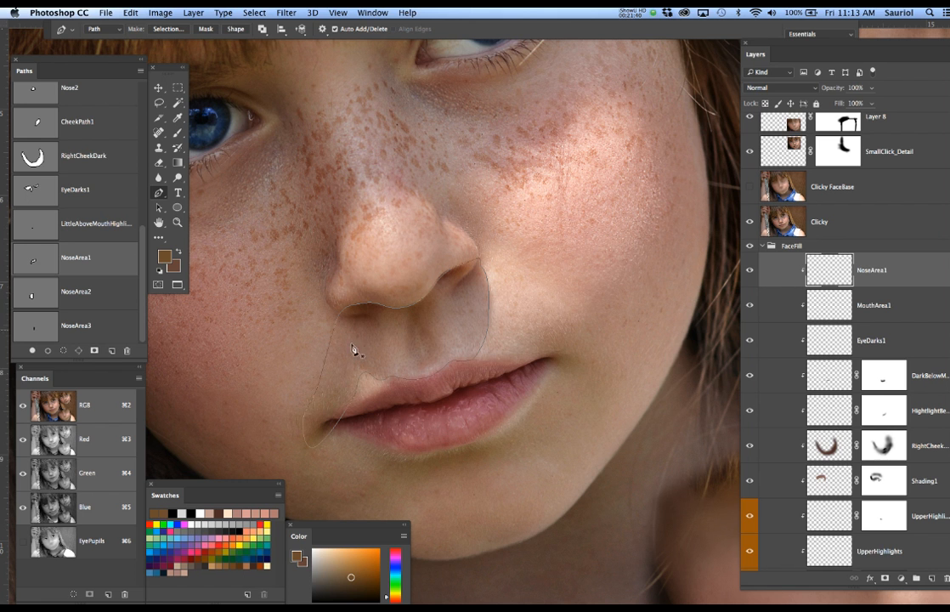
{"action": "left_click", "coordinate": [113, 266]}
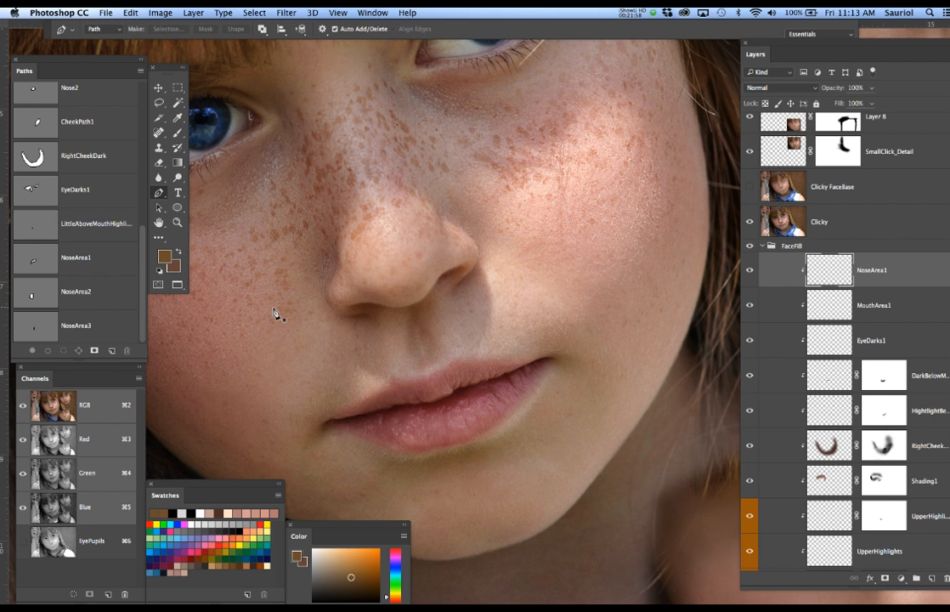
{"action": "left_click", "coordinate": [46, 264], "text": "super"}
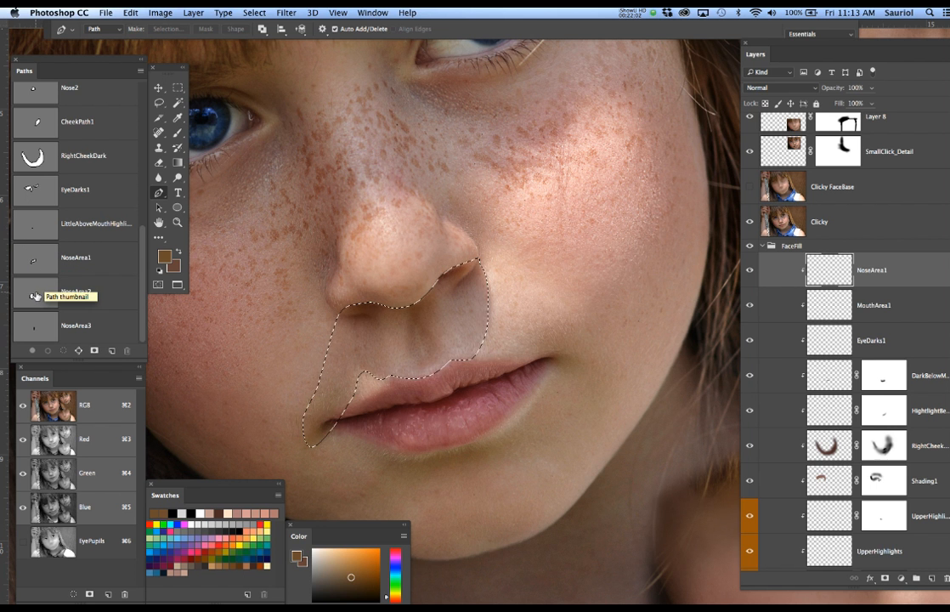
{"action": "left_click", "coordinate": [34, 295]}
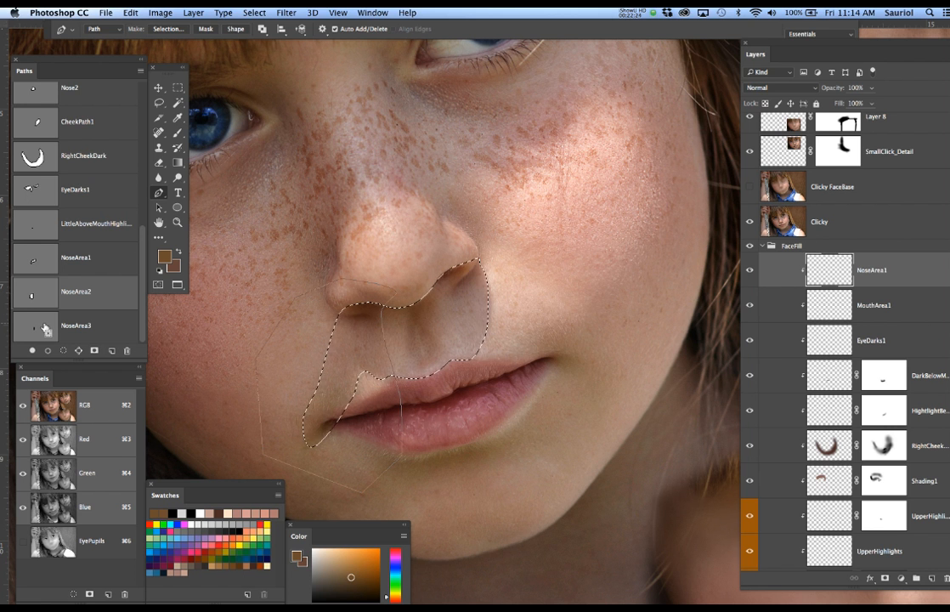
{"action": "left_click", "coordinate": [45, 328], "text": "super"}
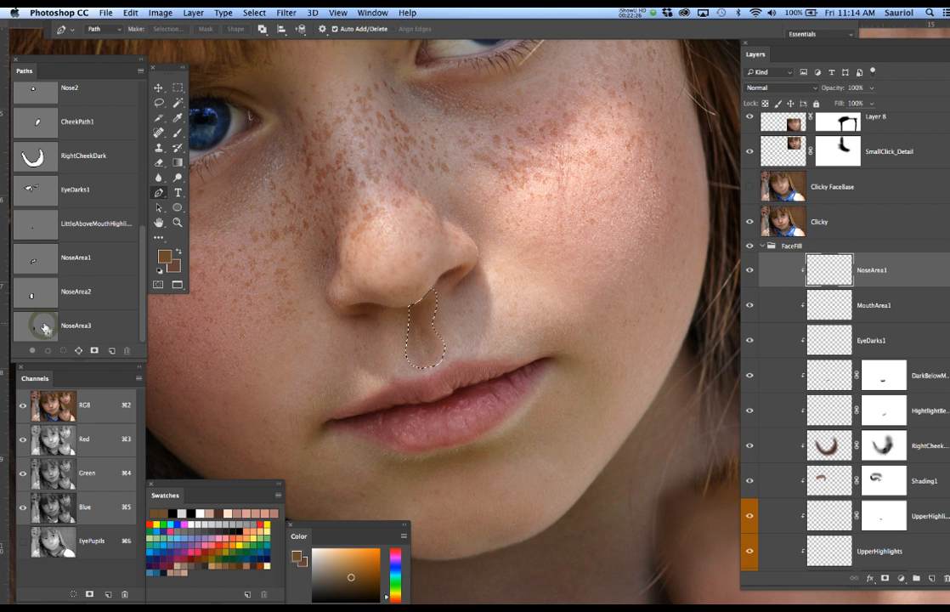
Undo the selection intersection, try intersecting the NoseArea1 selection with the NoseArea3 path again, and undo that too.
{"action": "key", "text": "super+z"}
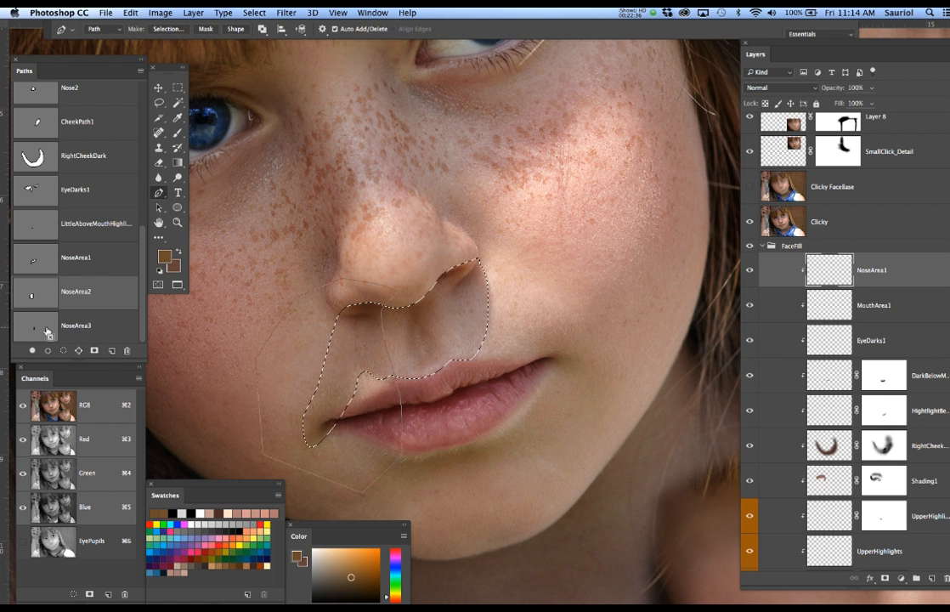
{"action": "left_click", "coordinate": [47, 330], "text": "super"}
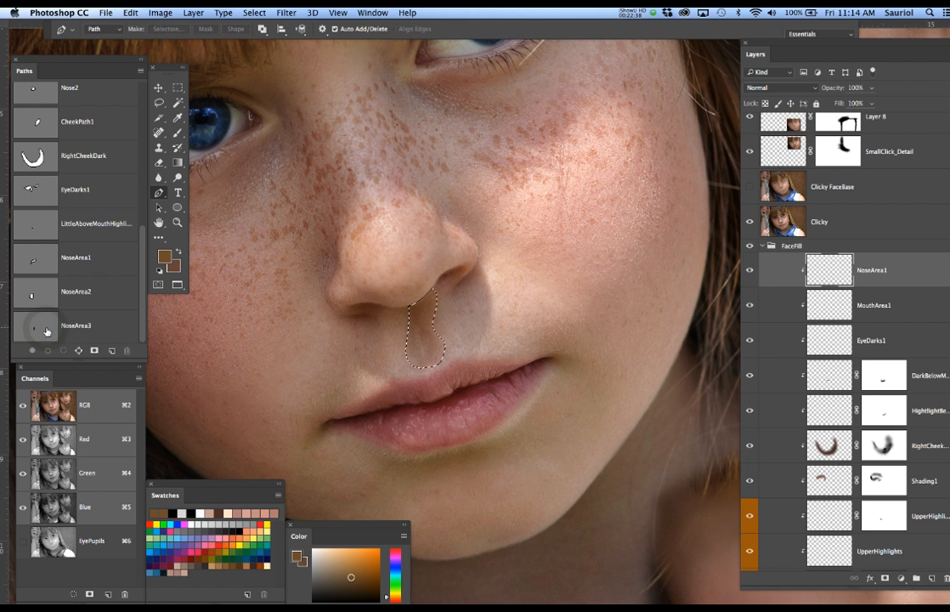
{"action": "key", "text": "super+z"}
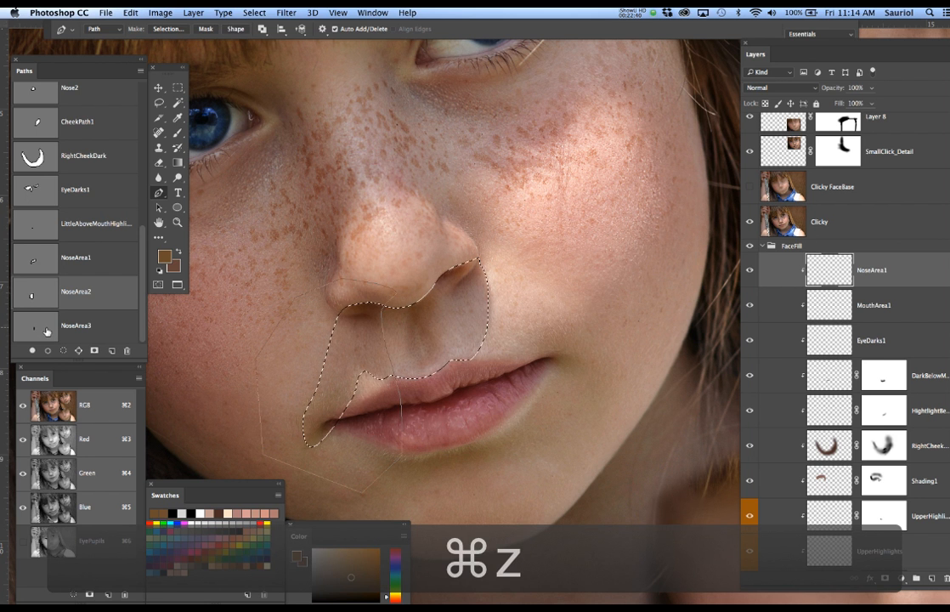
Try subtracting the NoseArea3 path from the NoseArea1 selection, undo the subtraction, and deselect.
{"action": "left_click", "coordinate": [47, 330], "text": "alt+super"}
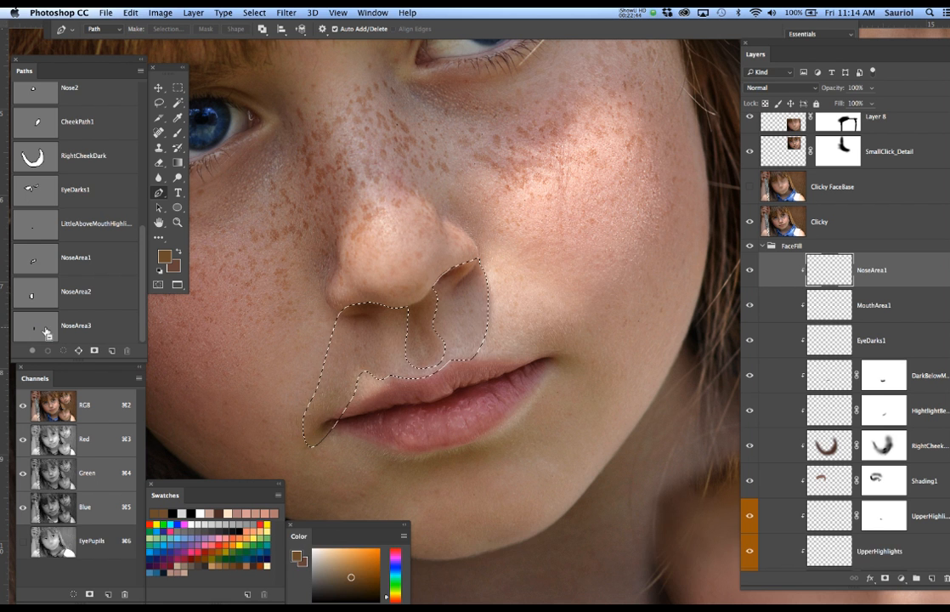
{"action": "key", "text": "super+z"}
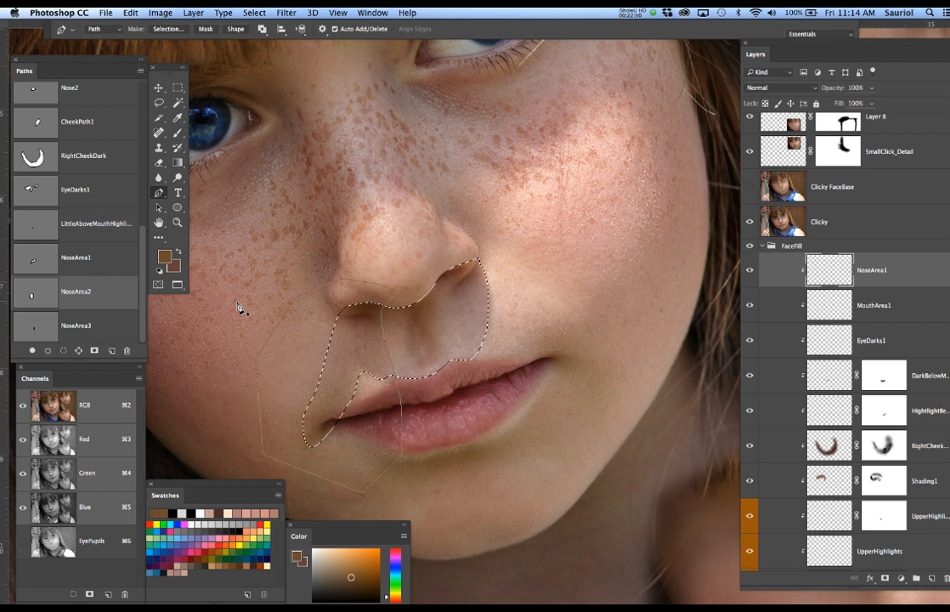
{"action": "key", "text": "super+d"}
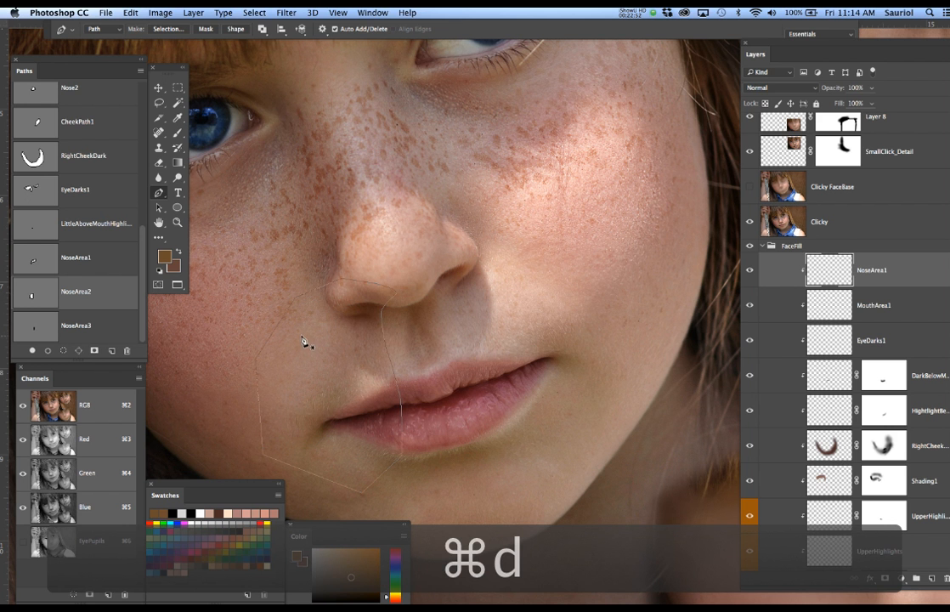
Load the NoseArea2 path as a selection and intersect it with the NoseArea1 path.
{"action": "left_click", "coordinate": [38, 296], "text": "super"}
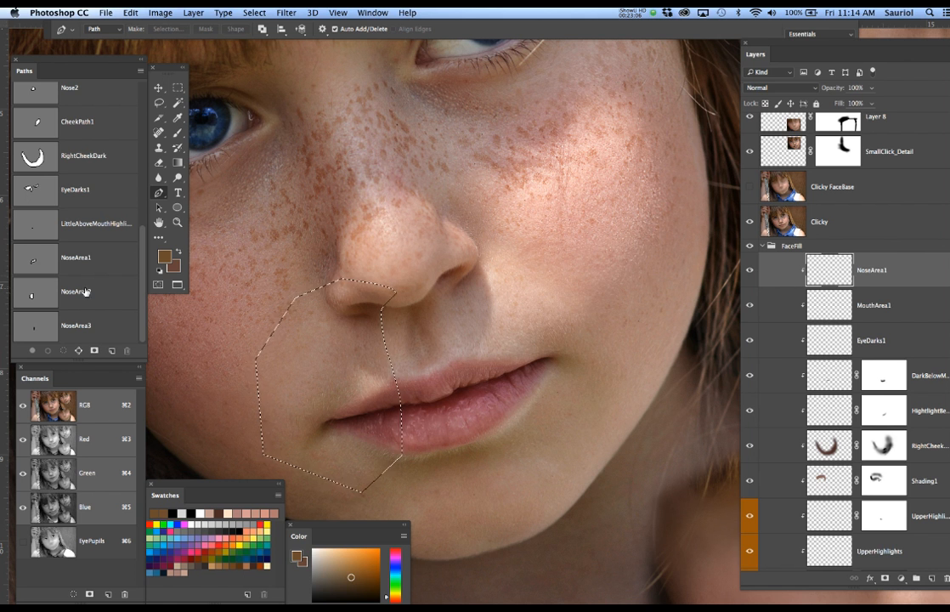
{"action": "left_click", "coordinate": [74, 259]}
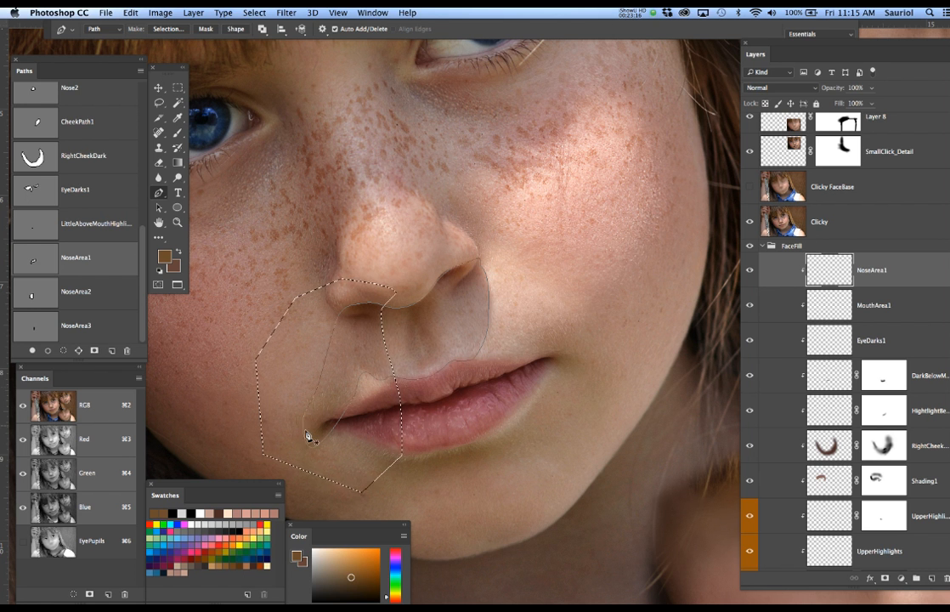
{"action": "left_click", "coordinate": [36, 264], "text": "super"}
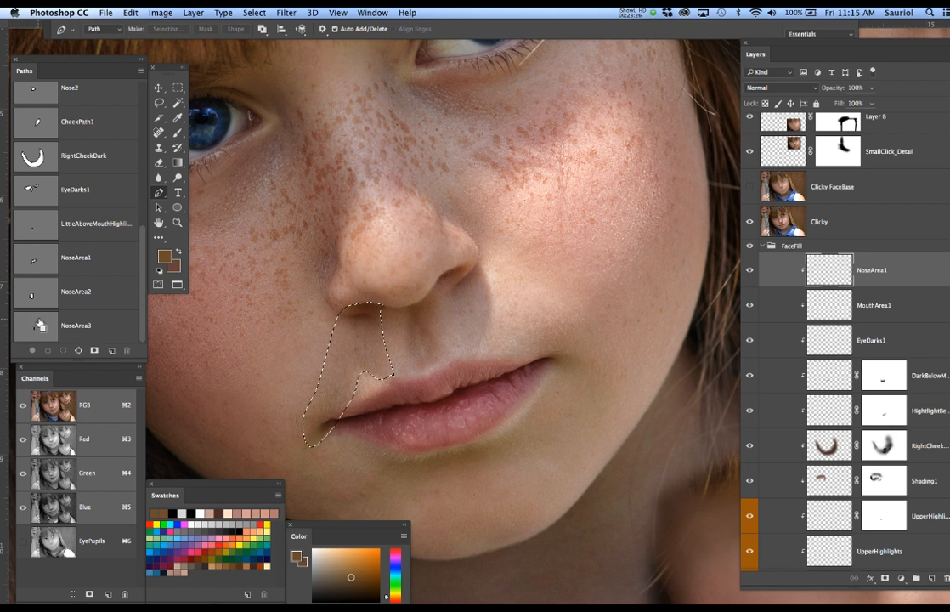
Try the NoseArea1 selection intersected with the NoseArea3 path, undo the intersection, and deselect.
{"action": "left_click", "coordinate": [42, 263], "text": "shift+super"}
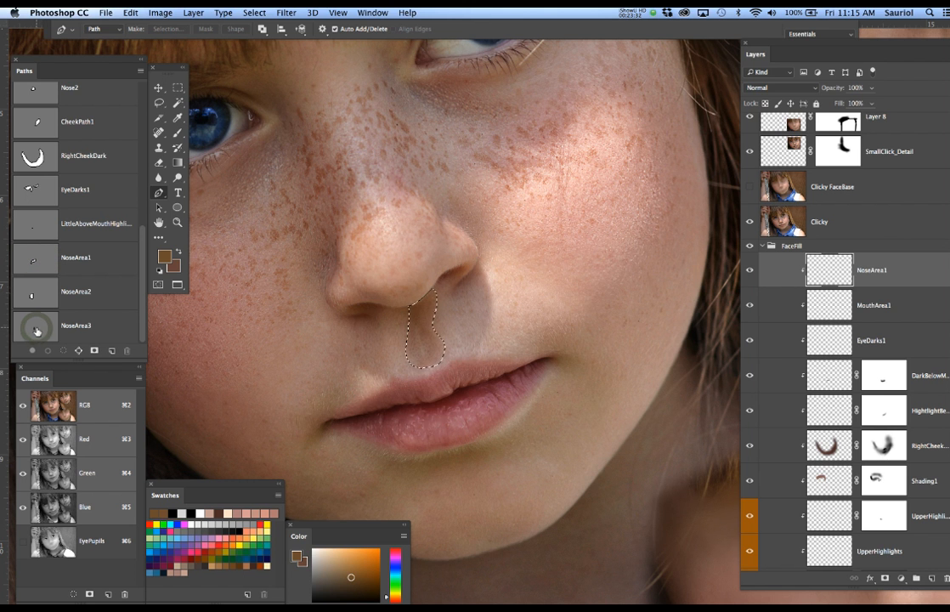
{"action": "key", "text": "super+z"}
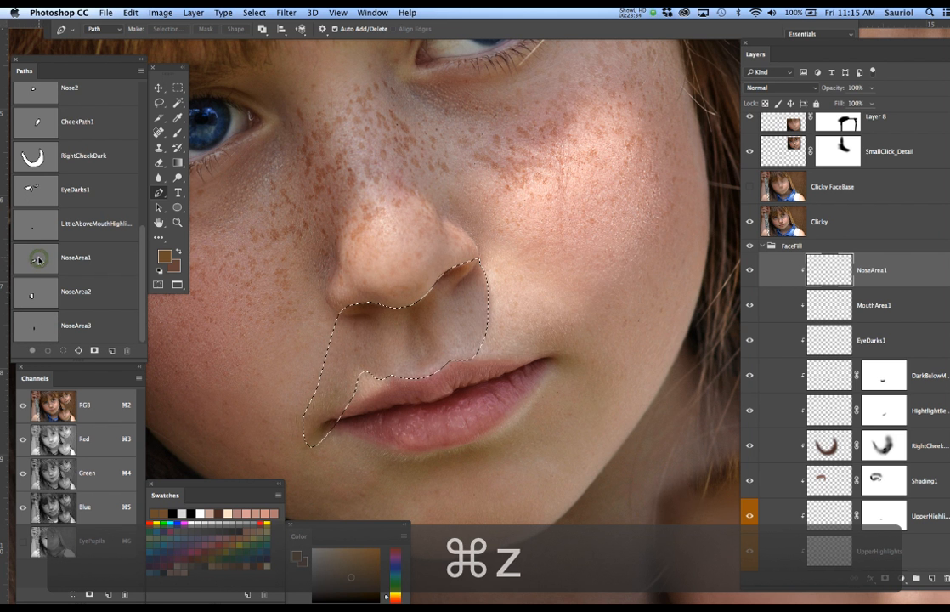
{"action": "left_click", "coordinate": [38, 328]}
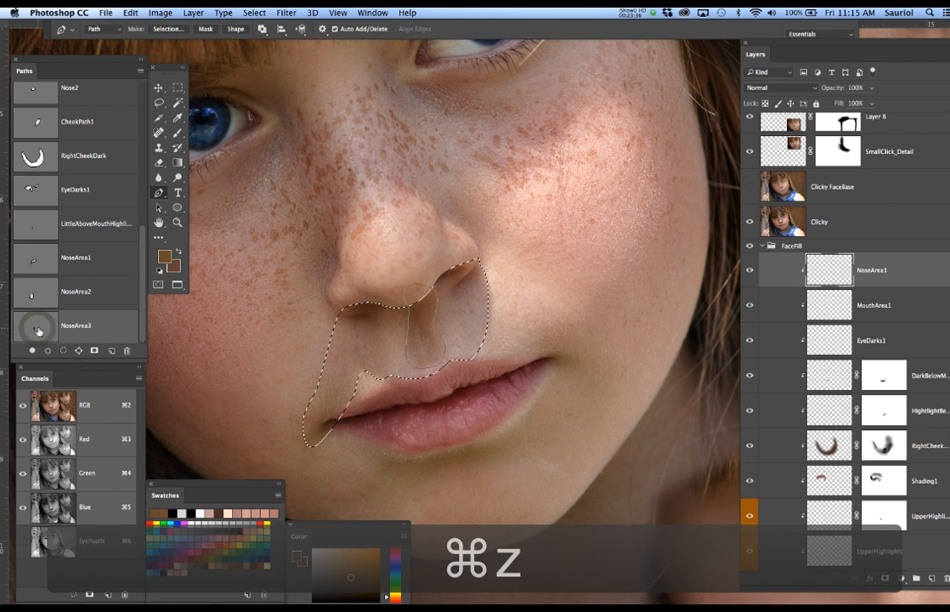
{"action": "left_click", "coordinate": [43, 295]}
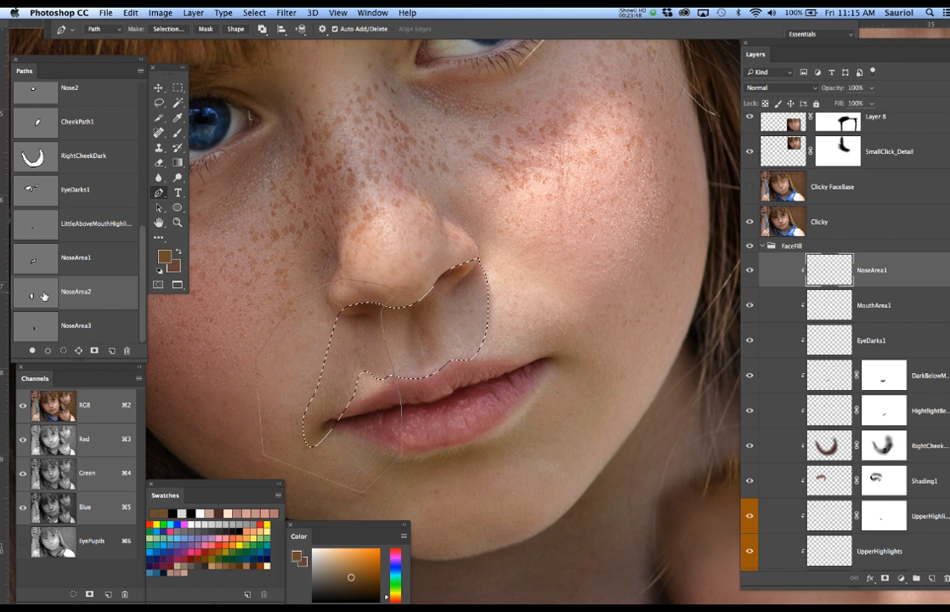
{"action": "key", "text": "super+d"}
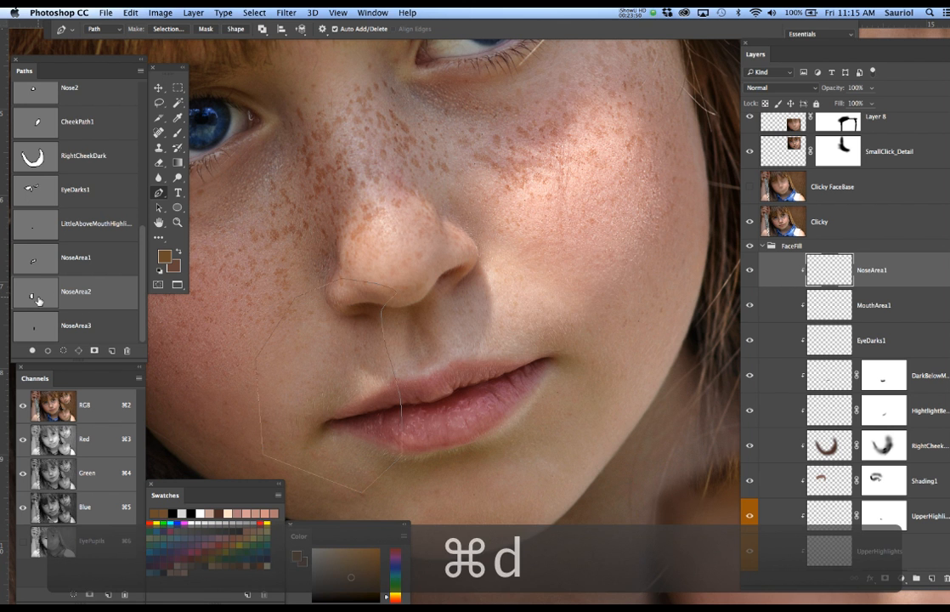
Load the NoseArea3 path around the upper-lip groove as a selection, and clear the selection.
{"action": "left_click", "coordinate": [37, 261]}
{"action": "left_click", "coordinate": [43, 327]}
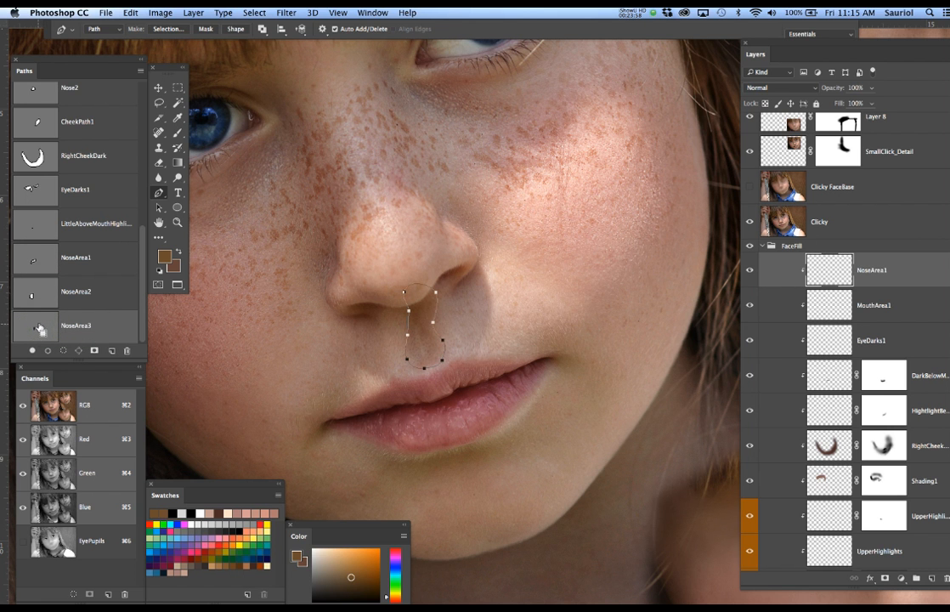
{"action": "left_click", "coordinate": [39, 325], "text": "super"}
{"action": "key", "text": "super+d"}
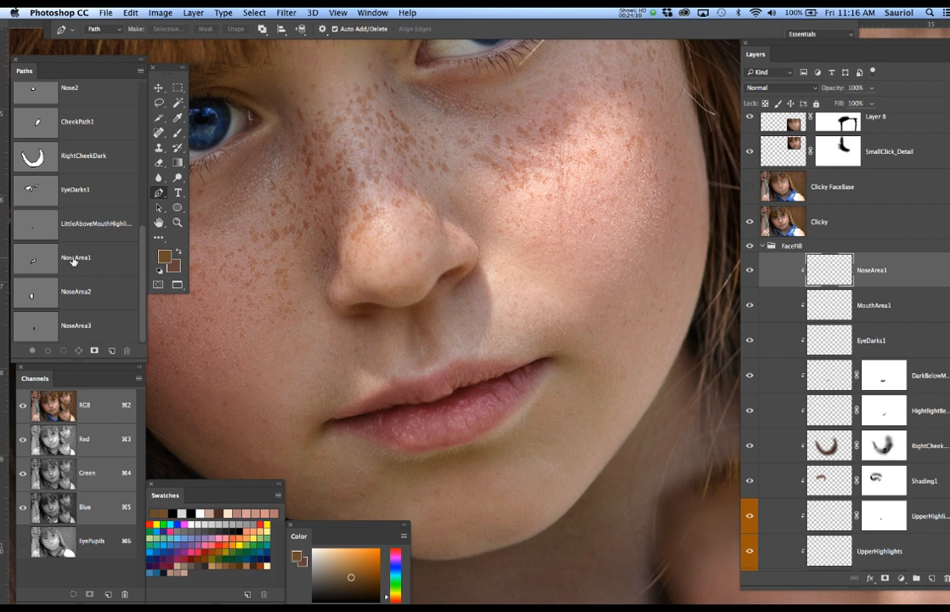
Select all anchor points of the NoseArea1 path and set its path operation to Exclude Overlapping Shapes.
{"action": "left_click", "coordinate": [74, 259]}
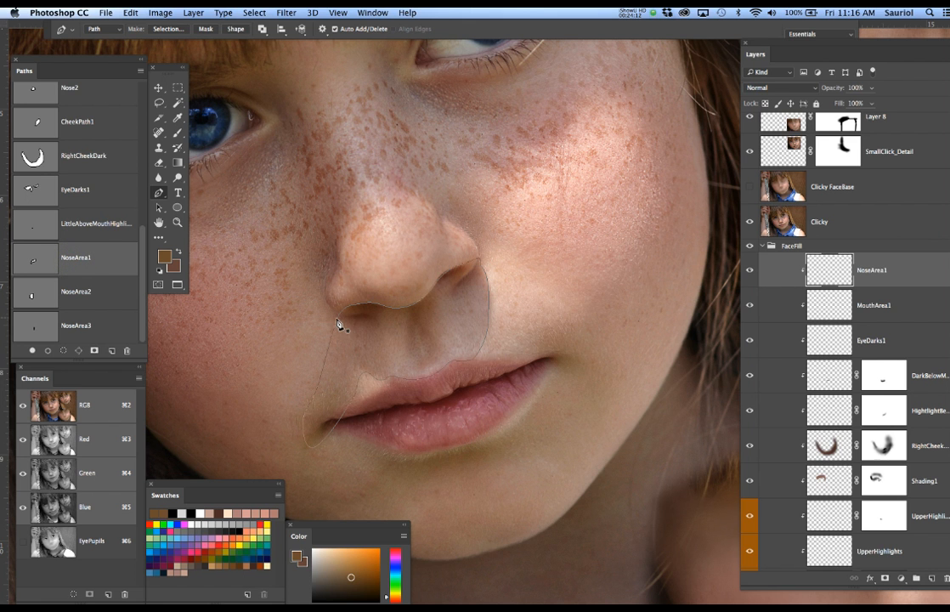
{"action": "left_click", "coordinate": [249, 231]}
{"action": "key", "text": "super+z"}
{"action": "left_click_drag", "start_coordinate": [240, 242], "coordinate": [556, 498]}
{"action": "left_click", "coordinate": [264, 30]}
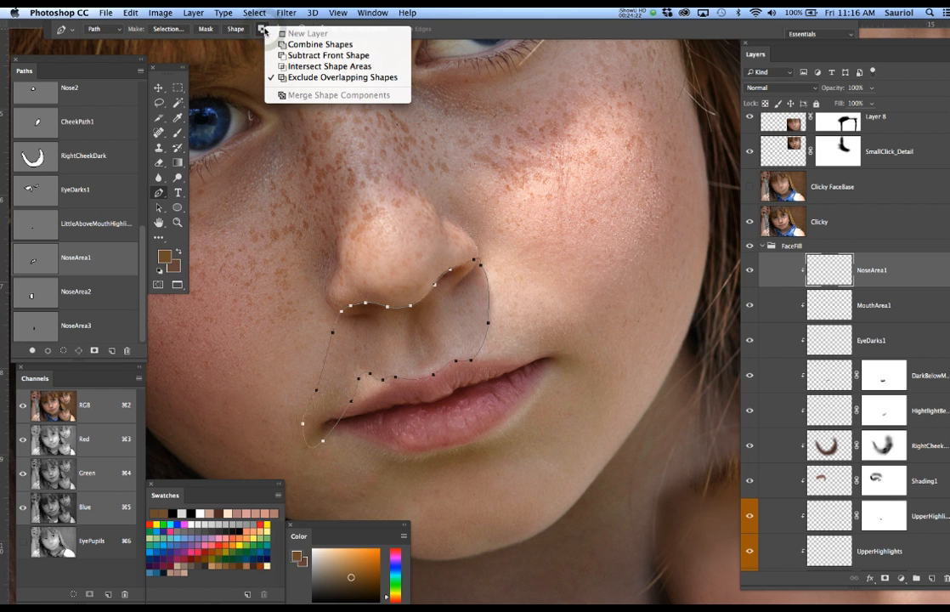
{"action": "left_click", "coordinate": [337, 79]}
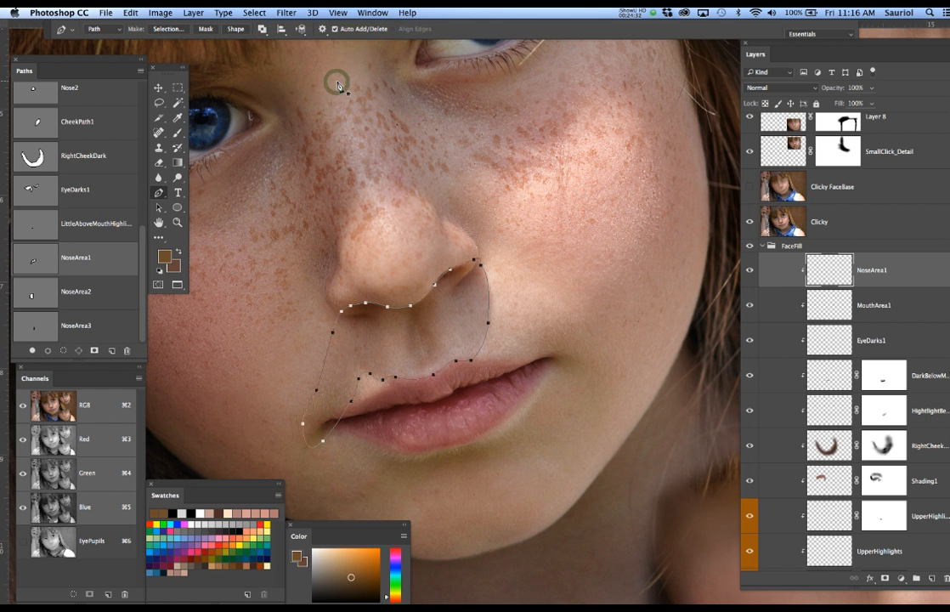
Try the Subtract Front Shape and Combine Shapes operations on the NoseArea1 path, and restore Exclude Overlapping Shapes.
{"action": "left_click", "coordinate": [263, 29]}
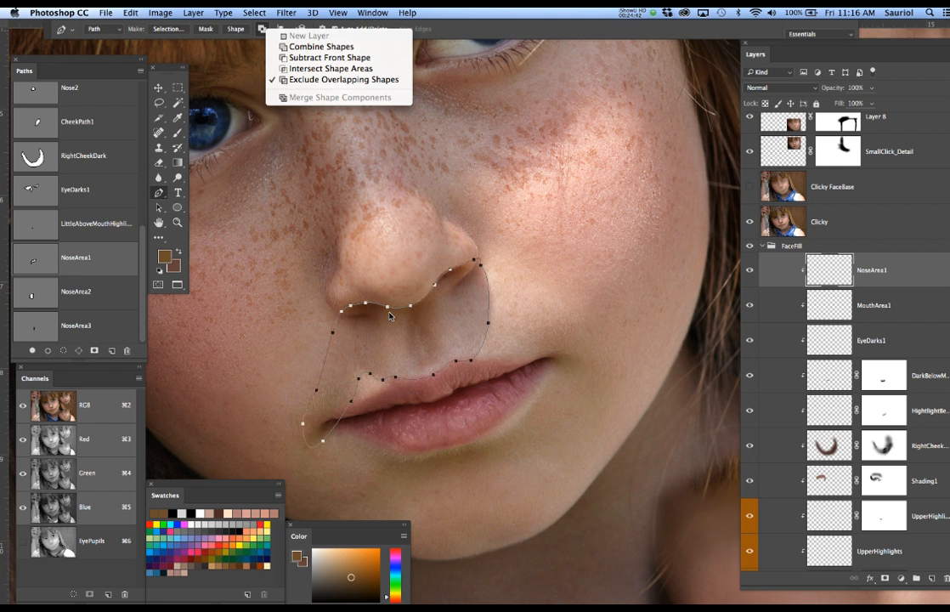
{"action": "left_click", "coordinate": [302, 57]}
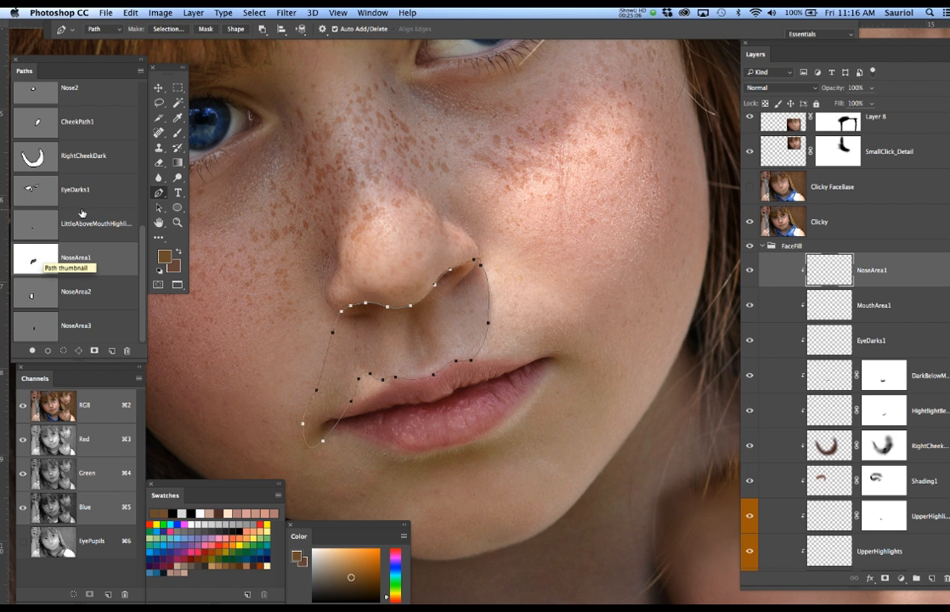
{"action": "left_click", "coordinate": [264, 30]}
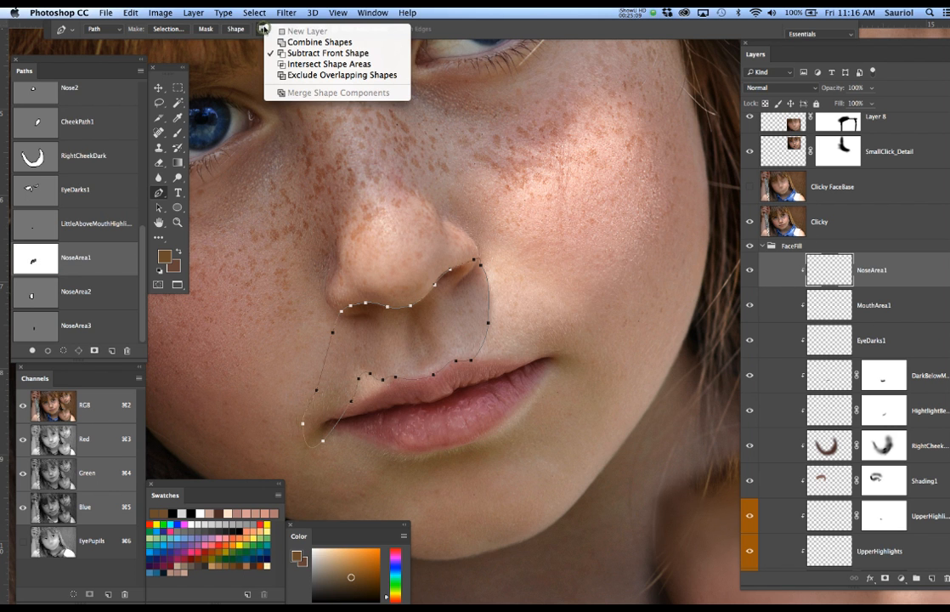
{"action": "left_click", "coordinate": [298, 53]}
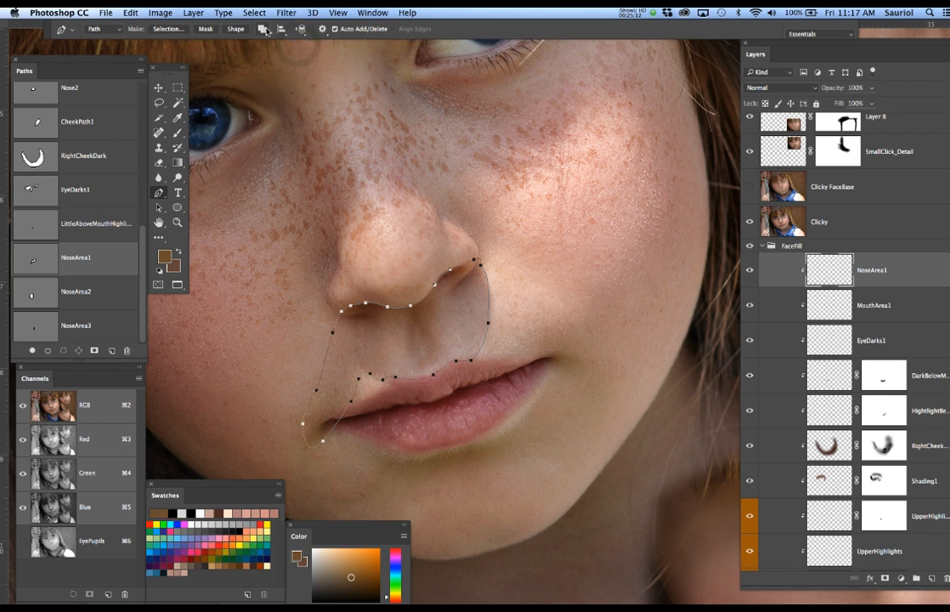
{"action": "left_click", "coordinate": [264, 29]}
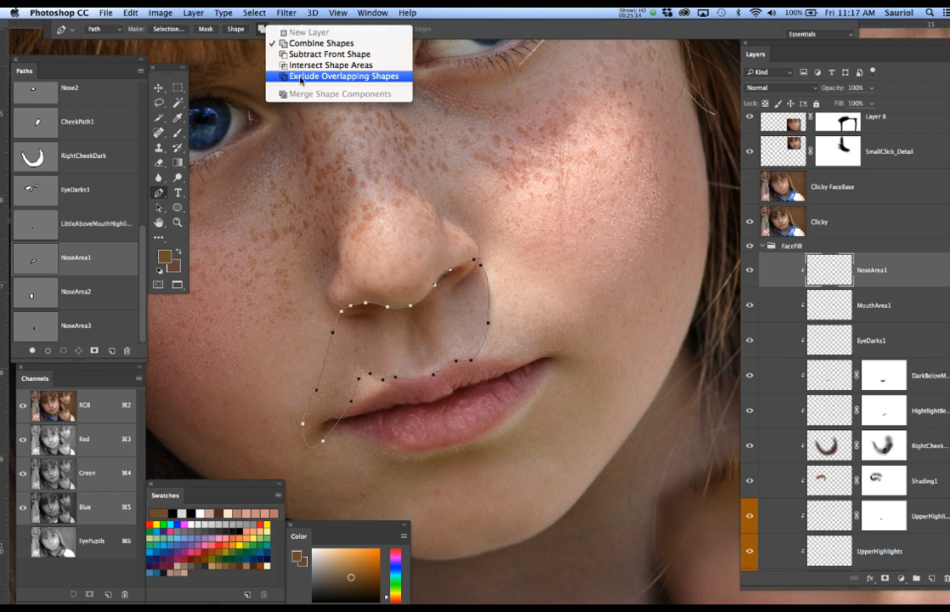
{"action": "left_click", "coordinate": [301, 76]}
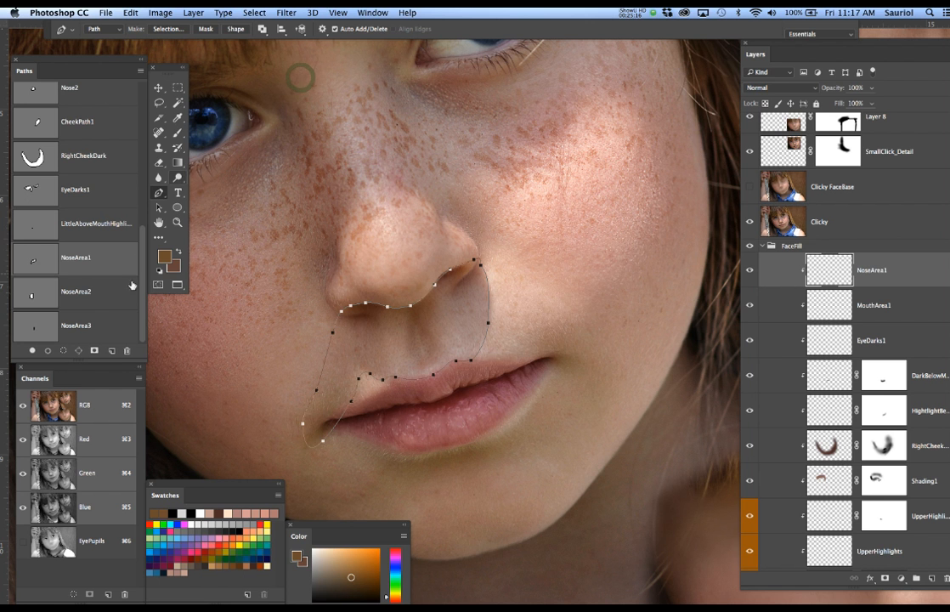
Select all anchor points of the NoseArea2 path and set its path operation to Exclude Overlapping Shapes.
{"action": "left_click", "coordinate": [100, 296]}
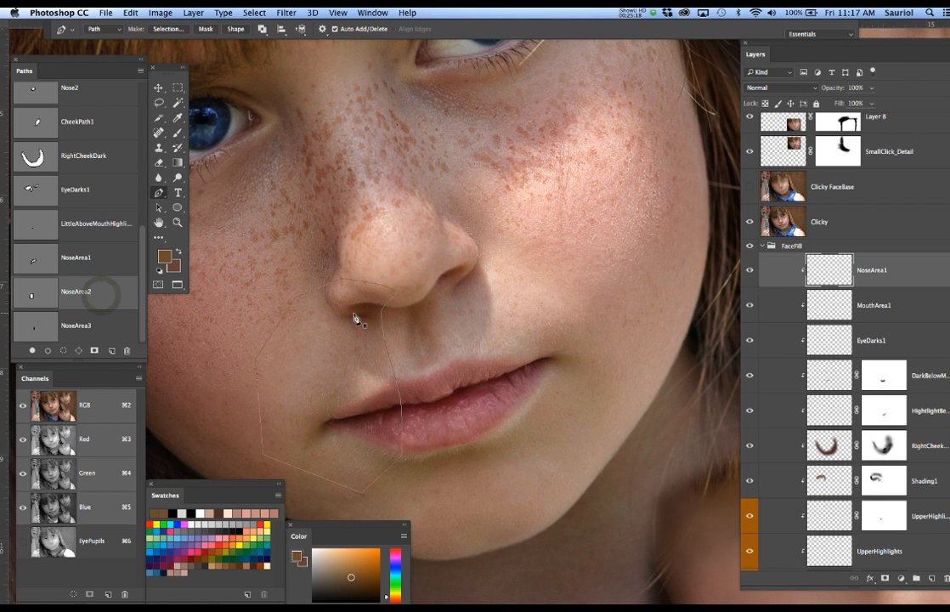
{"action": "left_click_drag", "start_coordinate": [466, 243], "coordinate": [178, 508]}
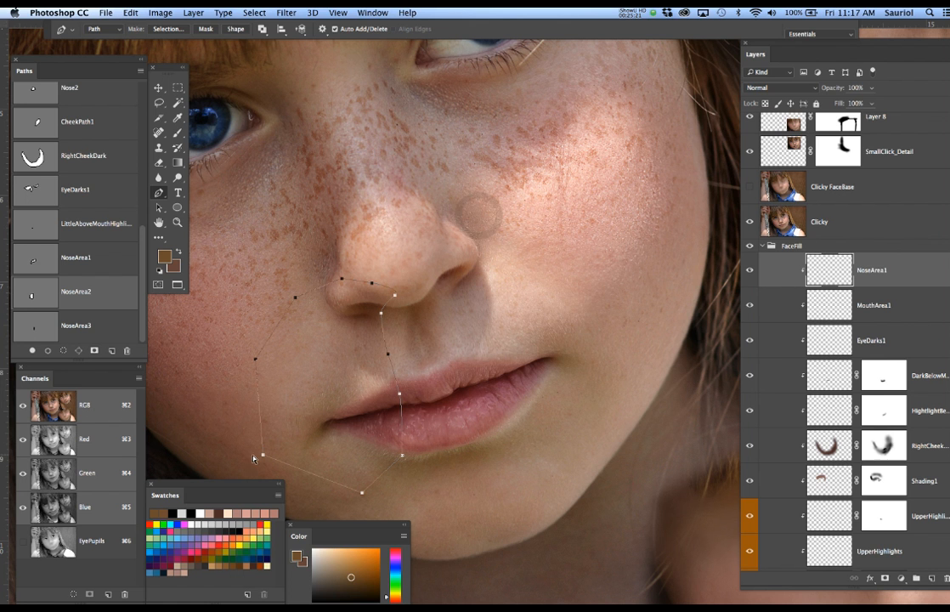
{"action": "left_click", "coordinate": [265, 29]}
{"action": "left_click", "coordinate": [293, 70]}
Select all anchor points of the NoseArea3 path, set its operation to Exclude Overlapping Shapes, and deselect the path.
{"action": "left_click", "coordinate": [100, 320]}
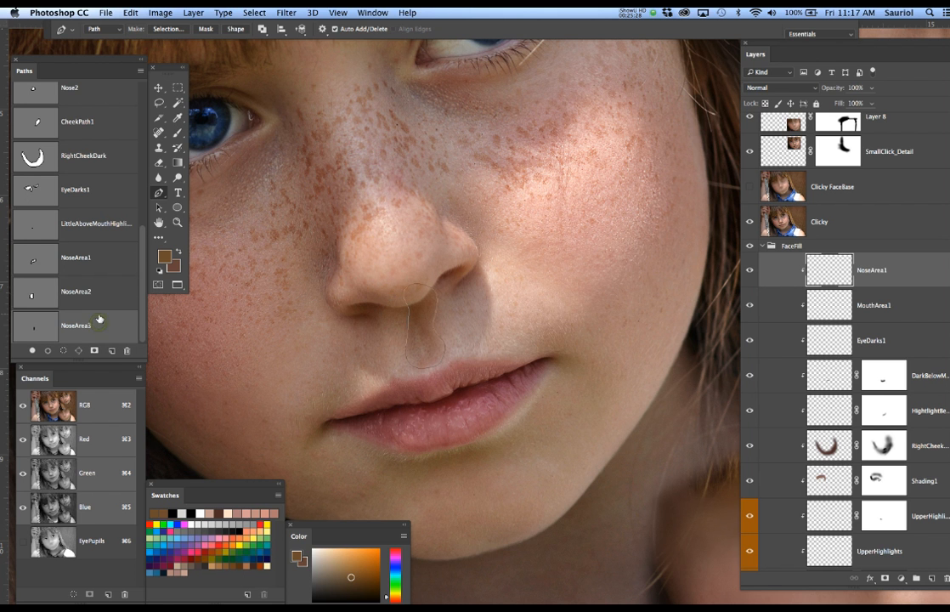
{"action": "left_click_drag", "start_coordinate": [331, 242], "coordinate": [464, 385]}
{"action": "left_click", "coordinate": [264, 30]}
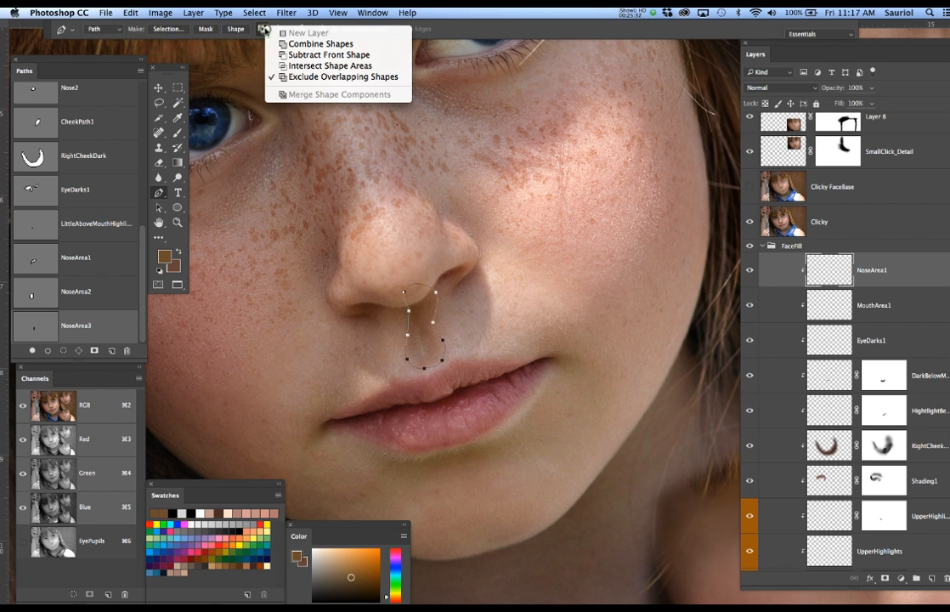
{"action": "left_click", "coordinate": [299, 77]}
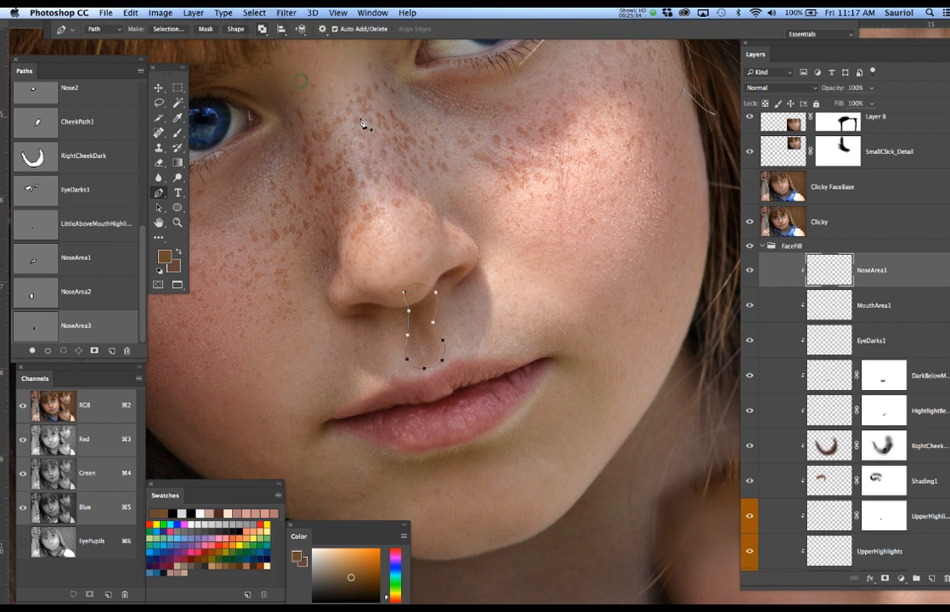
{"action": "left_click", "coordinate": [297, 286]}
Display the NoseArea1 path and the NoseArea3 path in turn to compare the areas they enclose.
{"action": "left_click", "coordinate": [88, 258]}
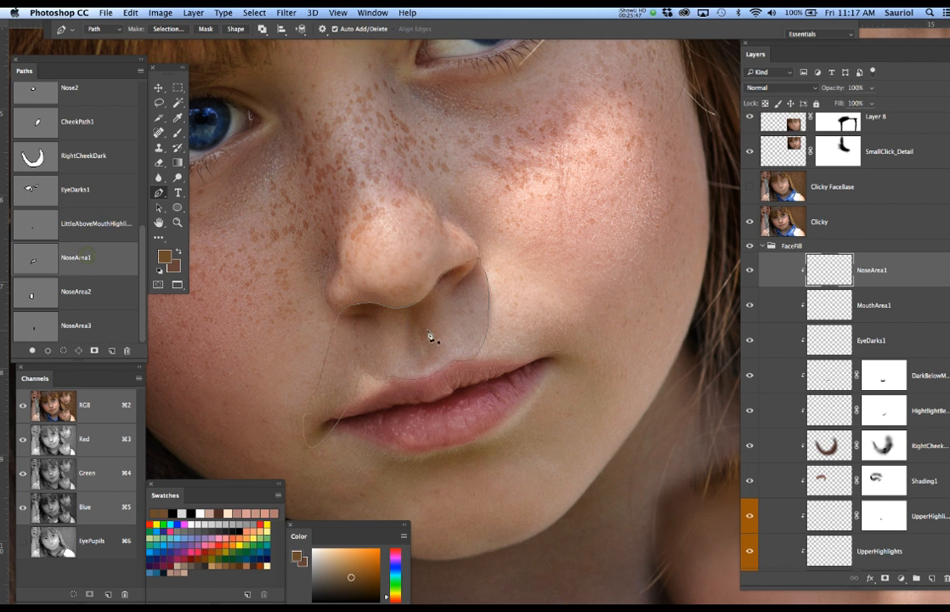
{"action": "left_click", "coordinate": [438, 286], "text": "ctrl"}
{"action": "left_click", "coordinate": [45, 321]}
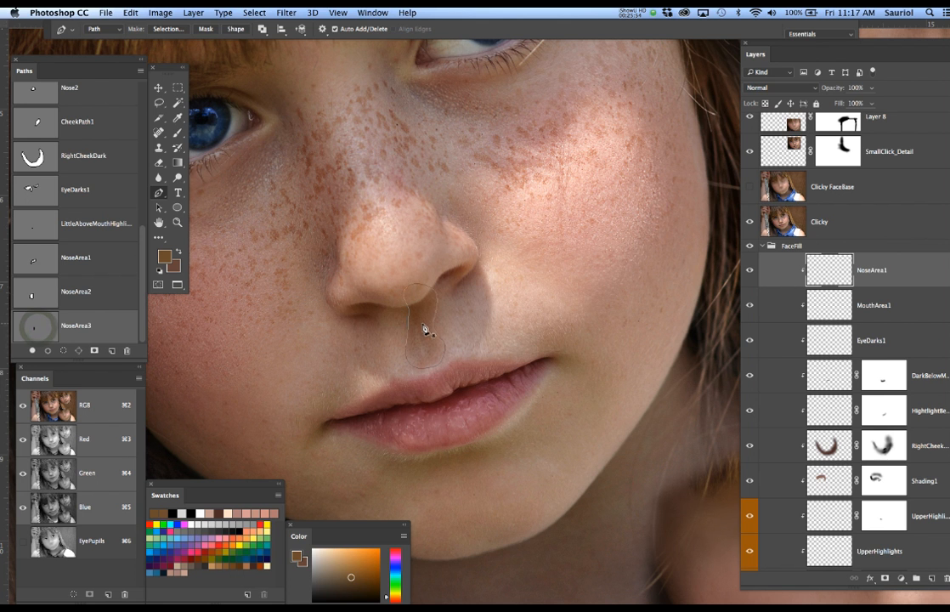
Load the NoseArea1 path as a selection and intersect it with the NoseArea2 path's area.
{"action": "left_click", "coordinate": [86, 291]}
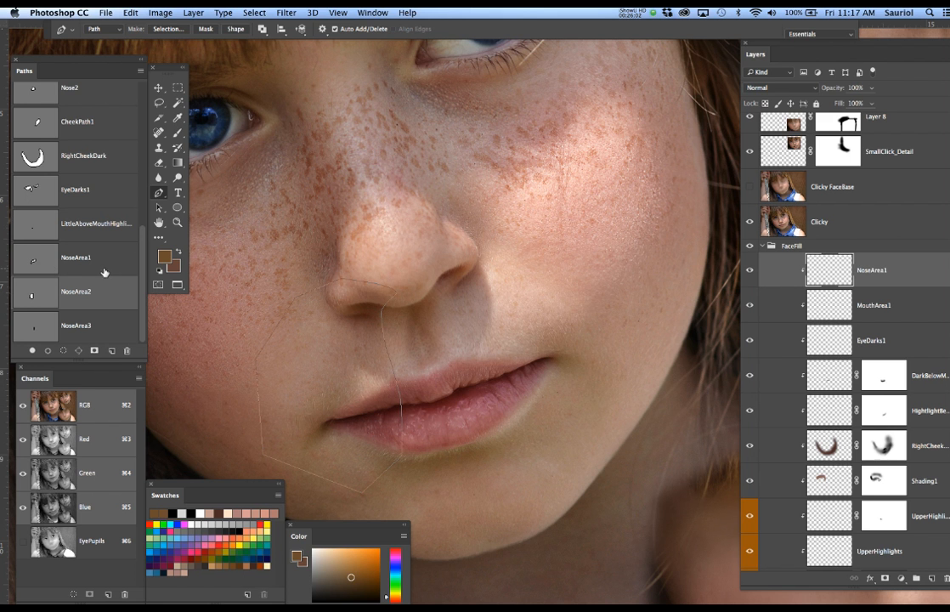
{"action": "left_click", "coordinate": [34, 264], "text": "super"}
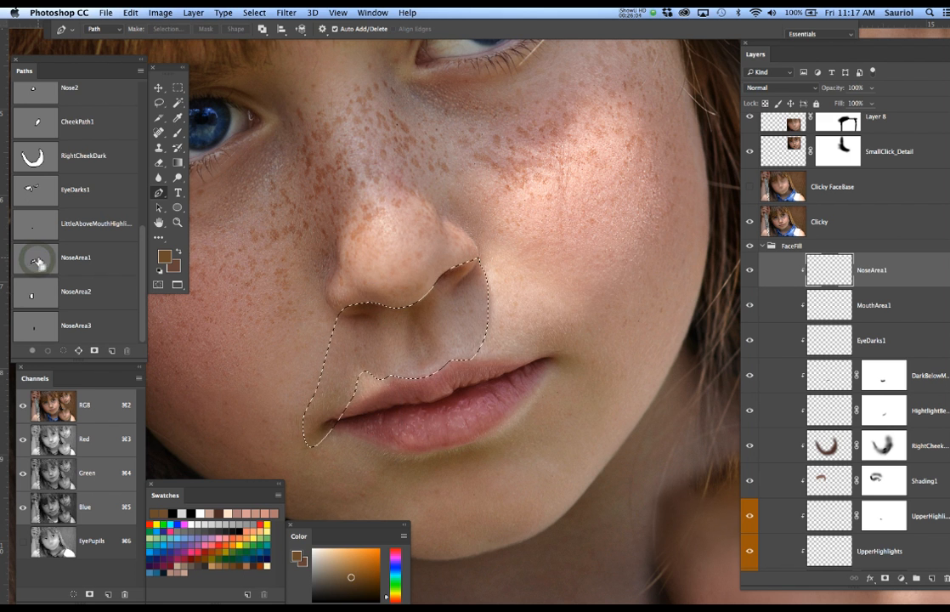
{"action": "left_click", "coordinate": [36, 293]}
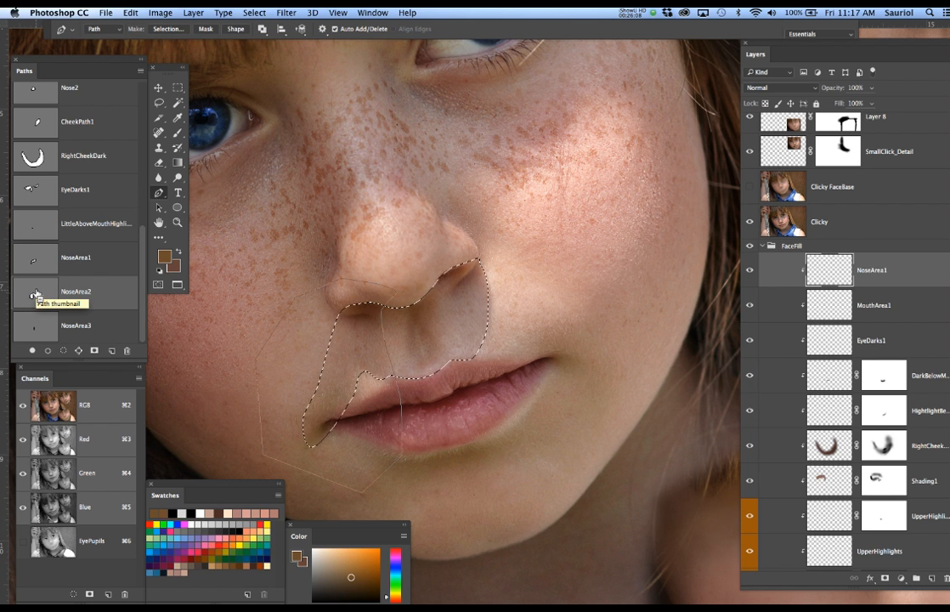
{"action": "left_click", "coordinate": [36, 293], "text": "alt+shift+super"}
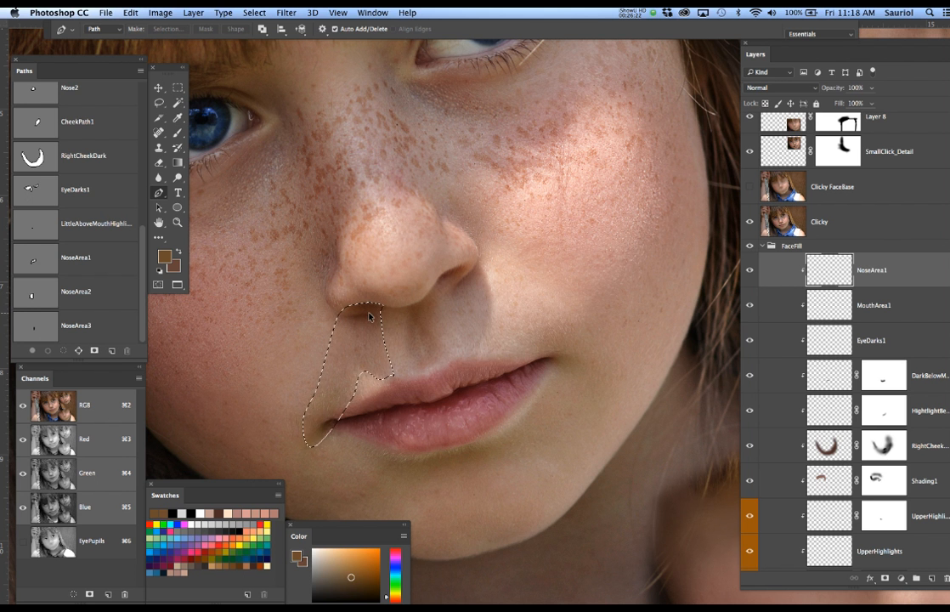
{"action": "scroll", "coordinate": [352, 320], "scroll_direction": "up", "scroll_amount": 2}
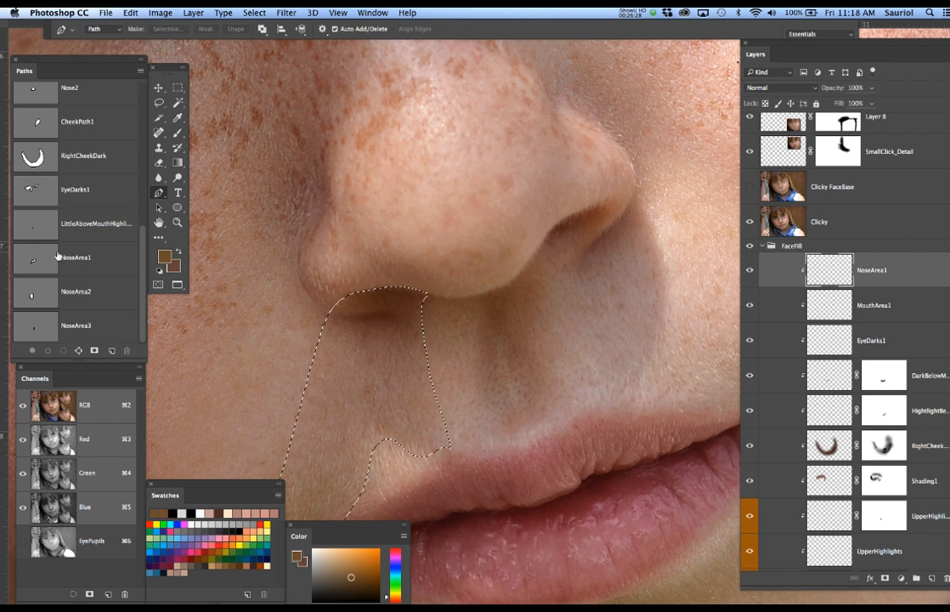
Try subtracting the Nose1 path's area from the current selection, and undo the subtraction.
{"action": "scroll", "coordinate": [77, 189], "scroll_direction": "up", "scroll_amount": 2}
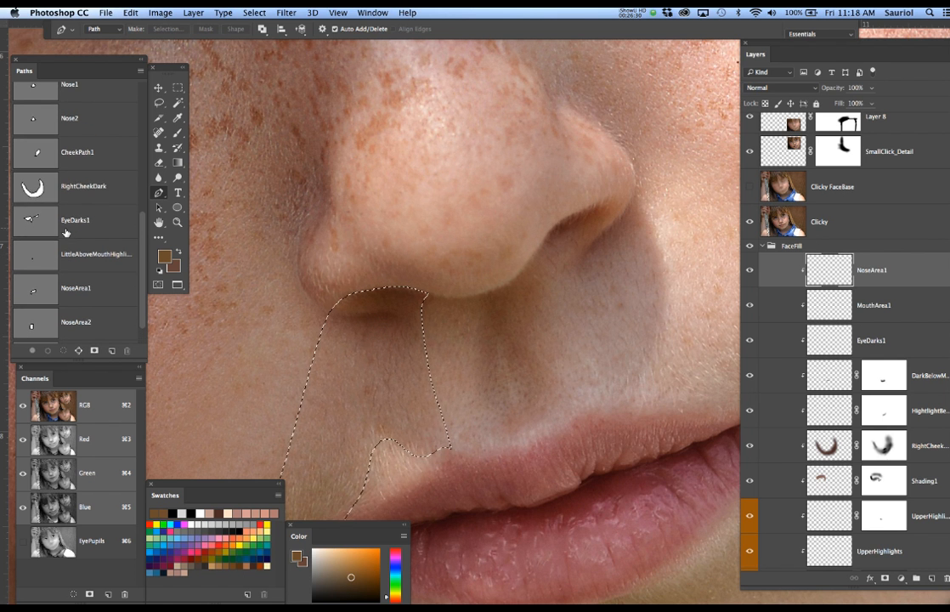
{"action": "left_click", "coordinate": [80, 143]}
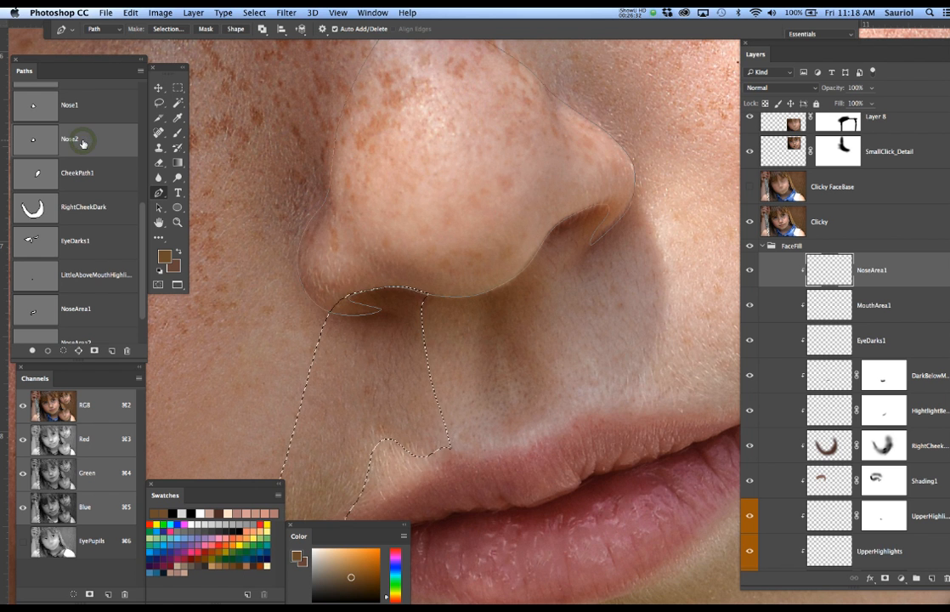
{"action": "left_click", "coordinate": [93, 110]}
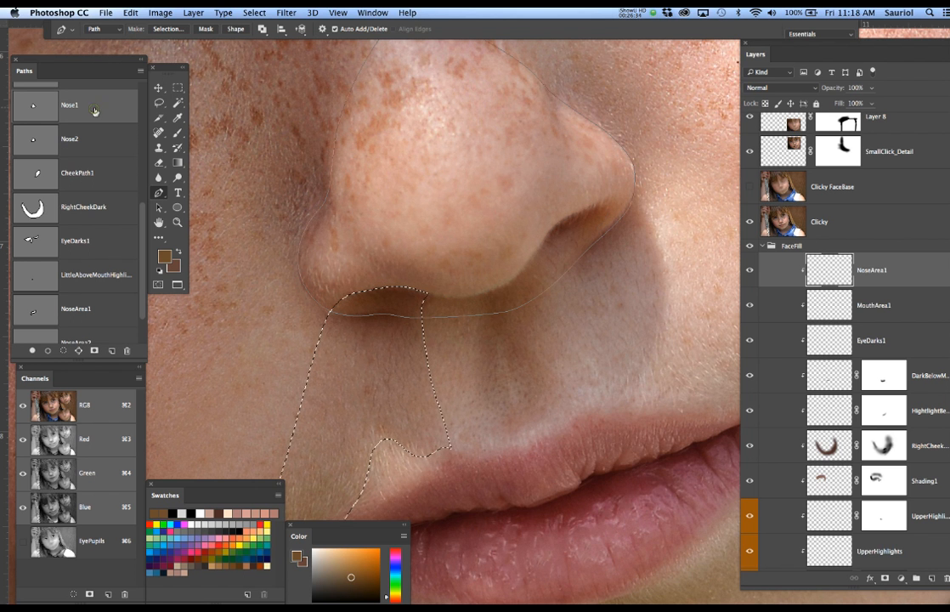
{"action": "left_click", "coordinate": [36, 106], "text": "alt+super"}
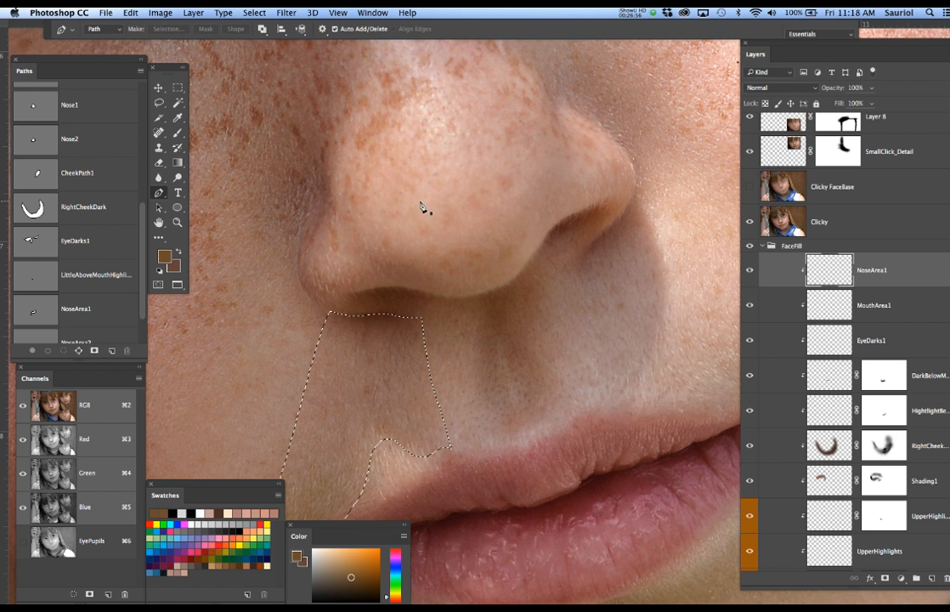
{"action": "left_click_drag", "start_coordinate": [409, 322], "coordinate": [430, 184]}
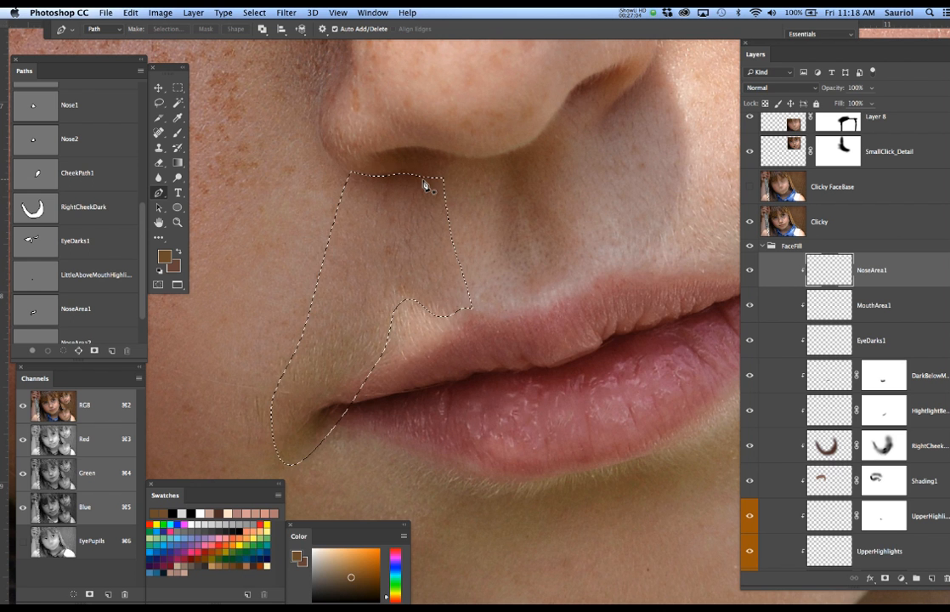
{"action": "key", "text": "super+z"}
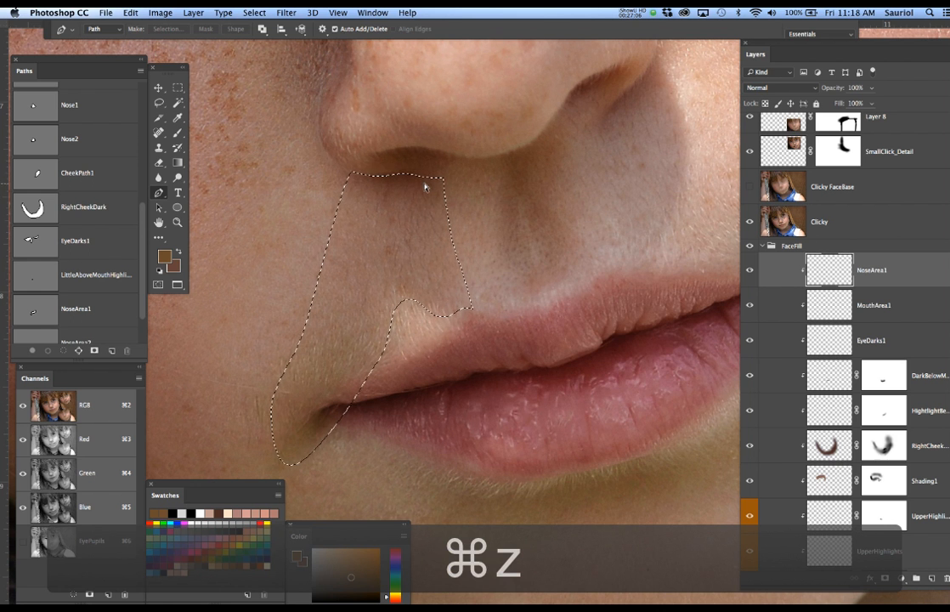
{"action": "key", "text": "alt+super+z"}
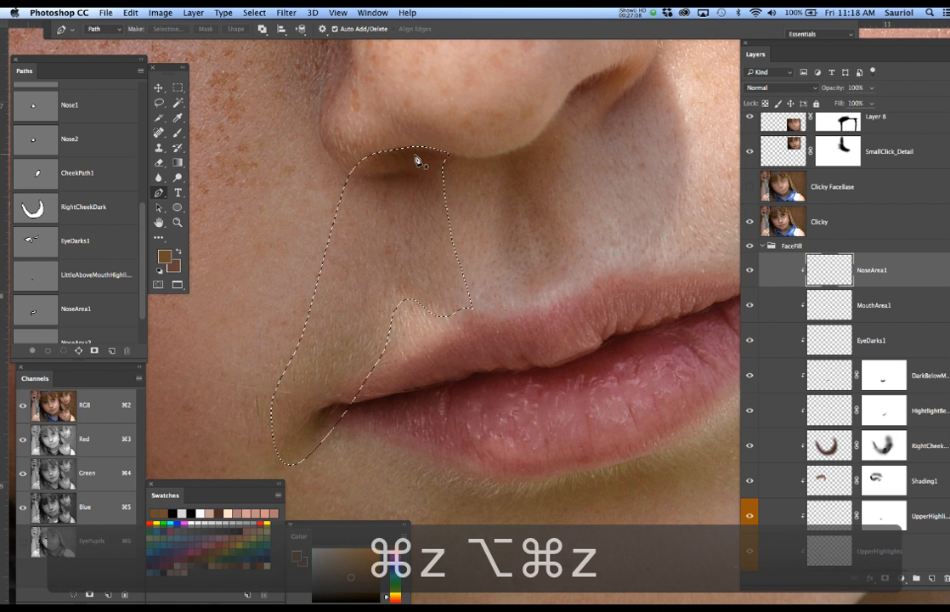
Save the intersected selection as a new channel named NoseAreaLeft1 in Face_Illustration18.psd.
{"action": "left_click", "coordinate": [254, 13]}
{"action": "left_click", "coordinate": [272, 261]}
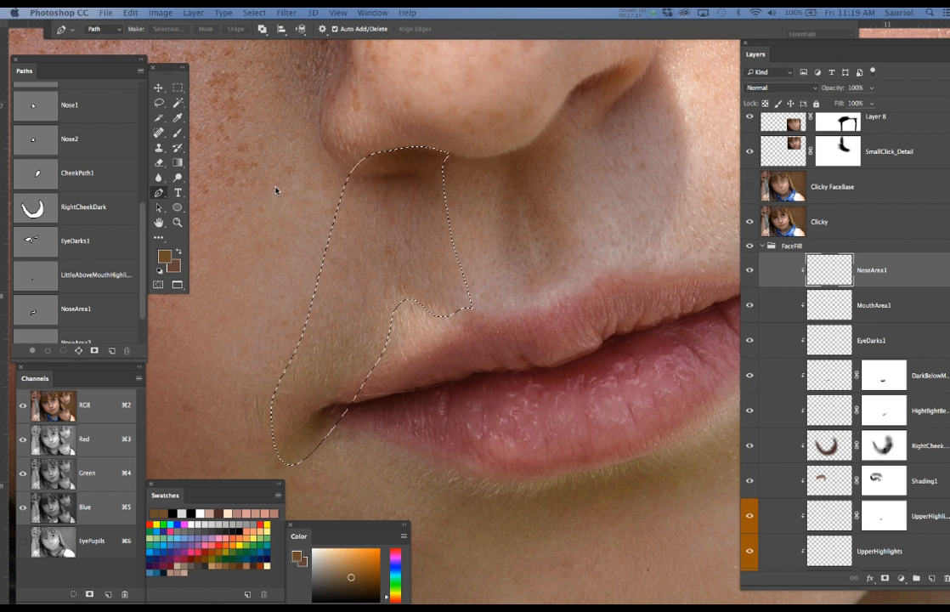
{"action": "type", "text": "NoseAre"}
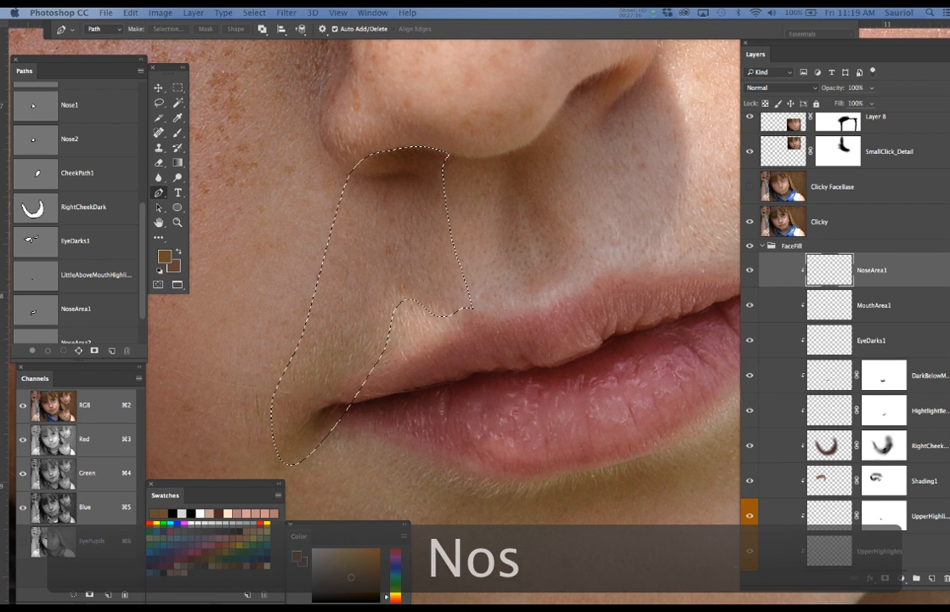
{"action": "type", "text": "a"}
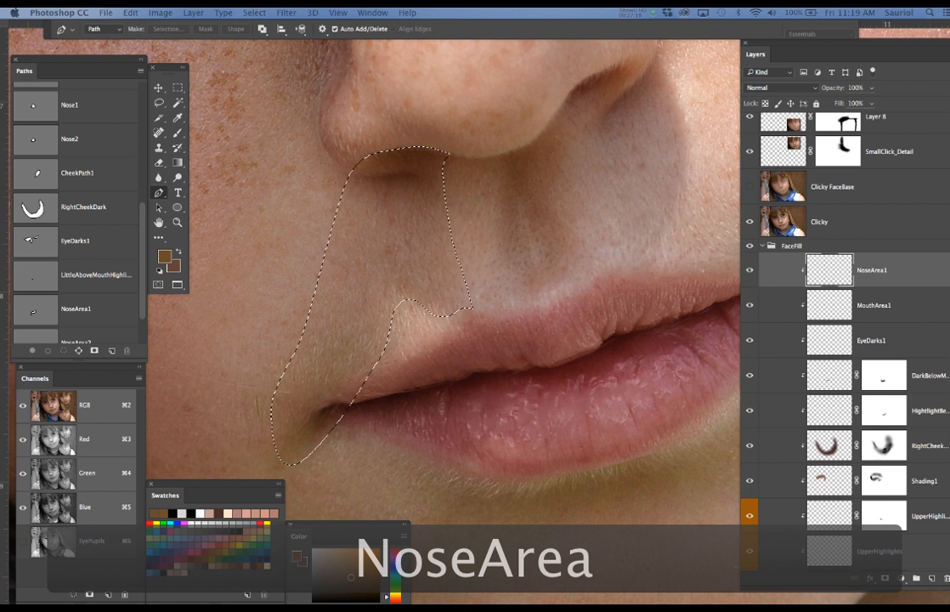
{"action": "type", "text": "Le"}
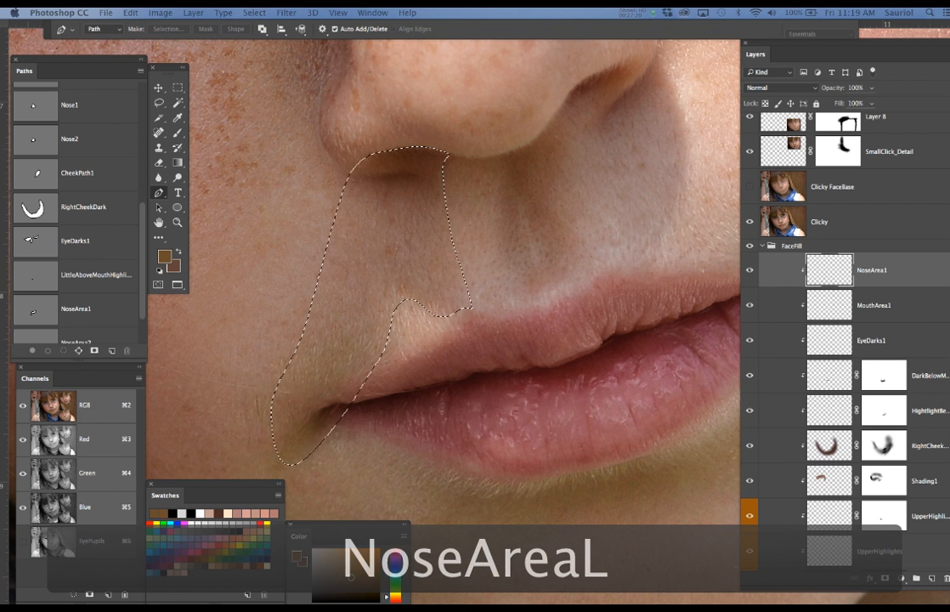
{"action": "type", "text": "ft"}
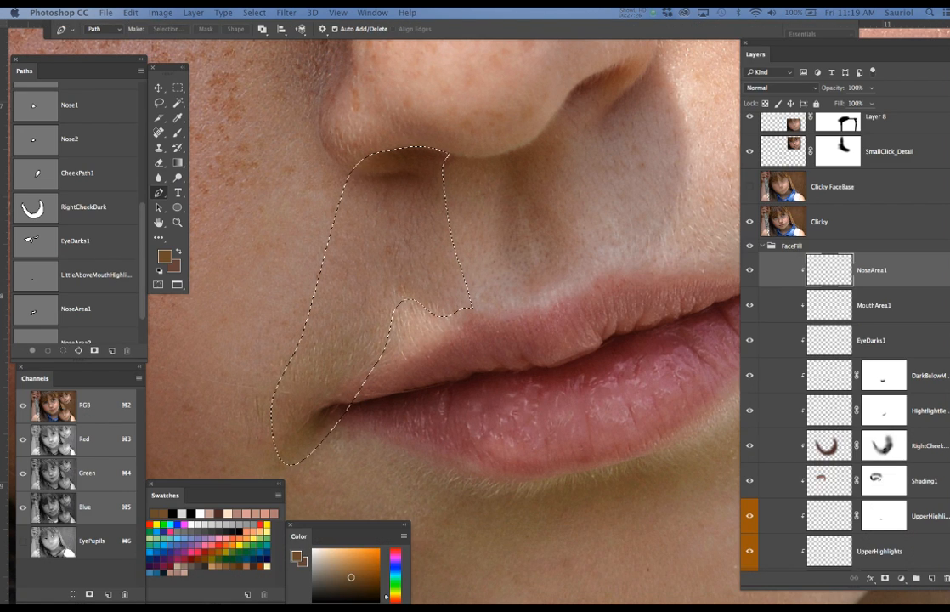
{"action": "left_click_drag", "start_coordinate": [0, 141], "coordinate": [394, 170]}
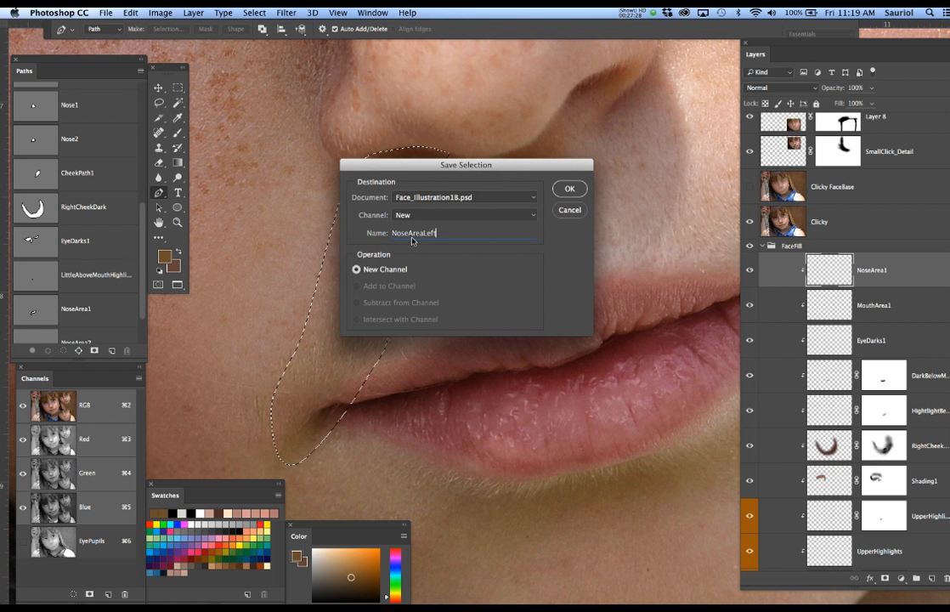
{"action": "type", "text": "1"}
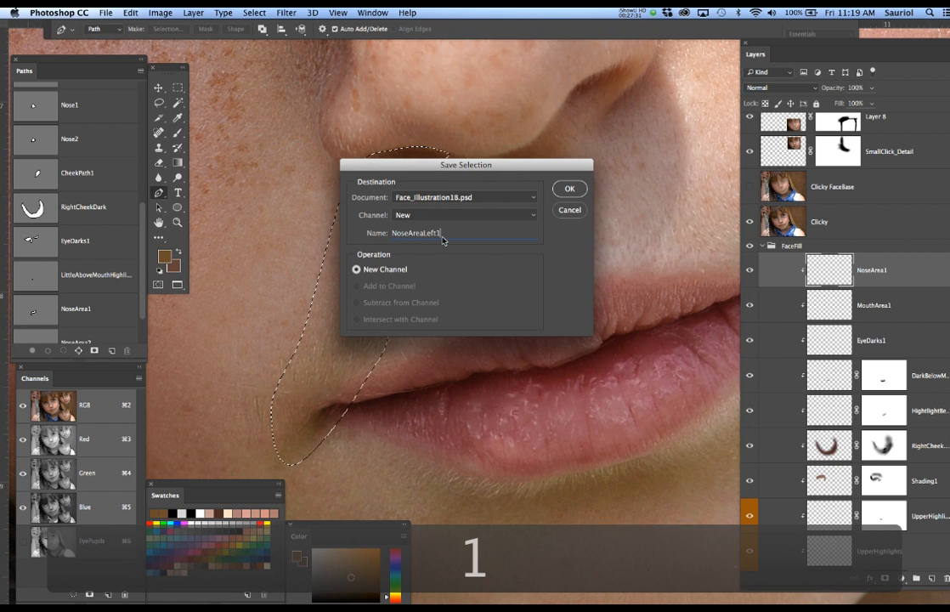
{"action": "left_click", "coordinate": [568, 189]}
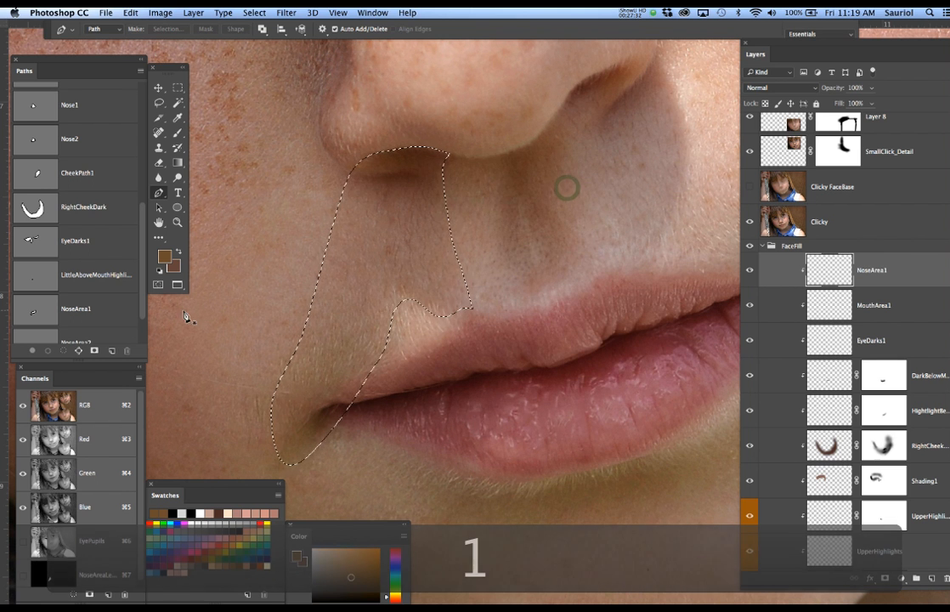
{"action": "left_click_drag", "start_coordinate": [141, 410], "coordinate": [141, 428]}
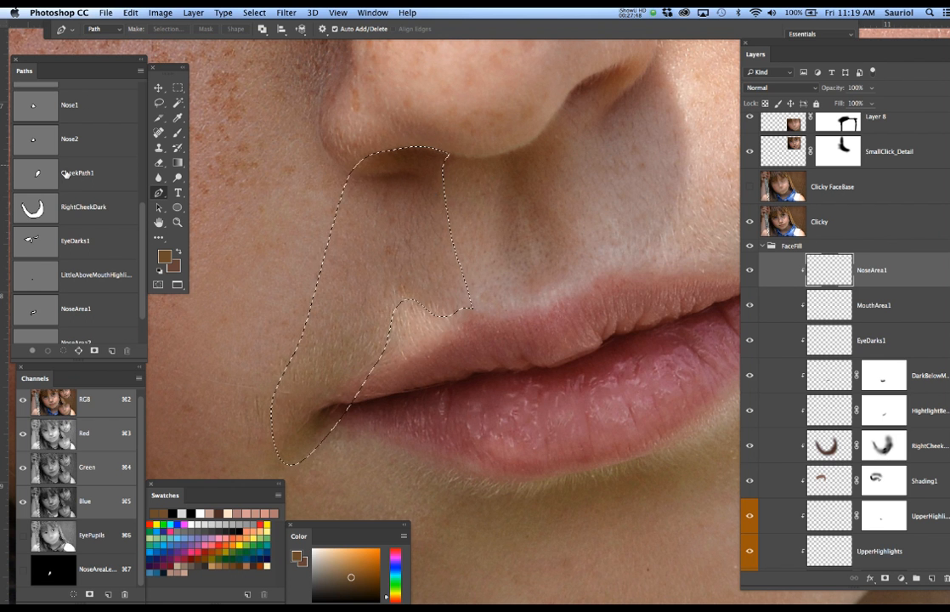
Subtract the Nose1 path's area from the active selection beneath the nostril.
{"action": "left_click", "coordinate": [41, 141]}
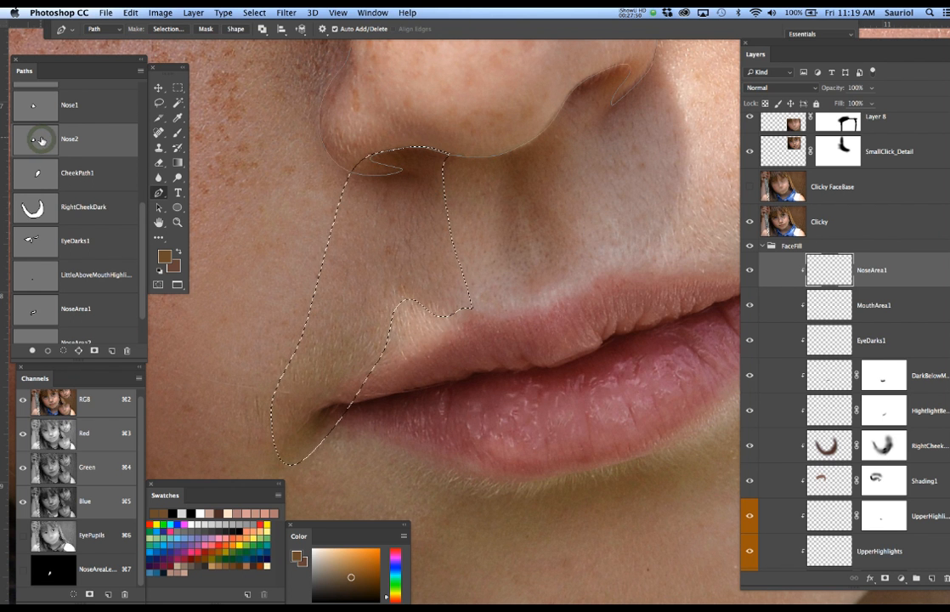
{"action": "left_click", "coordinate": [35, 108]}
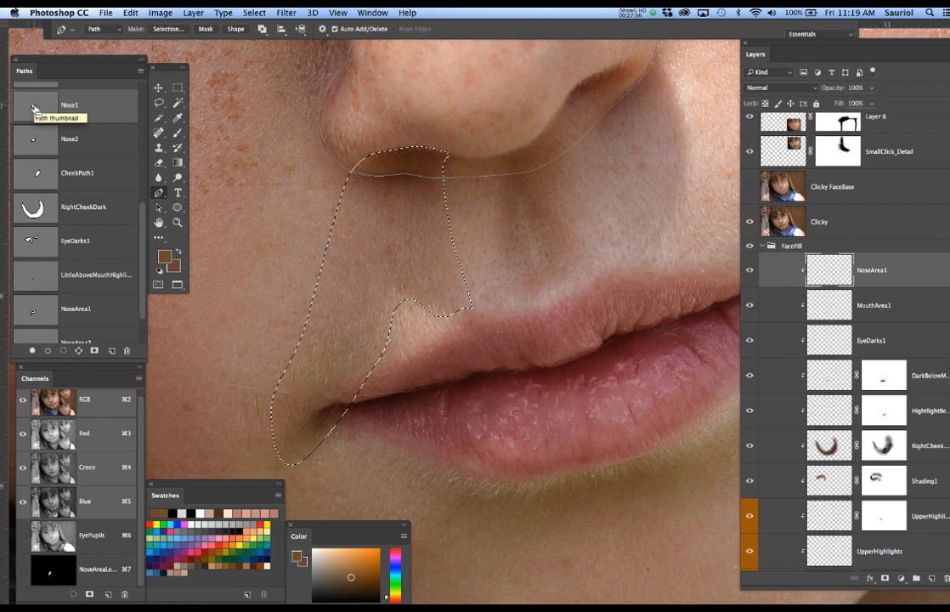
{"action": "left_click", "coordinate": [35, 108], "text": "alt+super"}
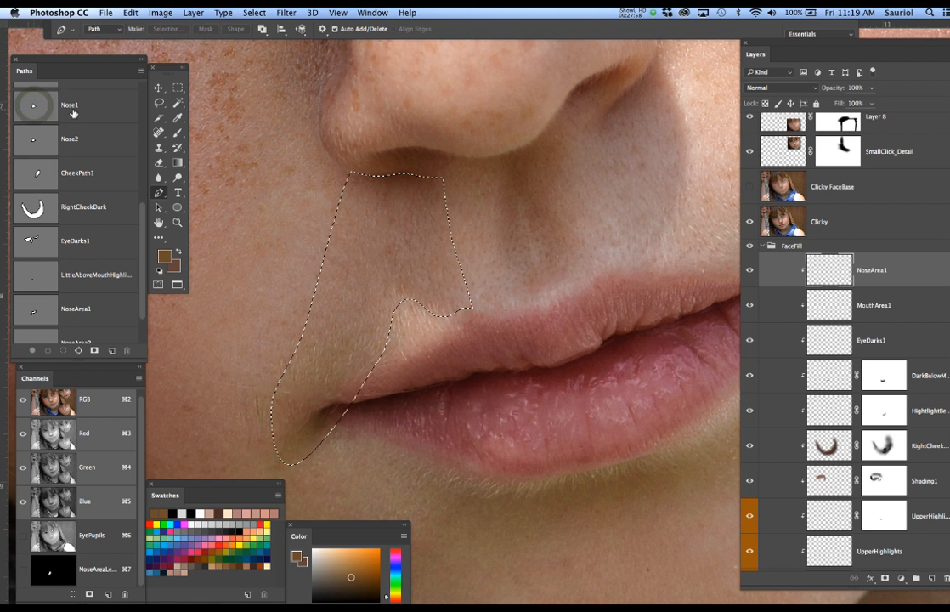
Save the reduced selection as a new channel named NoseAreaLeft2 in Face_Illustration18.psd.
{"action": "left_click", "coordinate": [256, 12]}
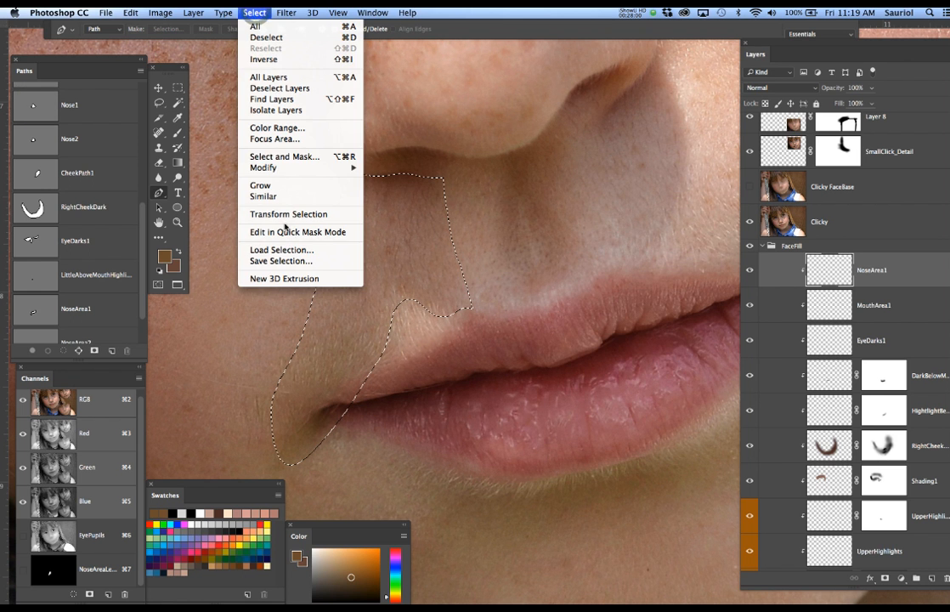
{"action": "left_click", "coordinate": [284, 259]}
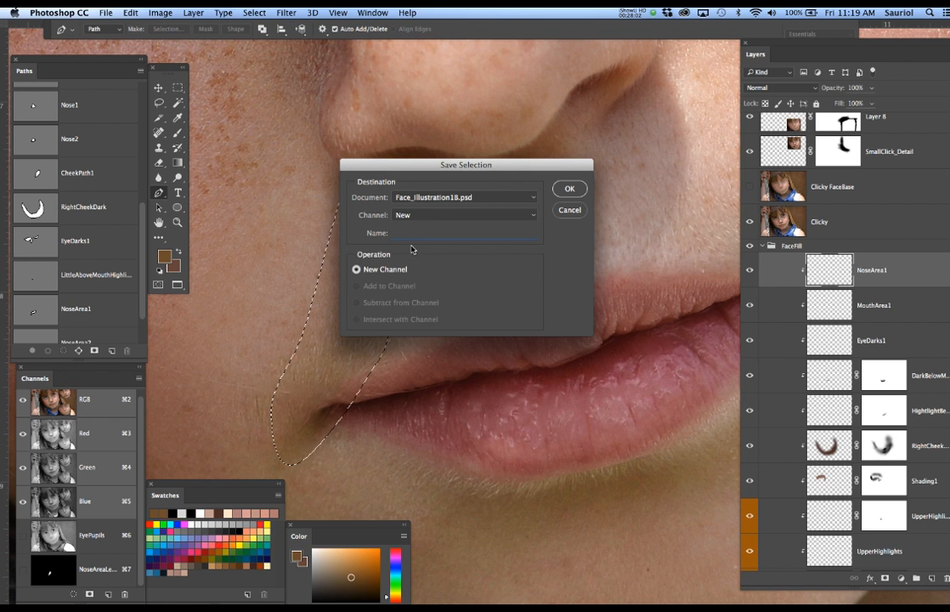
{"action": "type", "text": "Nos"}
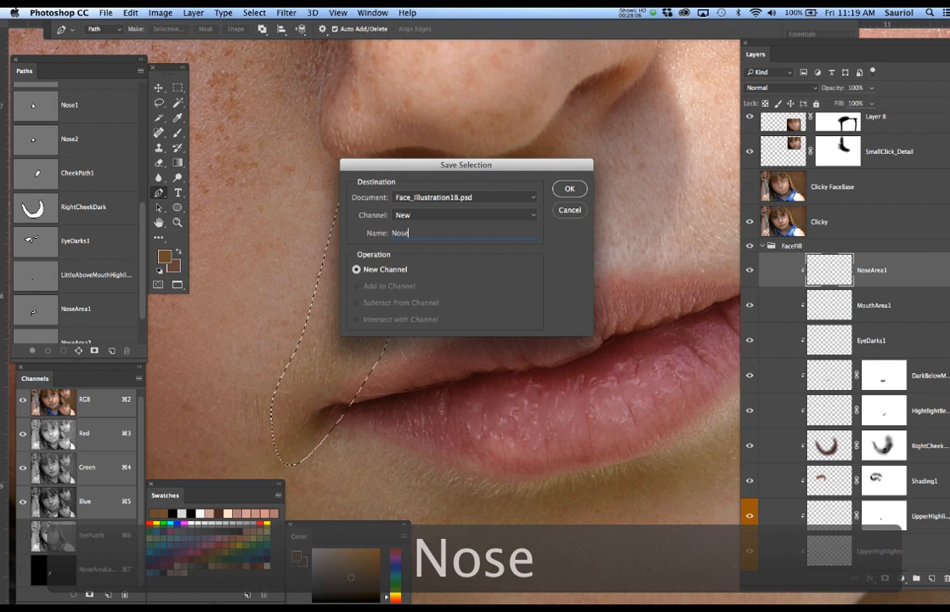
{"action": "type", "text": "e"}
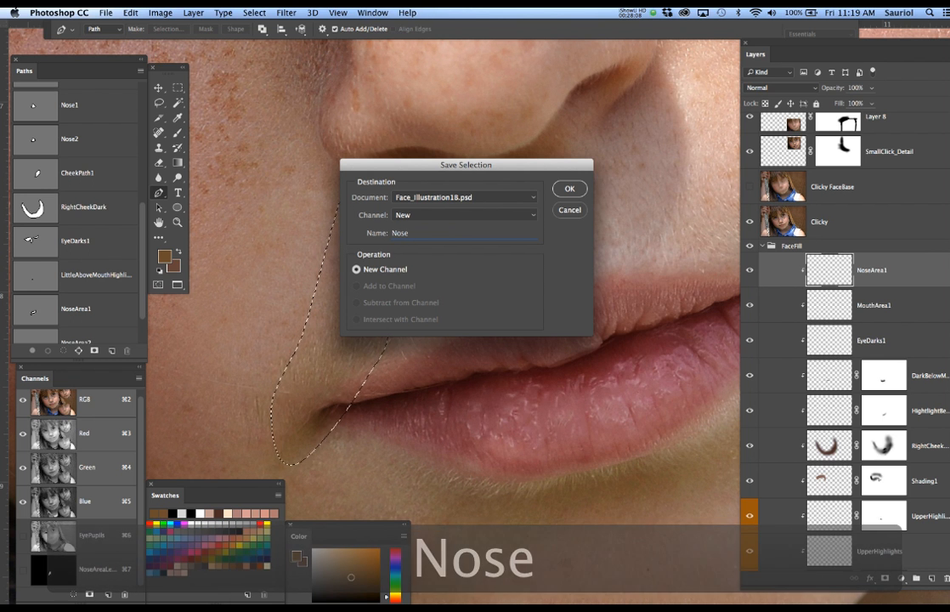
{"action": "type", "text": "A"}
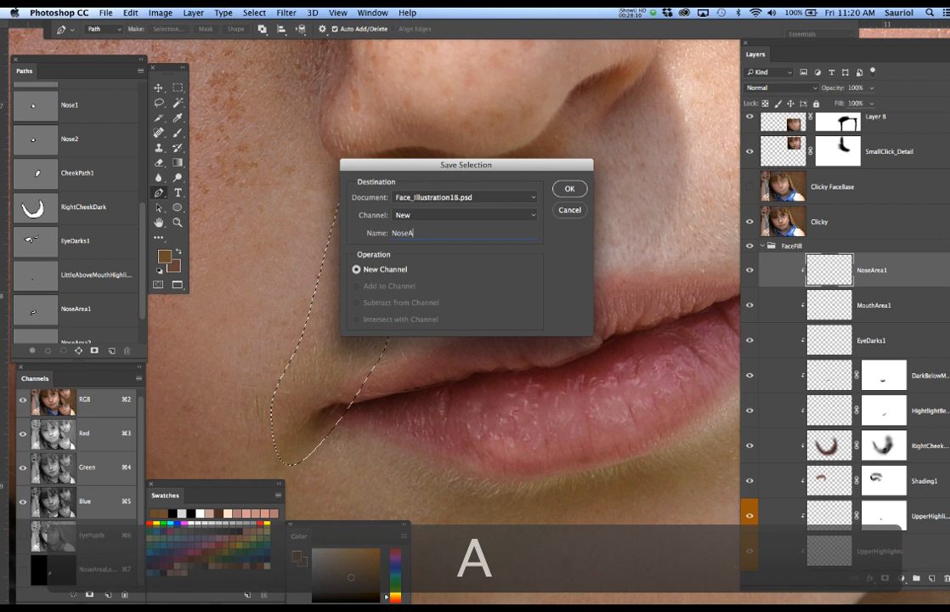
{"action": "type", "text": "e"}
{"action": "key", "text": "BackSpace"}
{"action": "type", "text": "rea"}
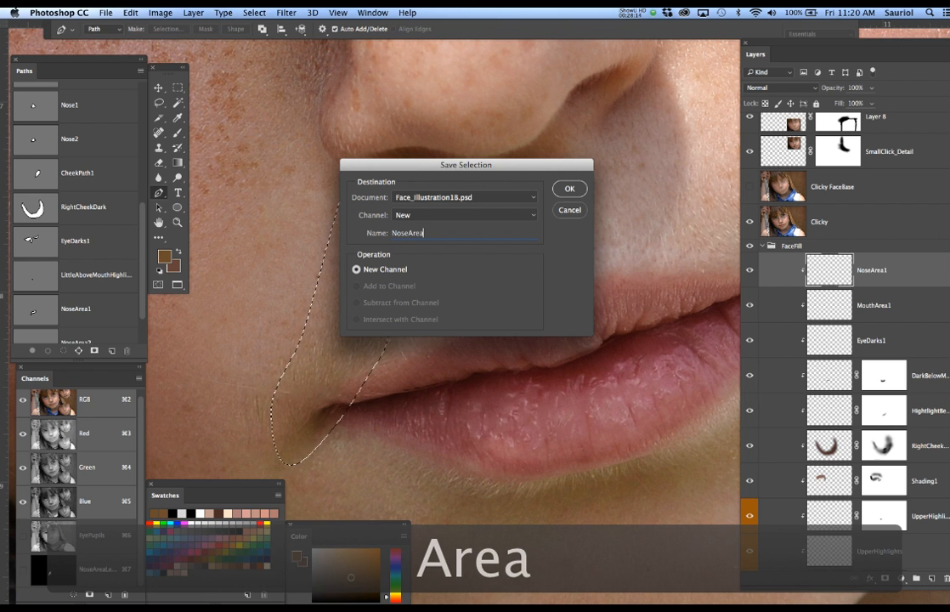
{"action": "type", "text": "K"}
{"action": "key", "text": "BackSpace"}
{"action": "type", "text": "Left2"}
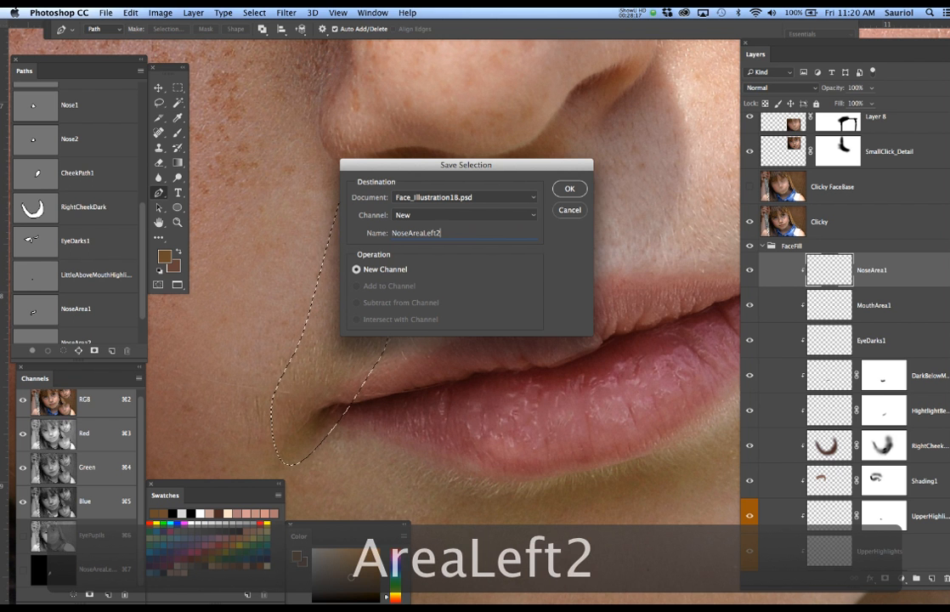
{"action": "key", "text": "Return"}
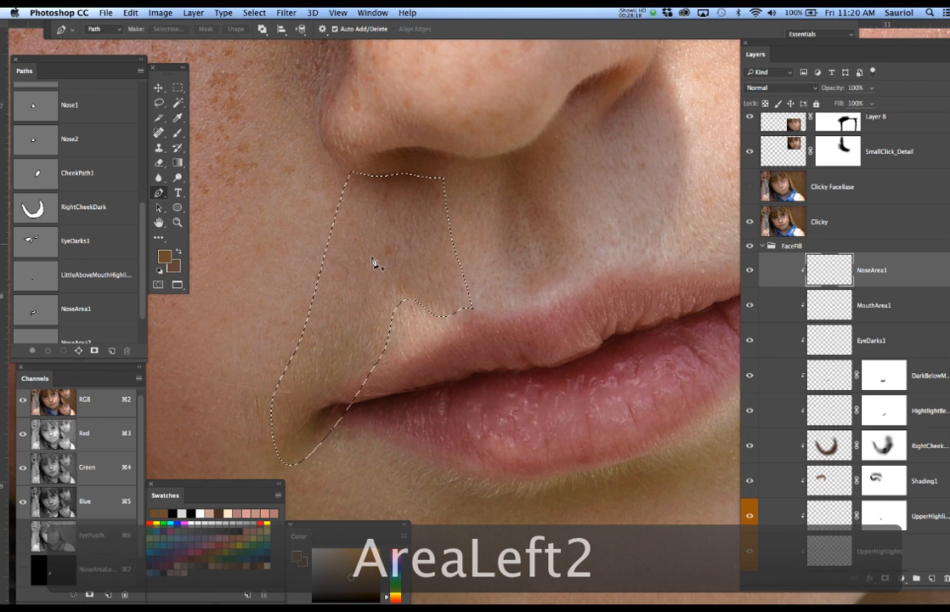
Reposition the Paths and Channels panels slightly higher in the workspace.
{"action": "scroll", "coordinate": [136, 460], "scroll_direction": "down", "scroll_amount": 2}
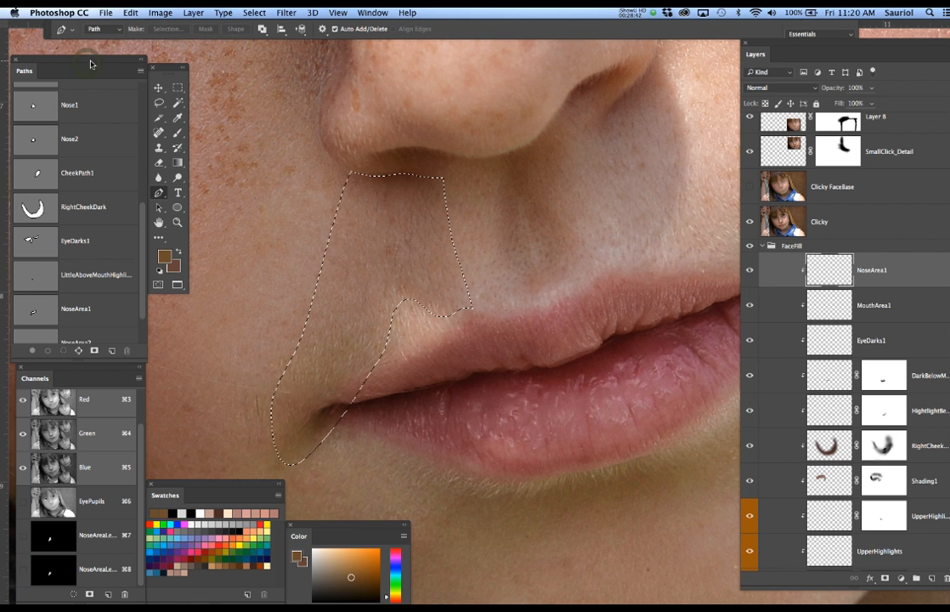
{"action": "left_click_drag", "start_coordinate": [92, 59], "coordinate": [94, 47]}
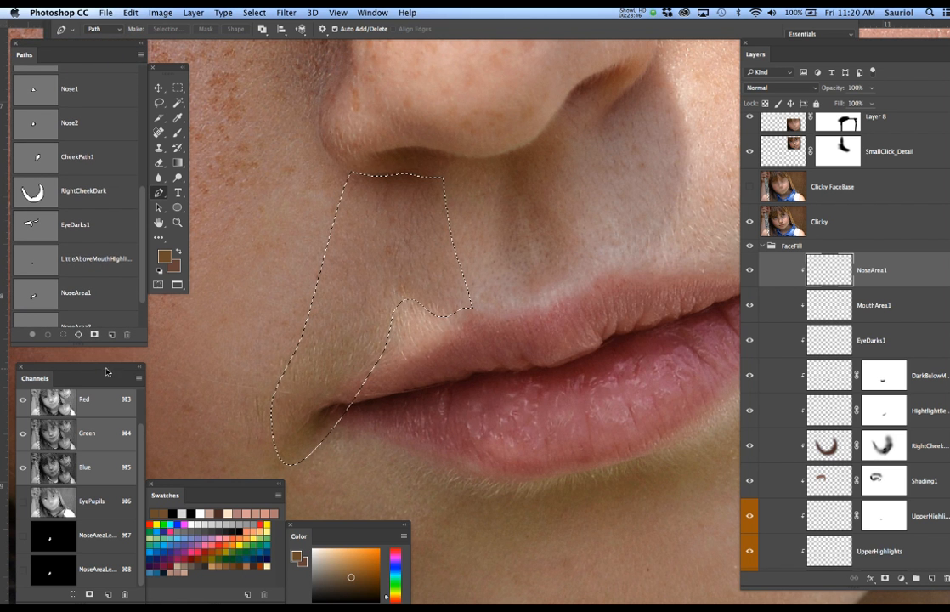
{"action": "left_click_drag", "start_coordinate": [108, 373], "coordinate": [104, 357]}
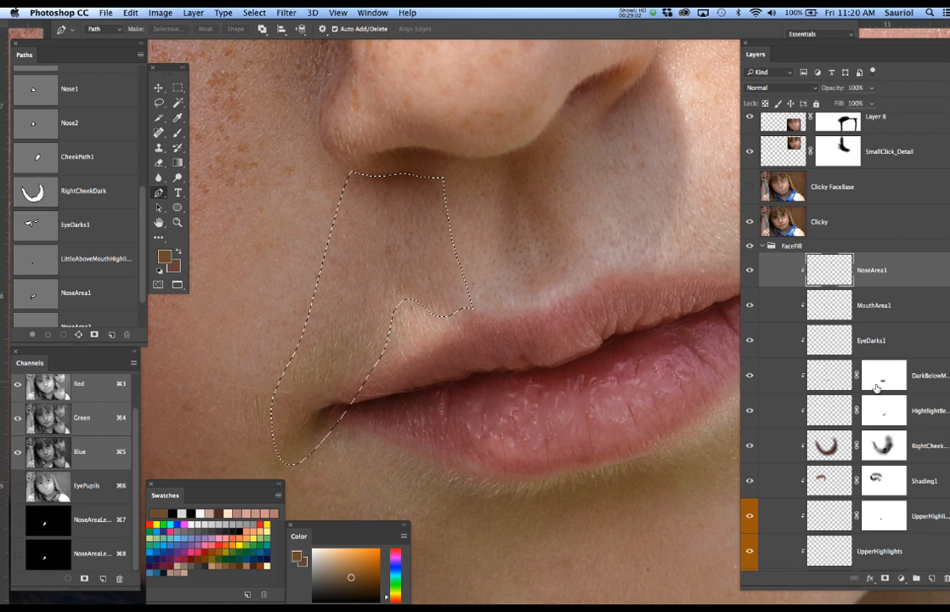
Clear the active selection and add two new layers above NoseArea1, both clipped to the layers below.
{"action": "key", "text": "super+d"}
{"action": "left_click", "coordinate": [471, 347], "text": "alt+super"}
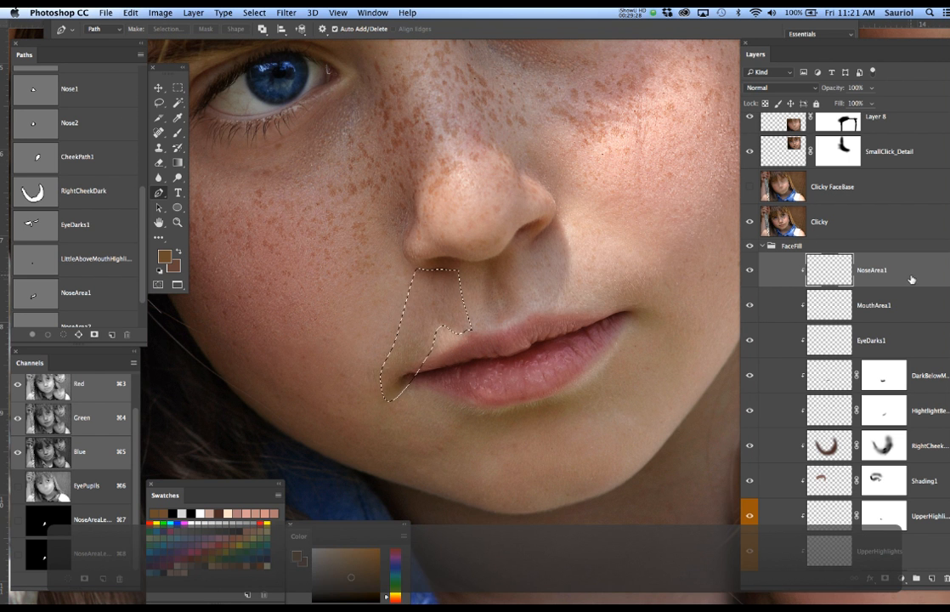
{"action": "key", "text": "super+d"}
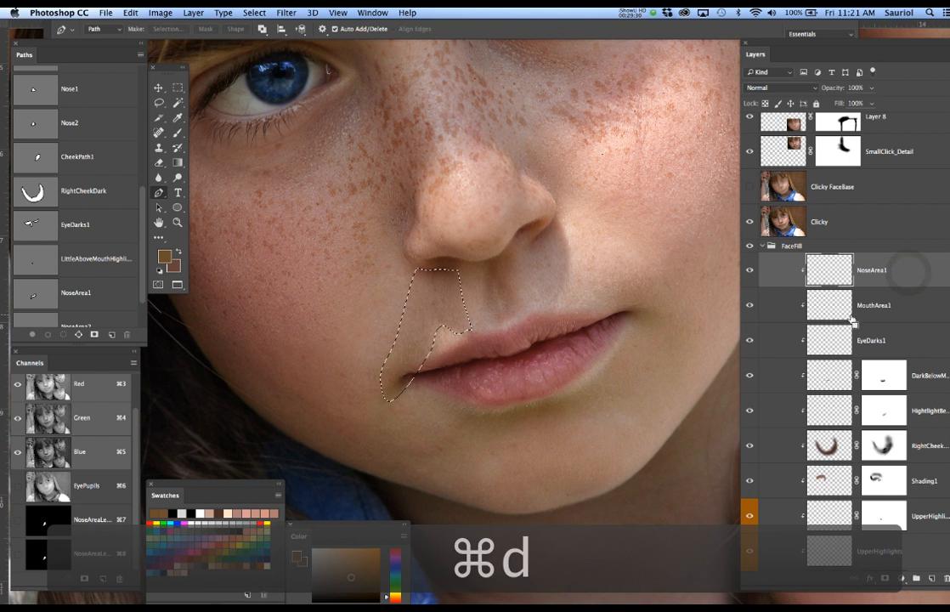
{"action": "left_click", "coordinate": [932, 579]}
{"action": "left_click", "coordinate": [932, 579]}
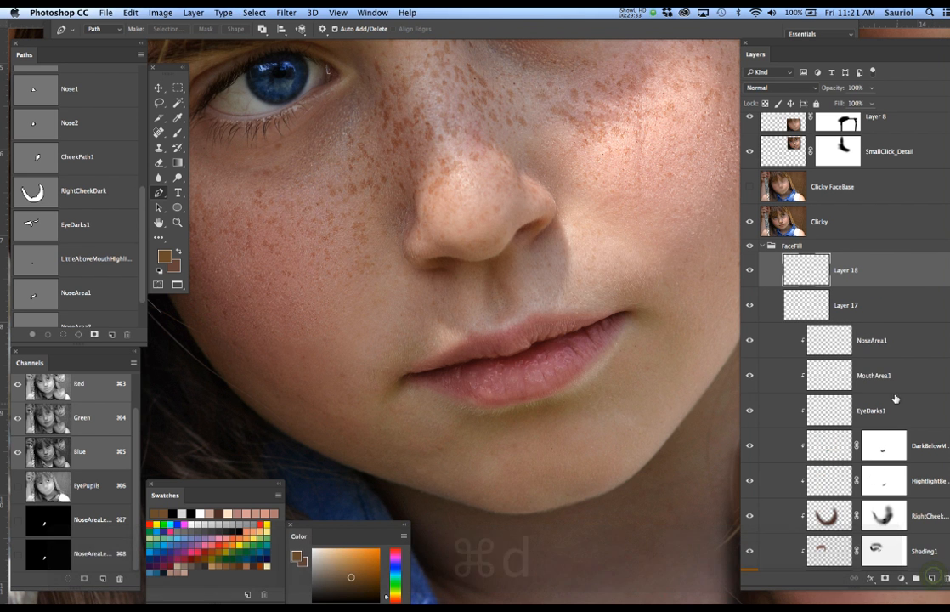
{"action": "left_click", "coordinate": [906, 324], "text": "alt"}
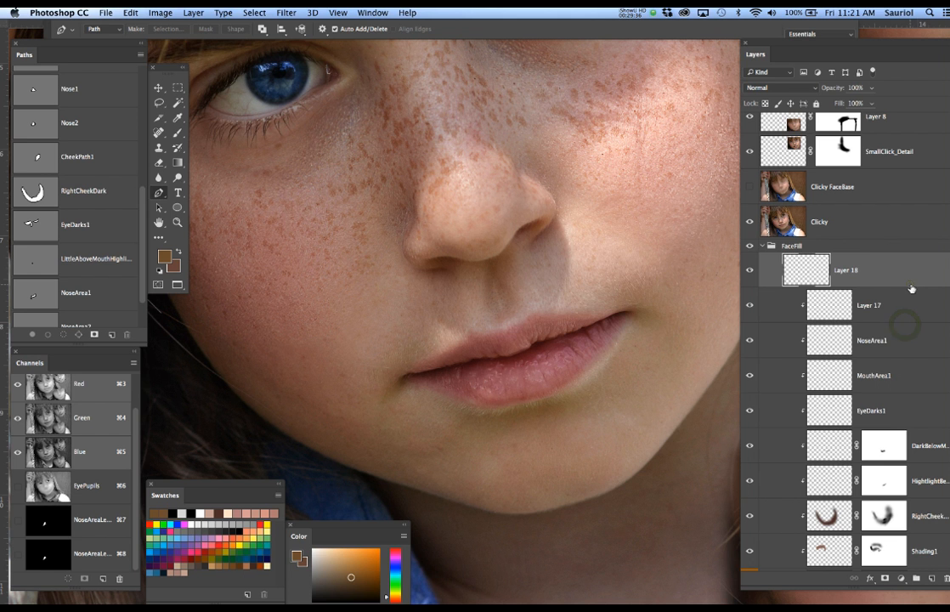
{"action": "left_click", "coordinate": [911, 286], "text": "alt"}
Rename the two new layers above NoseArea1 as NoseArea2 and NoseArea3, with NoseArea3 uppermost.
{"action": "double_click", "coordinate": [878, 341]}
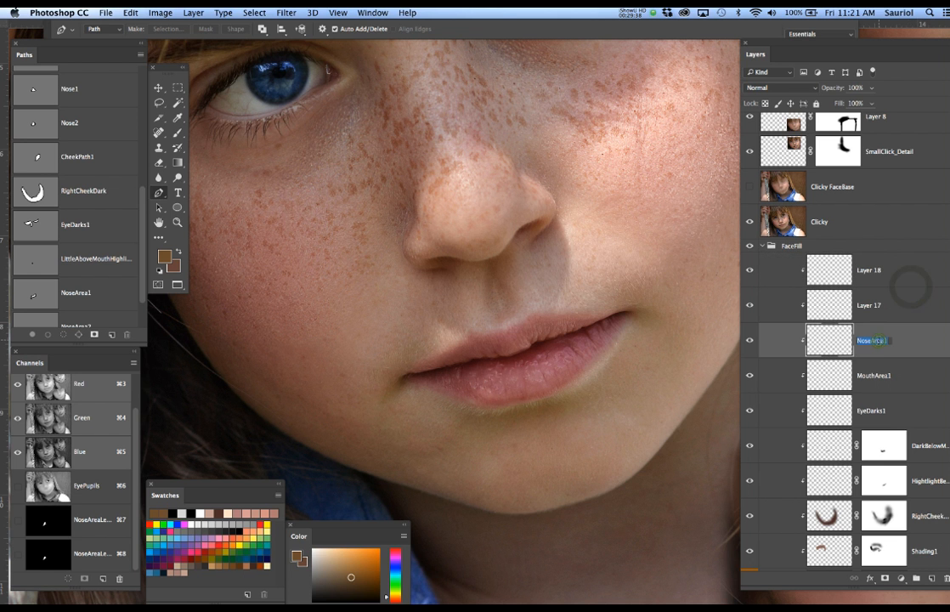
{"action": "key", "text": "super+c"}
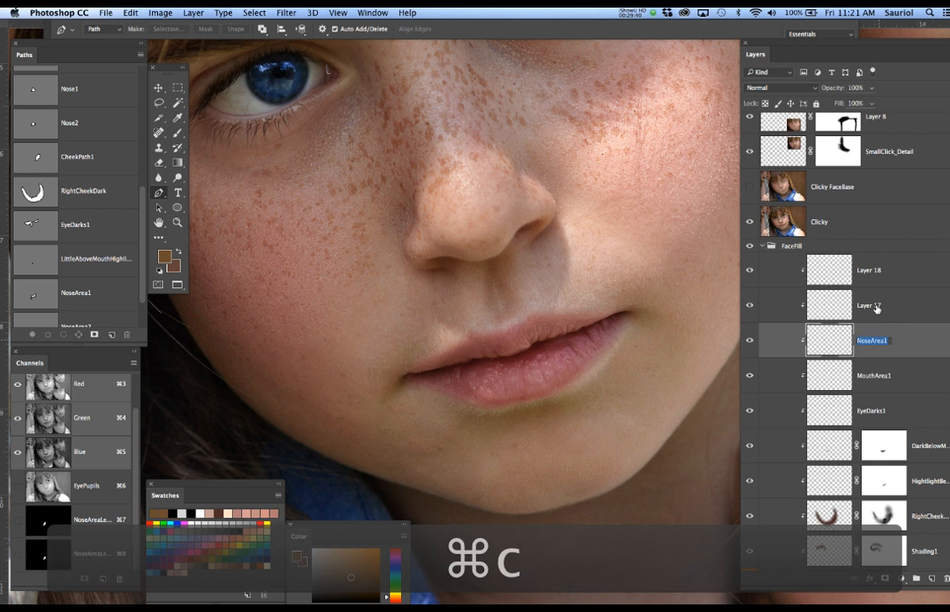
{"action": "double_click", "coordinate": [872, 305]}
{"action": "key", "text": "super+v"}
{"action": "key", "text": "BackSpace"}
{"action": "type", "text": "2"}
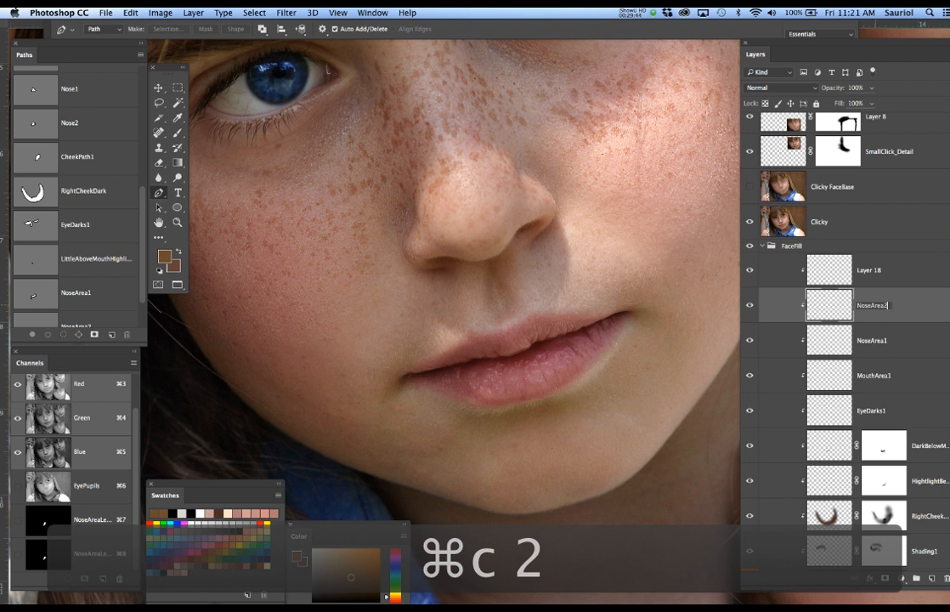
{"action": "double_click", "coordinate": [872, 269]}
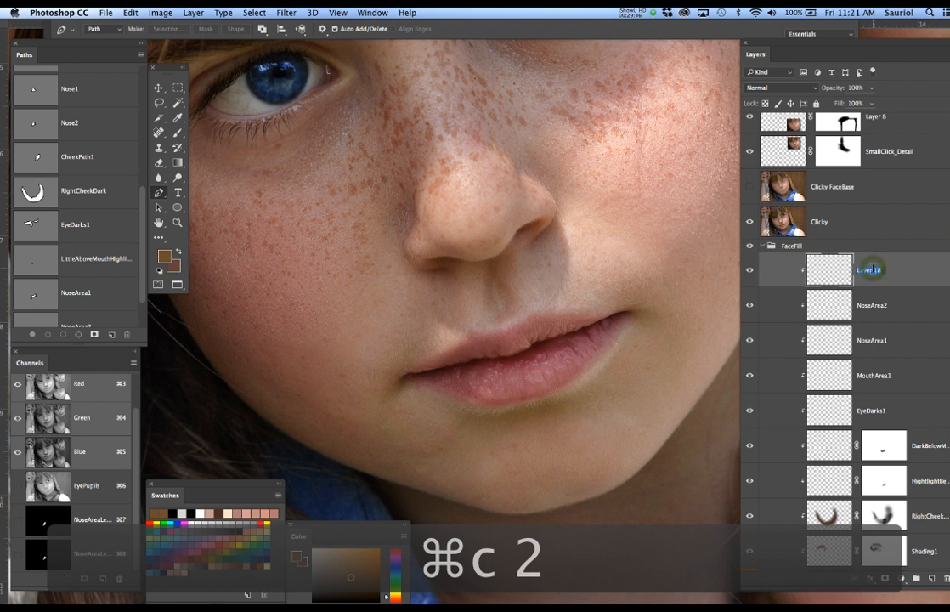
{"action": "key", "text": "super+v"}
{"action": "key", "text": "BackSpace"}
{"action": "type", "text": "3"}
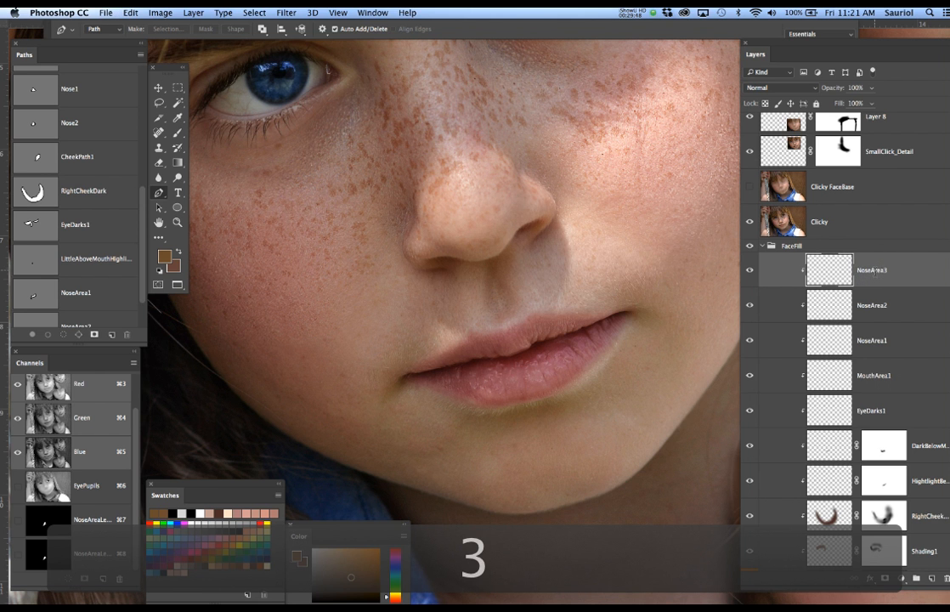
On the NoseArea1 layer, sample the skin colour beneath the nose with the Brush and load the NoseArea1 path as a selection.
{"action": "left_click", "coordinate": [893, 340]}
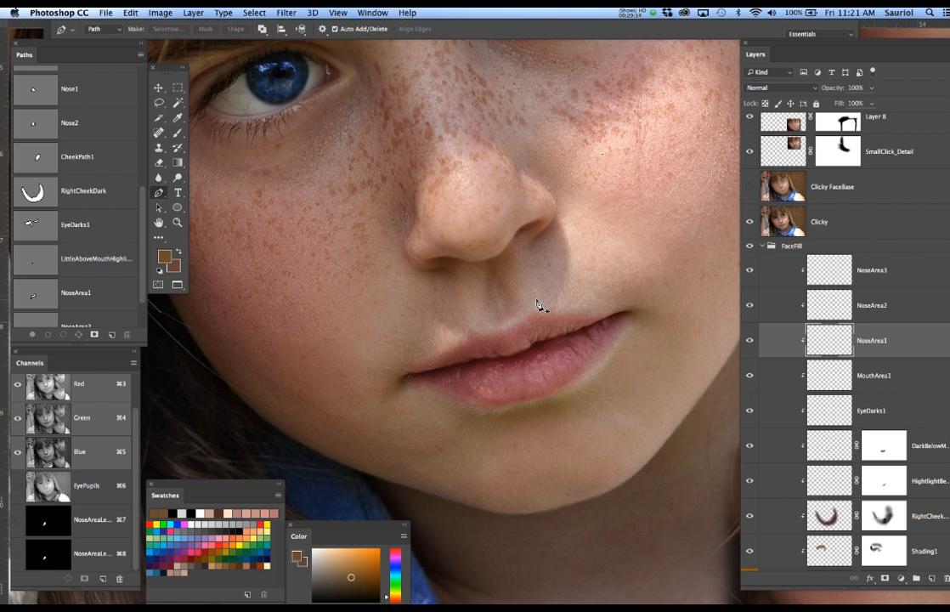
{"action": "key", "text": "b"}
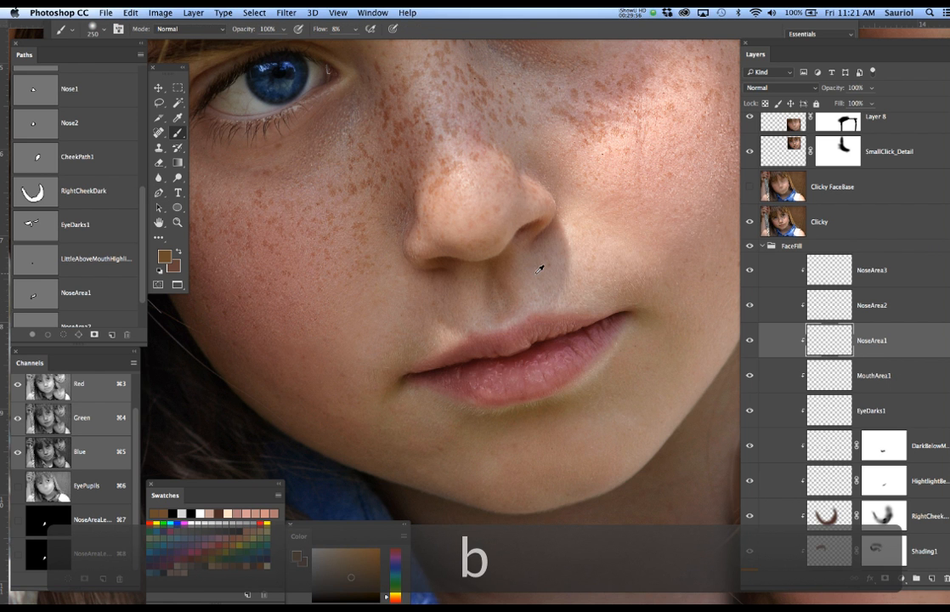
{"action": "left_click", "coordinate": [478, 282], "text": "alt"}
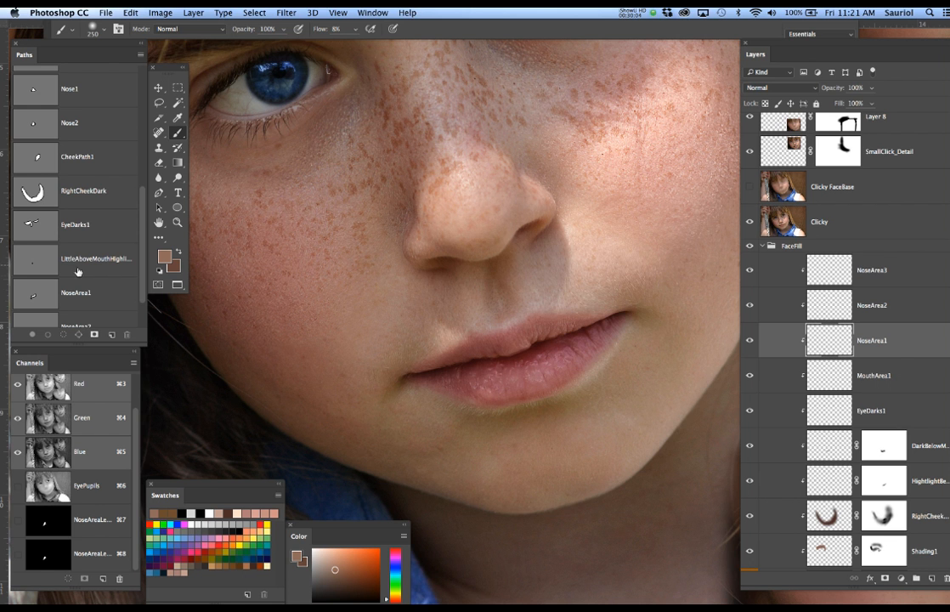
{"action": "scroll", "coordinate": [53, 296], "scroll_direction": "down", "scroll_amount": 1}
{"action": "scroll", "coordinate": [42, 282], "scroll_direction": "down", "scroll_amount": 1}
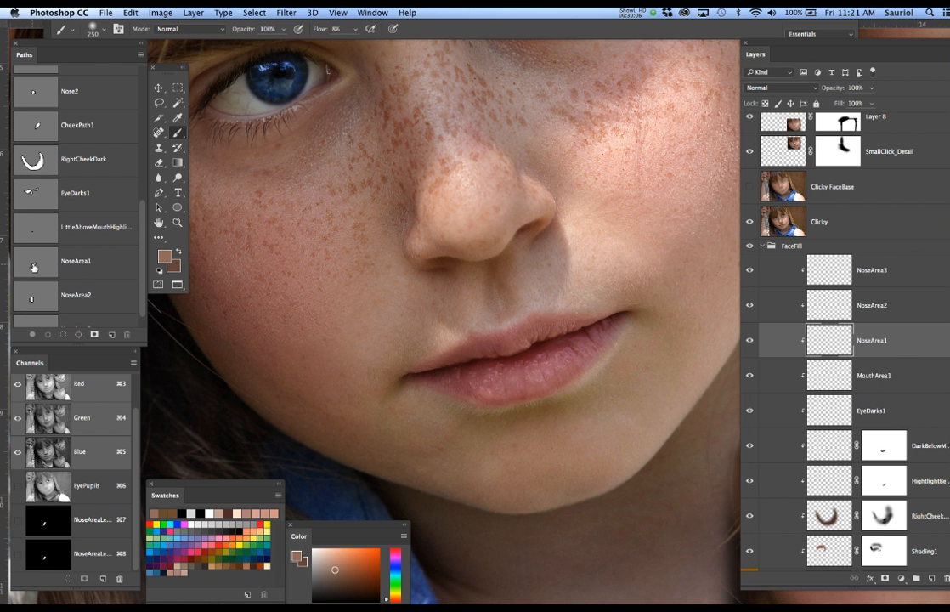
{"action": "left_click", "coordinate": [33, 268], "text": "super"}
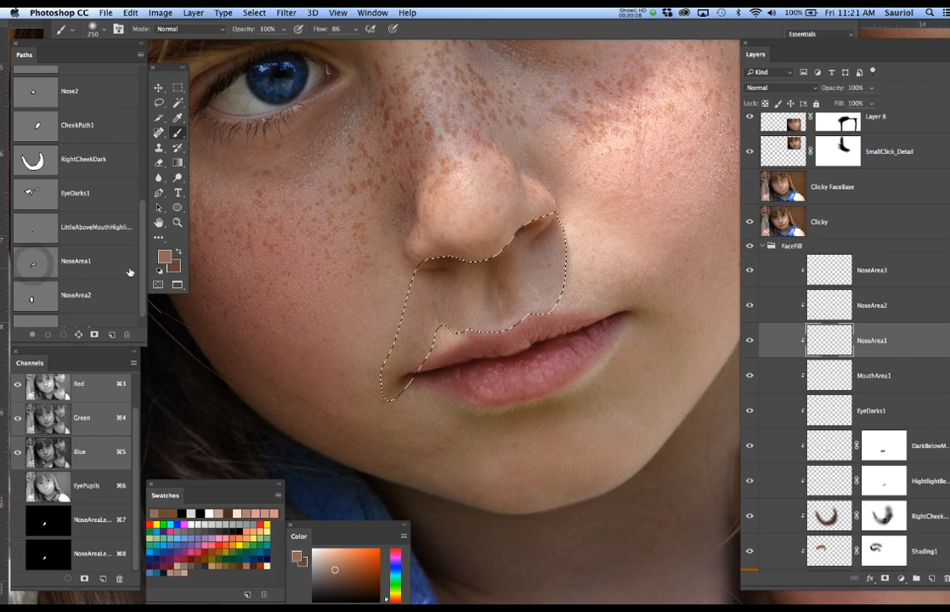
Hide the Clicky photo layer and the selection outline, keeping the reference face within view beside the illustration.
{"action": "left_click", "coordinate": [749, 222]}
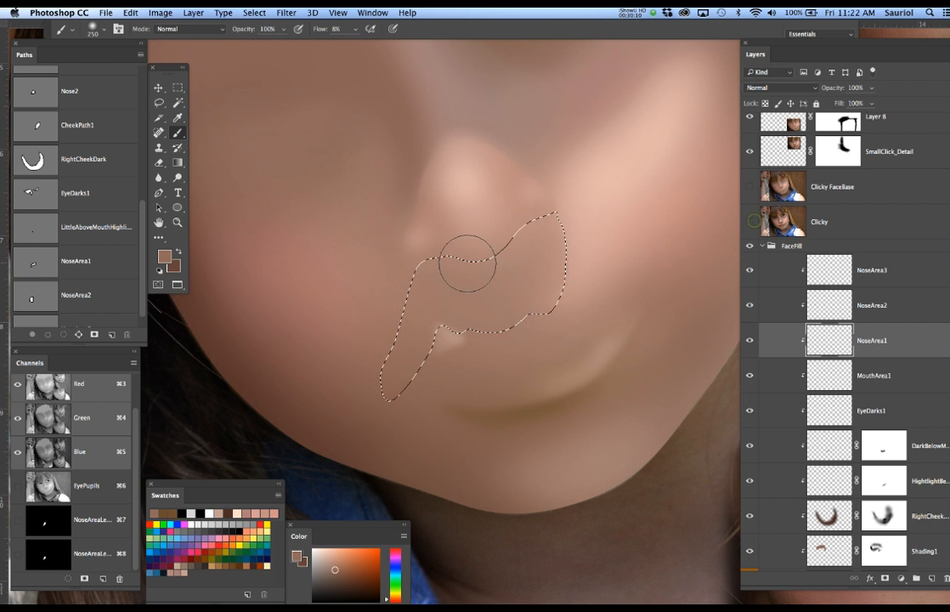
{"action": "scroll", "coordinate": [508, 267], "scroll_direction": "down", "scroll_amount": 2}
{"action": "scroll", "coordinate": [509, 270], "scroll_direction": "right", "scroll_amount": 5}
{"action": "scroll", "coordinate": [510, 279], "scroll_direction": "right", "scroll_amount": 3}
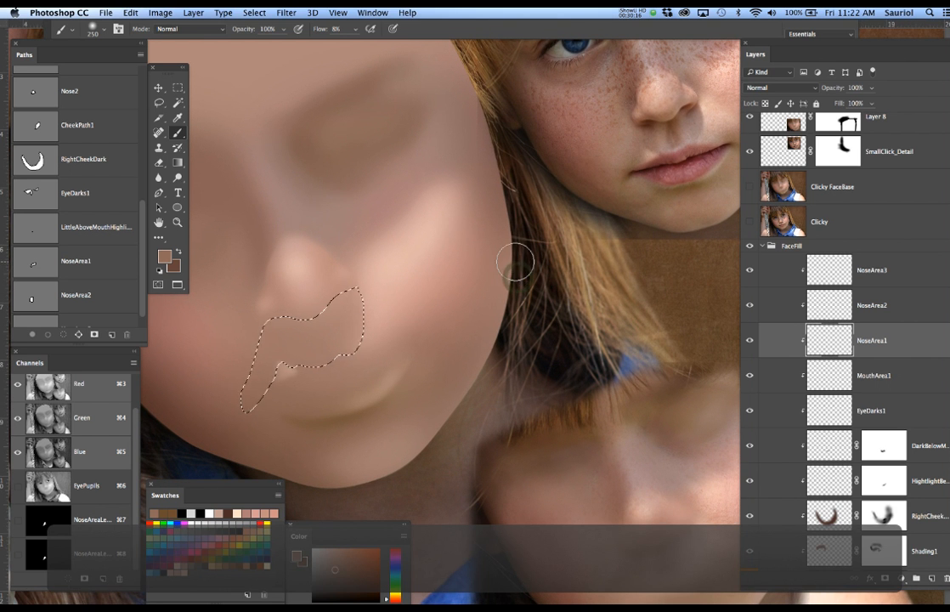
{"action": "key", "text": "super+h"}
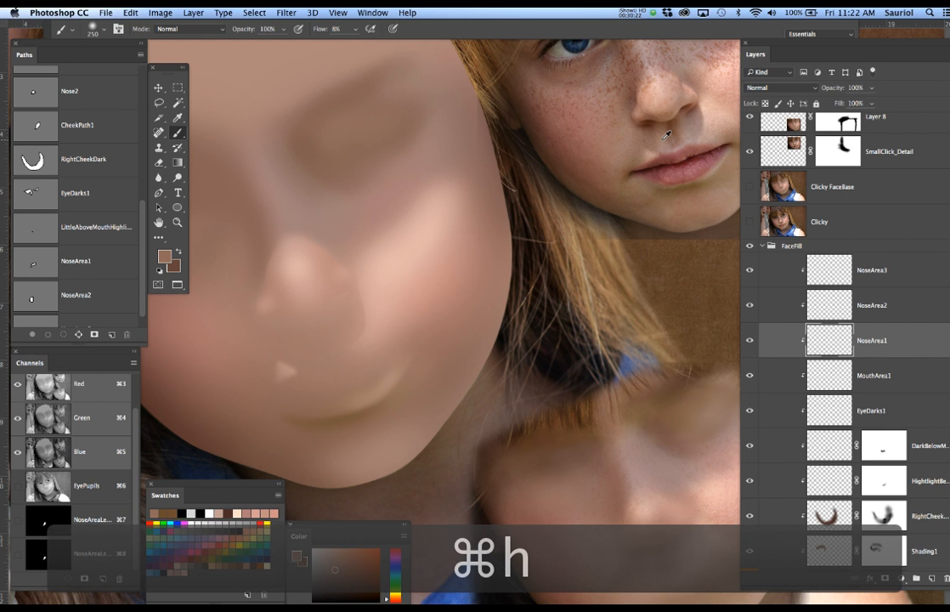
Replace the first trial fill of the selection with a pinker skin tone sampled from the small reference face, and deselect.
{"action": "key", "text": "alt+BackSpace"}
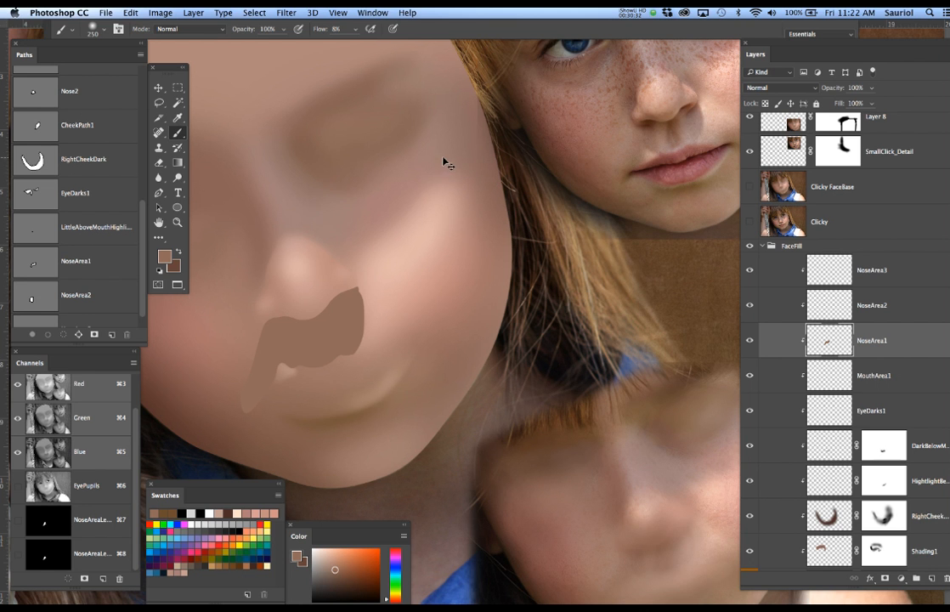
{"action": "key", "text": "super+z"}
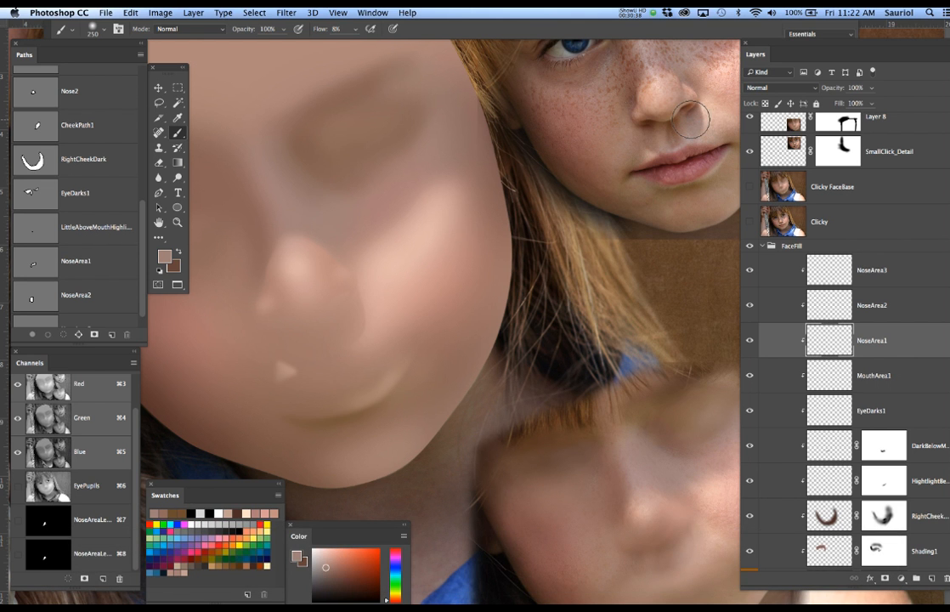
{"action": "key", "text": "alt+BackSpace"}
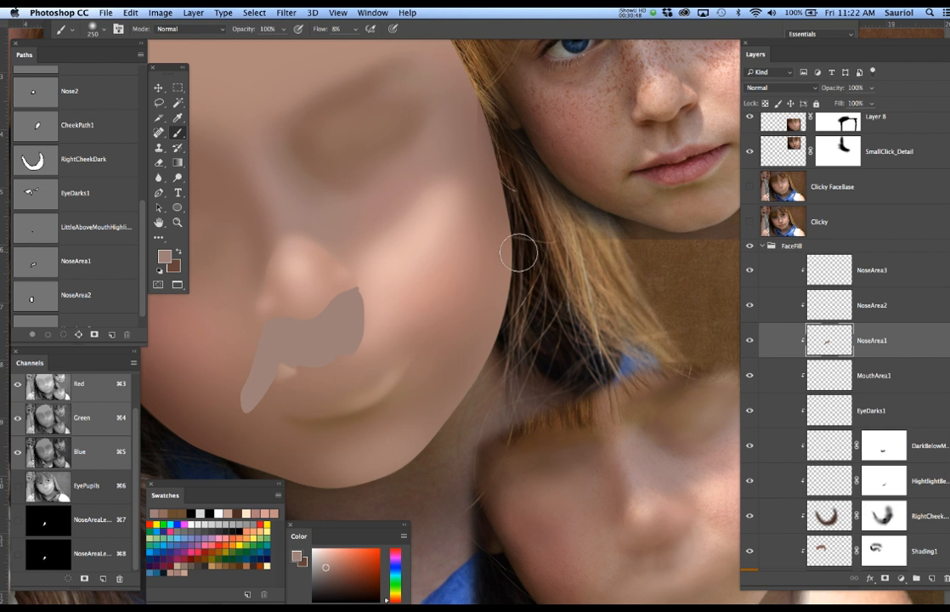
{"action": "key", "text": "super+d"}
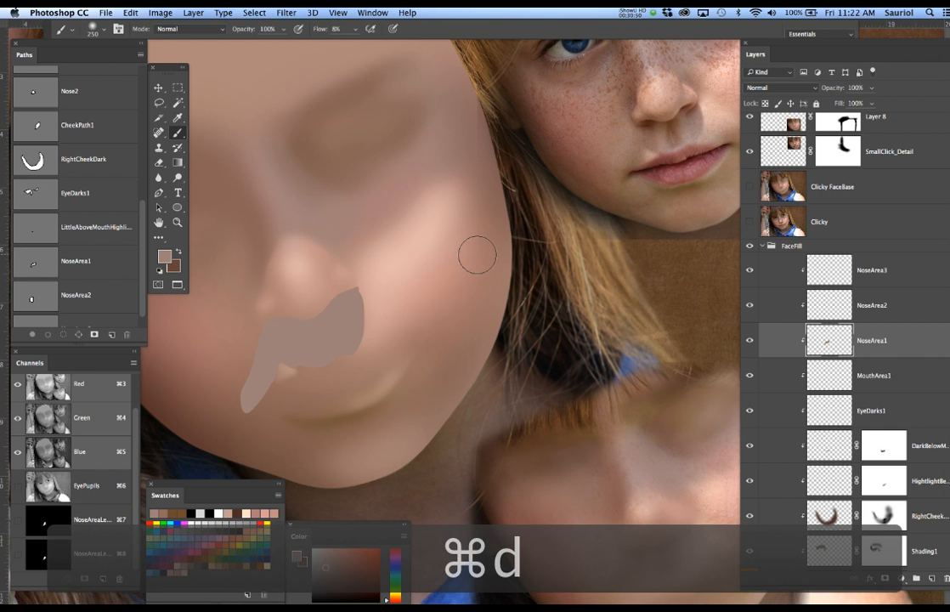
Add a layer mask to NoseArea1, target the layer's pixels, and compare the fill with the Clicky photo.
{"action": "left_click", "coordinate": [901, 351]}
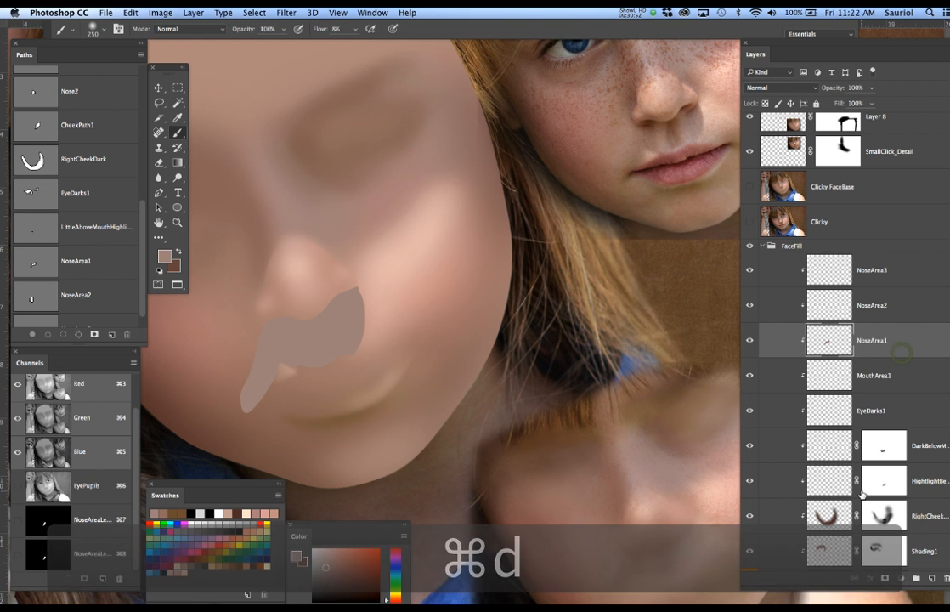
{"action": "left_click", "coordinate": [885, 578]}
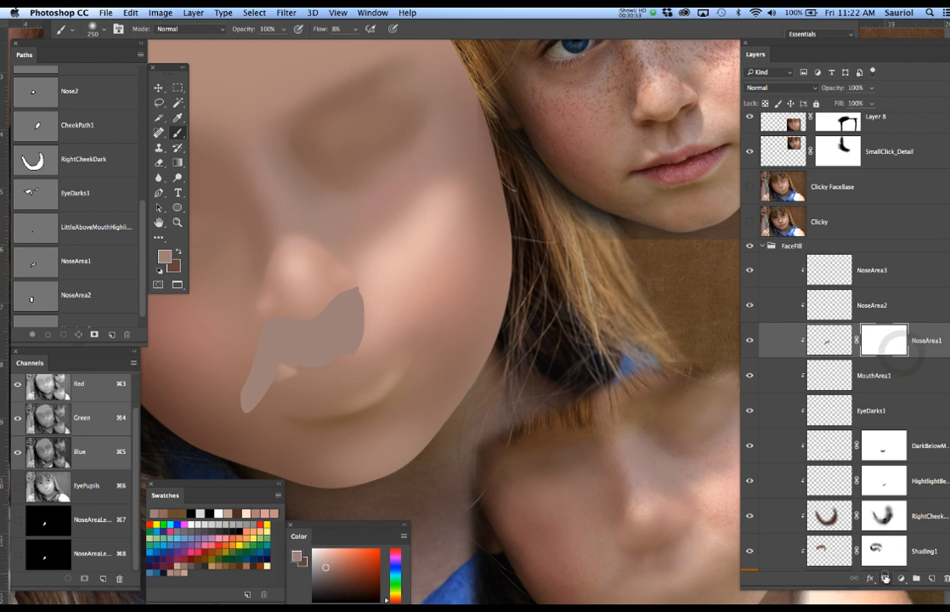
{"action": "left_click", "coordinate": [830, 338]}
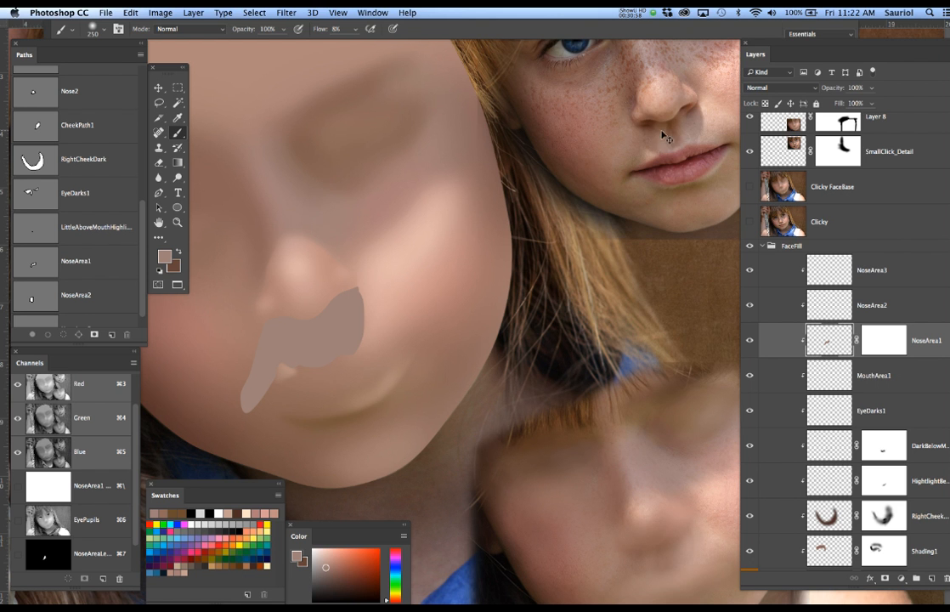
{"action": "left_click", "coordinate": [749, 221]}
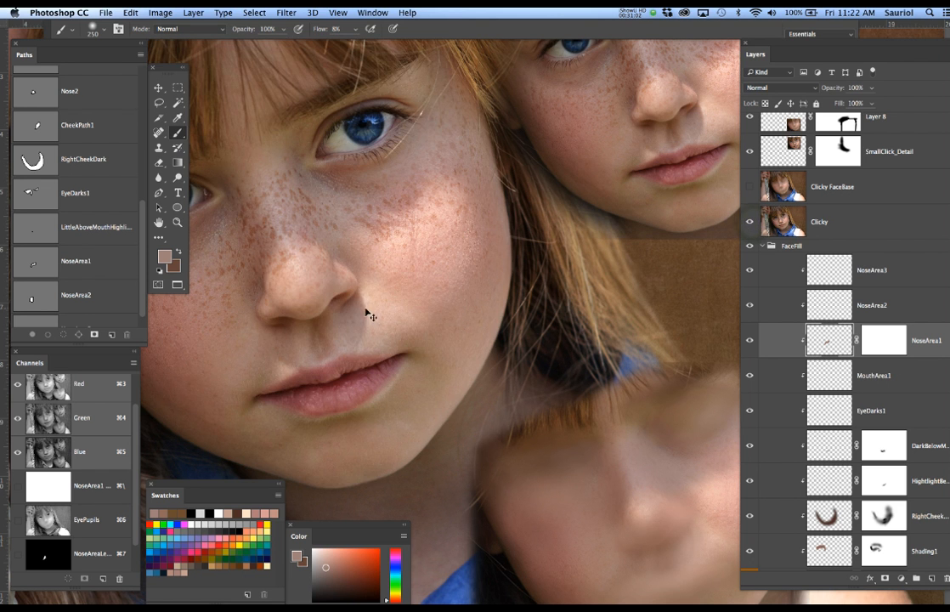
{"action": "left_click", "coordinate": [749, 221]}
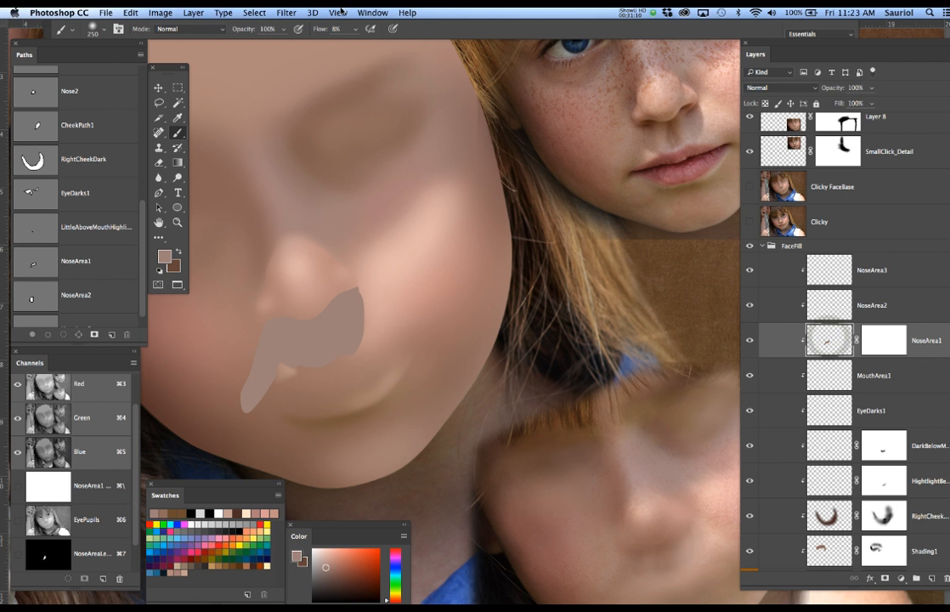
Soften the NoseArea1 fill with a Gaussian Blur of 10.1 pixels radius.
{"action": "left_click", "coordinate": [286, 12]}
{"action": "mouse_move", "coordinate": [336, 151]}
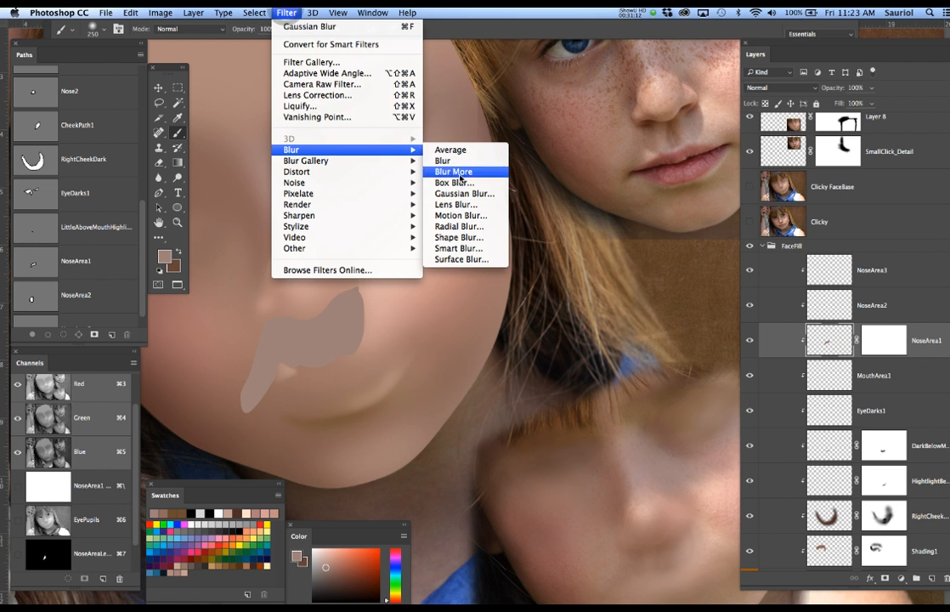
{"action": "left_click", "coordinate": [464, 194]}
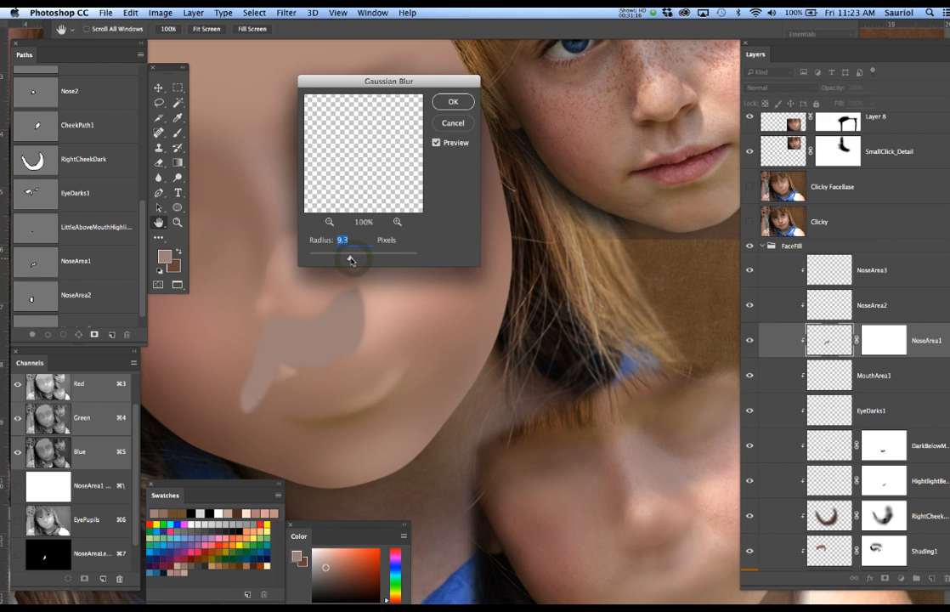
{"action": "left_click_drag", "start_coordinate": [352, 260], "coordinate": [358, 258]}
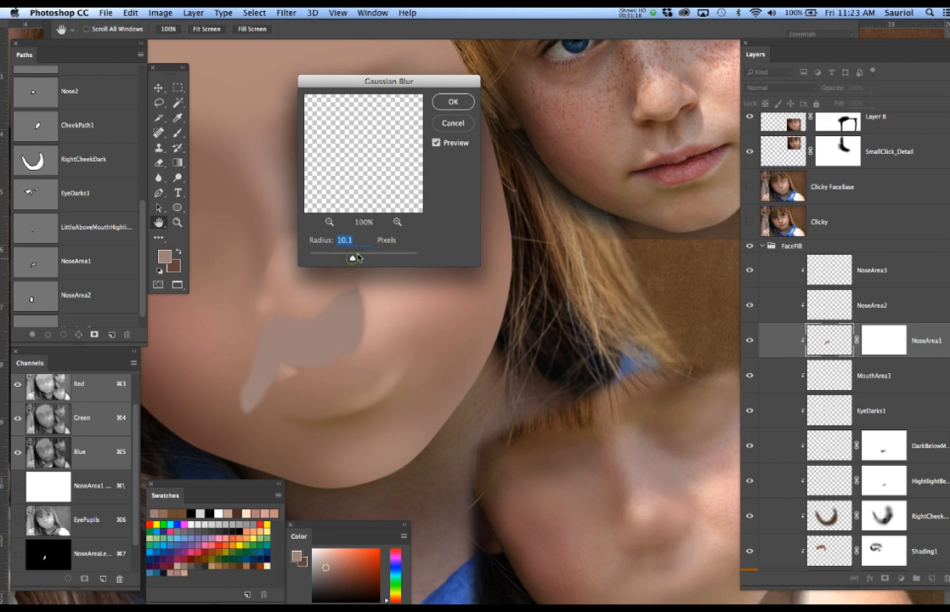
{"action": "left_click", "coordinate": [450, 102]}
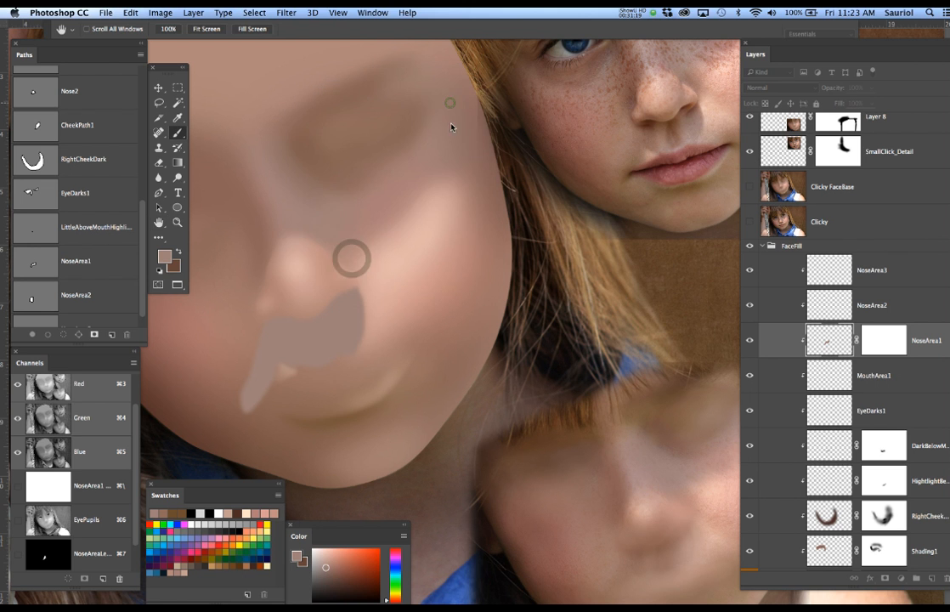
Paint black on the NoseArea1 mask with a brush enlarged to 500 px, fading the fill beside the mouth corner and nostril.
{"action": "left_click", "coordinate": [898, 337]}
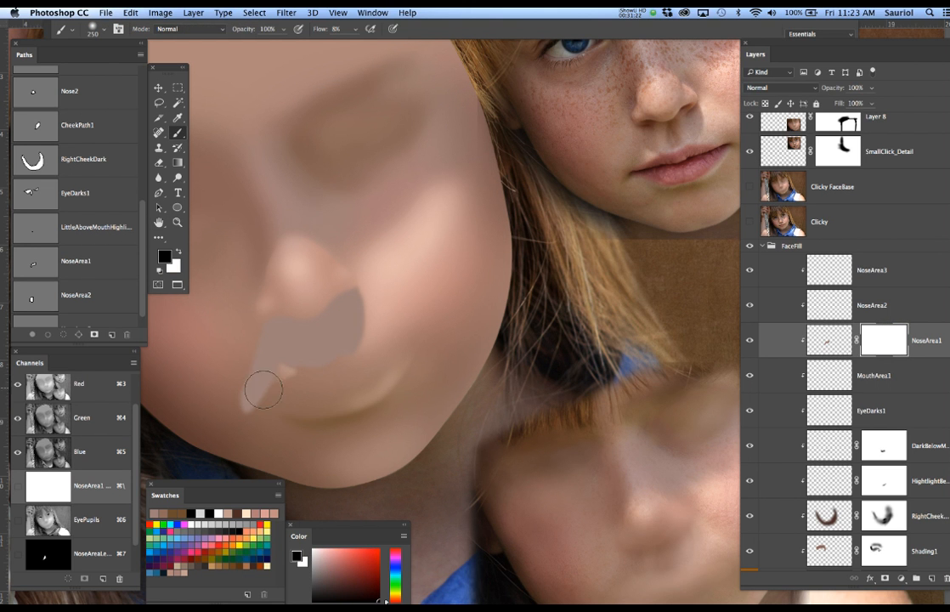
{"action": "left_click_drag", "start_coordinate": [257, 405], "coordinate": [238, 414]}
{"action": "key", "text": "bracketright"}
{"action": "key", "text": "bracketright"}
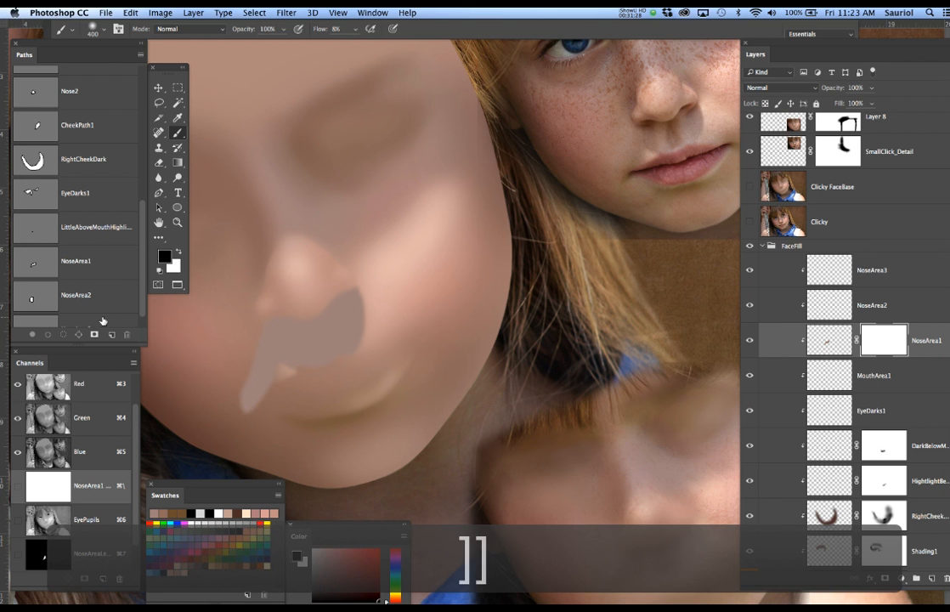
{"action": "key", "text": "bracketright"}
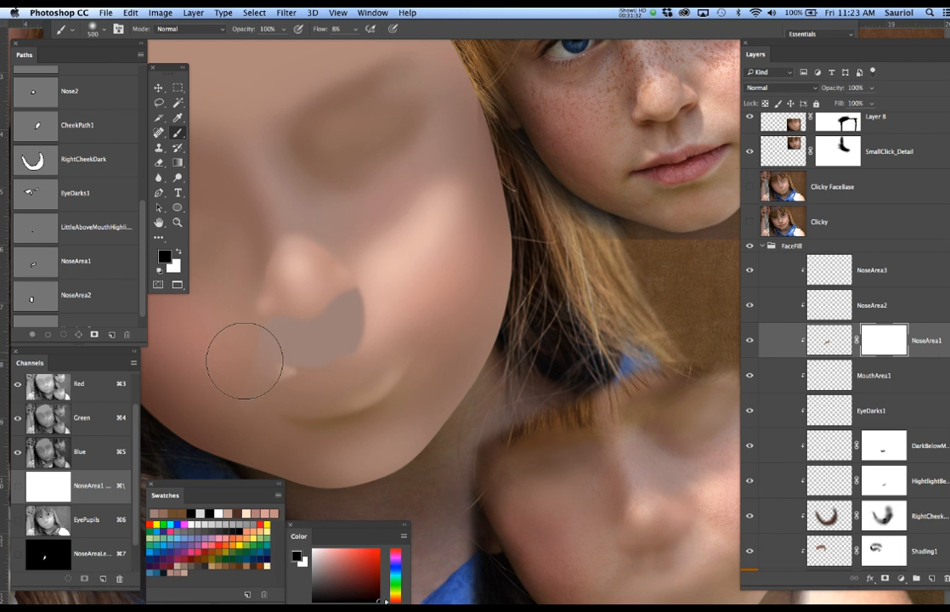
{"action": "left_click", "coordinate": [250, 330]}
{"action": "left_click_drag", "start_coordinate": [278, 353], "coordinate": [299, 375]}
{"action": "left_click_drag", "start_coordinate": [261, 328], "coordinate": [290, 362]}
{"action": "mouse_move", "coordinate": [280, 348]}
{"action": "left_mouse_down"}
{"action": "mouse_move", "coordinate": [320, 390]}
{"action": "mouse_move", "coordinate": [293, 357]}
{"action": "left_mouse_up"}
{"action": "mouse_move", "coordinate": [268, 311]}
{"action": "left_mouse_down"}
{"action": "mouse_move", "coordinate": [263, 347]}
{"action": "mouse_move", "coordinate": [195, 377]}
{"action": "mouse_move", "coordinate": [272, 324]}
{"action": "mouse_move", "coordinate": [240, 346]}
{"action": "left_mouse_up"}
Compare the masked shading under the nose with the Clicky photo by repeatedly showing and hiding the photo layer.
{"action": "left_click", "coordinate": [749, 222]}
{"action": "left_click", "coordinate": [750, 222]}
{"action": "left_click", "coordinate": [750, 222]}
{"action": "left_click", "coordinate": [750, 222]}
{"action": "left_click", "coordinate": [749, 221]}
{"action": "left_click", "coordinate": [749, 222]}
{"action": "left_click", "coordinate": [749, 222]}
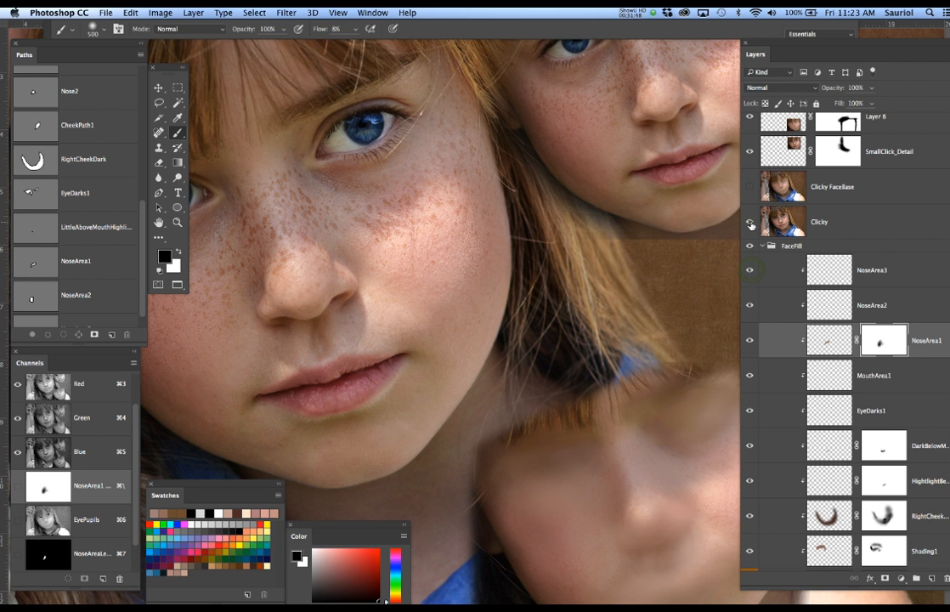
{"action": "left_click", "coordinate": [750, 221]}
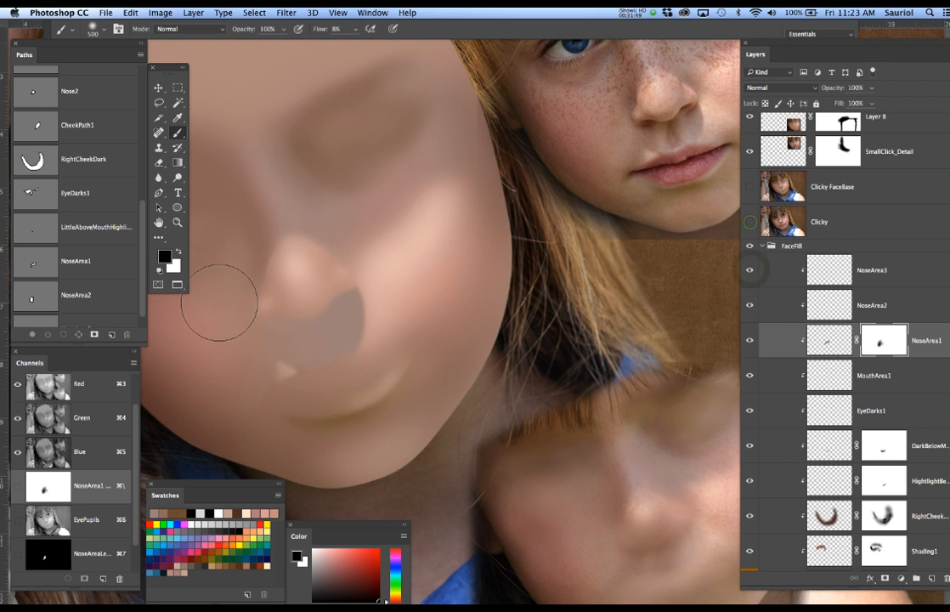
Paint more black on the NoseArea1 mask to fade the fill above the upper lip and beside the mouth corner.
{"action": "mouse_move", "coordinate": [344, 330]}
{"action": "left_mouse_down"}
{"action": "mouse_move", "coordinate": [333, 329]}
{"action": "mouse_move", "coordinate": [335, 317]}
{"action": "mouse_move", "coordinate": [309, 343]}
{"action": "left_mouse_up"}
{"action": "left_click", "coordinate": [322, 335]}
{"action": "mouse_move", "coordinate": [270, 404]}
{"action": "left_mouse_down"}
{"action": "mouse_move", "coordinate": [276, 390]}
{"action": "mouse_move", "coordinate": [263, 384]}
{"action": "mouse_move", "coordinate": [264, 368]}
{"action": "left_mouse_up"}
{"action": "left_click_drag", "start_coordinate": [268, 374], "coordinate": [291, 399]}
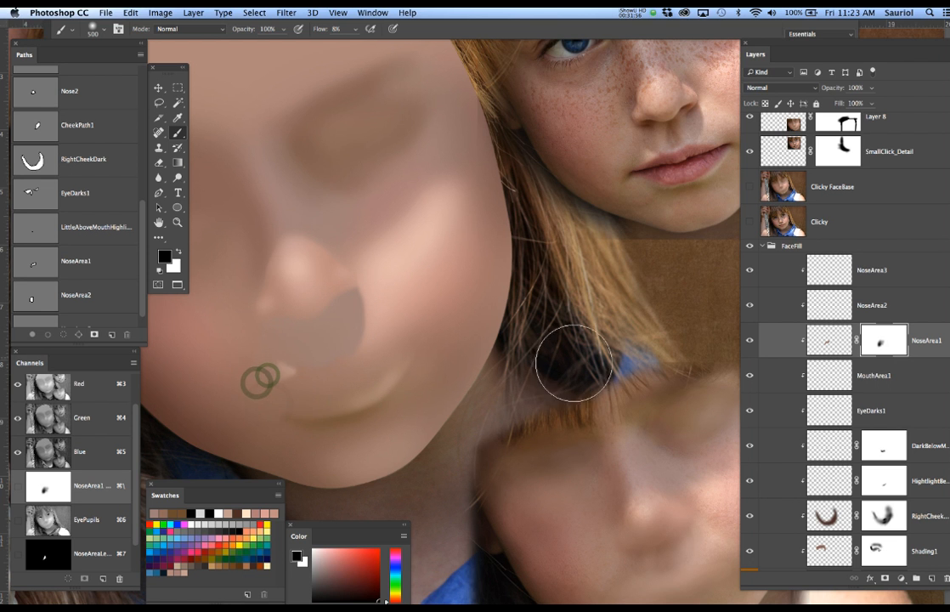
On the NoseArea2 layer, load the upper NoseAreaLe... channel as a selection and sample the skin tone below the nose from the Clicky photo.
{"action": "left_click", "coordinate": [904, 302]}
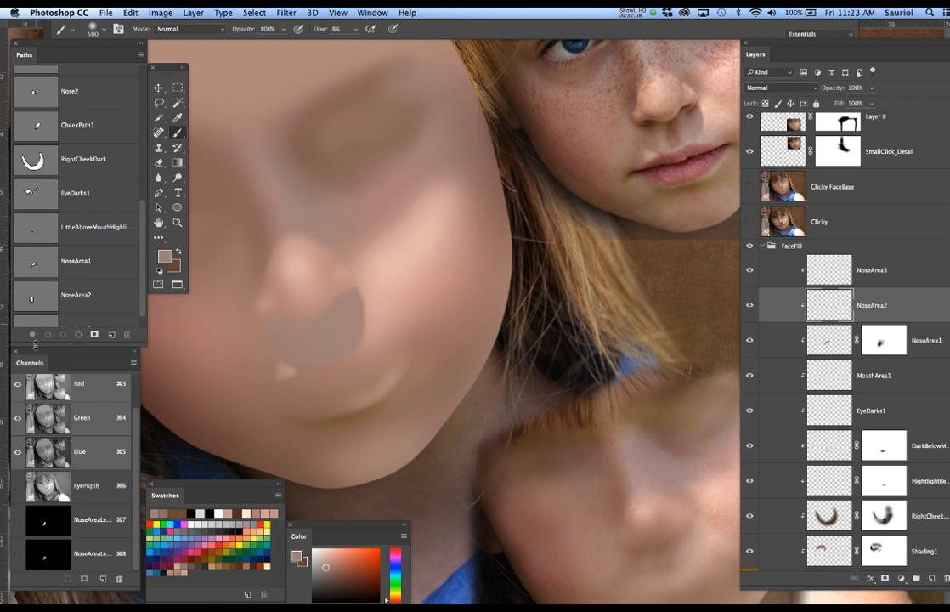
{"action": "left_click", "coordinate": [46, 527], "text": "super"}
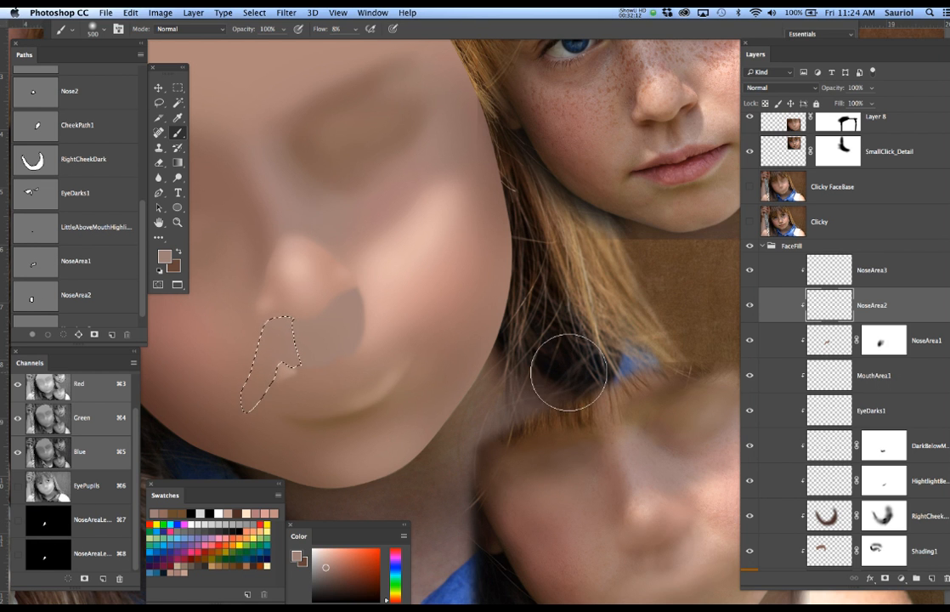
{"action": "left_click", "coordinate": [749, 222]}
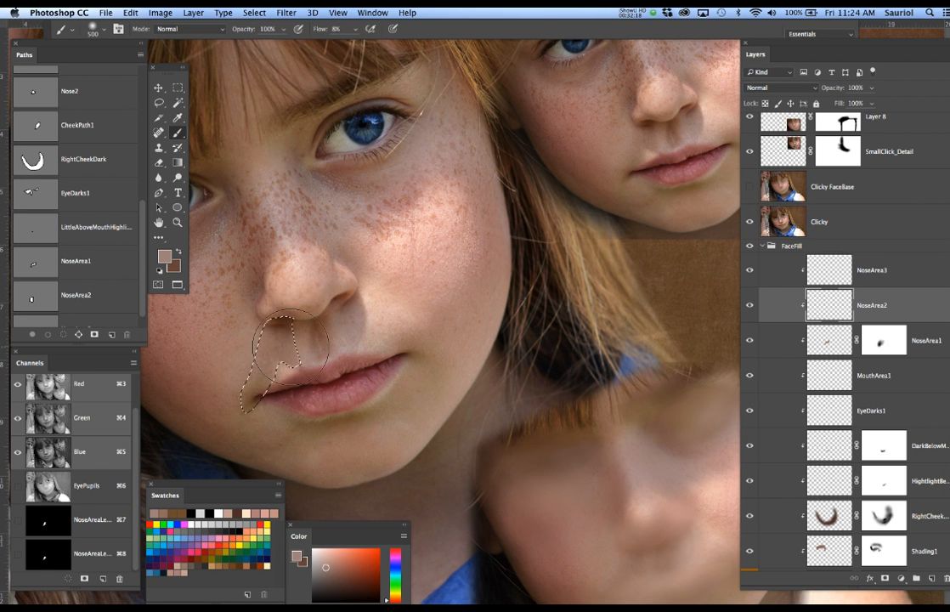
{"action": "key", "text": "b"}
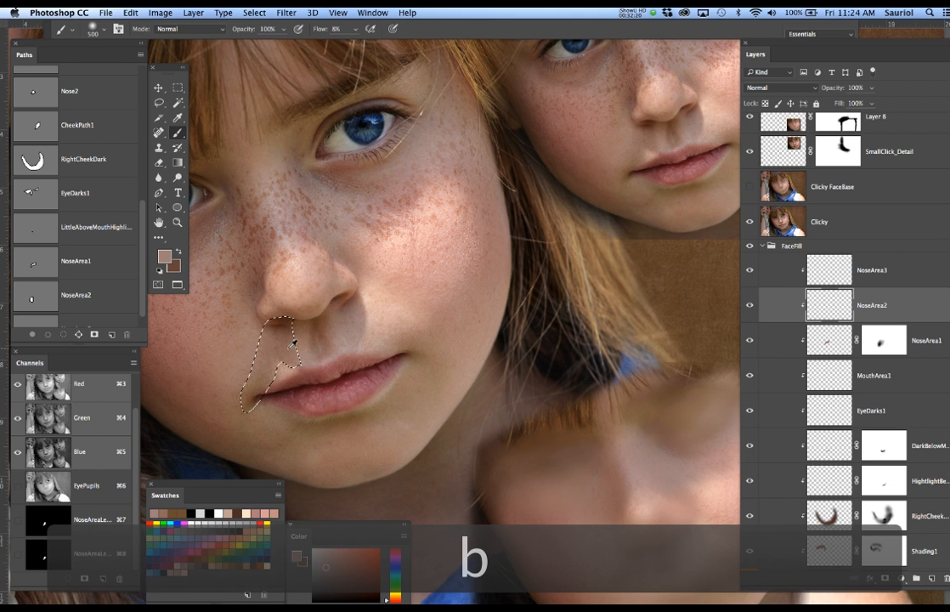
{"action": "left_click", "coordinate": [292, 345], "text": "alt"}
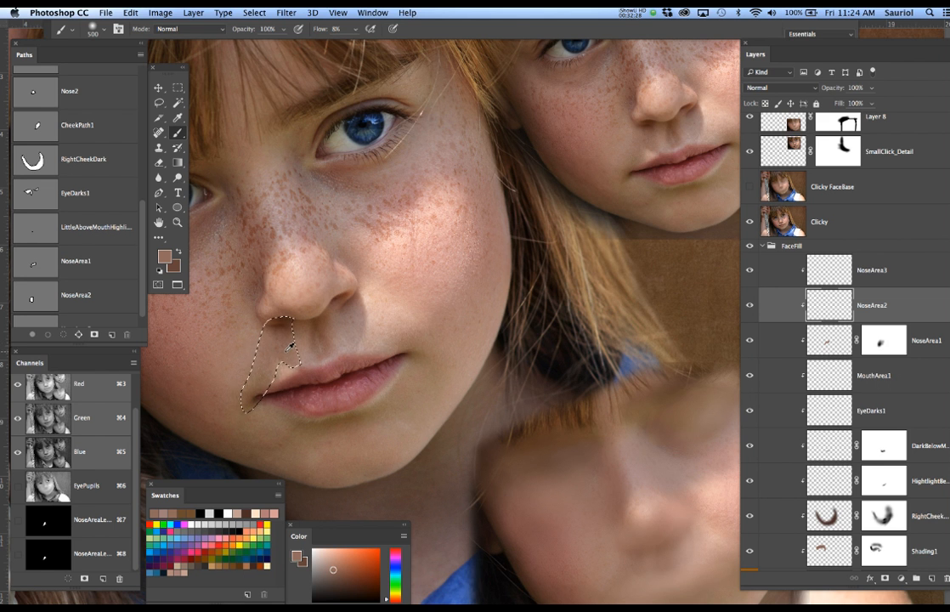
{"action": "left_click", "coordinate": [293, 345], "text": "alt"}
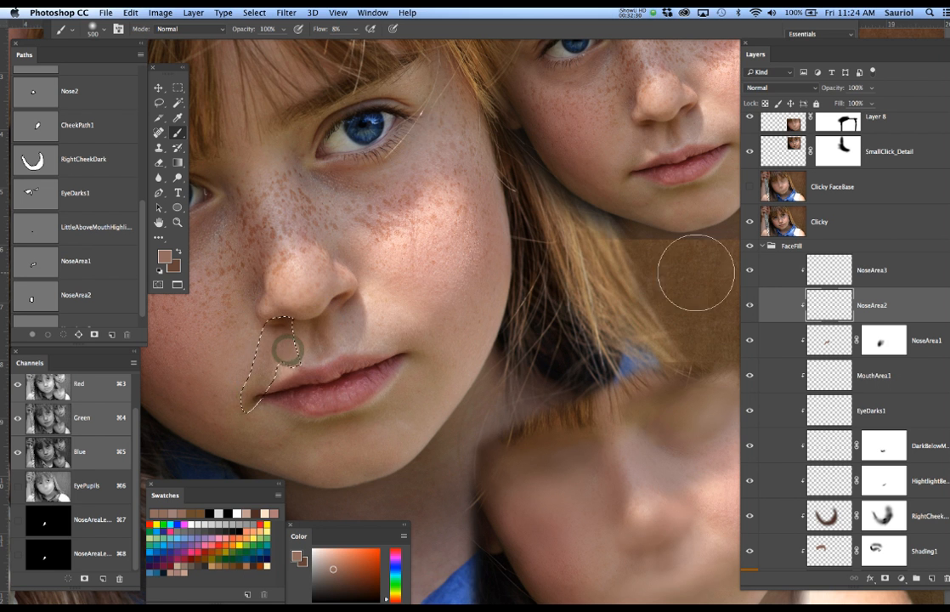
Hide the Clicky photo, fill the NoseArea2 selection with the sampled skin tone, and deselect.
{"action": "left_click", "coordinate": [750, 223]}
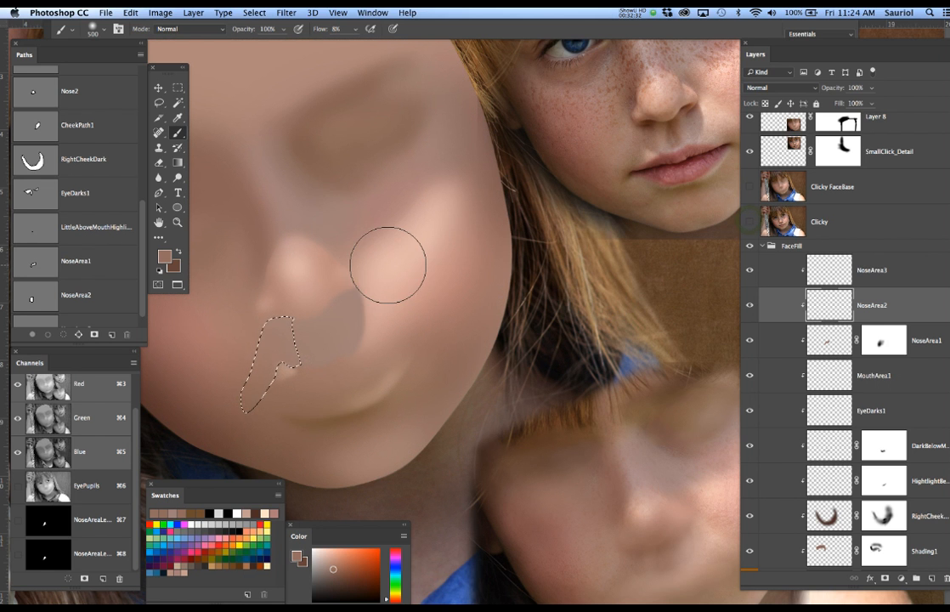
{"action": "key", "text": "super+h"}
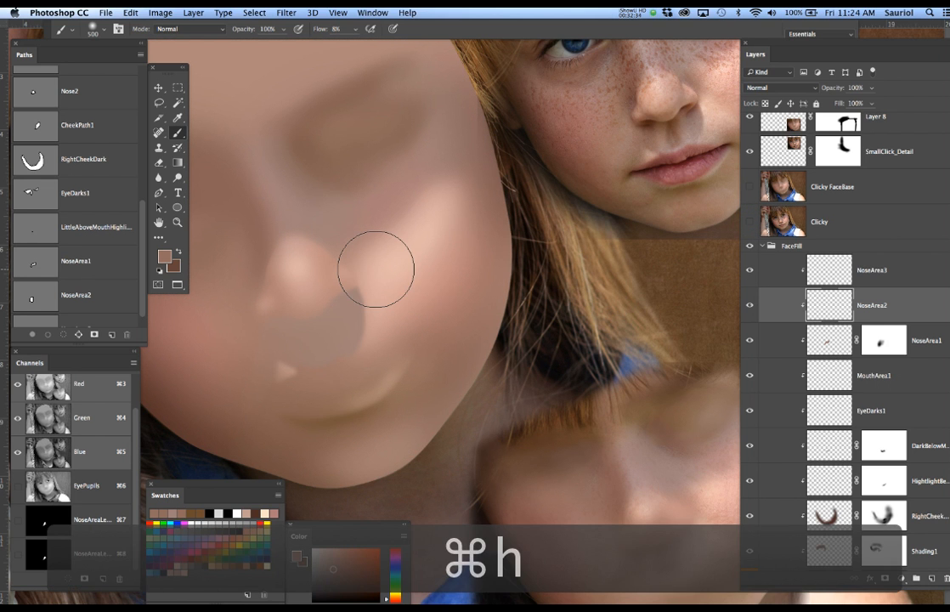
{"action": "key", "text": "alt+BackSpace"}
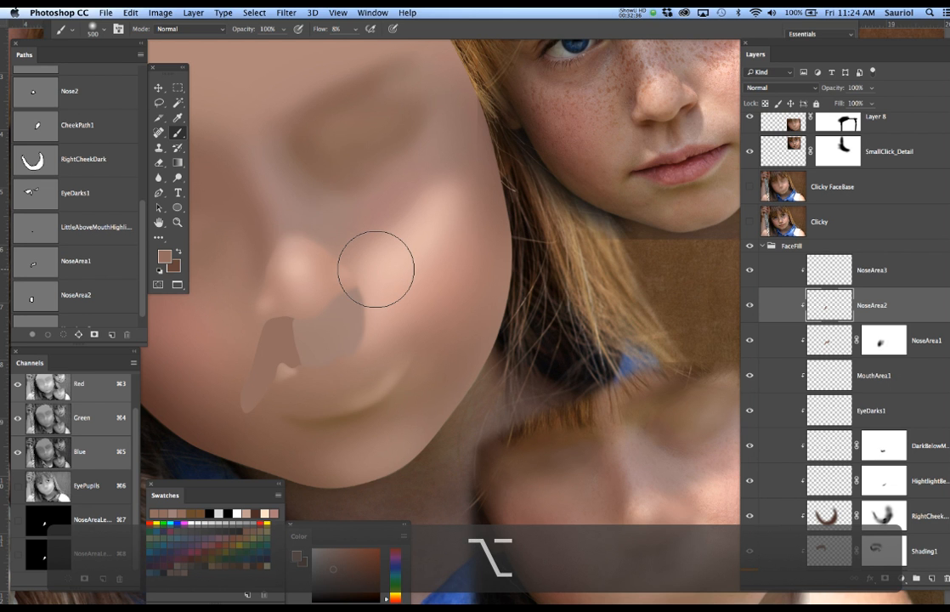
{"action": "key", "text": "super+d"}
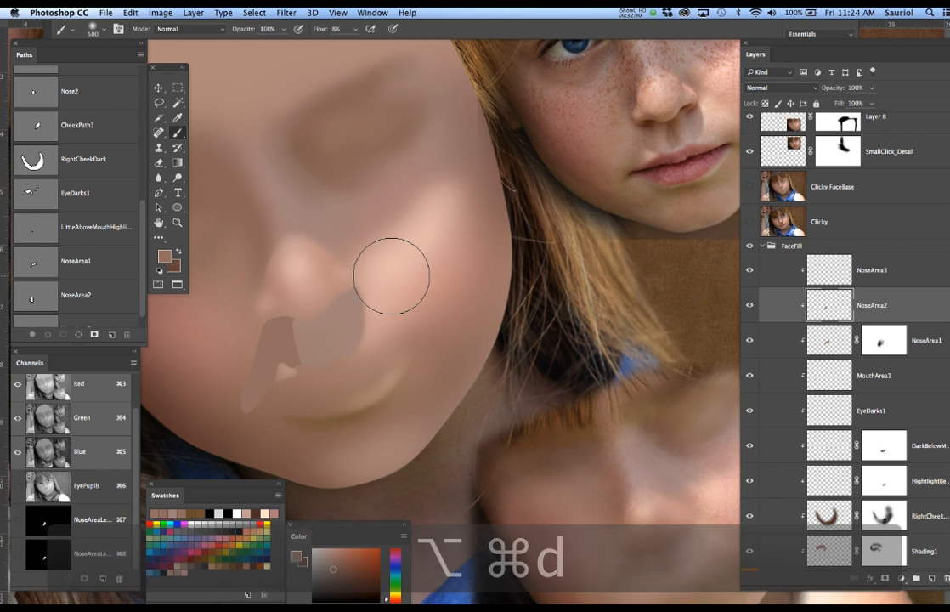
Compare the NoseArea2 fill with the Clicky photo by repeatedly showing and hiding the photo layer.
{"action": "left_click", "coordinate": [751, 222]}
{"action": "left_click", "coordinate": [751, 222]}
{"action": "left_click", "coordinate": [751, 222]}
{"action": "left_click", "coordinate": [752, 224]}
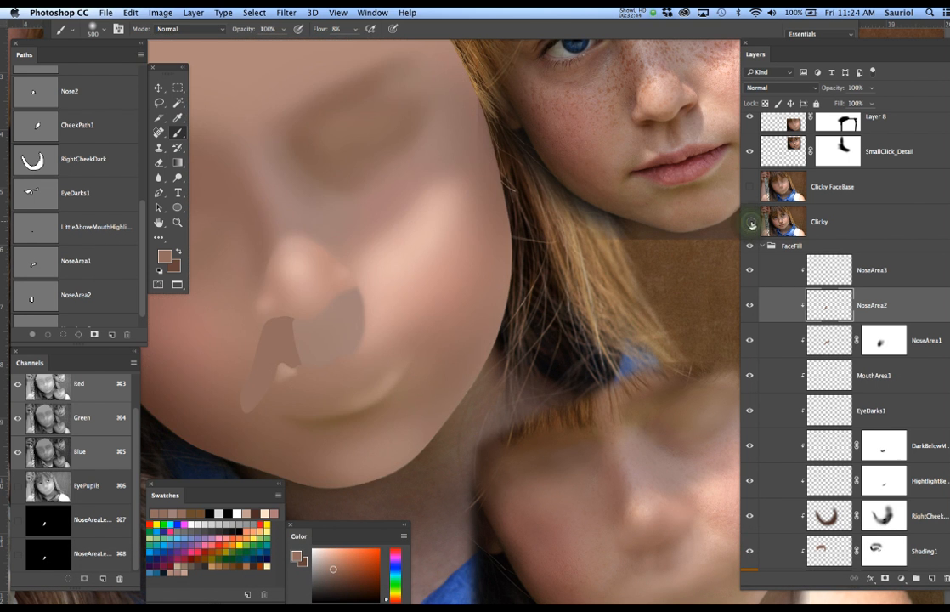
{"action": "left_click", "coordinate": [751, 224]}
{"action": "left_click", "coordinate": [751, 224]}
{"action": "left_click", "coordinate": [752, 222]}
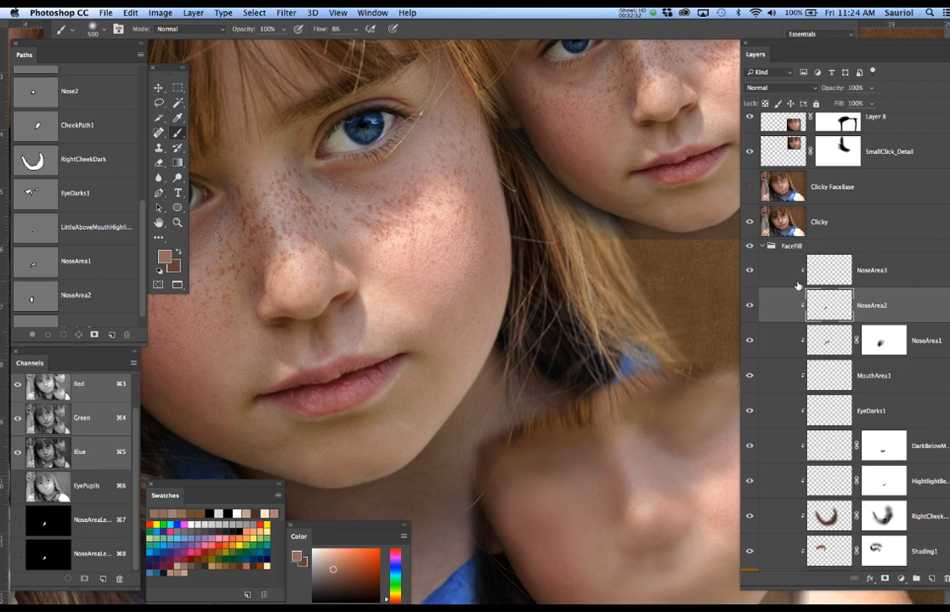
Add a layer mask to NoseArea2 and target the layer's pixels.
{"action": "left_click", "coordinate": [886, 578]}
{"action": "left_click", "coordinate": [829, 304]}
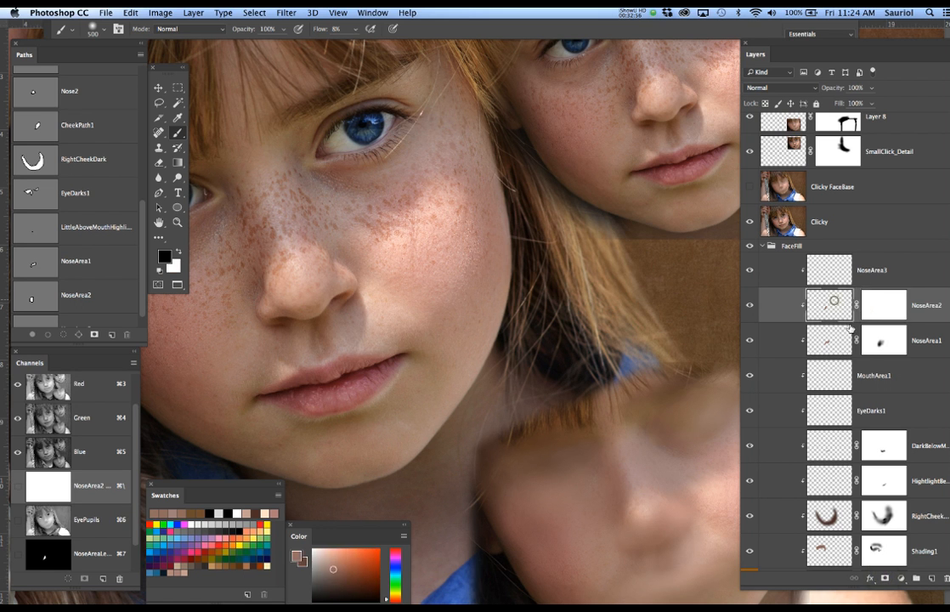
{"action": "key", "text": "super+d"}
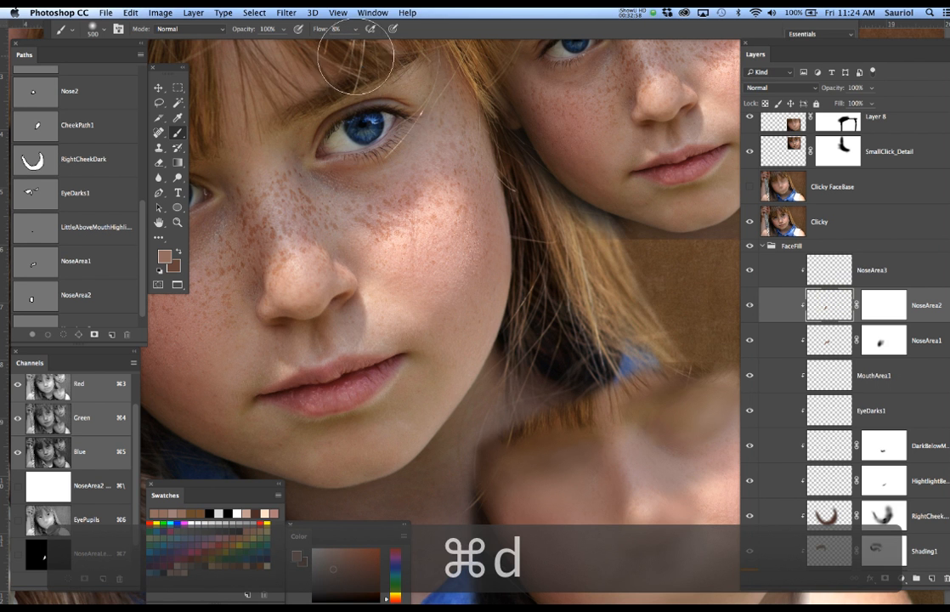
{"action": "left_click", "coordinate": [293, 11]}
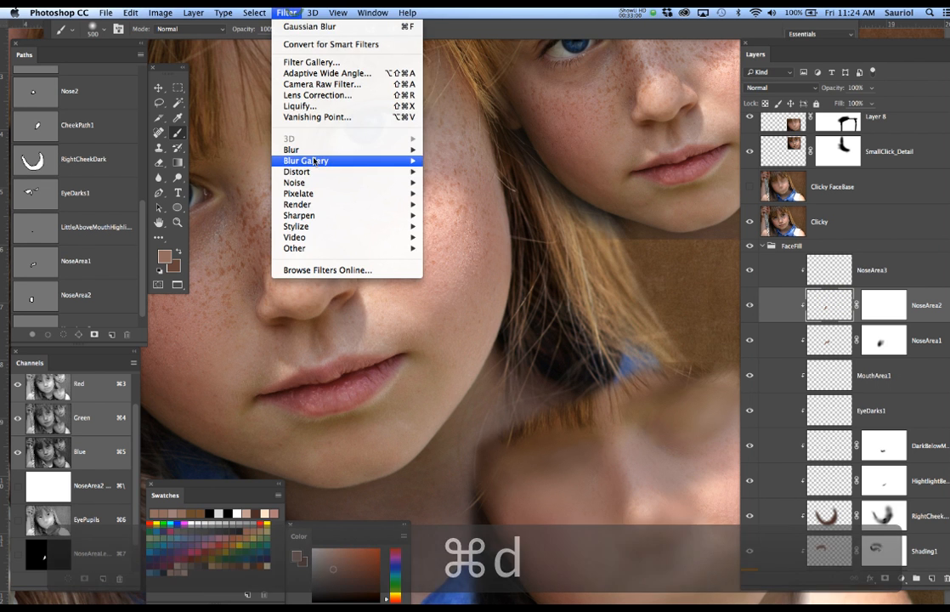
{"action": "mouse_move", "coordinate": [381, 151]}
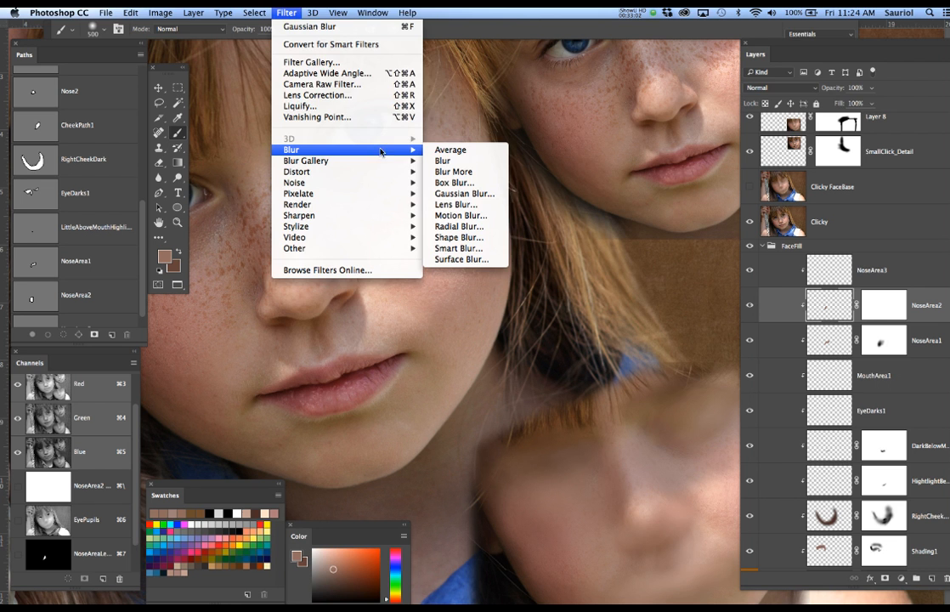
{"action": "left_click", "coordinate": [459, 193]}
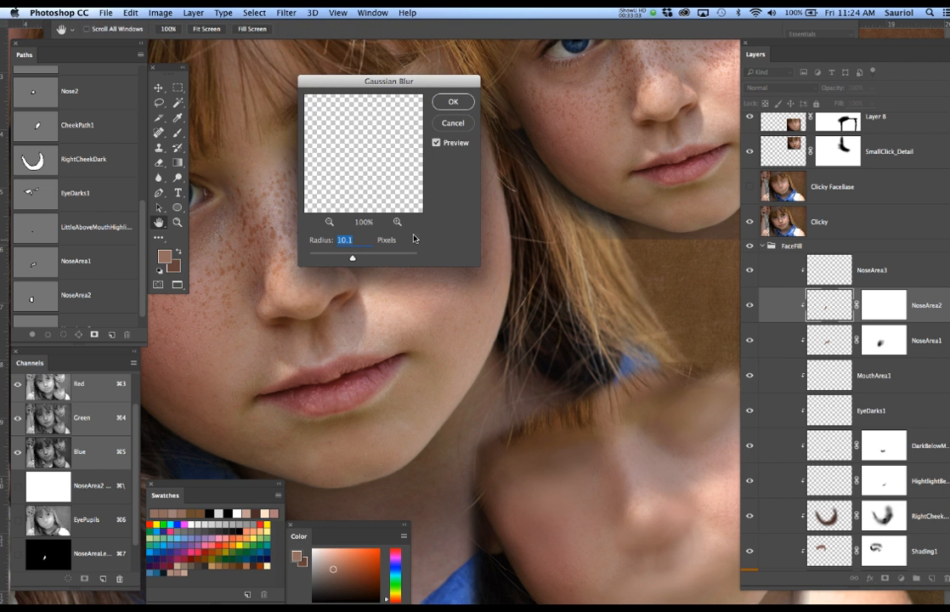
{"action": "left_click", "coordinate": [454, 123]}
{"action": "key", "text": "bracketright"}
{"action": "key", "text": "bracketright"}
{"action": "key", "text": "bracketright"}
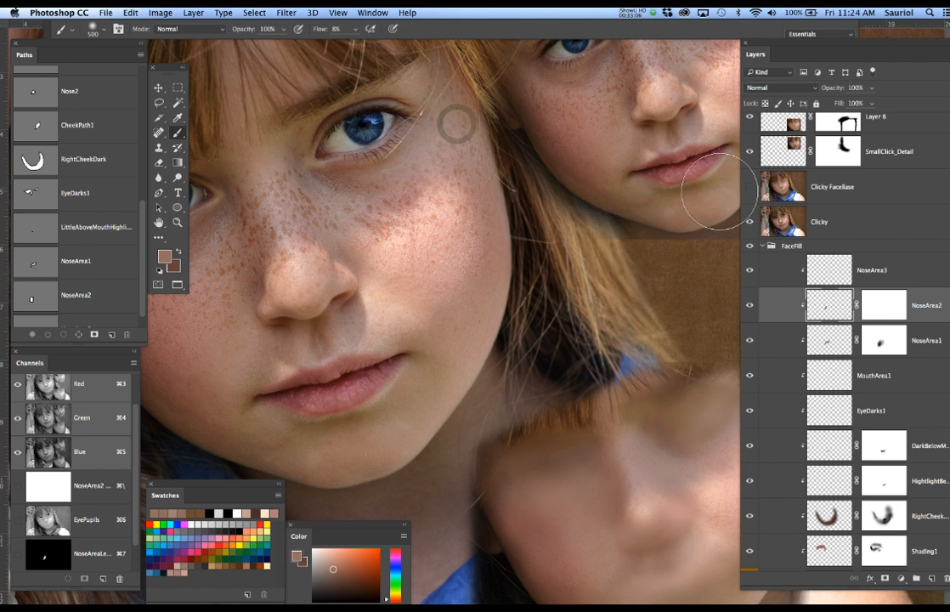
Soften the NoseArea2 fill with a Gaussian Blur of 16.2 pixels radius and compare it with the Clicky photo.
{"action": "left_click", "coordinate": [749, 222]}
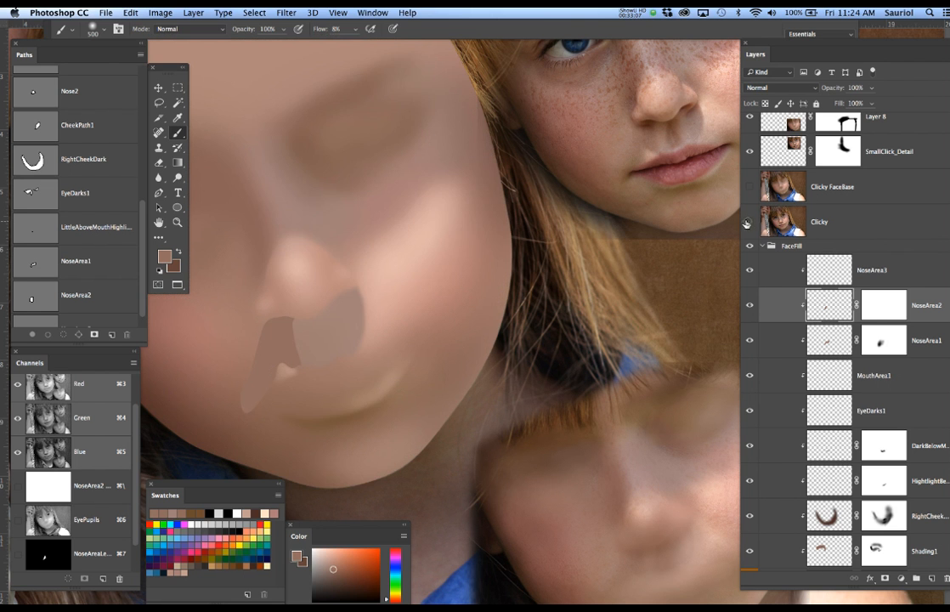
{"action": "left_click", "coordinate": [286, 12]}
{"action": "mouse_move", "coordinate": [374, 150]}
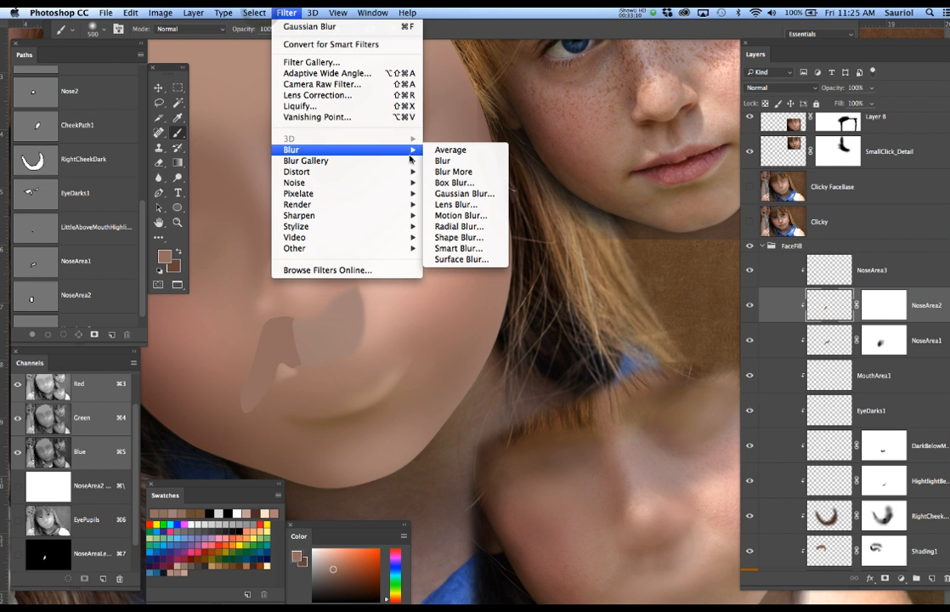
{"action": "left_click", "coordinate": [442, 195]}
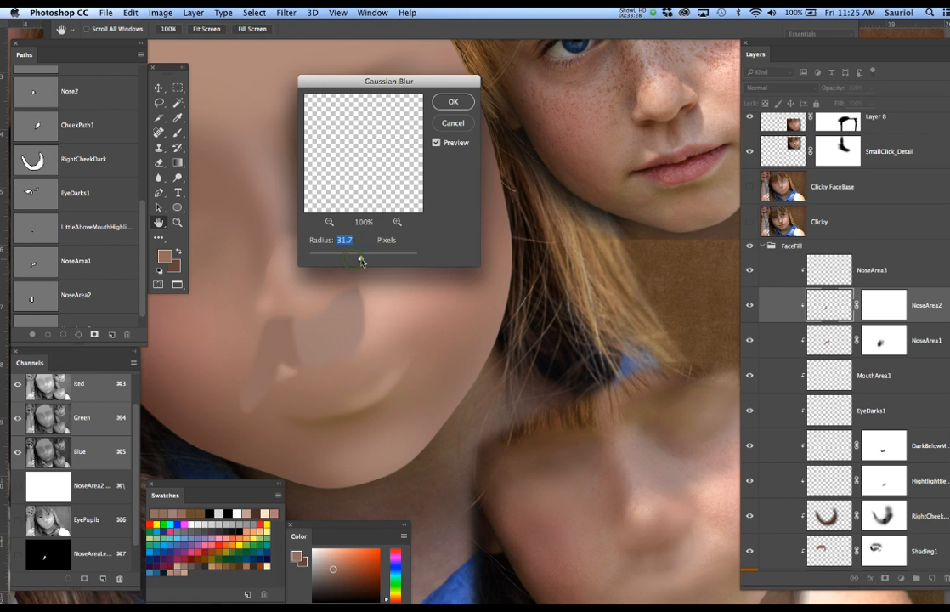
{"action": "left_click_drag", "start_coordinate": [362, 261], "coordinate": [359, 261]}
{"action": "left_click_drag", "start_coordinate": [360, 261], "coordinate": [355, 260]}
{"action": "left_click_drag", "start_coordinate": [355, 260], "coordinate": [356, 261]}
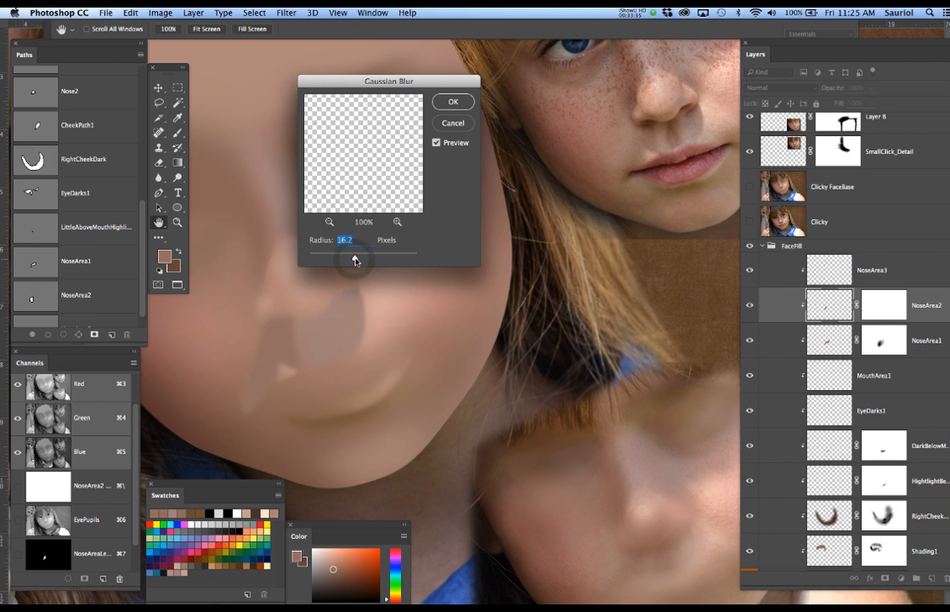
{"action": "left_click", "coordinate": [464, 105]}
{"action": "key", "text": "b"}
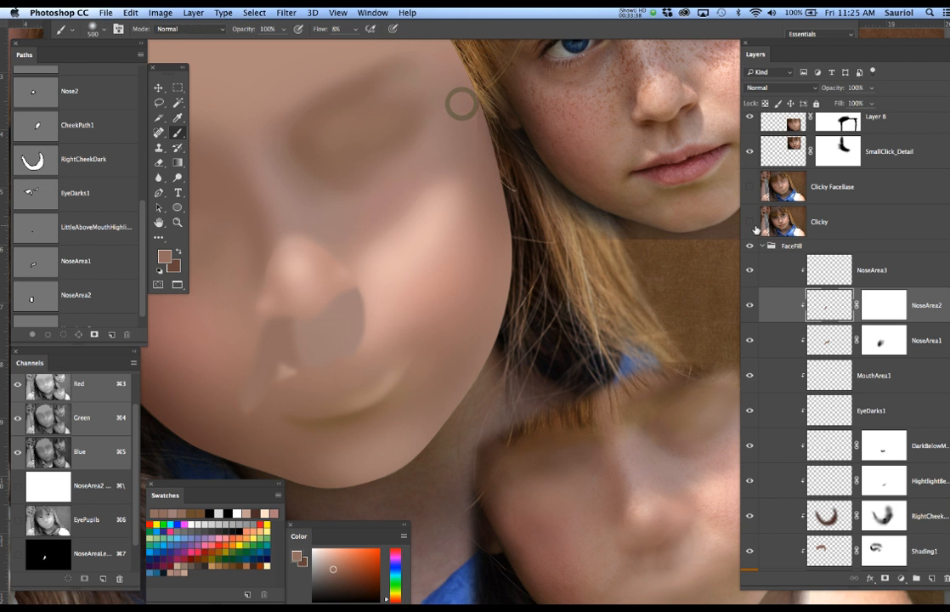
{"action": "left_click", "coordinate": [750, 222]}
{"action": "left_click", "coordinate": [750, 222]}
{"action": "left_click", "coordinate": [750, 222]}
{"action": "left_click", "coordinate": [750, 222]}
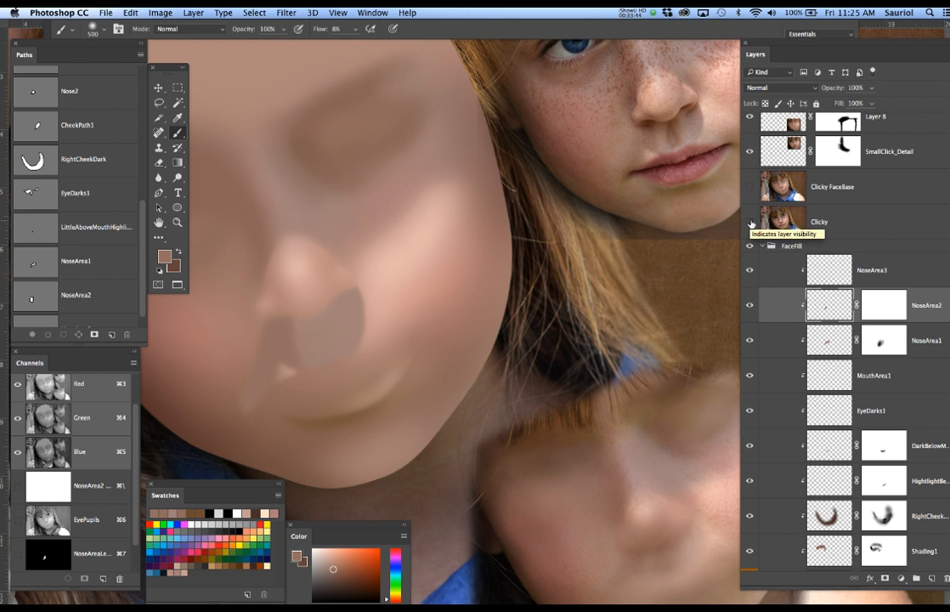
Paint black on the NoseArea2 mask with the brush reduced to 300 px, fading the fill's outer edge beside the mouth corner and nostril.
{"action": "left_click", "coordinate": [884, 304]}
{"action": "key", "text": "d"}
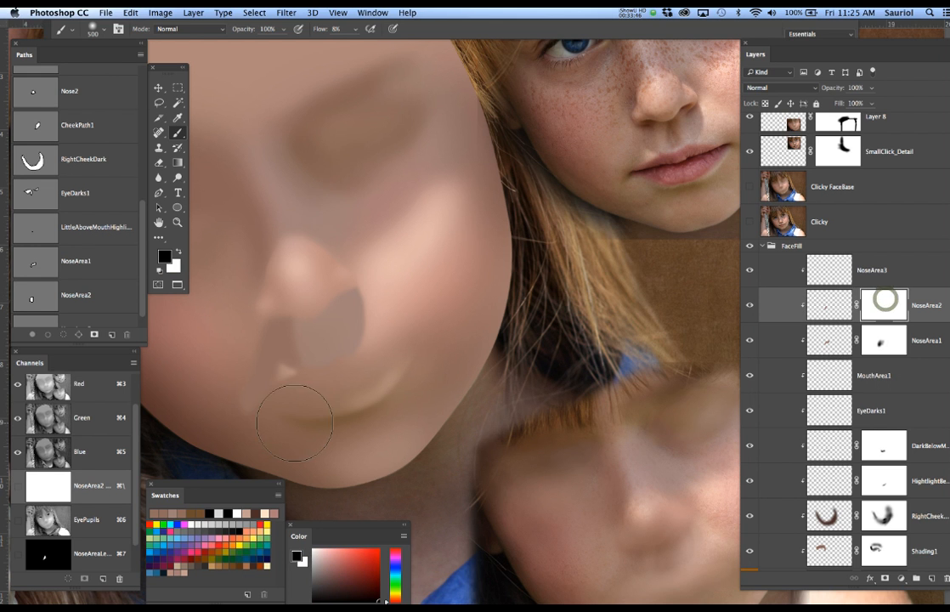
{"action": "left_click_drag", "start_coordinate": [250, 399], "coordinate": [240, 378]}
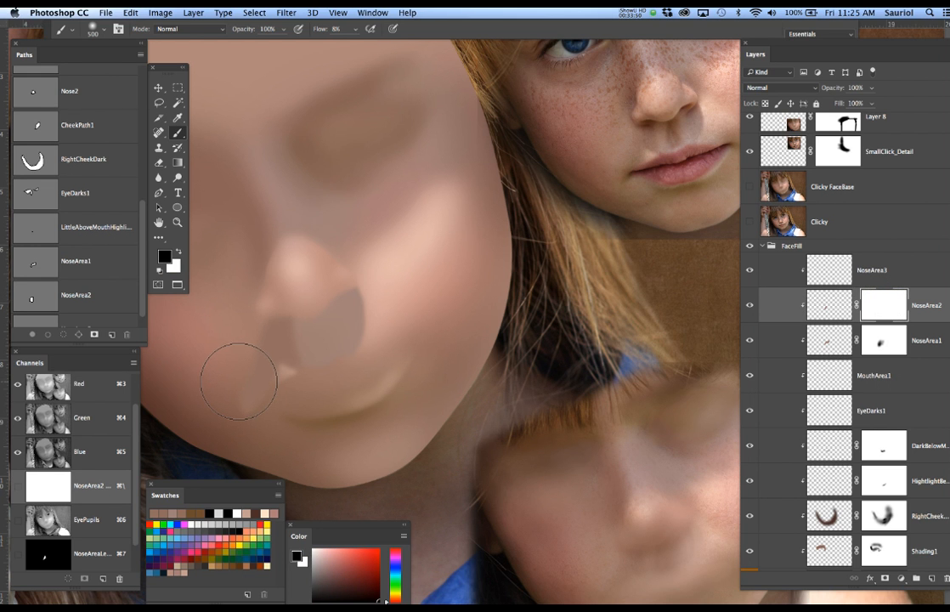
{"action": "key", "text": "bracketleft"}
{"action": "key", "text": "bracketleft"}
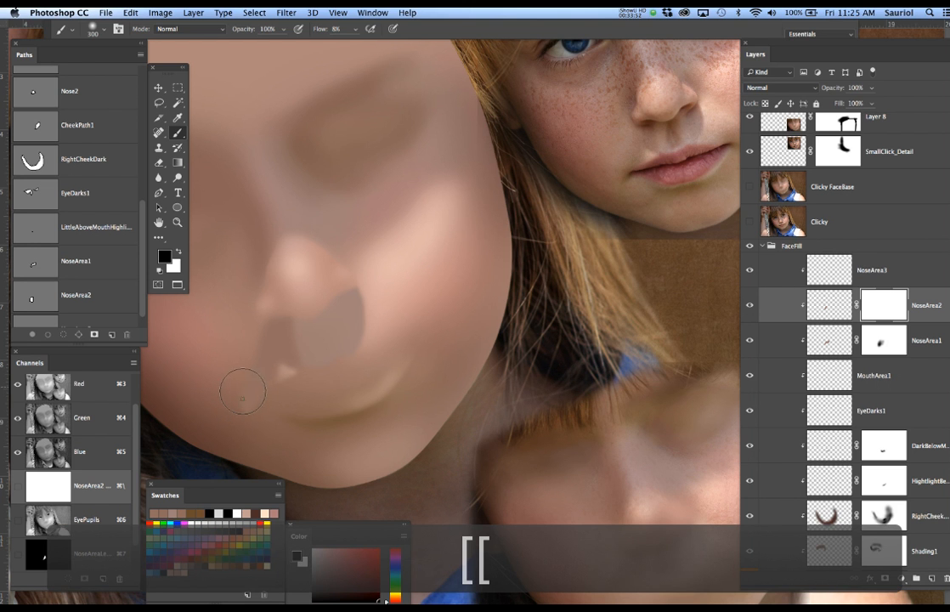
{"action": "mouse_move", "coordinate": [249, 414]}
{"action": "left_mouse_down"}
{"action": "mouse_move", "coordinate": [266, 404]}
{"action": "mouse_move", "coordinate": [242, 387]}
{"action": "left_mouse_up"}
{"action": "mouse_move", "coordinate": [256, 332]}
{"action": "left_mouse_down"}
{"action": "mouse_move", "coordinate": [227, 365]}
{"action": "mouse_move", "coordinate": [245, 366]}
{"action": "mouse_move", "coordinate": [245, 415]}
{"action": "left_mouse_up"}
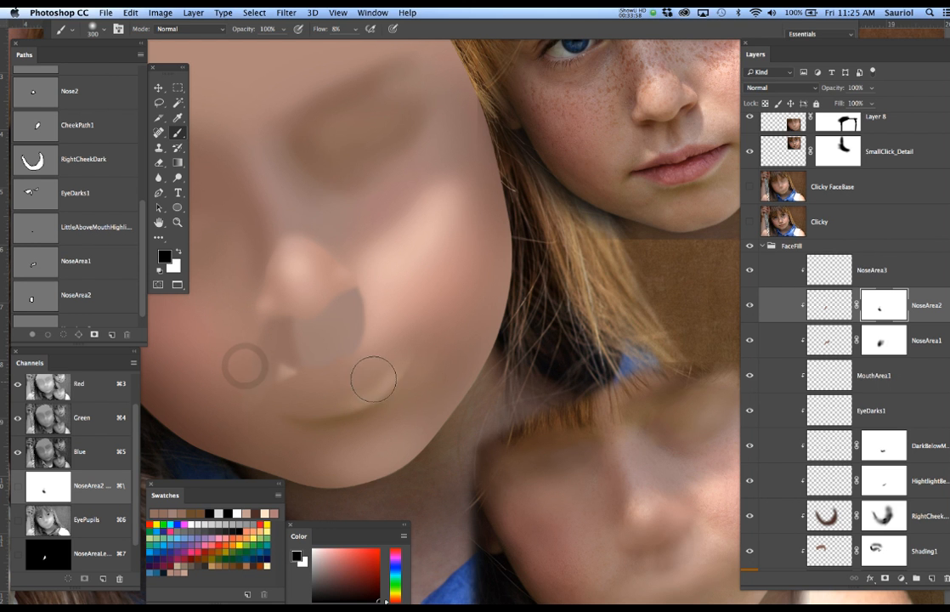
Compare the masked NoseArea2 shading with the Clicky photo, examining the area between nose and upper lip up close.
{"action": "left_click", "coordinate": [749, 221]}
{"action": "left_click", "coordinate": [748, 222]}
{"action": "left_click", "coordinate": [749, 222]}
{"action": "left_click", "coordinate": [749, 222]}
{"action": "left_click", "coordinate": [749, 222]}
{"action": "left_click", "coordinate": [749, 222]}
{"action": "left_click", "coordinate": [749, 222]}
{"action": "left_click", "coordinate": [748, 222]}
{"action": "left_click", "coordinate": [749, 222]}
{"action": "left_click", "coordinate": [749, 221]}
{"action": "left_click", "coordinate": [748, 222]}
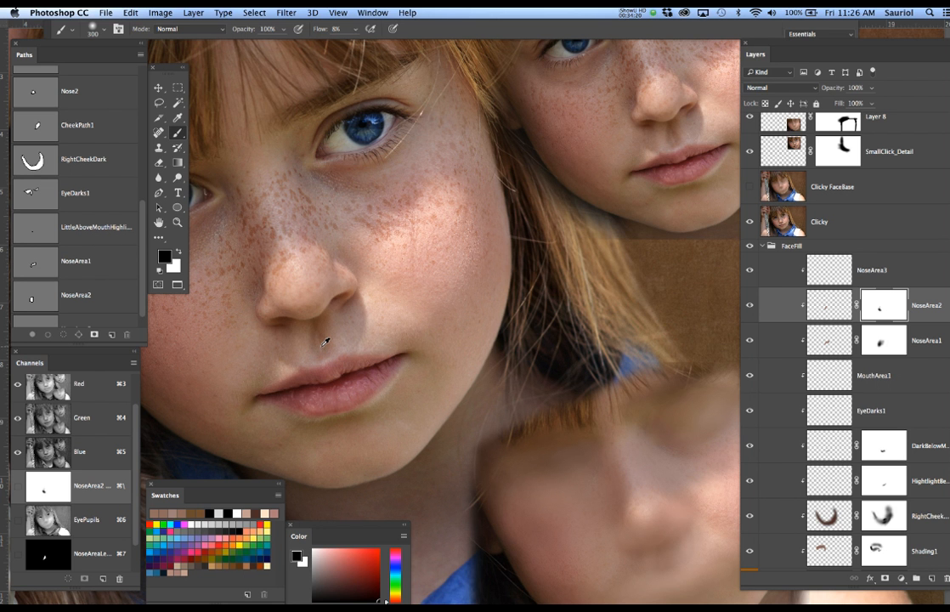
{"action": "scroll", "coordinate": [324, 342], "scroll_direction": "up", "scroll_amount": 3}
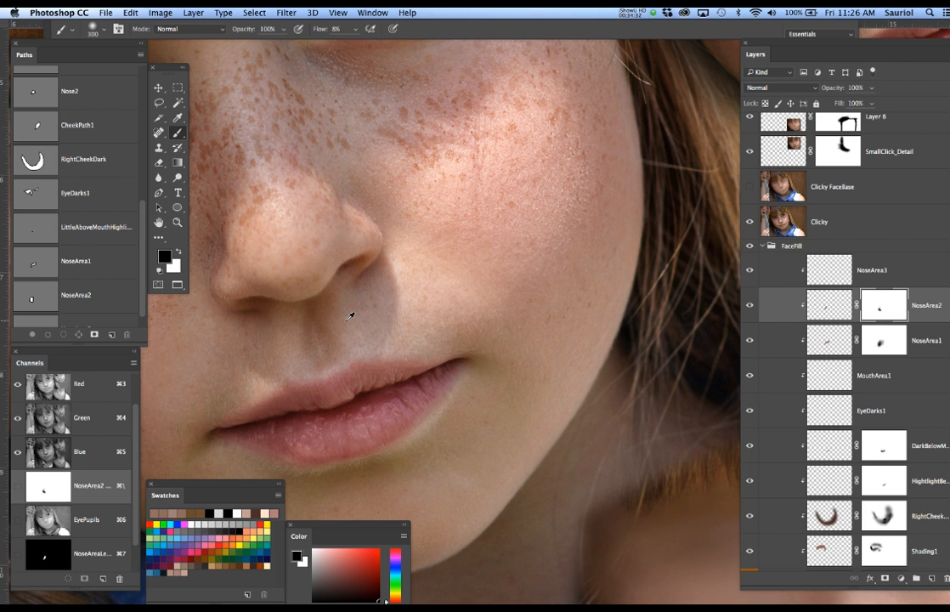
{"action": "left_click", "coordinate": [751, 221]}
{"action": "left_click", "coordinate": [751, 221]}
{"action": "left_click", "coordinate": [752, 221]}
{"action": "left_click", "coordinate": [752, 221]}
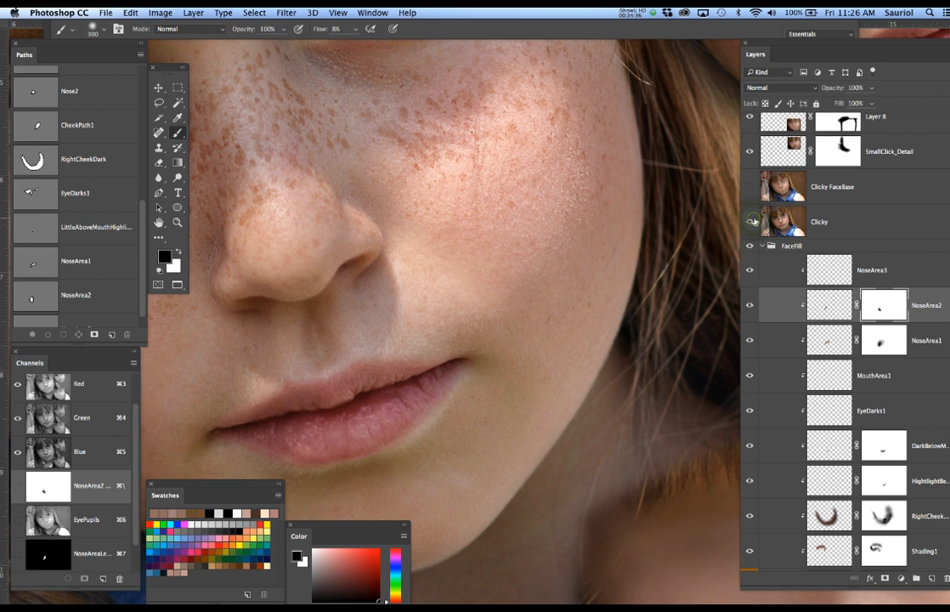
{"action": "left_click", "coordinate": [752, 221]}
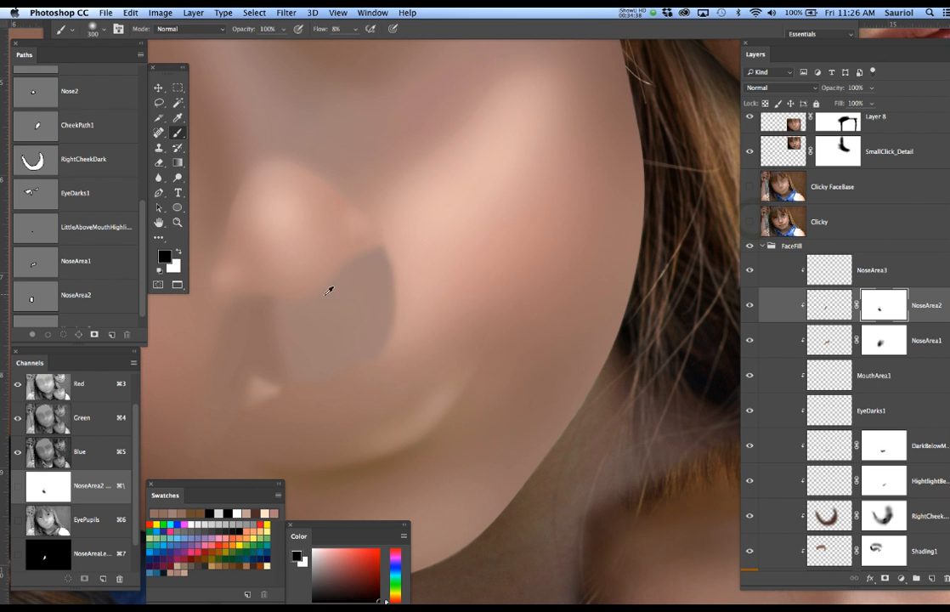
Show the Clicky photo and check the two saved nose-area channels over it as selections, then clear the selection.
{"action": "left_click", "coordinate": [751, 221]}
{"action": "left_click", "coordinate": [313, 330], "text": "alt"}
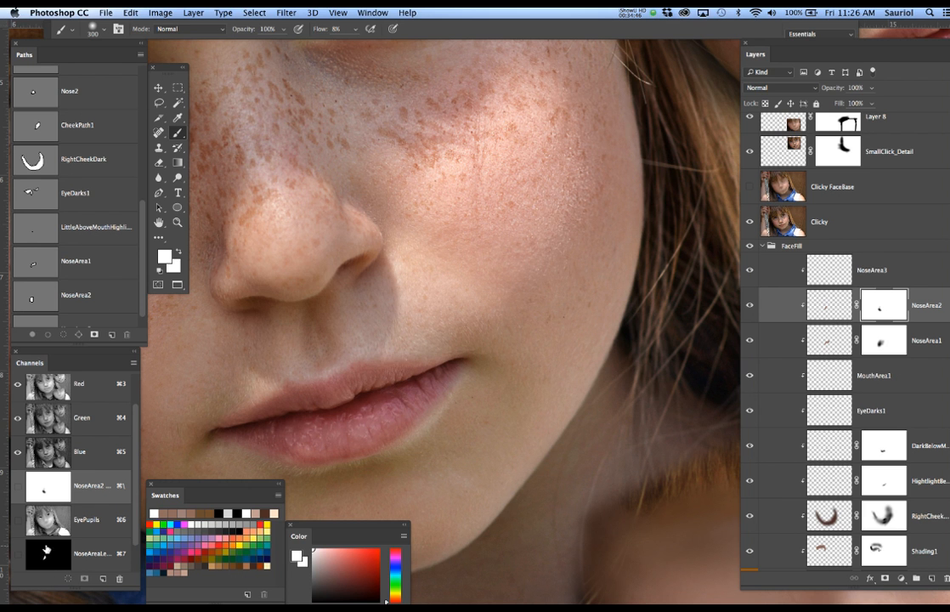
{"action": "left_click", "coordinate": [46, 556], "text": "super"}
{"action": "scroll", "coordinate": [64, 552], "scroll_direction": "down", "scroll_amount": 2}
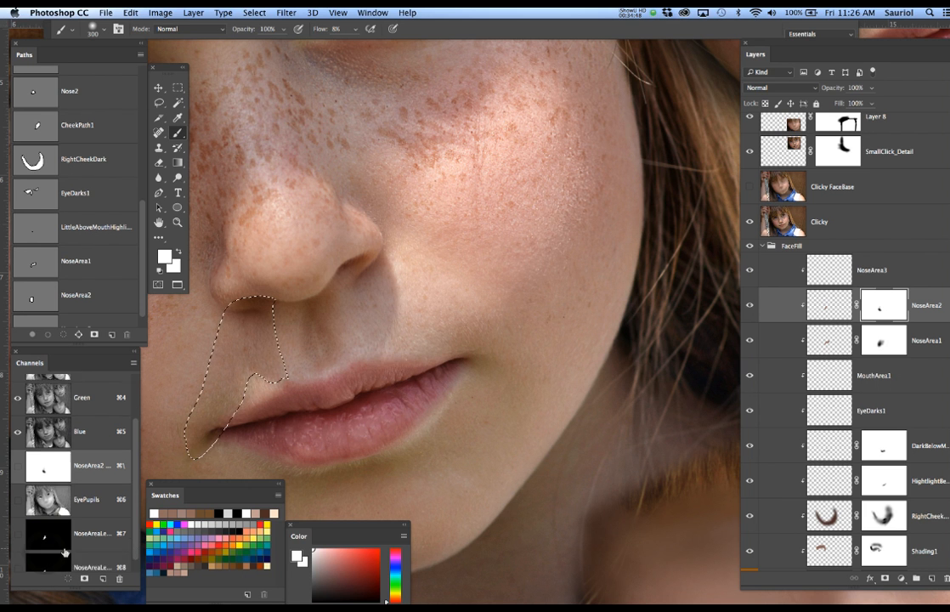
{"action": "scroll", "coordinate": [65, 553], "scroll_direction": "down", "scroll_amount": 1}
{"action": "left_click", "coordinate": [51, 555], "text": "super"}
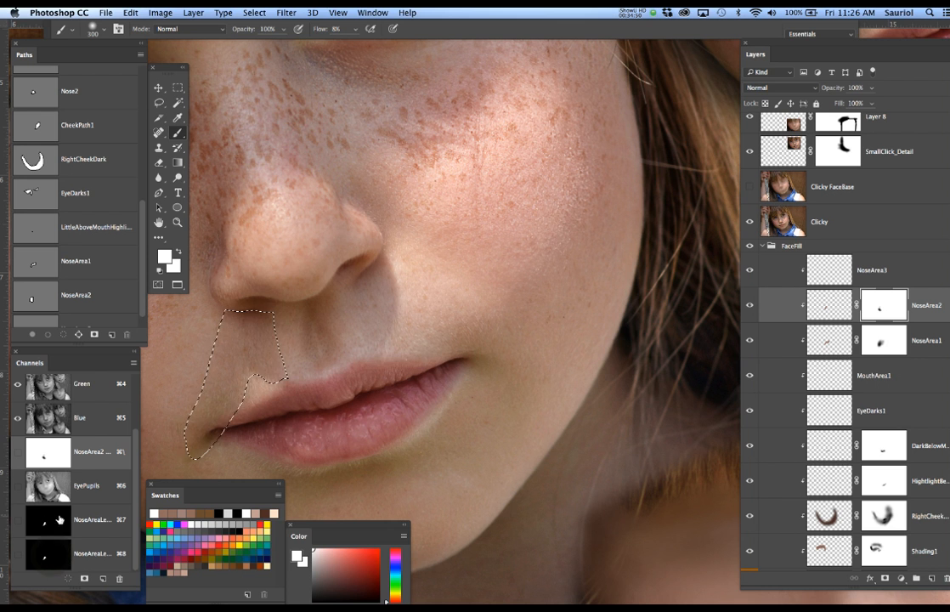
{"action": "key", "text": "super+d"}
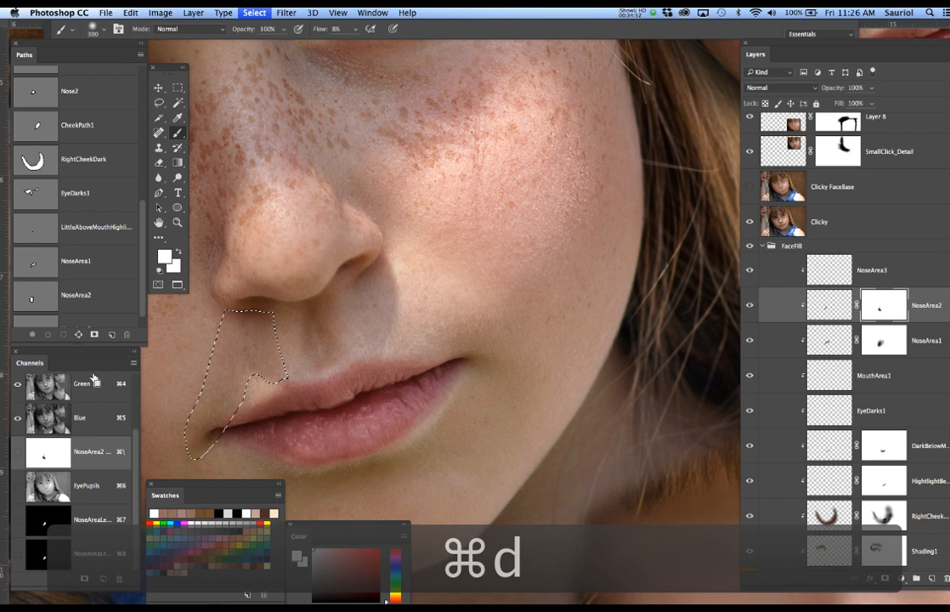
Load the NoseArea3 path as a selection around the groove between nose and upper lip.
{"action": "left_click", "coordinate": [43, 266], "text": "super"}
{"action": "scroll", "coordinate": [75, 293], "scroll_direction": "down", "scroll_amount": 1}
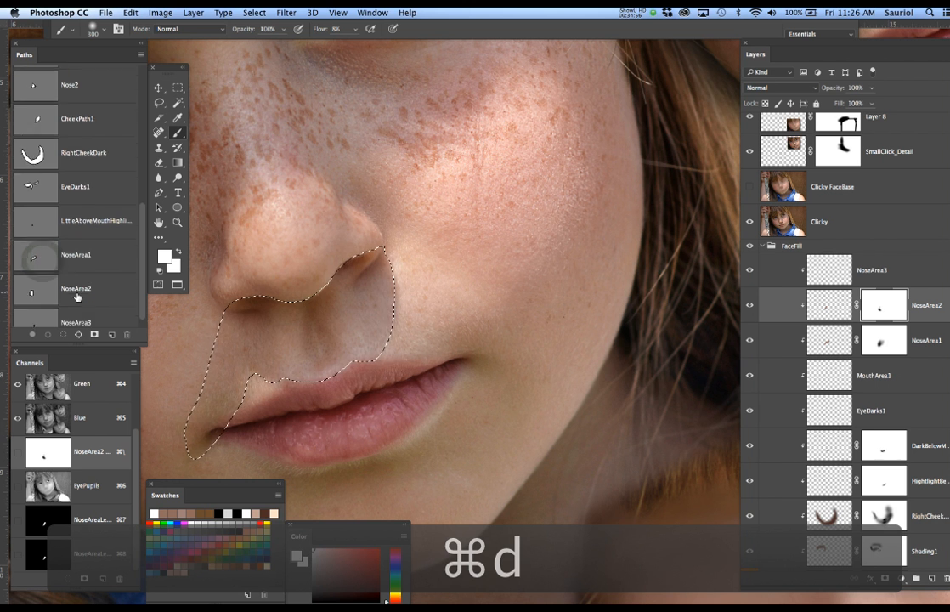
{"action": "left_click", "coordinate": [37, 310]}
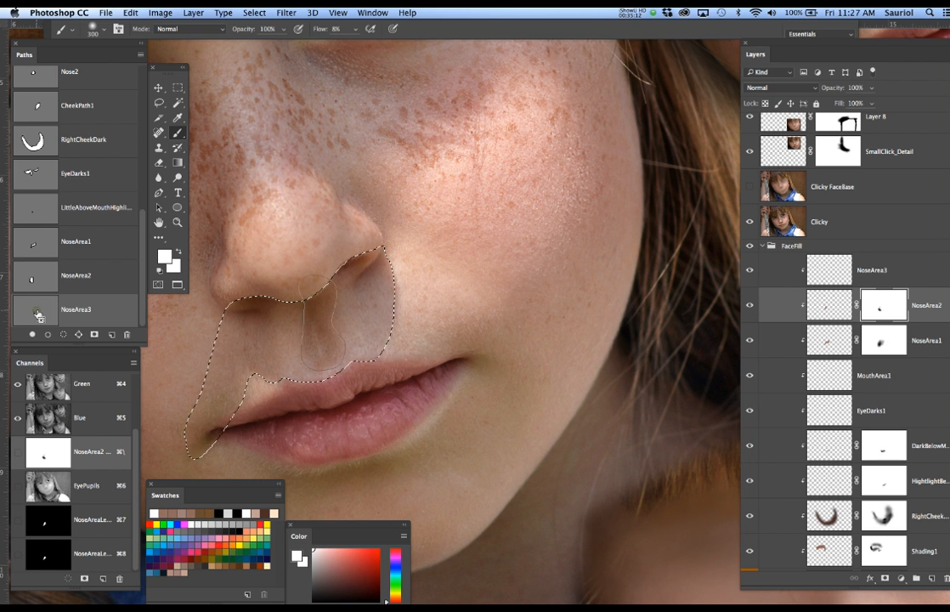
{"action": "left_click", "coordinate": [37, 313], "text": "super"}
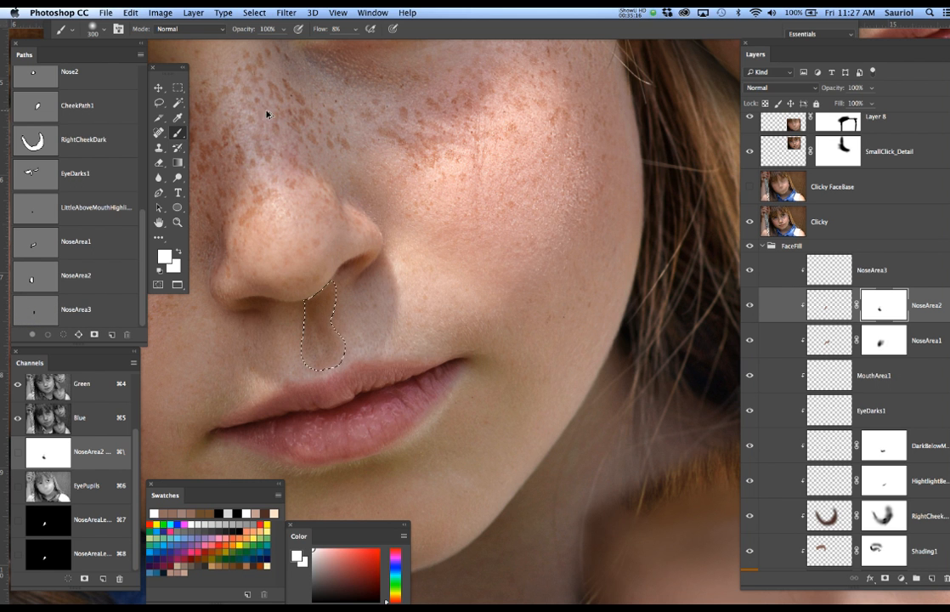
Save the groove selection as a new channel named Cleft in Face_Illustration18.psd.
{"action": "left_click", "coordinate": [253, 12]}
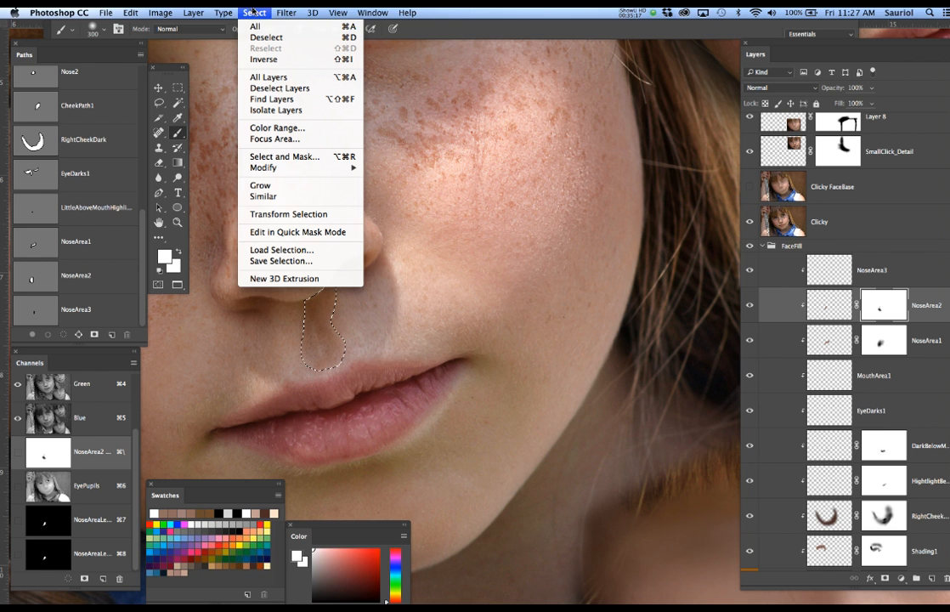
{"action": "left_click", "coordinate": [292, 262]}
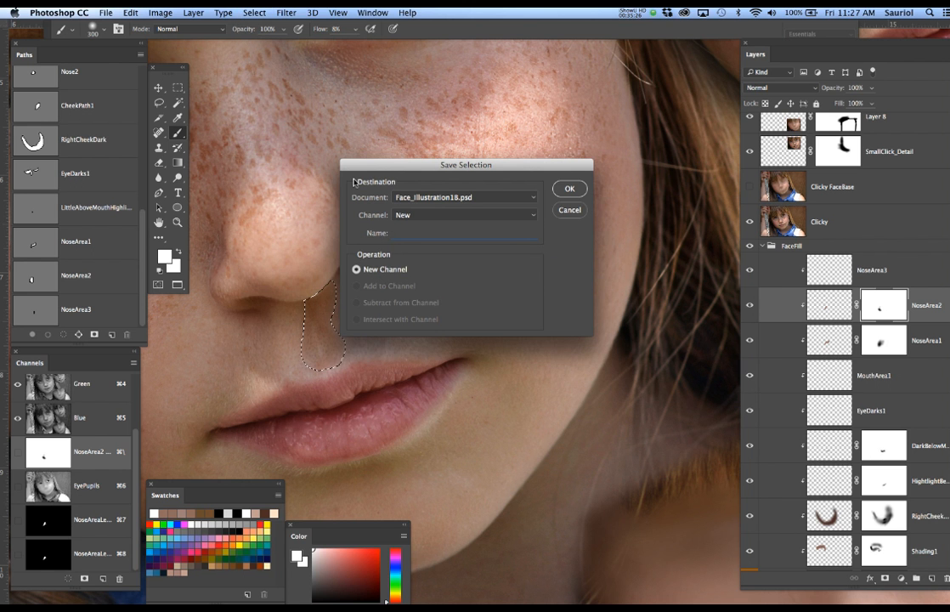
{"action": "type", "text": "Cl"}
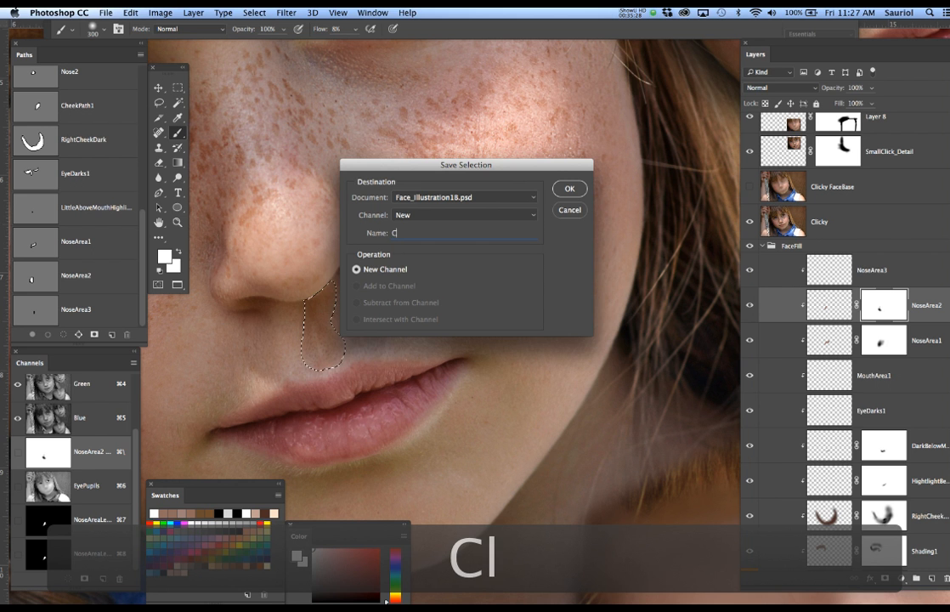
{"action": "type", "text": "eft"}
{"action": "key", "text": "Return"}
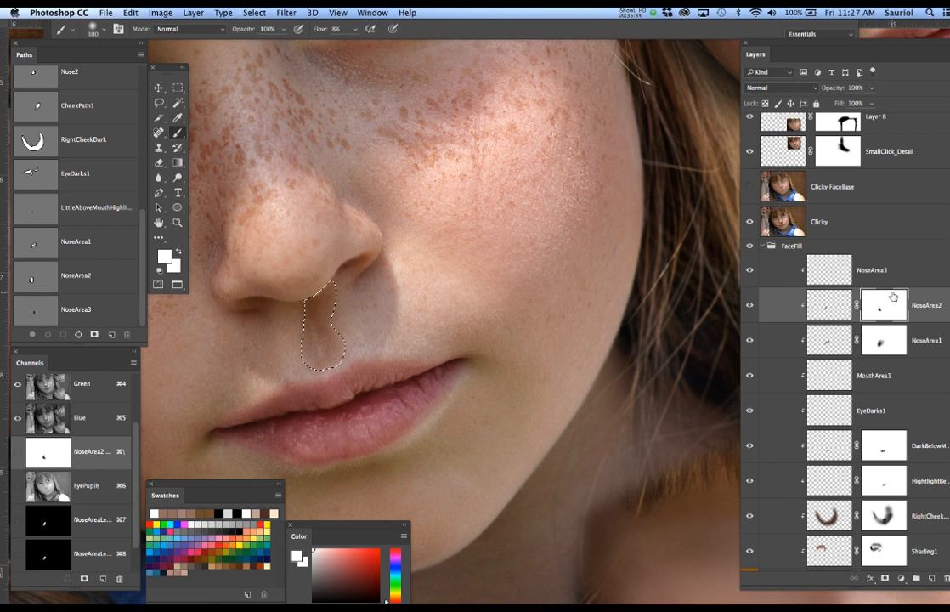
Add a clipped layer named Cleft directly above NoseArea2.
{"action": "left_click", "coordinate": [932, 578]}
{"action": "double_click", "coordinate": [869, 305]}
{"action": "type", "text": "Cleft"}
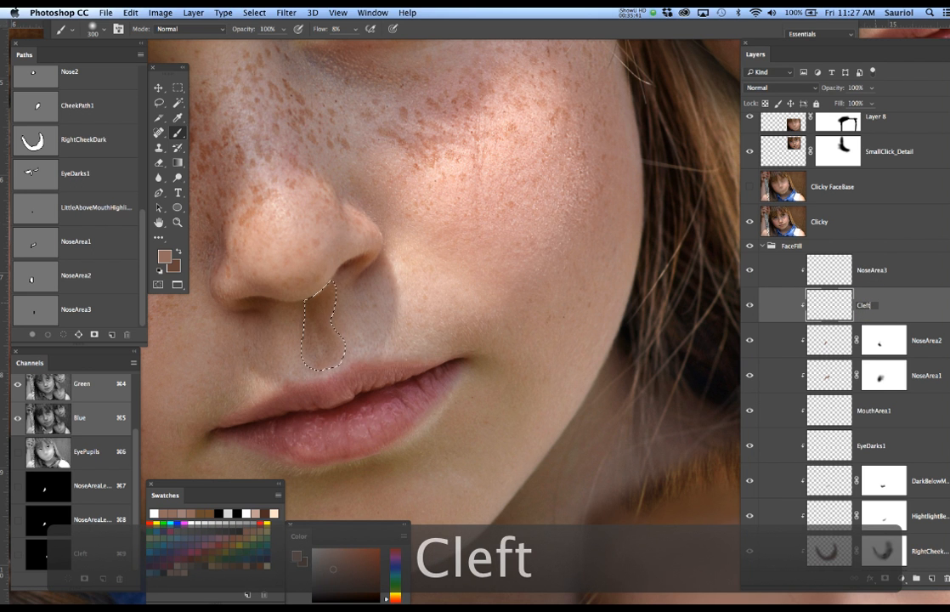
{"action": "key", "text": "Return"}
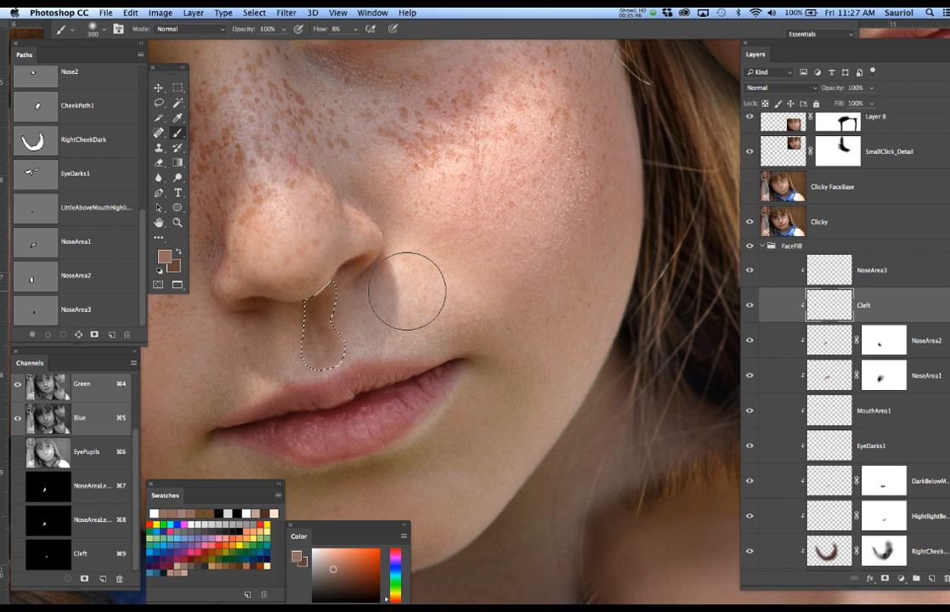
With the selection outline and Clicky photo hidden, fill the groove selection on Cleft with the brown foreground colour and deselect.
{"action": "key", "text": "super+h"}
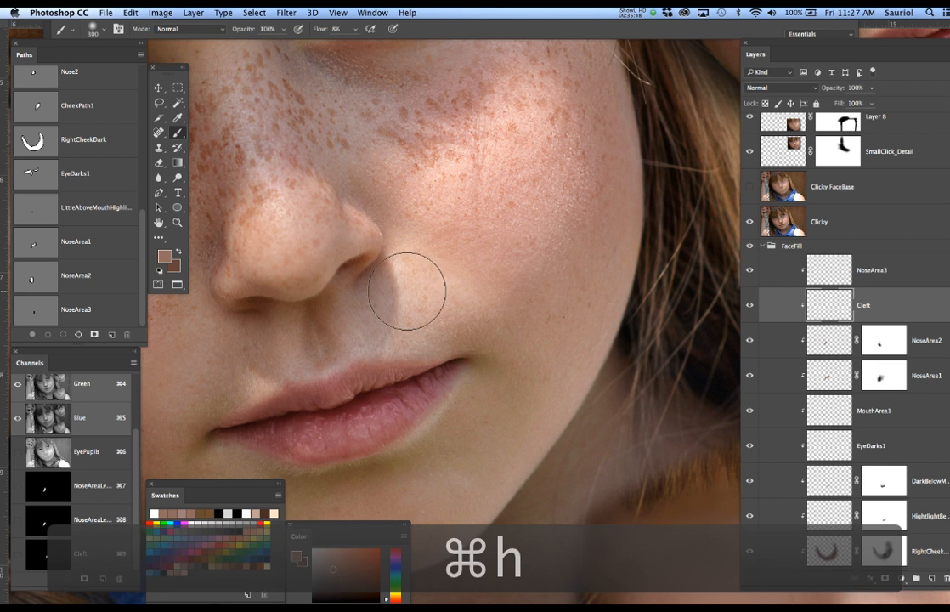
{"action": "left_click", "coordinate": [750, 221]}
{"action": "left_click", "coordinate": [428, 264], "text": "alt"}
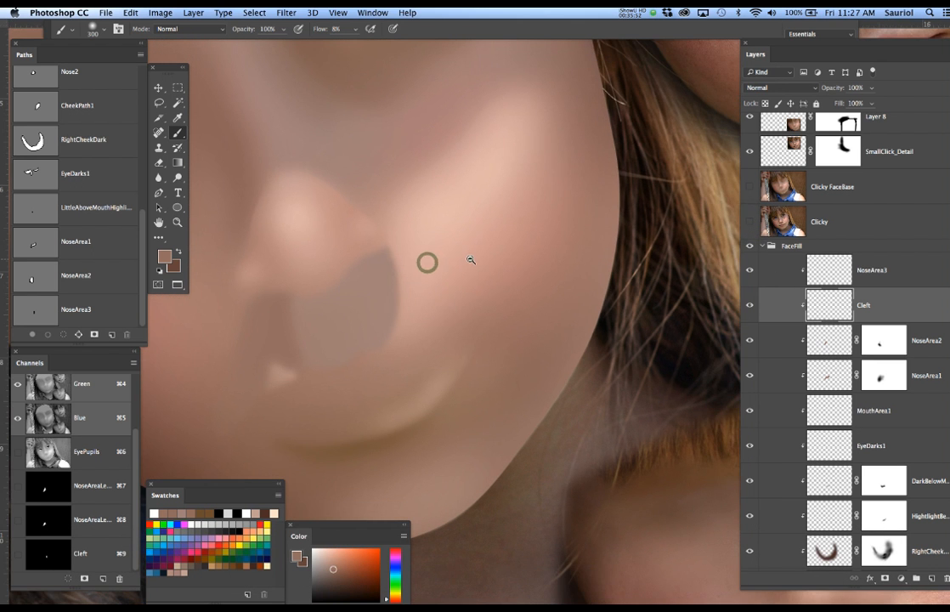
{"action": "left_click", "coordinate": [470, 258], "text": "alt"}
{"action": "left_click_drag", "start_coordinate": [479, 245], "coordinate": [433, 300]}
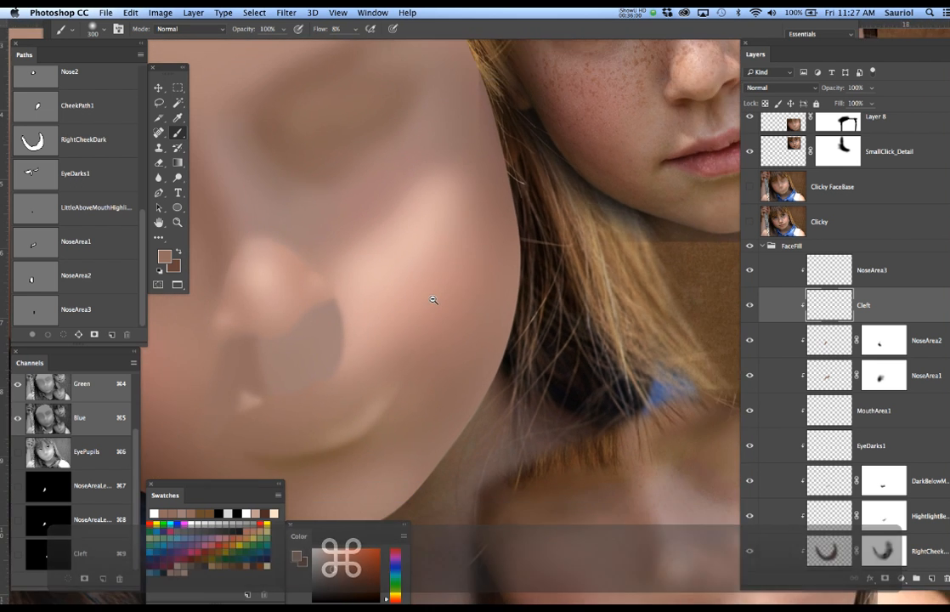
{"action": "key", "text": "alt+BackSpace"}
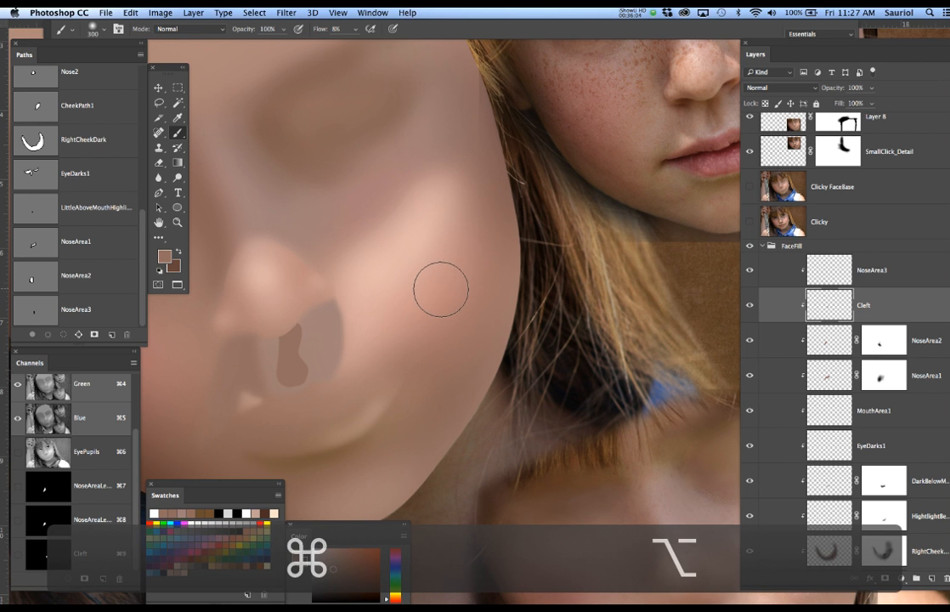
{"action": "key", "text": "alt+super+d"}
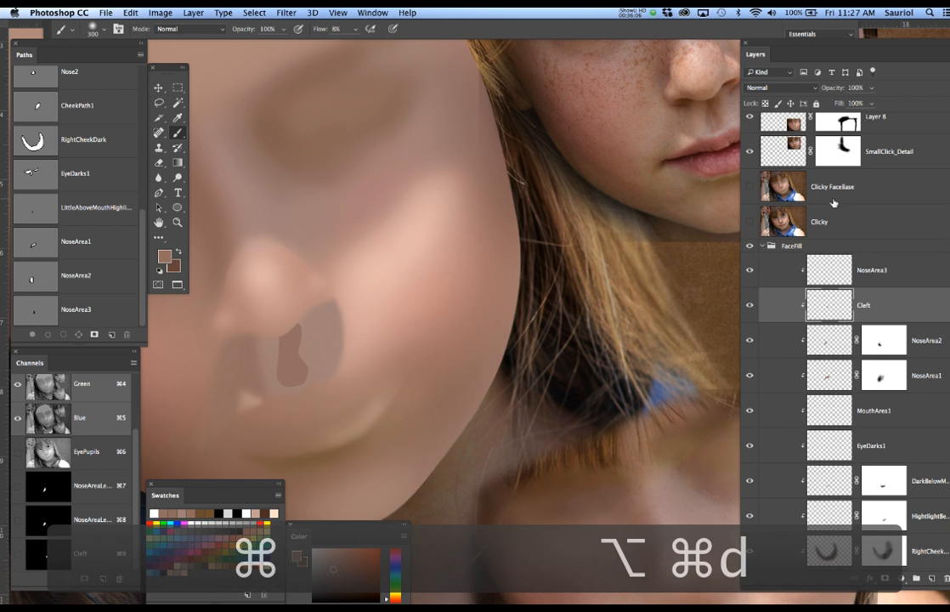
Compare the Cleft fill with the Clicky photo and with the Cleft layer switched off.
{"action": "left_click", "coordinate": [750, 221]}
{"action": "left_click", "coordinate": [750, 221]}
{"action": "left_click", "coordinate": [858, 223]}
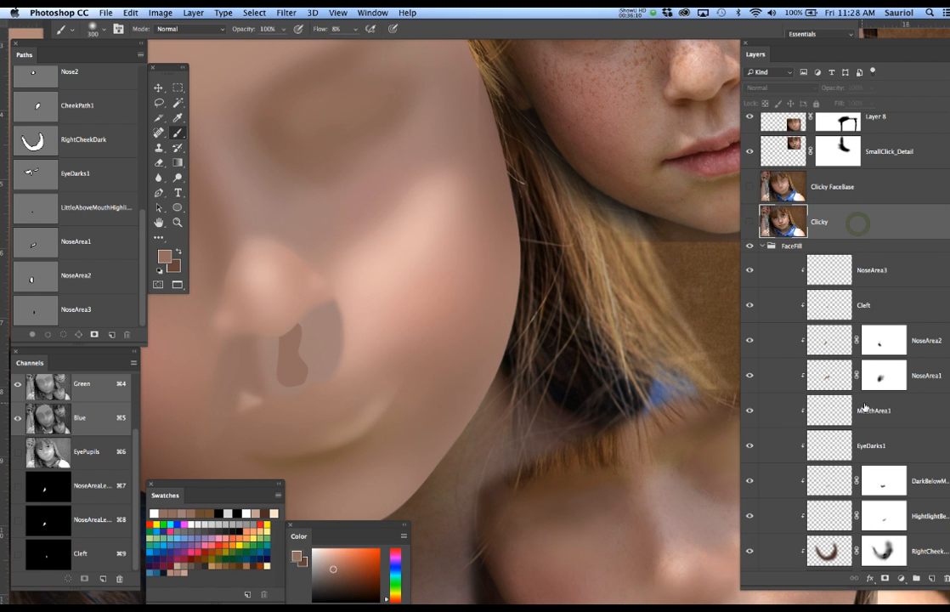
{"action": "left_click", "coordinate": [870, 308]}
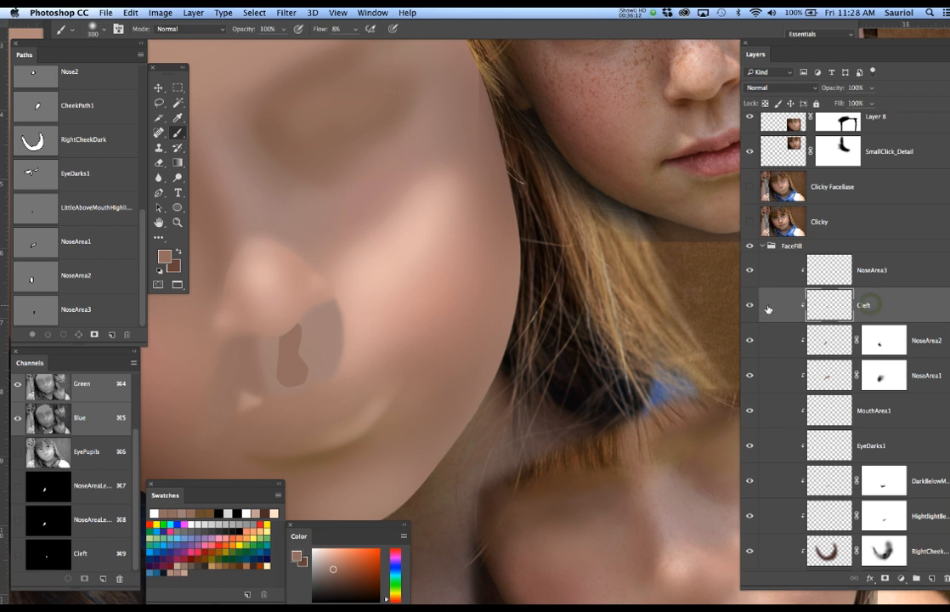
{"action": "left_click", "coordinate": [750, 306]}
{"action": "left_click", "coordinate": [750, 306]}
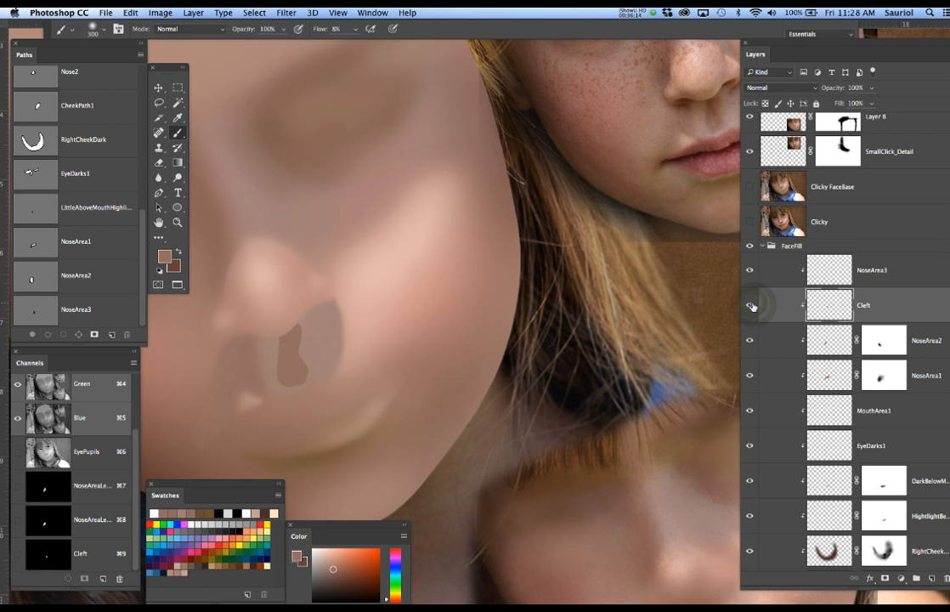
Soften the Cleft fill with a Gaussian Blur at a slightly smaller radius than the NoseArea2 blur.
{"action": "left_click", "coordinate": [820, 304]}
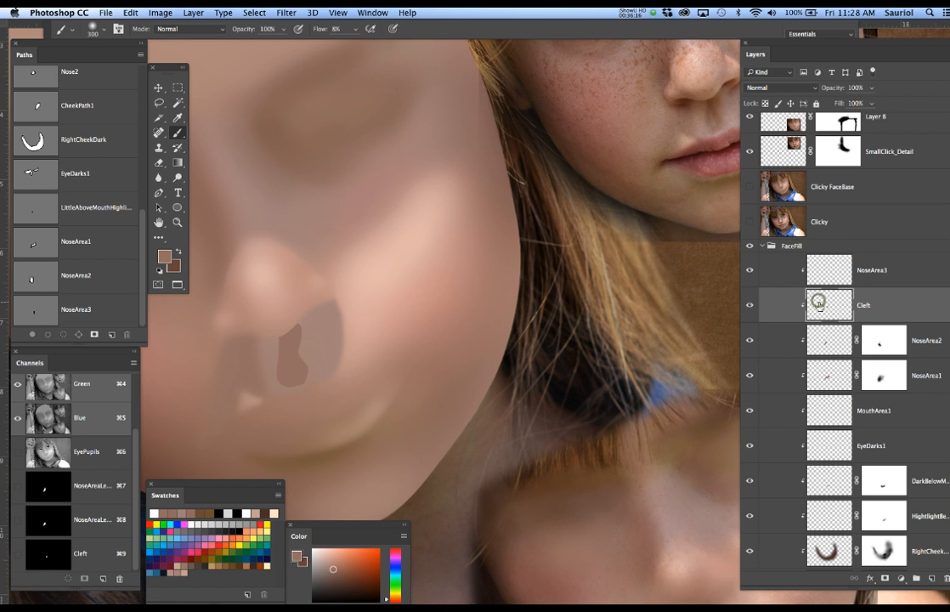
{"action": "left_click", "coordinate": [287, 13]}
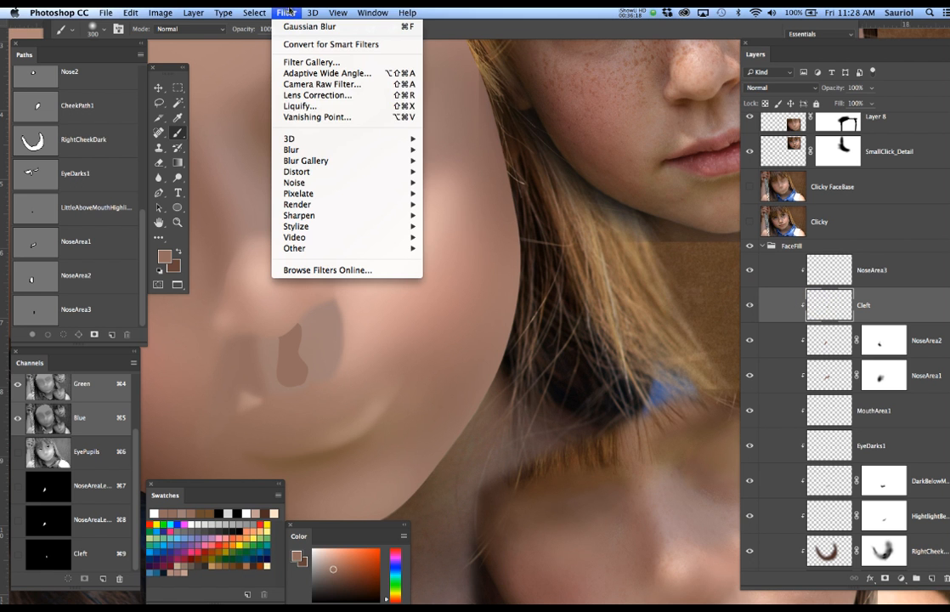
{"action": "mouse_move", "coordinate": [357, 149]}
{"action": "left_click", "coordinate": [431, 192]}
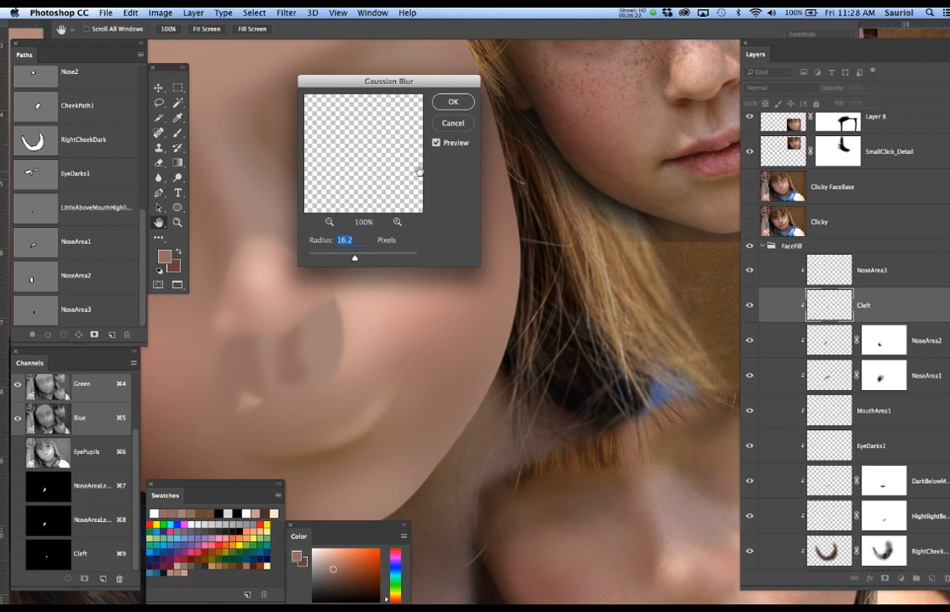
{"action": "left_click_drag", "start_coordinate": [354, 261], "coordinate": [349, 260]}
{"action": "left_click", "coordinate": [454, 102]}
{"action": "key", "text": "b"}
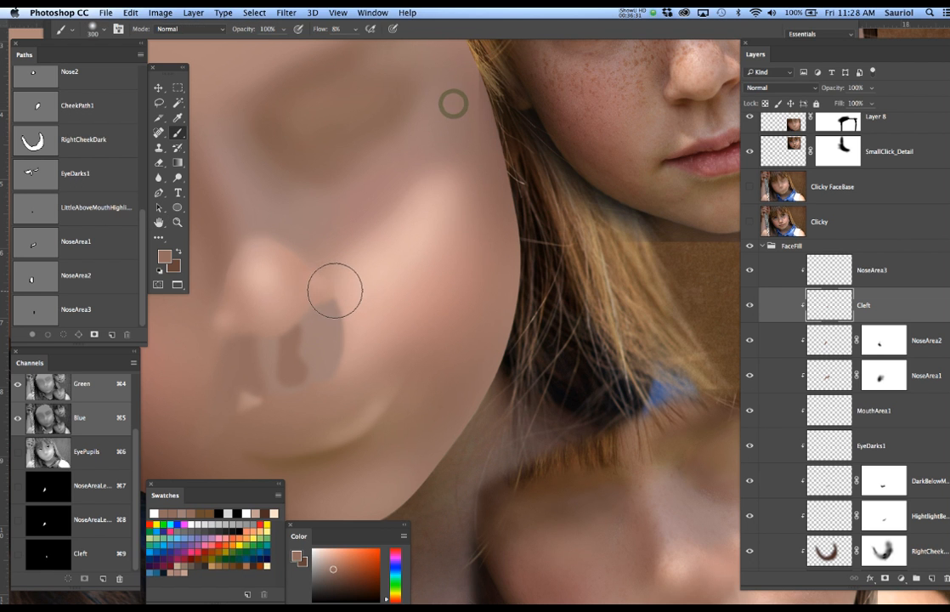
Add a white layer mask to the Cleft layer.
{"action": "left_click", "coordinate": [886, 581]}
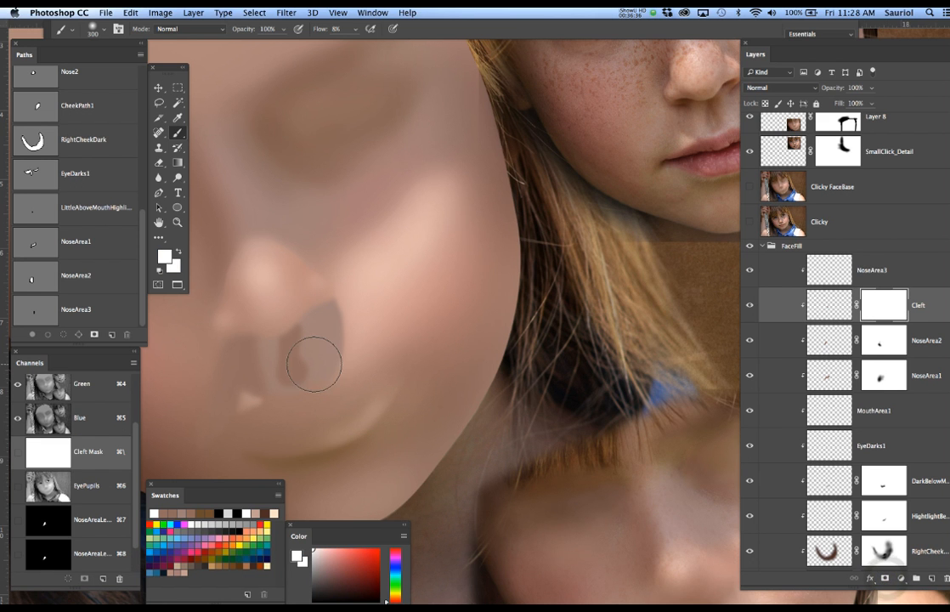
{"action": "key", "text": "super+i"}
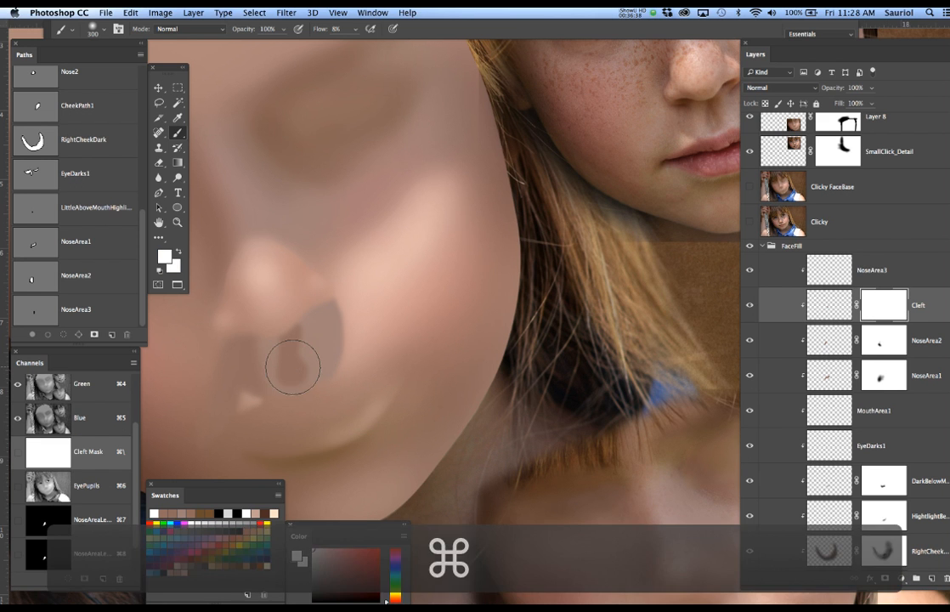
{"action": "left_click_drag", "start_coordinate": [294, 367], "coordinate": [320, 379]}
{"action": "key", "text": "super+z"}
{"action": "left_click_drag", "start_coordinate": [415, 366], "coordinate": [466, 347]}
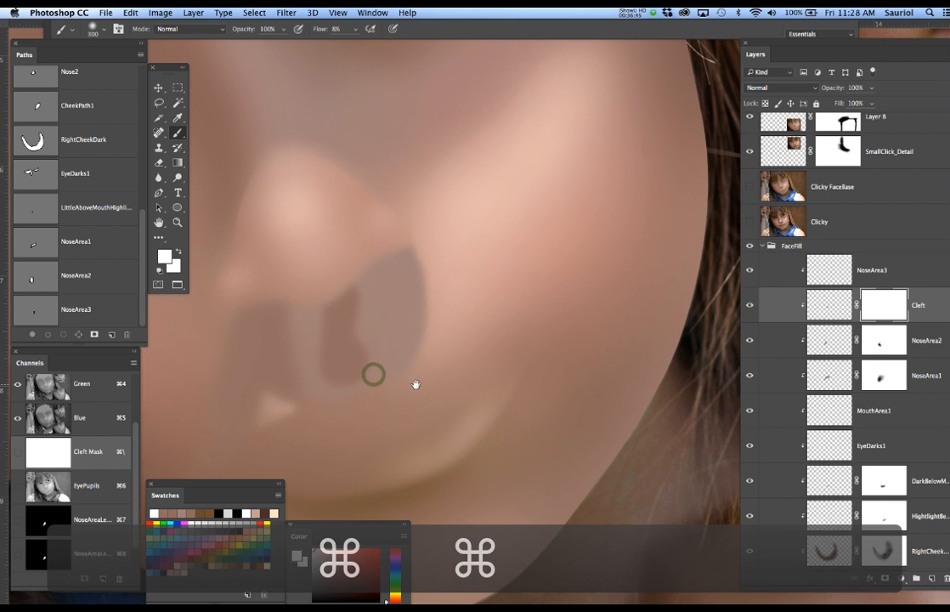
Compare the blurred Cleft shading with the Clicky photo up close.
{"action": "left_click", "coordinate": [750, 221]}
{"action": "left_click", "coordinate": [750, 222]}
{"action": "left_click", "coordinate": [750, 222]}
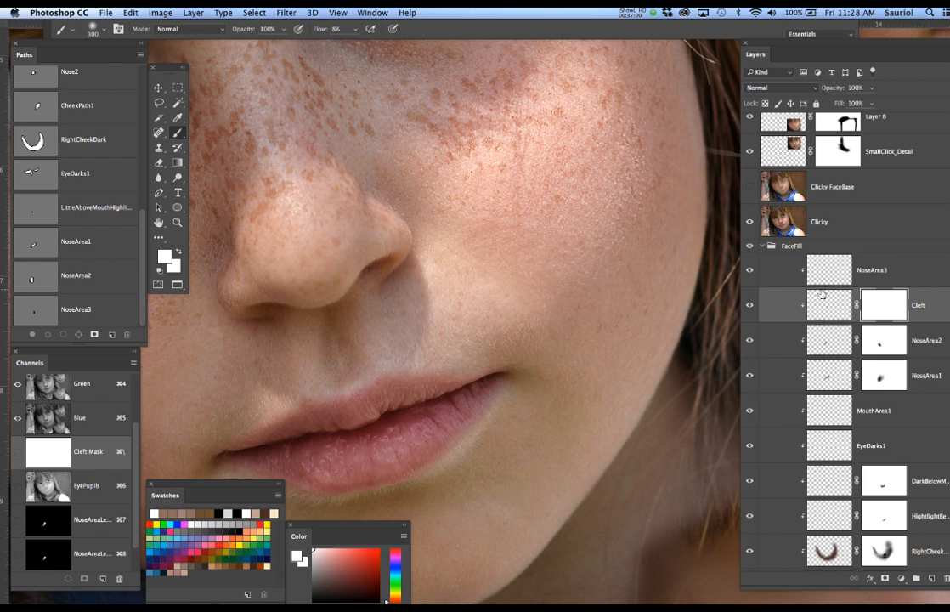
{"action": "left_click", "coordinate": [749, 222]}
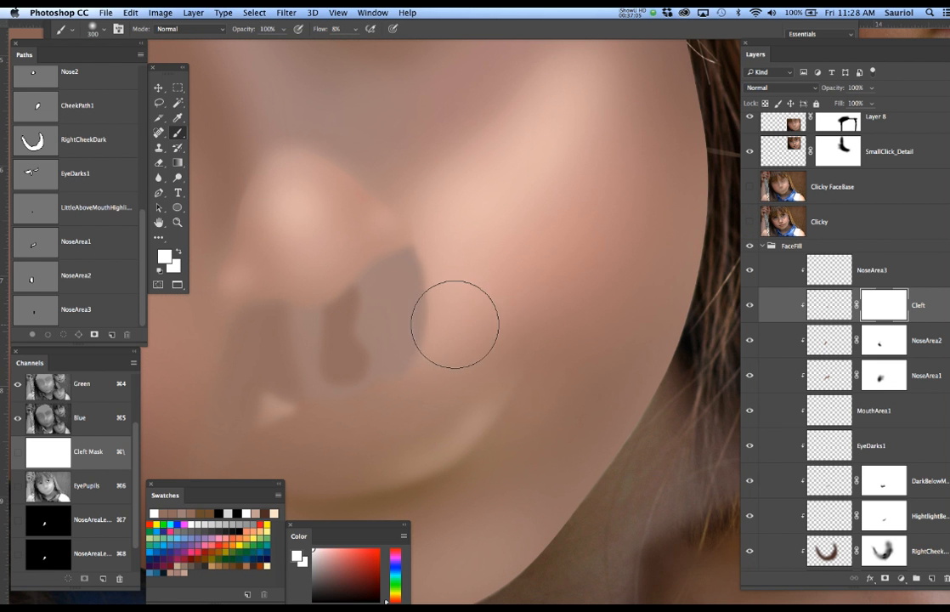
Check which reference faces Layer 8 and SmallClick_Detail hold, and target the pixels of SmallClick_Detail.
{"action": "left_click", "coordinate": [495, 294], "text": "alt"}
{"action": "left_click", "coordinate": [496, 293], "text": "alt"}
{"action": "left_click", "coordinate": [496, 294], "text": "alt"}
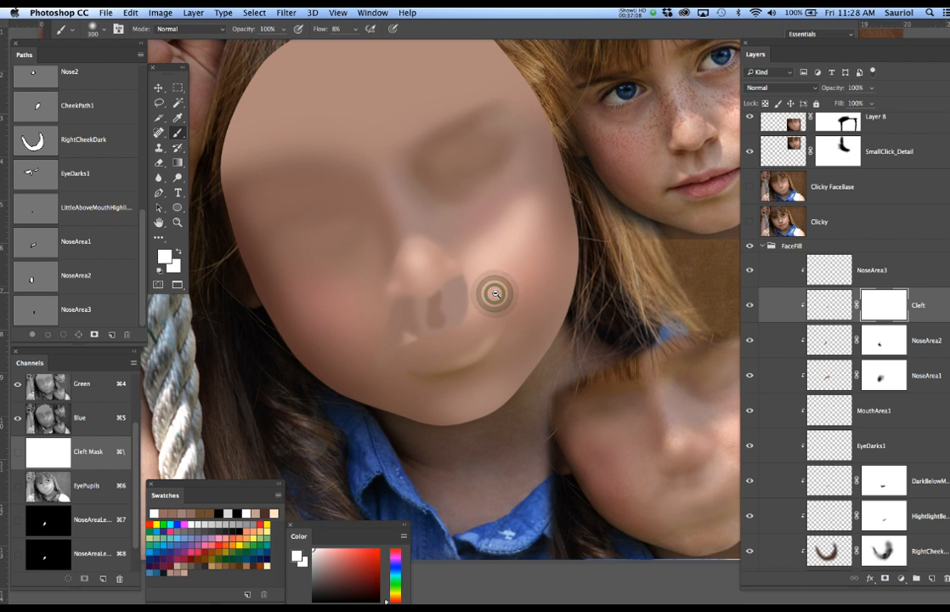
{"action": "left_click_drag", "start_coordinate": [544, 299], "coordinate": [482, 326]}
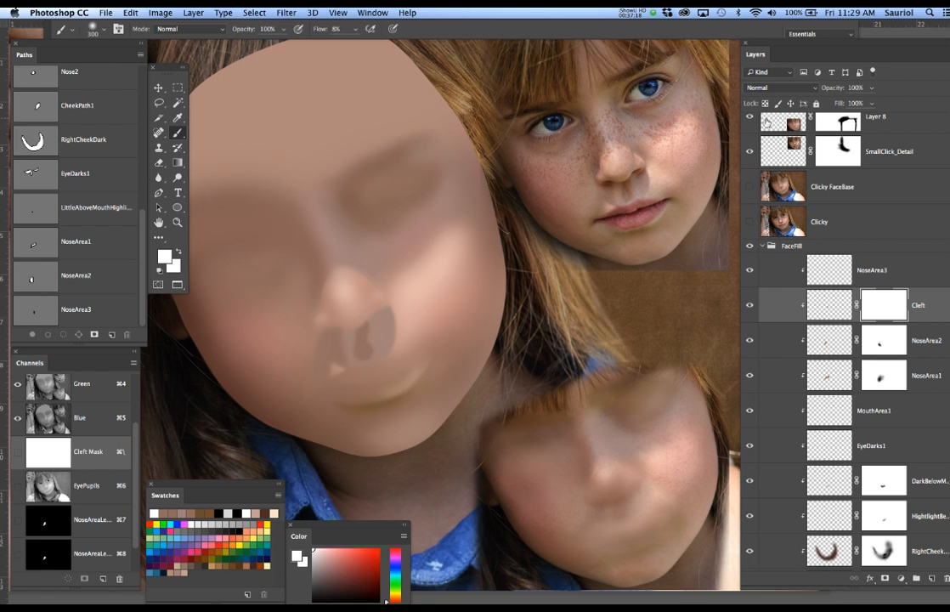
{"action": "left_click", "coordinate": [750, 117]}
{"action": "left_click", "coordinate": [750, 117]}
{"action": "left_click", "coordinate": [749, 151]}
{"action": "left_click", "coordinate": [749, 151]}
{"action": "left_click", "coordinate": [783, 146]}
Copy a rectangular area from the eyes to the mouth of the upper reference face onto a new layer and switch to the Move tool.
{"action": "key", "text": "m"}
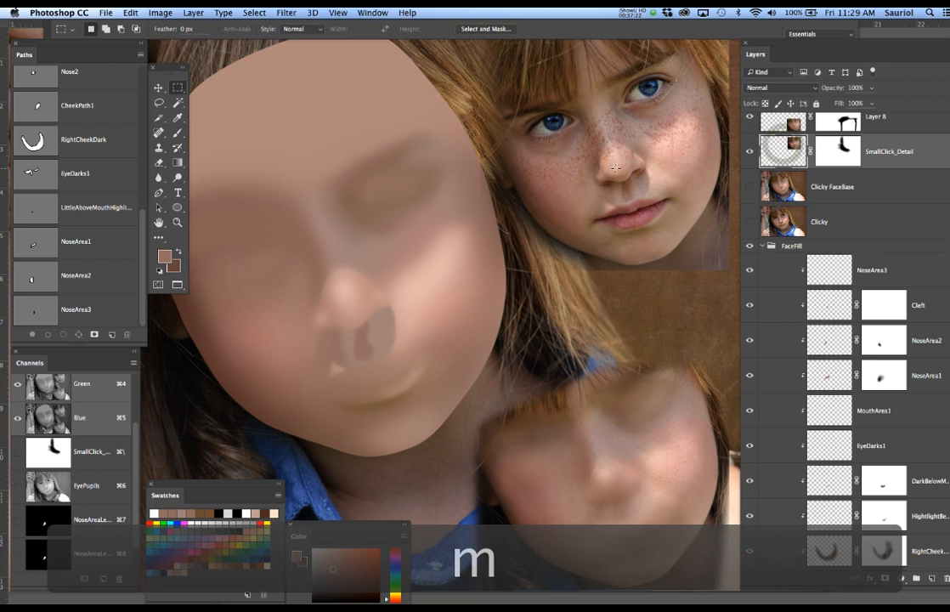
{"action": "left_click_drag", "start_coordinate": [544, 95], "coordinate": [689, 223]}
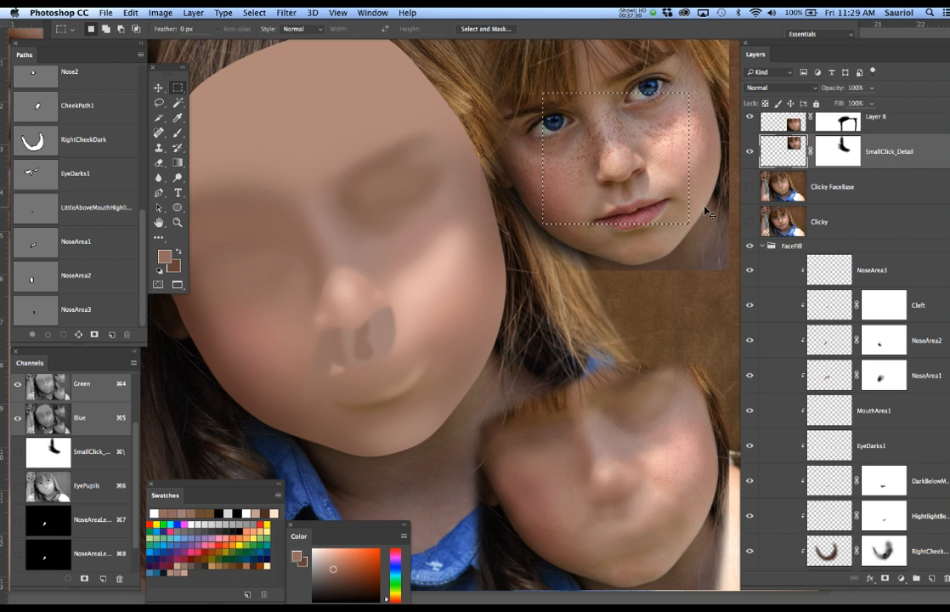
{"action": "key", "text": "super+j"}
{"action": "key", "text": "v"}
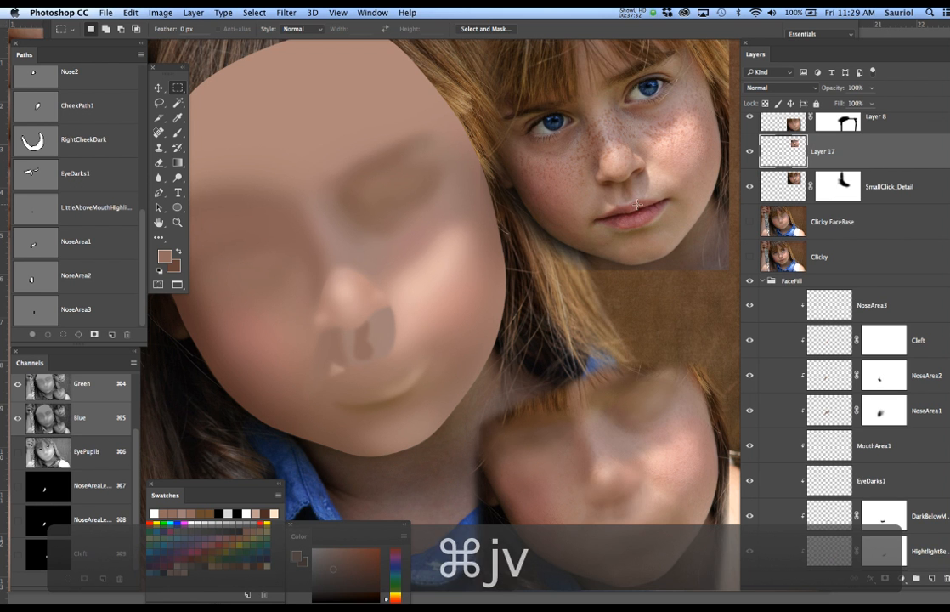
Move the copied face patch onto the painted face just above the nostril shading, and target the Cleft layer's mask.
{"action": "left_click_drag", "start_coordinate": [626, 195], "coordinate": [364, 244]}
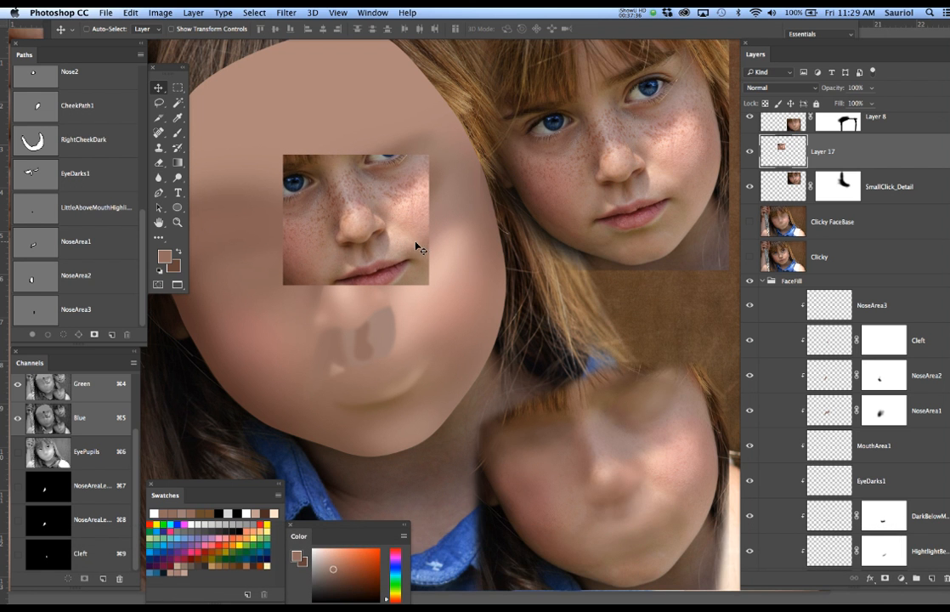
{"action": "left_click", "coordinate": [833, 345]}
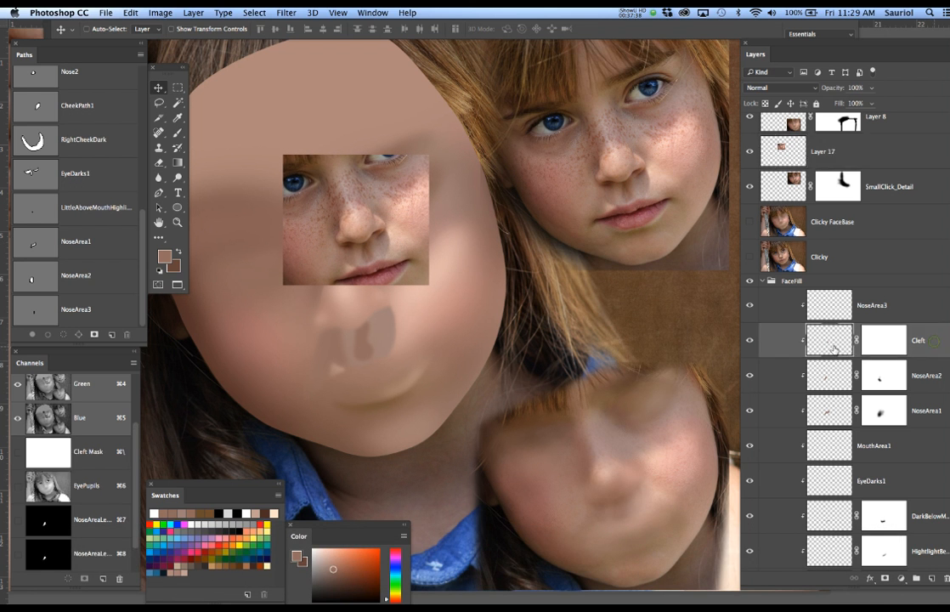
{"action": "left_click", "coordinate": [885, 345]}
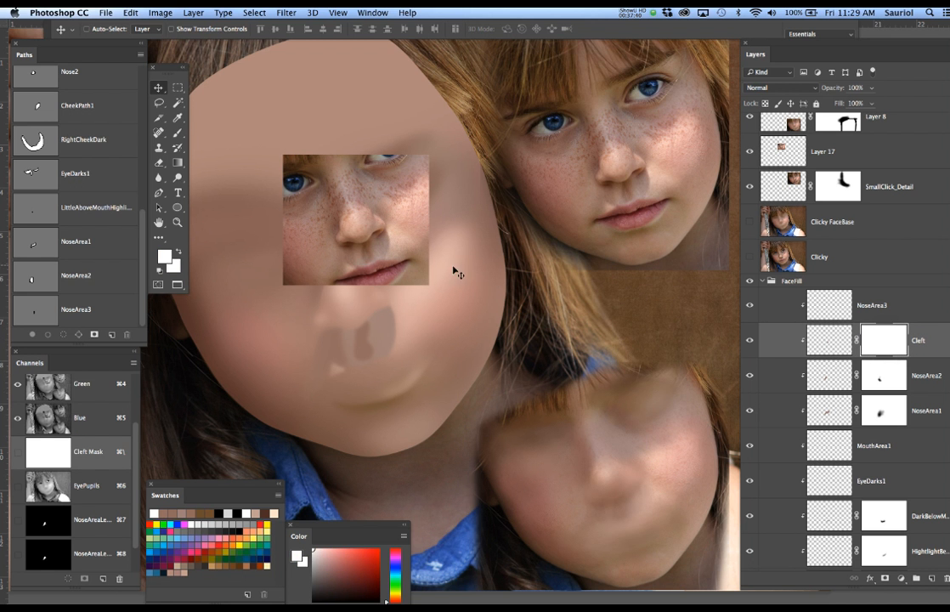
{"action": "left_click_drag", "start_coordinate": [366, 300], "coordinate": [535, 269]}
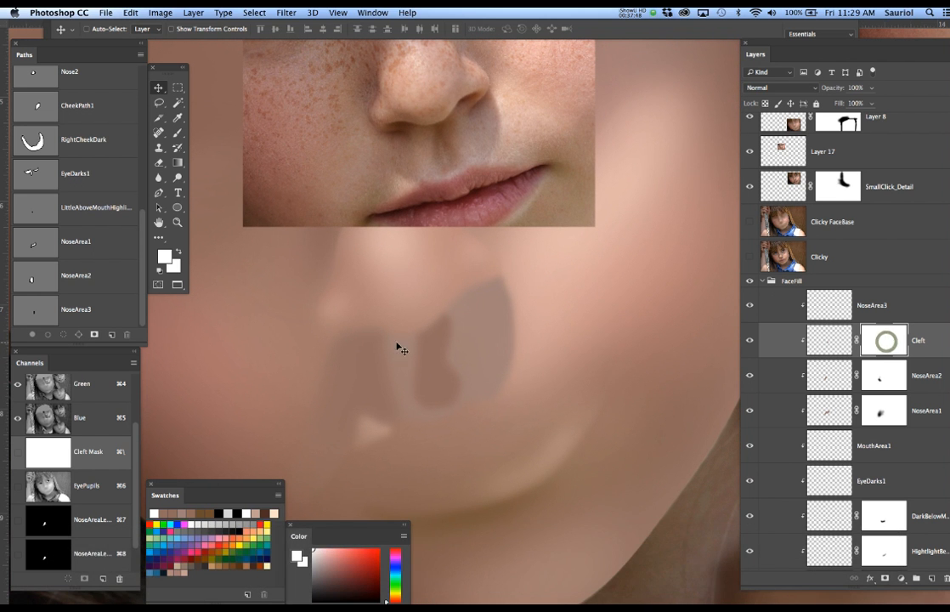
Paint black (#000000) with a 40 px brush on the Cleft mask over the middle of the cleft, guided by the Clicky photo.
{"action": "key", "text": "b"}
{"action": "key", "text": "bracketleft"}
{"action": "key", "text": "bracketleft"}
{"action": "key", "text": "bracketleft"}
{"action": "key", "text": "bracketleft"}
{"action": "key", "text": "bracketleft"}
{"action": "key", "text": "bracketleft"}
{"action": "key", "text": "bracketleft"}
{"action": "key", "text": "bracketleft"}
{"action": "key", "text": "bracketleft"}
{"action": "key", "text": "bracketleft"}
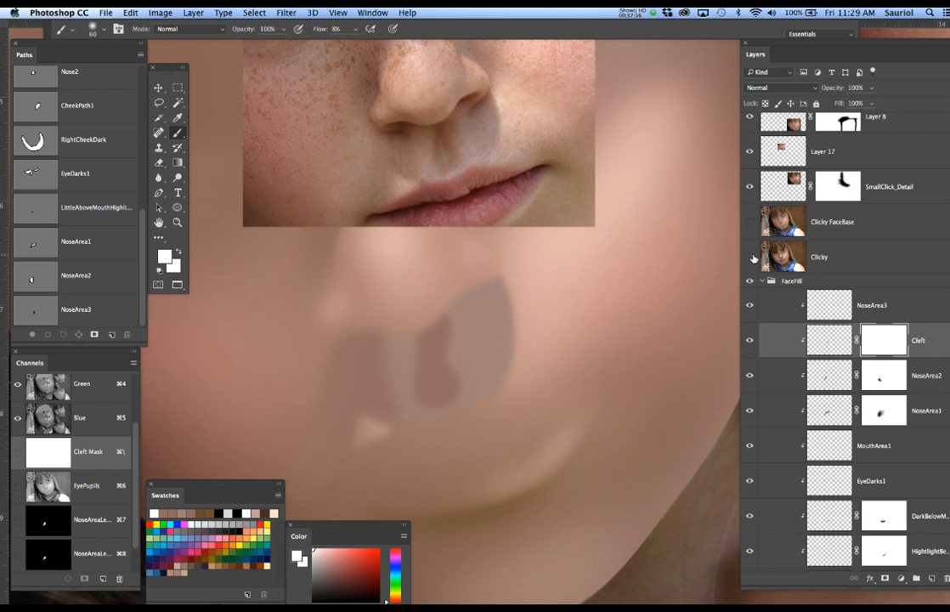
{"action": "left_click", "coordinate": [750, 257]}
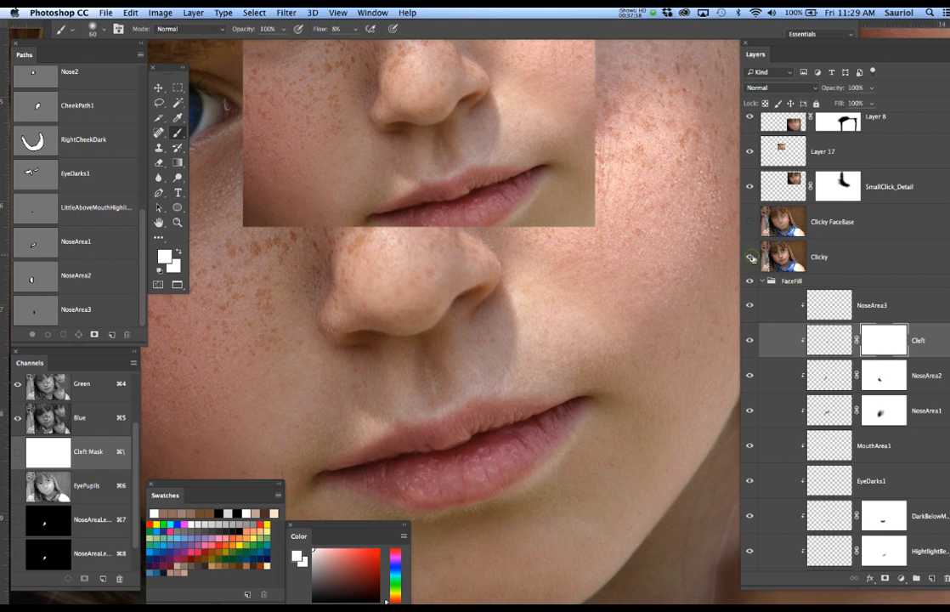
{"action": "key", "text": "bracketleft"}
{"action": "key", "text": "bracketleft"}
{"action": "key", "text": "bracketleft"}
{"action": "left_click", "coordinate": [167, 263]}
{"action": "left_click_drag", "start_coordinate": [403, 364], "coordinate": [454, 406]}
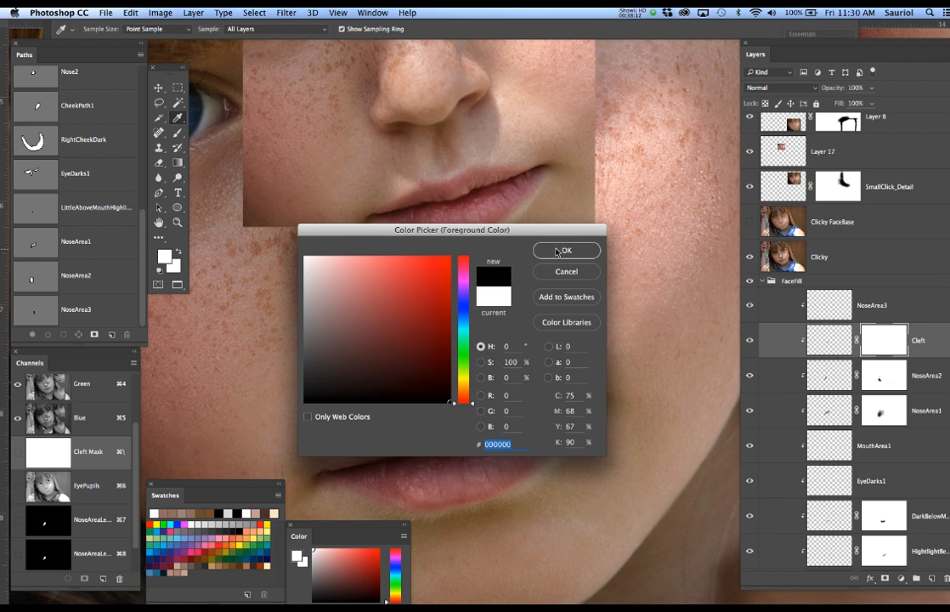
{"action": "left_click", "coordinate": [557, 252]}
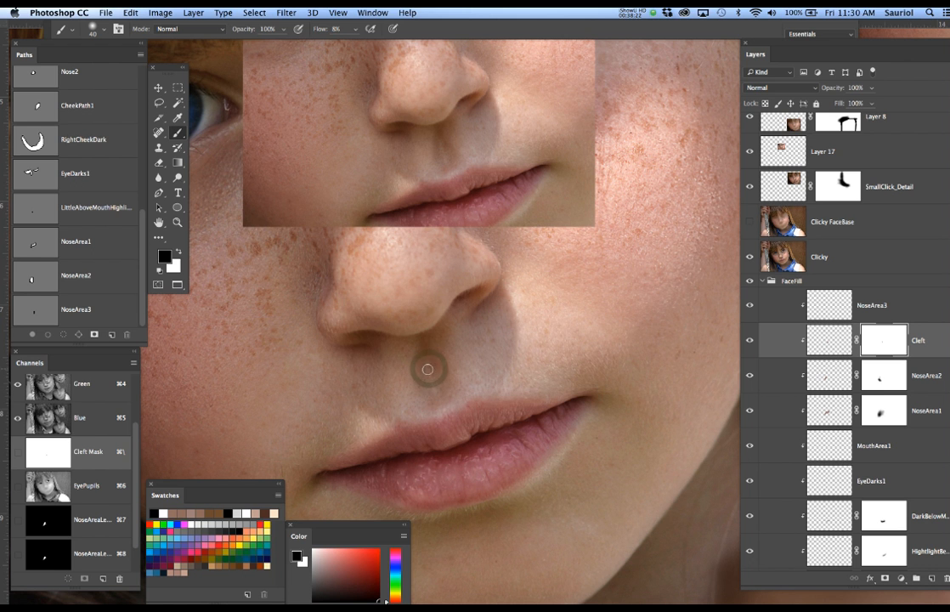
{"action": "left_click", "coordinate": [749, 257]}
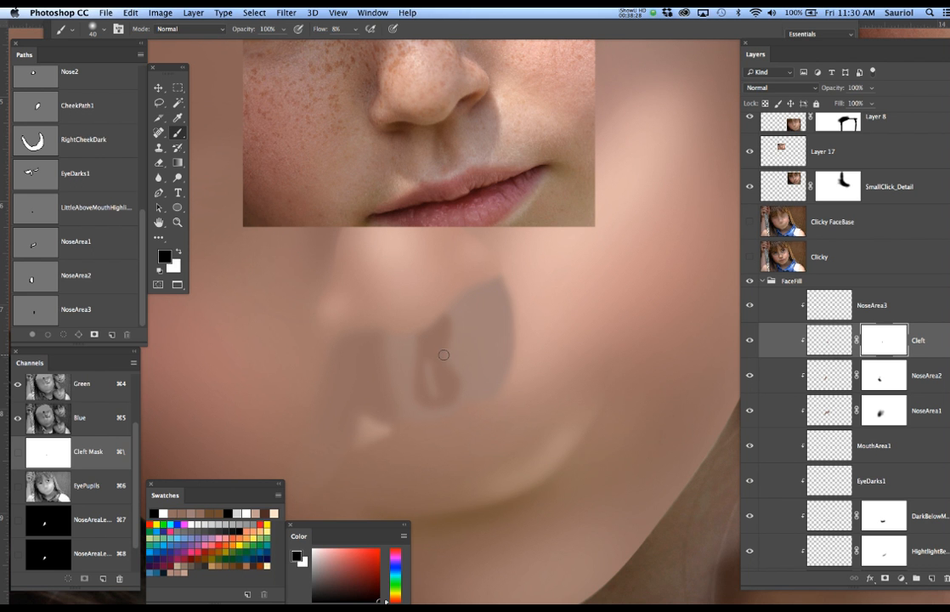
Compare the masked Cleft shading with the Clicky photo at the same spot.
{"action": "key", "text": "bracketleft"}
{"action": "left_click", "coordinate": [751, 257]}
{"action": "left_click", "coordinate": [750, 257]}
{"action": "left_click", "coordinate": [750, 257]}
{"action": "left_click", "coordinate": [751, 258]}
{"action": "left_click", "coordinate": [750, 258]}
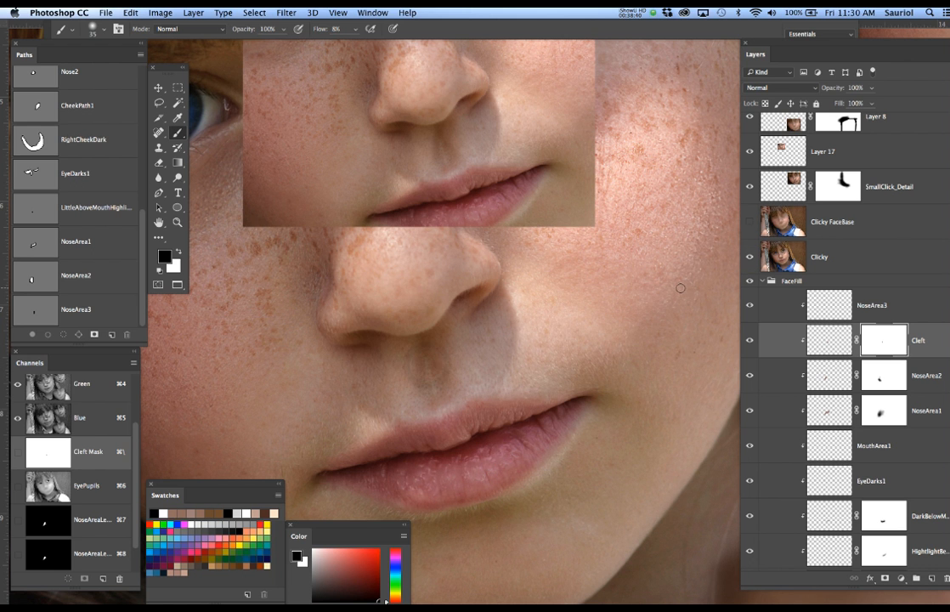
{"action": "left_click", "coordinate": [750, 257]}
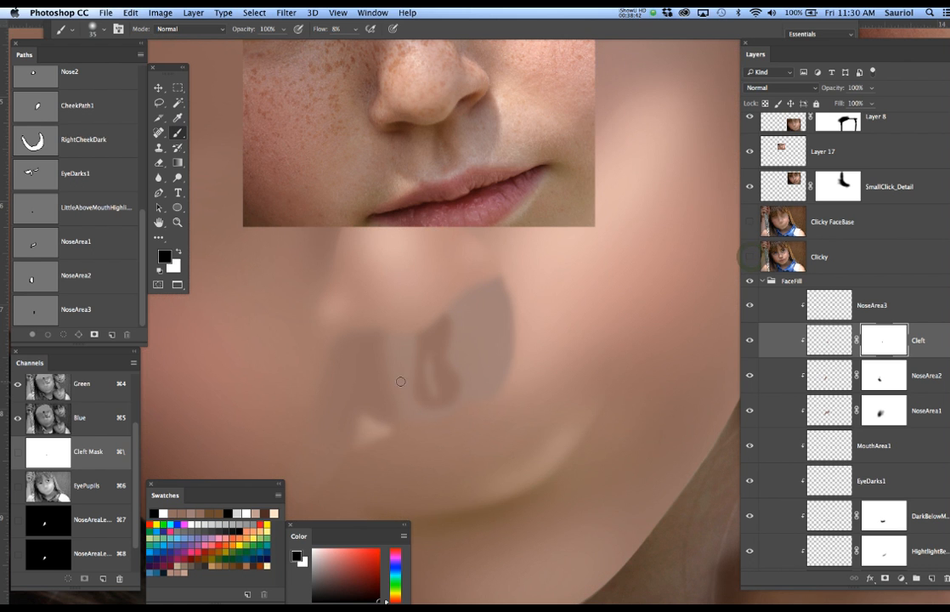
Restore part of the cleft shading by painting white on the Cleft mask with a 30 px brush.
{"action": "key", "text": "x"}
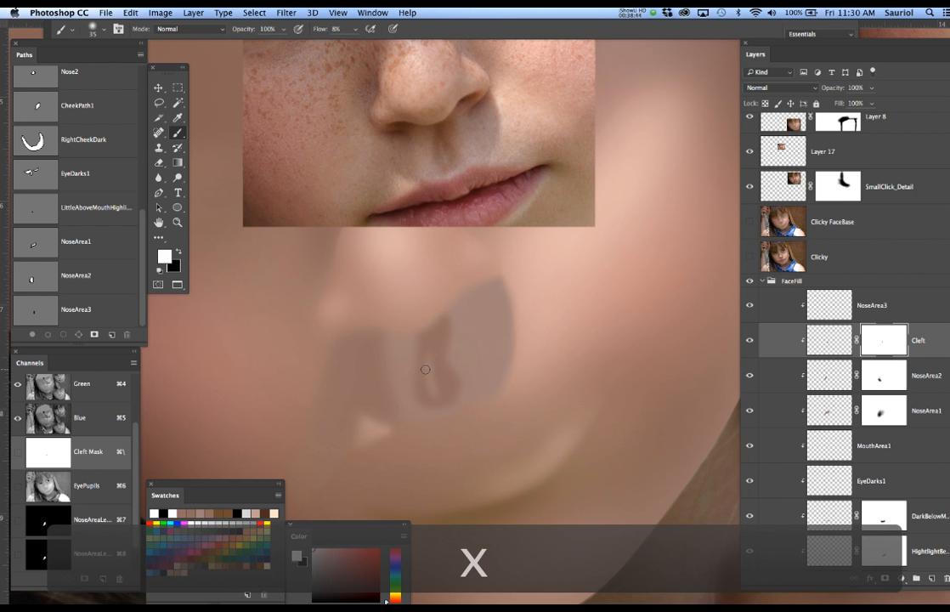
{"action": "key", "text": "bracketright"}
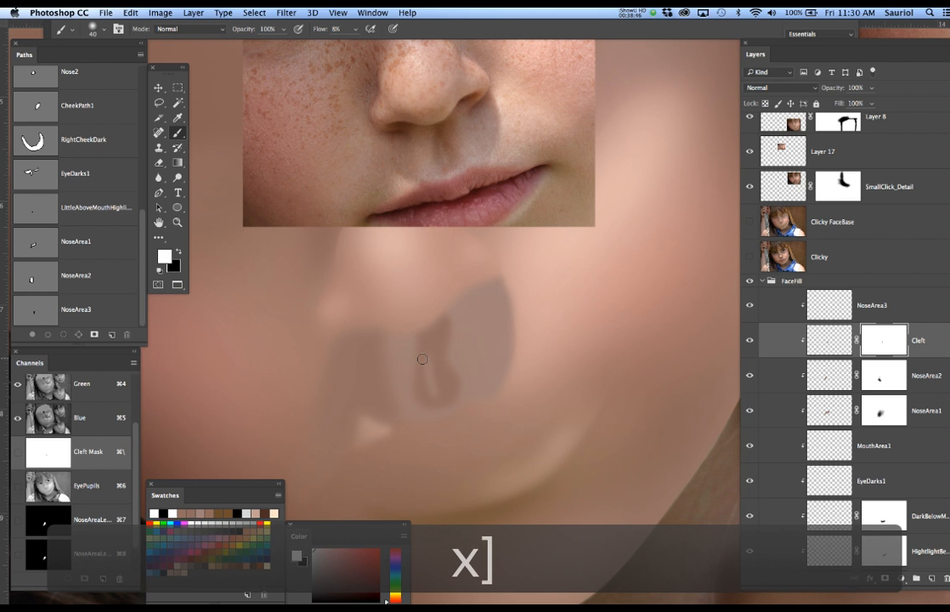
{"action": "key", "text": "bracketleft"}
{"action": "key", "text": "bracketleft"}
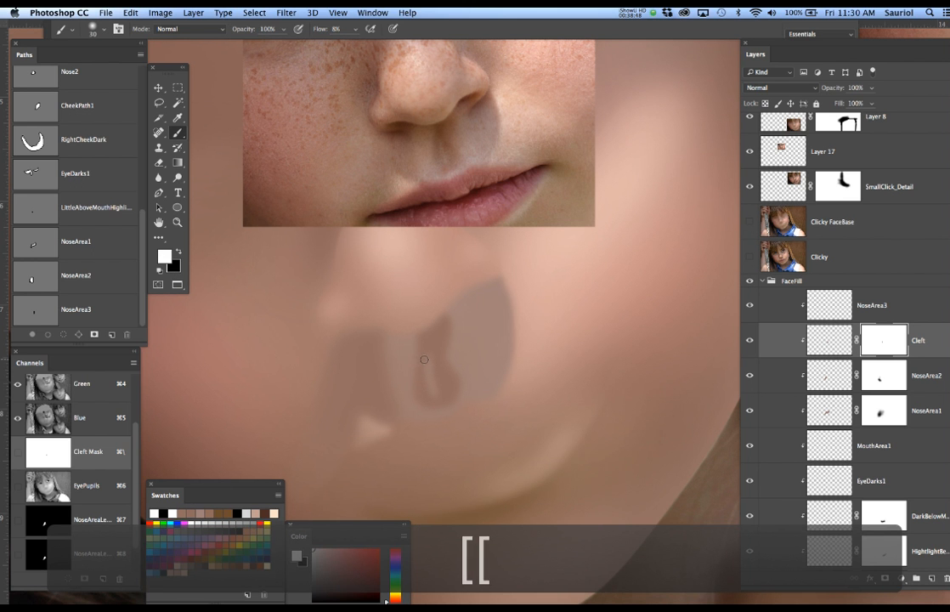
{"action": "mouse_move", "coordinate": [426, 369]}
{"action": "left_mouse_down"}
{"action": "mouse_move", "coordinate": [424, 359]}
{"action": "mouse_move", "coordinate": [429, 399]}
{"action": "mouse_move", "coordinate": [427, 370]}
{"action": "mouse_move", "coordinate": [426, 391]}
{"action": "mouse_move", "coordinate": [425, 376]}
{"action": "mouse_move", "coordinate": [447, 408]}
{"action": "left_mouse_up"}
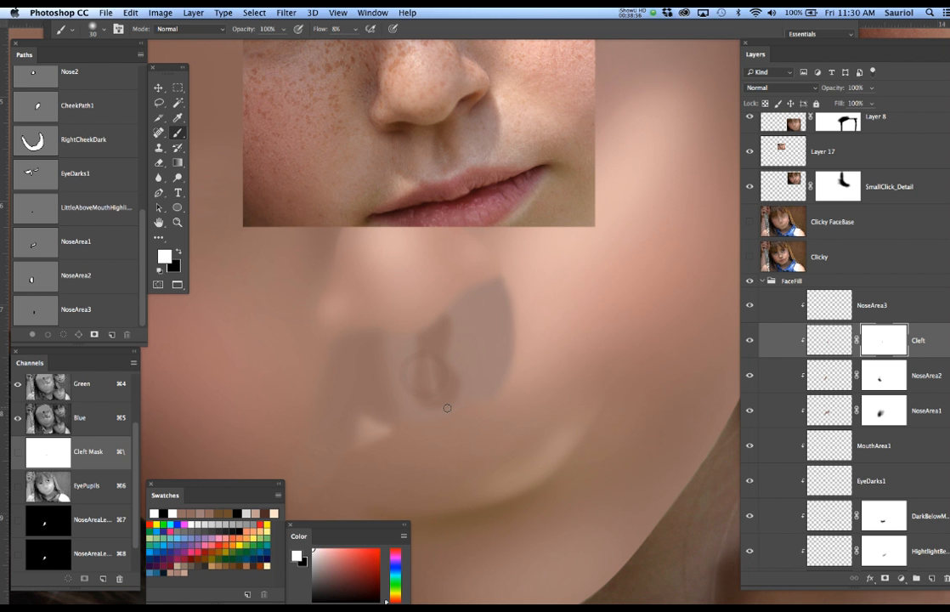
Soften the lower end and outer edge of the cleft shading with a 70 px black brush on the Cleft mask.
{"action": "key", "text": "bracketright"}
{"action": "key", "text": "bracketright"}
{"action": "key", "text": "bracketright"}
{"action": "key", "text": "bracketright"}
{"action": "key", "text": "bracketright"}
{"action": "key", "text": "bracketright"}
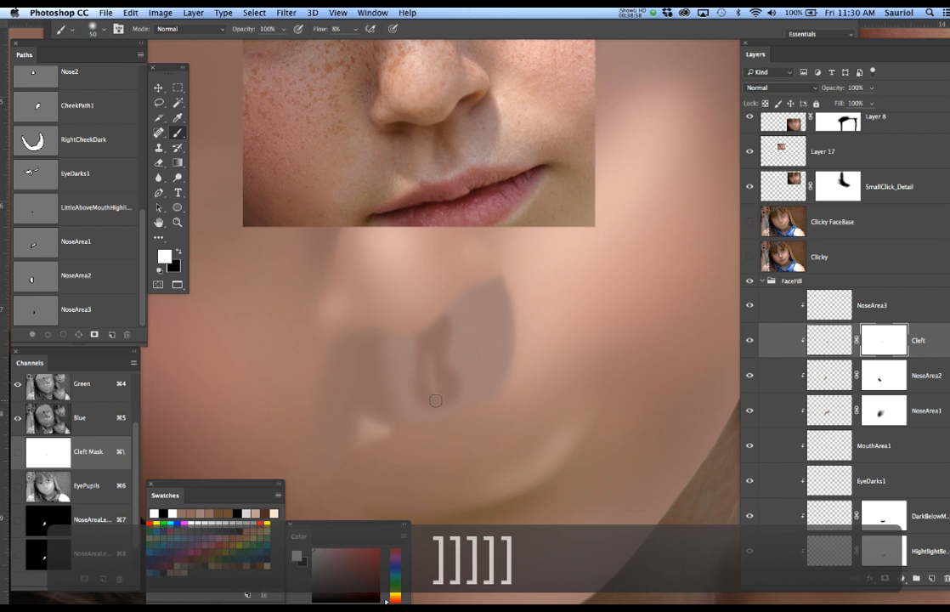
{"action": "key", "text": "x"}
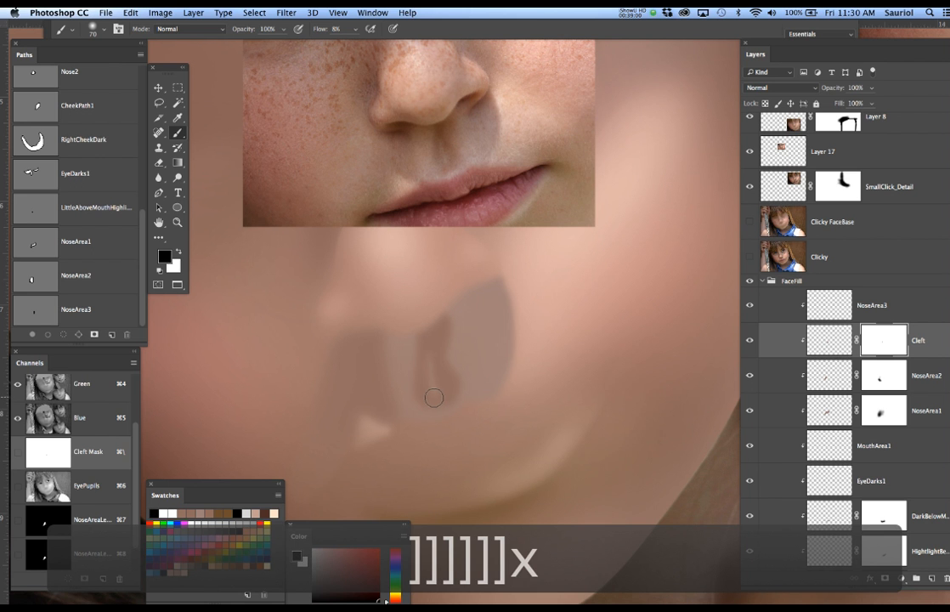
{"action": "mouse_move", "coordinate": [412, 394]}
{"action": "left_mouse_down"}
{"action": "mouse_move", "coordinate": [428, 413]}
{"action": "mouse_move", "coordinate": [425, 401]}
{"action": "left_mouse_up"}
{"action": "mouse_move", "coordinate": [425, 405]}
{"action": "left_mouse_down"}
{"action": "mouse_move", "coordinate": [403, 378]}
{"action": "mouse_move", "coordinate": [430, 410]}
{"action": "left_mouse_up"}
{"action": "left_click_drag", "start_coordinate": [461, 377], "coordinate": [460, 396]}
{"action": "mouse_move", "coordinate": [457, 397]}
{"action": "left_mouse_down"}
{"action": "mouse_move", "coordinate": [454, 348]}
{"action": "mouse_move", "coordinate": [447, 363]}
{"action": "mouse_move", "coordinate": [461, 313]}
{"action": "mouse_move", "coordinate": [455, 344]}
{"action": "left_mouse_up"}
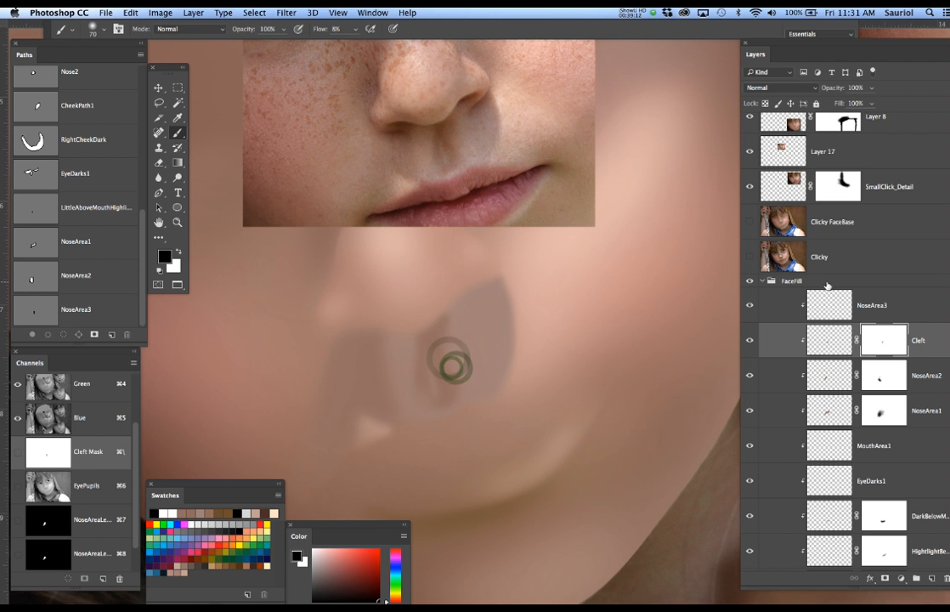
Check the refined cleft shading repeatedly against the Clicky photo.
{"action": "left_click", "coordinate": [750, 257]}
{"action": "left_click", "coordinate": [752, 257]}
{"action": "left_click", "coordinate": [752, 258]}
{"action": "left_click", "coordinate": [752, 257]}
{"action": "left_click", "coordinate": [752, 258]}
{"action": "left_click", "coordinate": [751, 257]}
{"action": "left_click", "coordinate": [752, 257]}
{"action": "left_click", "coordinate": [752, 257]}
{"action": "left_click", "coordinate": [752, 257]}
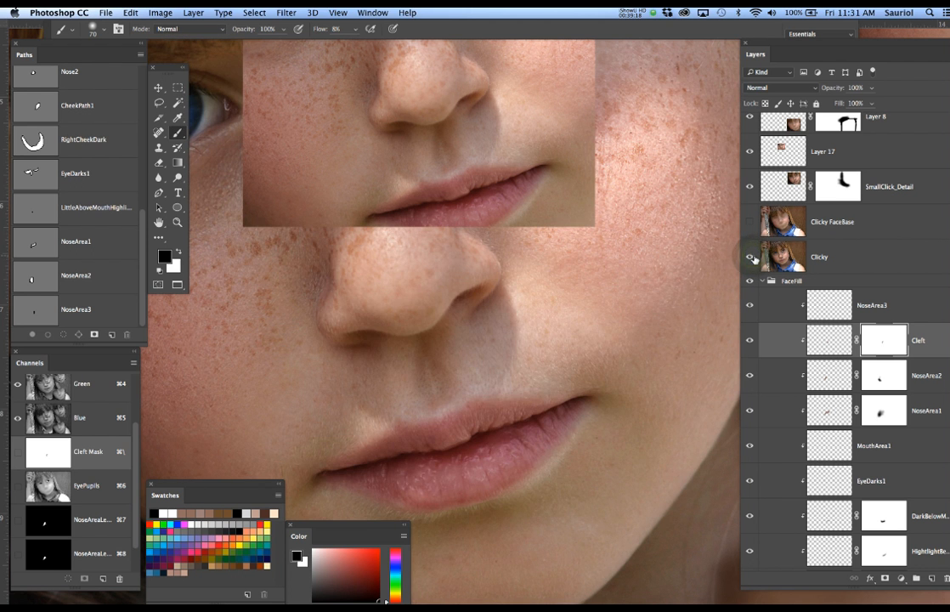
{"action": "left_click", "coordinate": [752, 258]}
{"action": "left_click", "coordinate": [751, 257]}
{"action": "left_click", "coordinate": [751, 257]}
{"action": "left_click", "coordinate": [751, 258]}
Add two new layers above NoseArea3 and clip both to the layers below.
{"action": "left_click", "coordinate": [887, 311]}
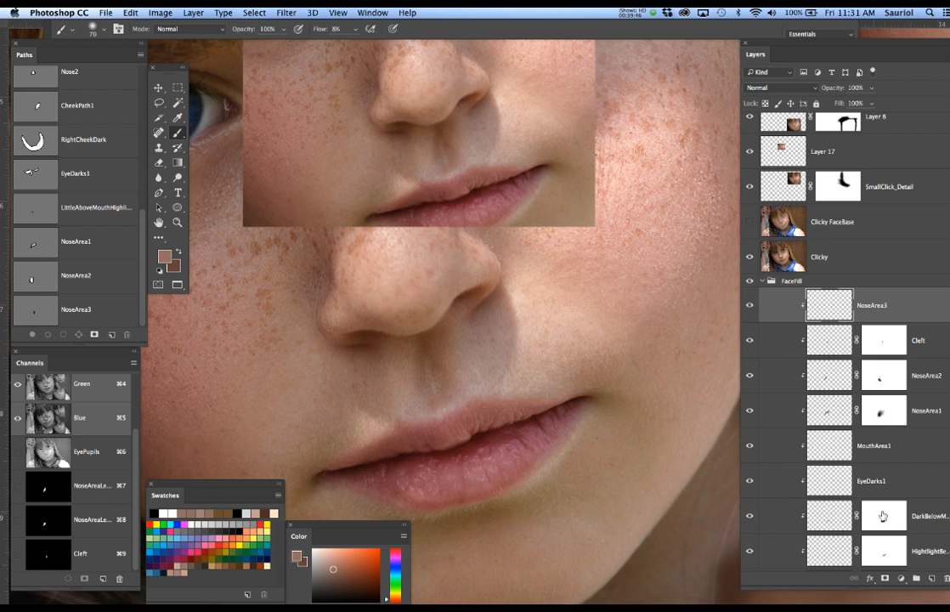
{"action": "left_click", "coordinate": [934, 581]}
{"action": "left_click", "coordinate": [934, 581]}
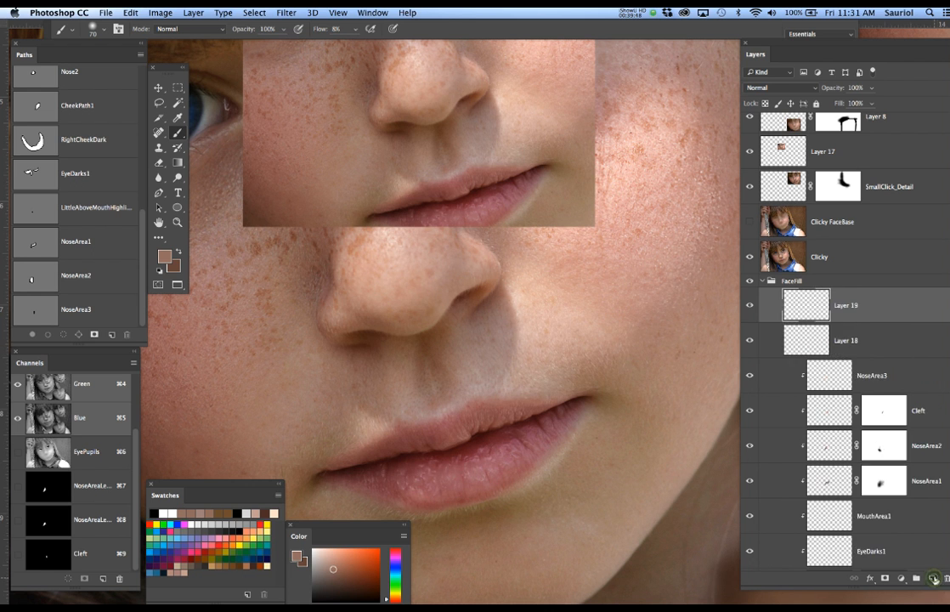
{"action": "left_click", "coordinate": [925, 355], "text": "alt"}
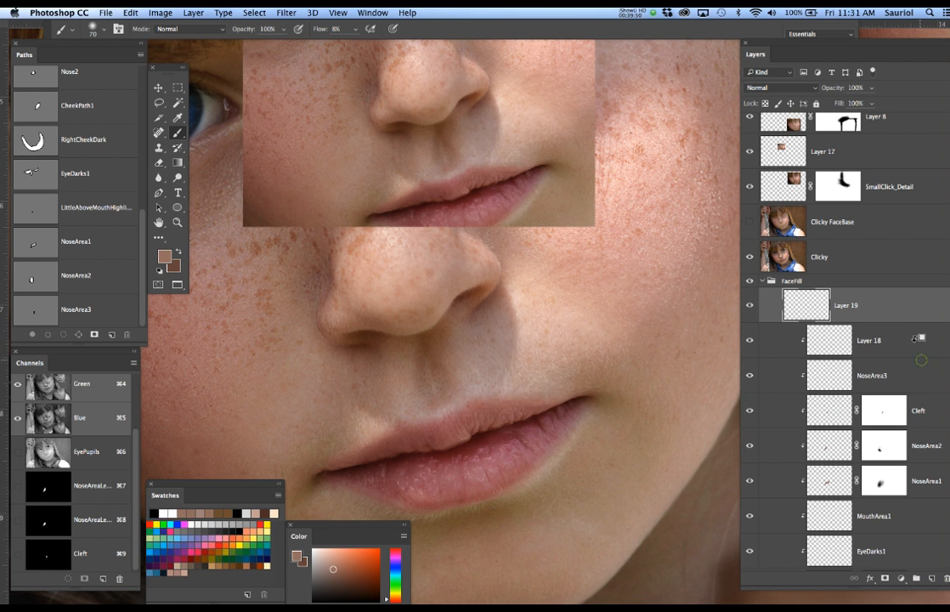
{"action": "left_click", "coordinate": [923, 323], "text": "alt"}
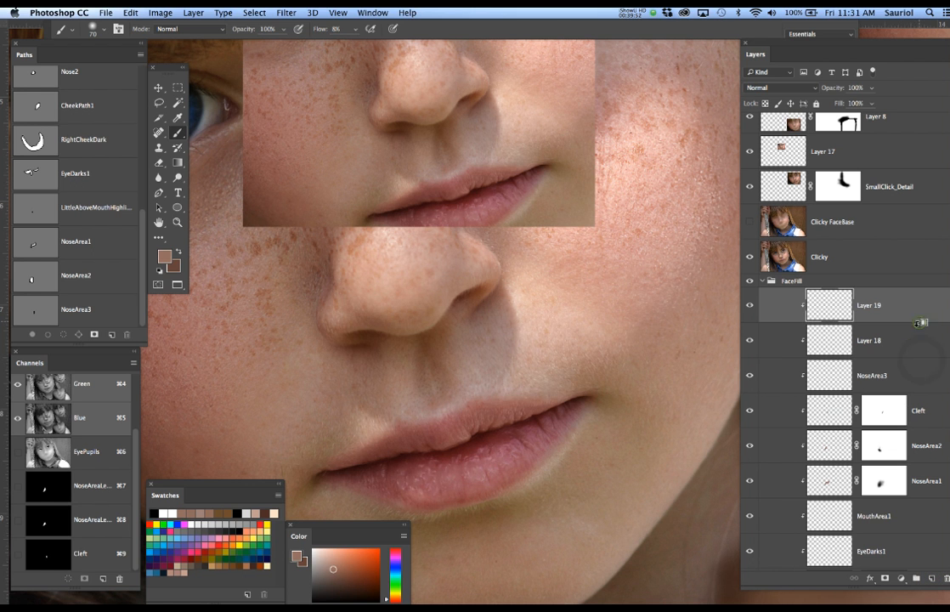
Rename the lower new layer, Layer 18, as NoseArea4, reusing the NoseArea3 name.
{"action": "double_click", "coordinate": [873, 374]}
{"action": "key", "text": "super+c"}
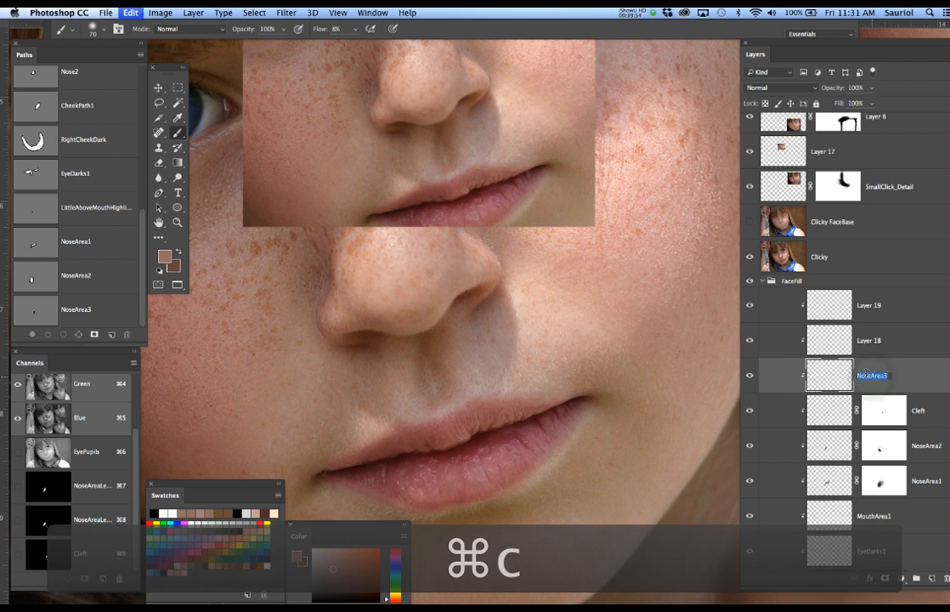
{"action": "double_click", "coordinate": [874, 341]}
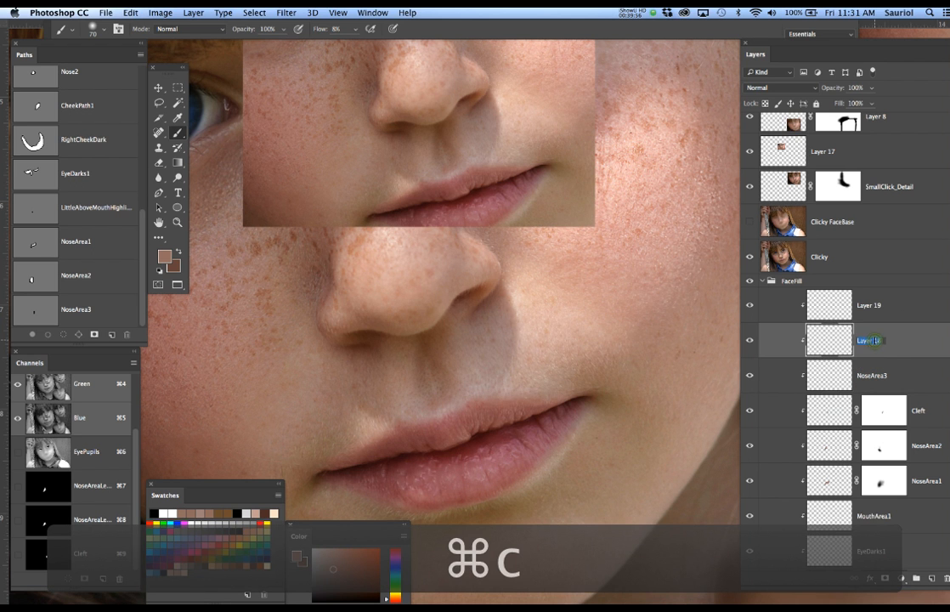
{"action": "key", "text": "super+v"}
{"action": "type", "text": "4"}
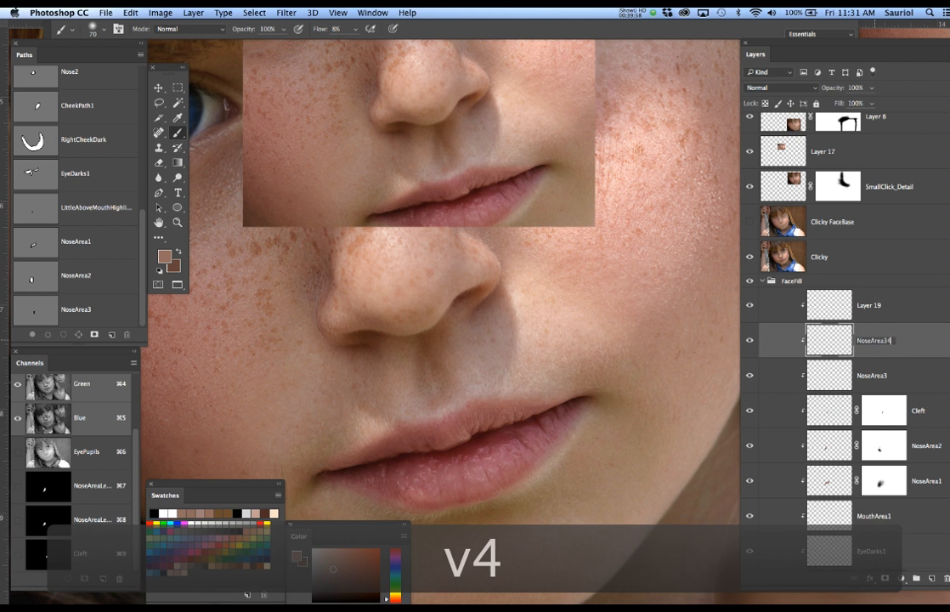
{"action": "left_click", "coordinate": [874, 308]}
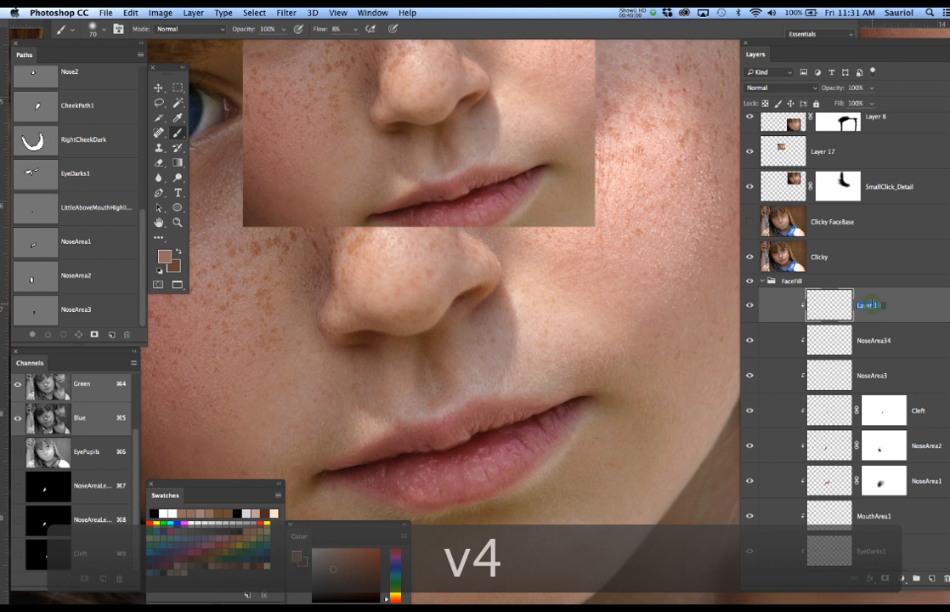
{"action": "left_click", "coordinate": [882, 341]}
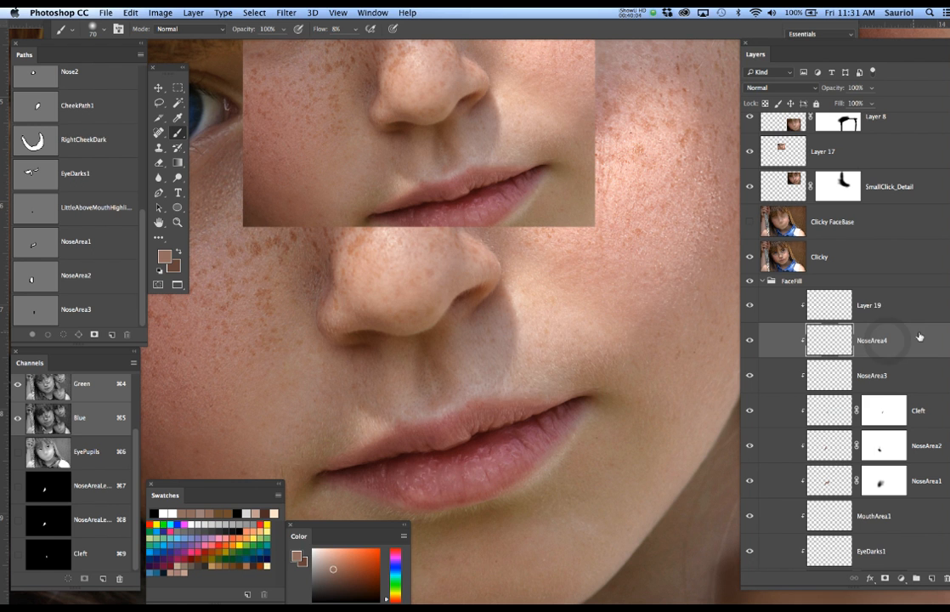
Rename the upper new layer, Layer 19, as NoseArea5 and make NoseArea3 the active layer.
{"action": "double_click", "coordinate": [875, 307]}
{"action": "key", "text": "super+v"}
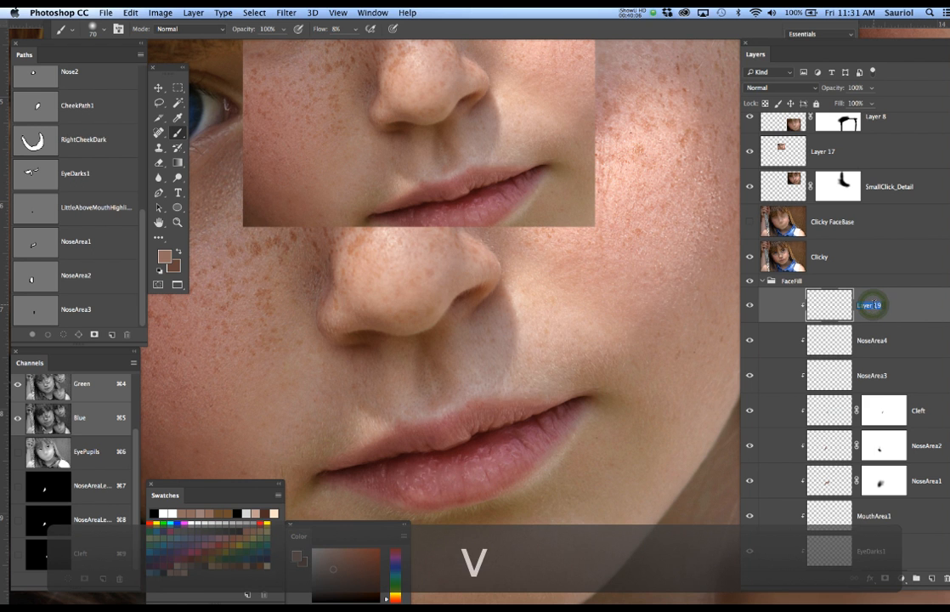
{"action": "key", "text": "BackSpace"}
{"action": "type", "text": "=5"}
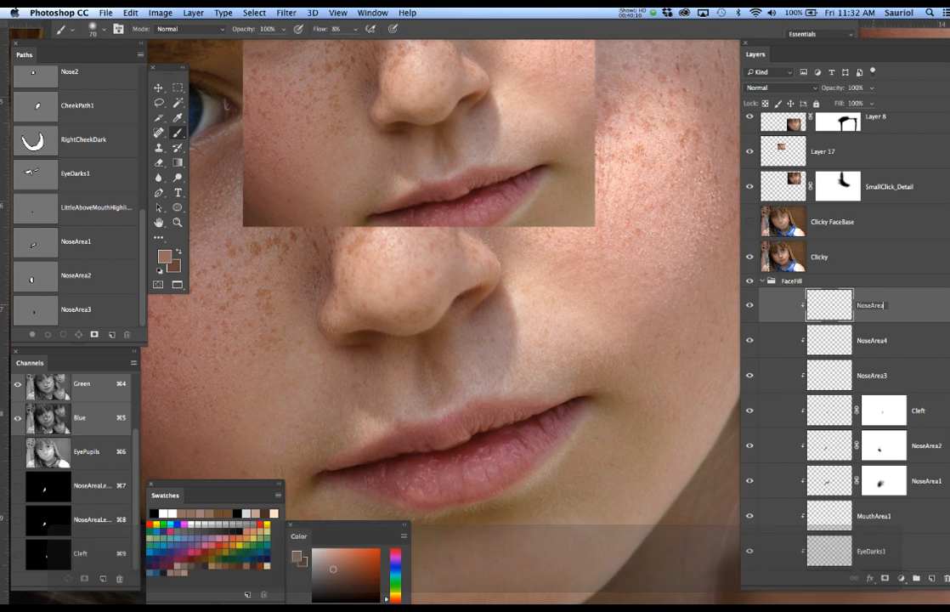
{"action": "type", "text": "5"}
{"action": "key", "text": "Return"}
{"action": "left_click", "coordinate": [876, 384]}
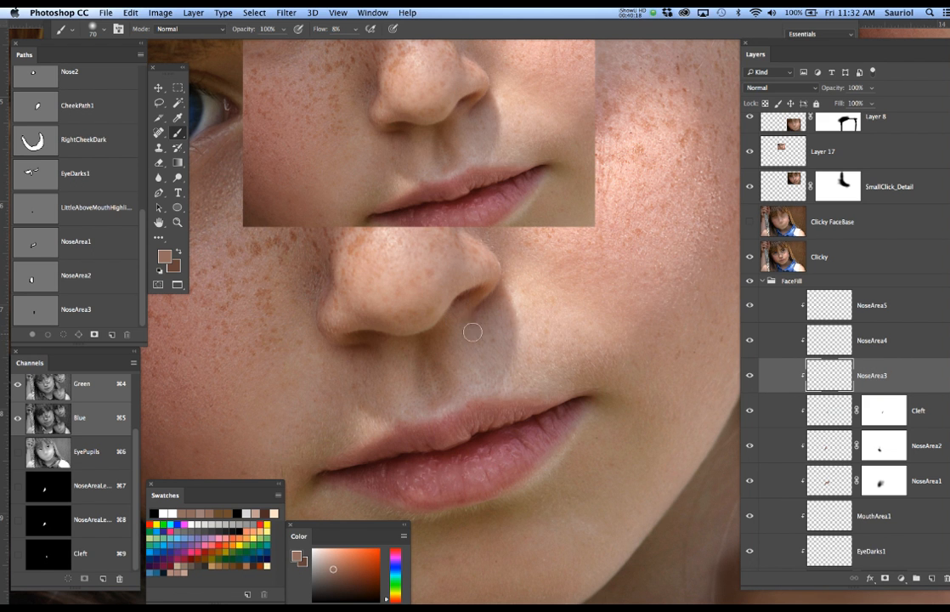
Hide the Clicky photo and the copied face patch on Layer 17 to reveal the whole painted face.
{"action": "left_click", "coordinate": [751, 257]}
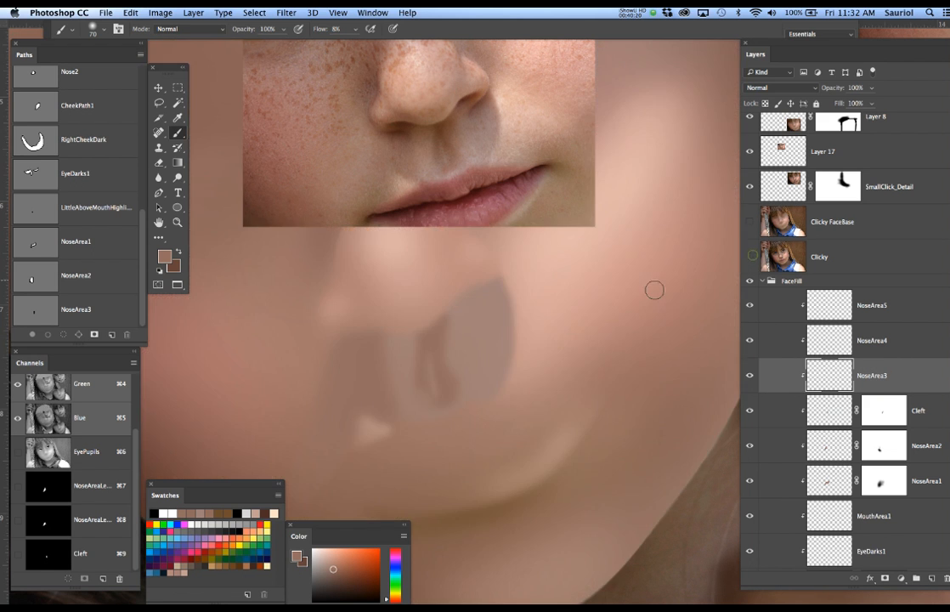
{"action": "left_click", "coordinate": [580, 312], "text": "super"}
{"action": "left_click", "coordinate": [579, 312], "text": "alt+super"}
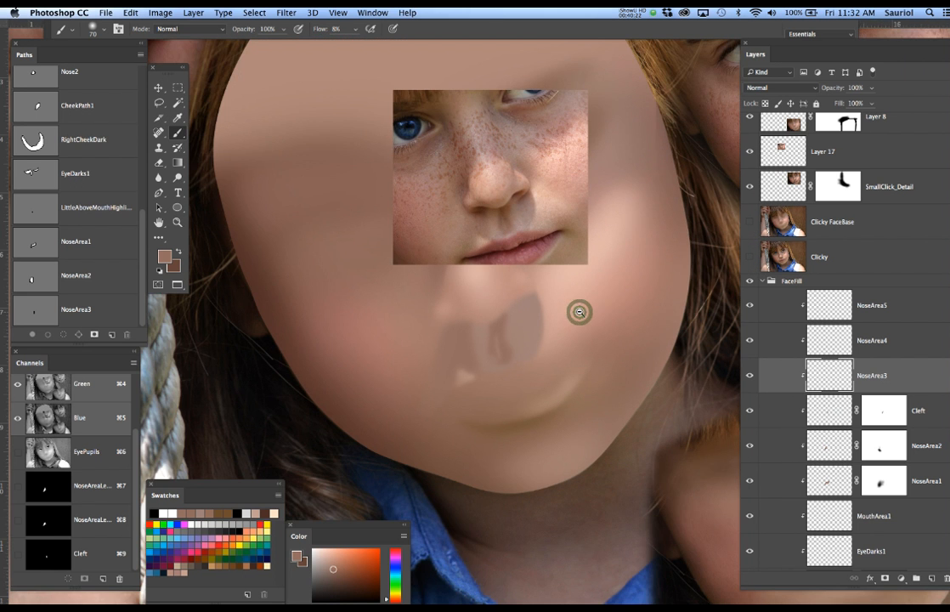
{"action": "left_click_drag", "start_coordinate": [574, 318], "coordinate": [513, 373]}
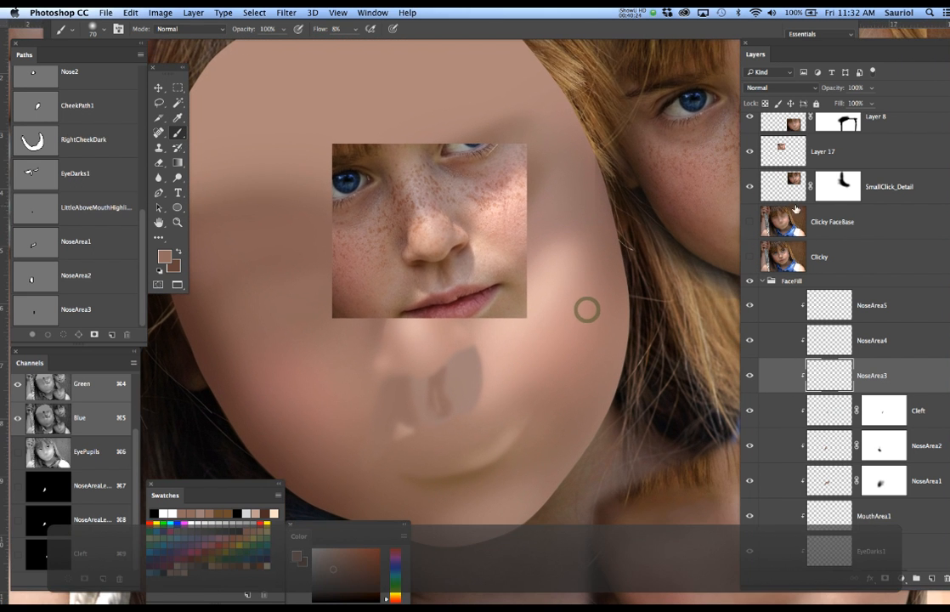
{"action": "left_click", "coordinate": [749, 153]}
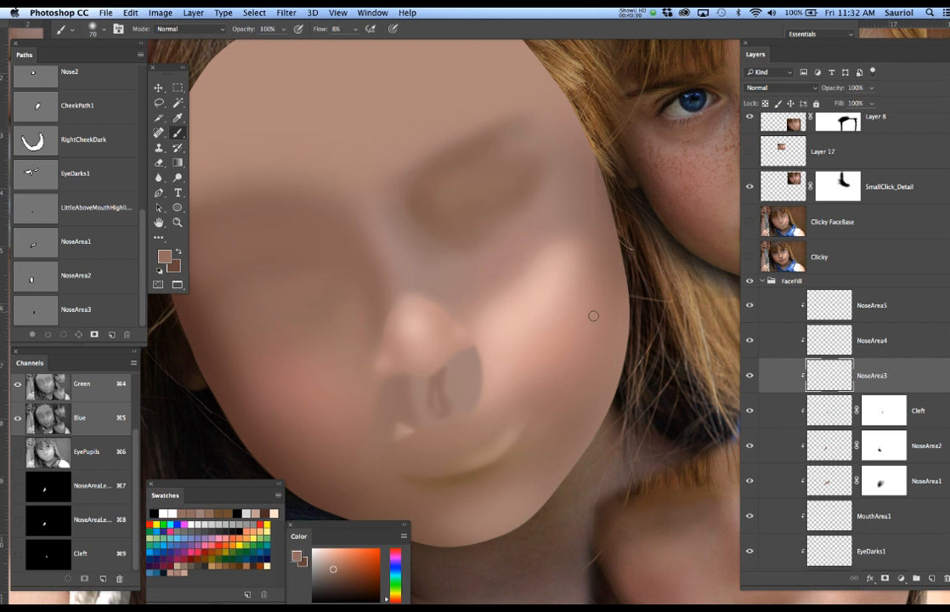
{"action": "left_click_drag", "start_coordinate": [626, 283], "coordinate": [598, 274]}
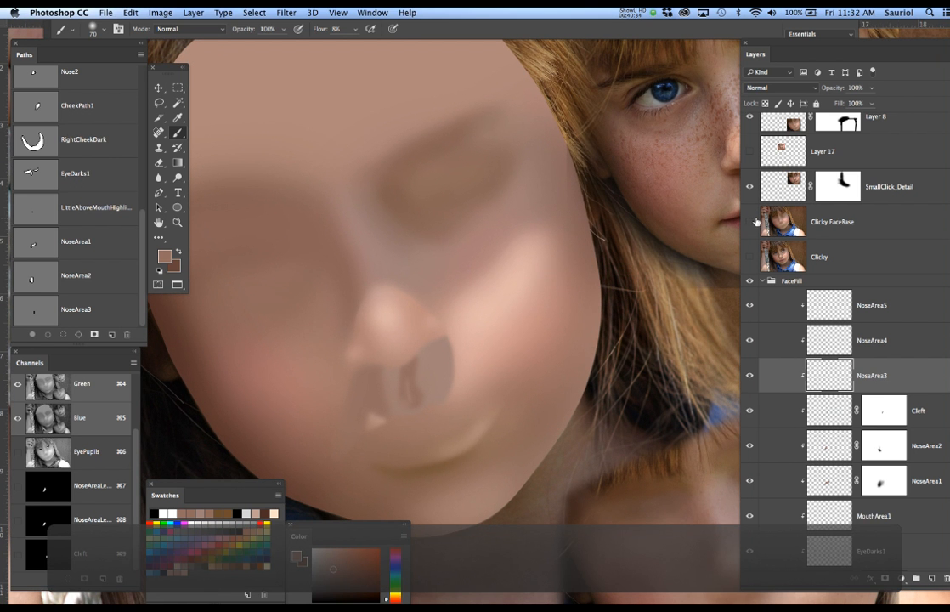
Compare the whole painted face with the Clicky photo, leave the photo shown and save the document.
{"action": "left_click", "coordinate": [749, 256]}
{"action": "left_click", "coordinate": [749, 256]}
{"action": "left_click", "coordinate": [749, 255]}
{"action": "left_click", "coordinate": [750, 256]}
{"action": "left_click", "coordinate": [749, 256]}
{"action": "left_click", "coordinate": [751, 256]}
{"action": "left_click", "coordinate": [751, 256]}
{"action": "left_click", "coordinate": [750, 256]}
{"action": "left_click", "coordinate": [751, 256]}
{"action": "left_click", "coordinate": [750, 256]}
{"action": "left_click", "coordinate": [751, 256]}
{"action": "left_click", "coordinate": [751, 257]}
{"action": "left_click", "coordinate": [752, 256]}
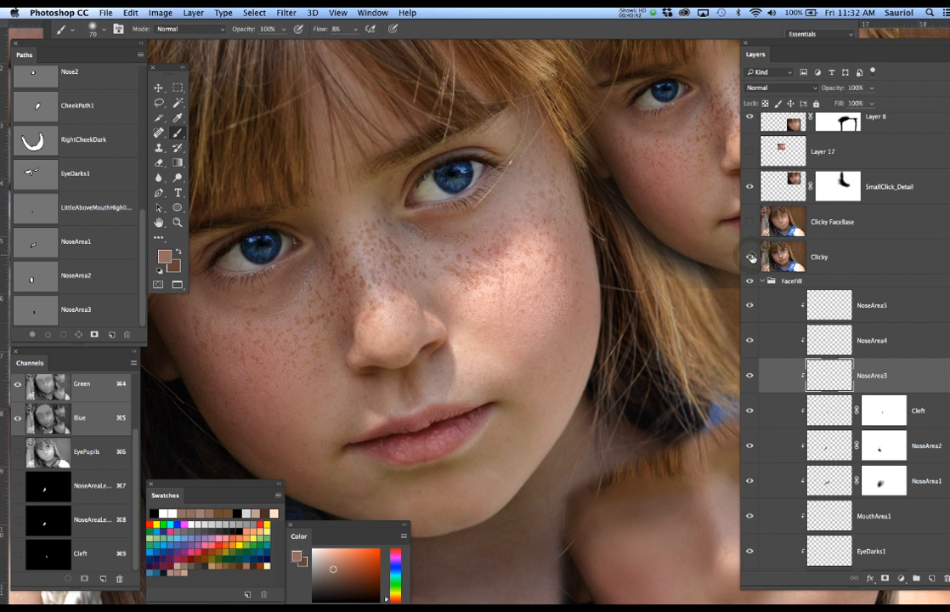
{"action": "key", "text": "super+s"}
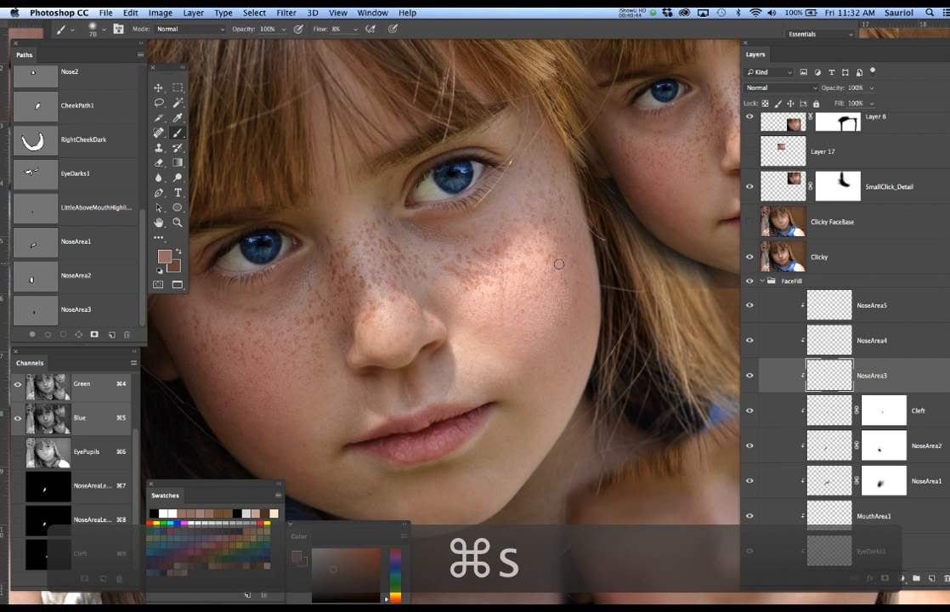